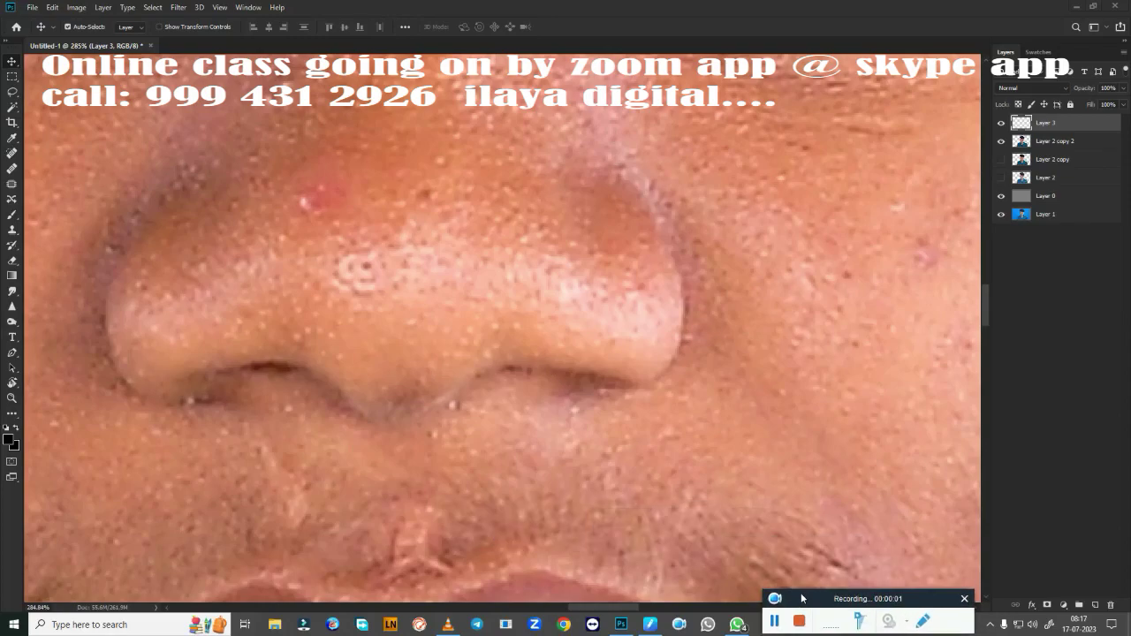
Step: Zoom in close on the nose area of the portrait
key("ctrl+0")
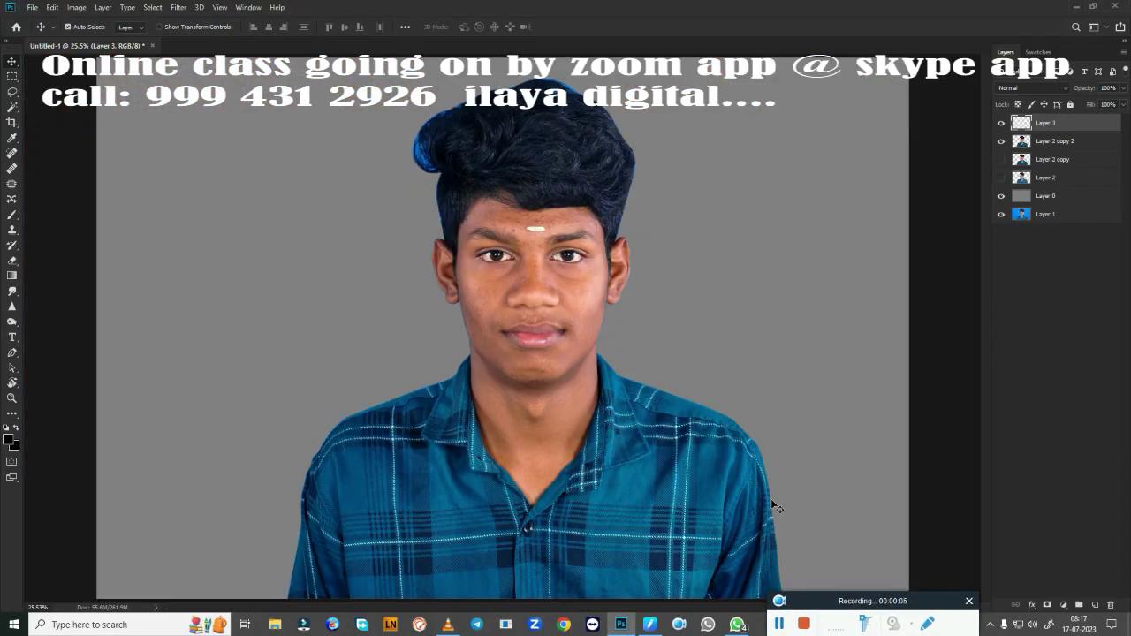
left_click(1001, 195)
mouse_move(543, 313)
left_mouse_down()
mouse_move(606, 262)
mouse_move(724, 367)
left_mouse_up()
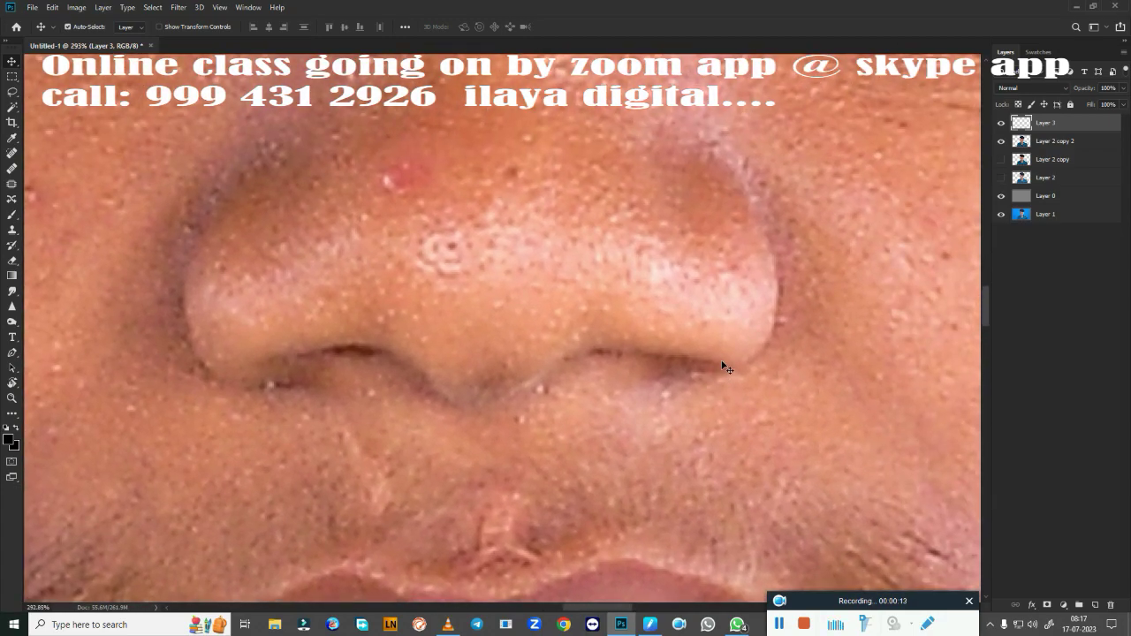
scroll(715, 357, "down", 3)
Step: Trace a Pen path around both nostrils and up the nose bridge, then bring up its options
key("p")
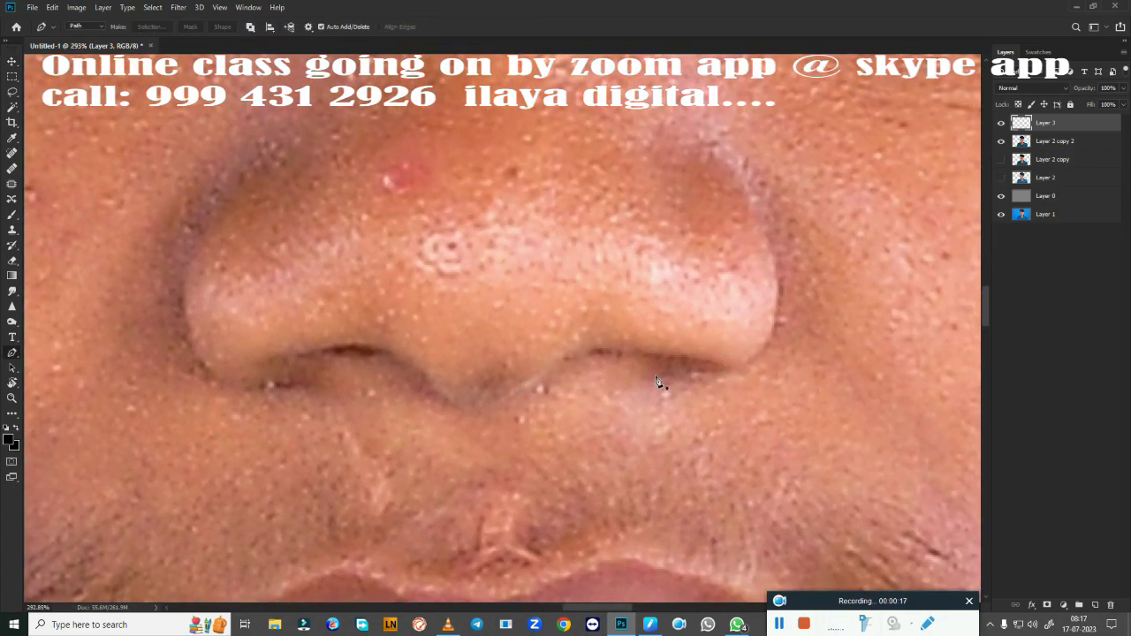
scroll(759, 327, "up", 3)
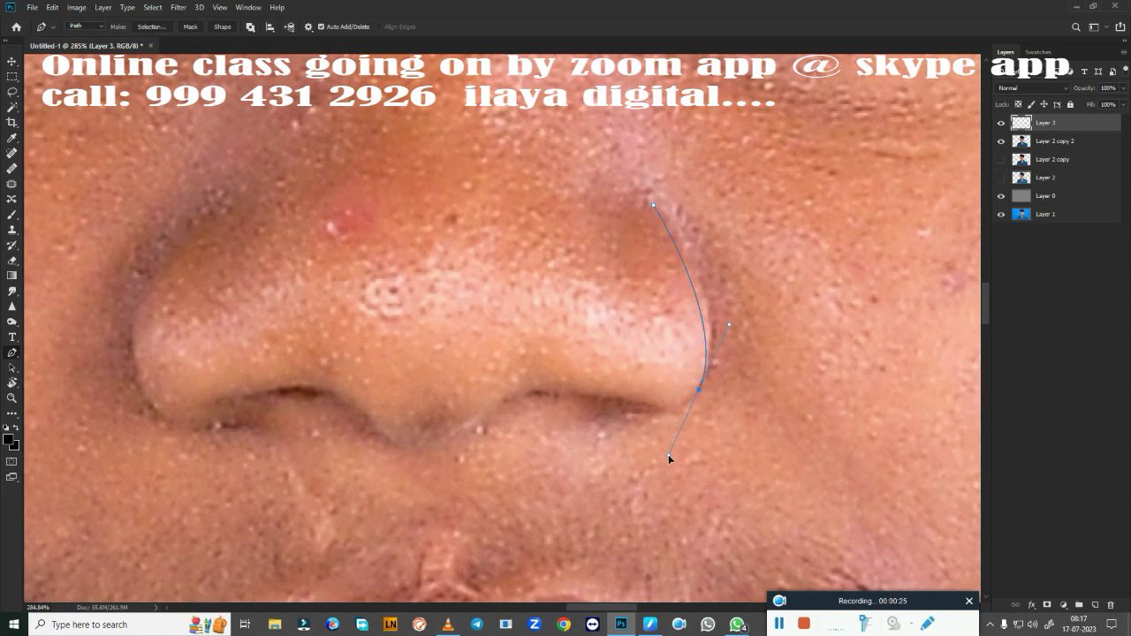
left_click_drag(668, 455, 646, 482)
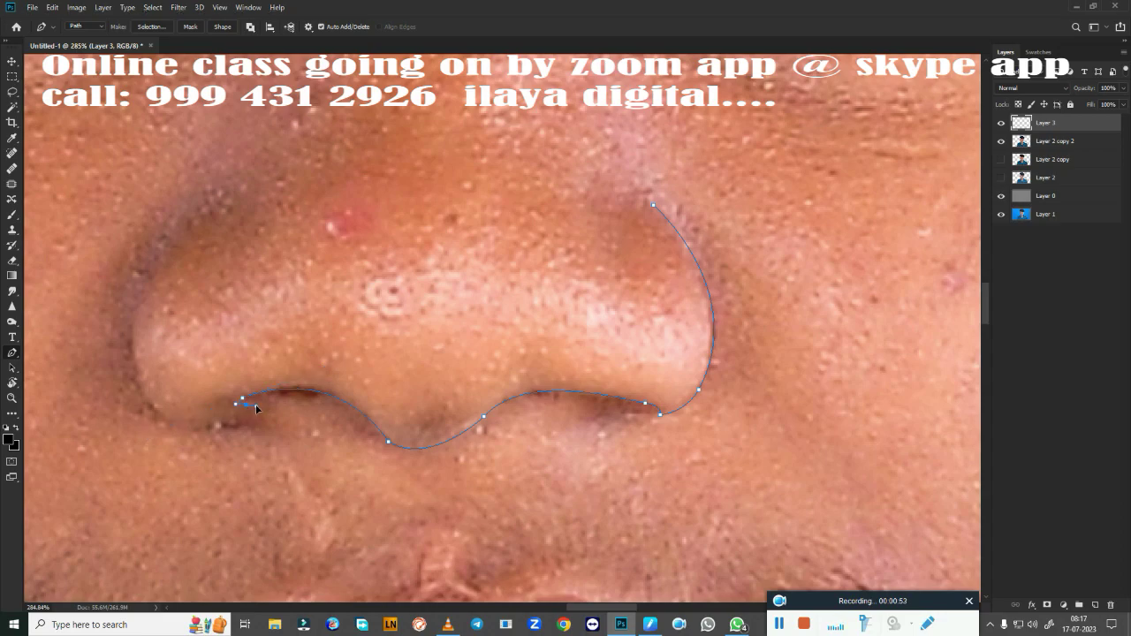
left_click_drag(215, 426, 392, 419)
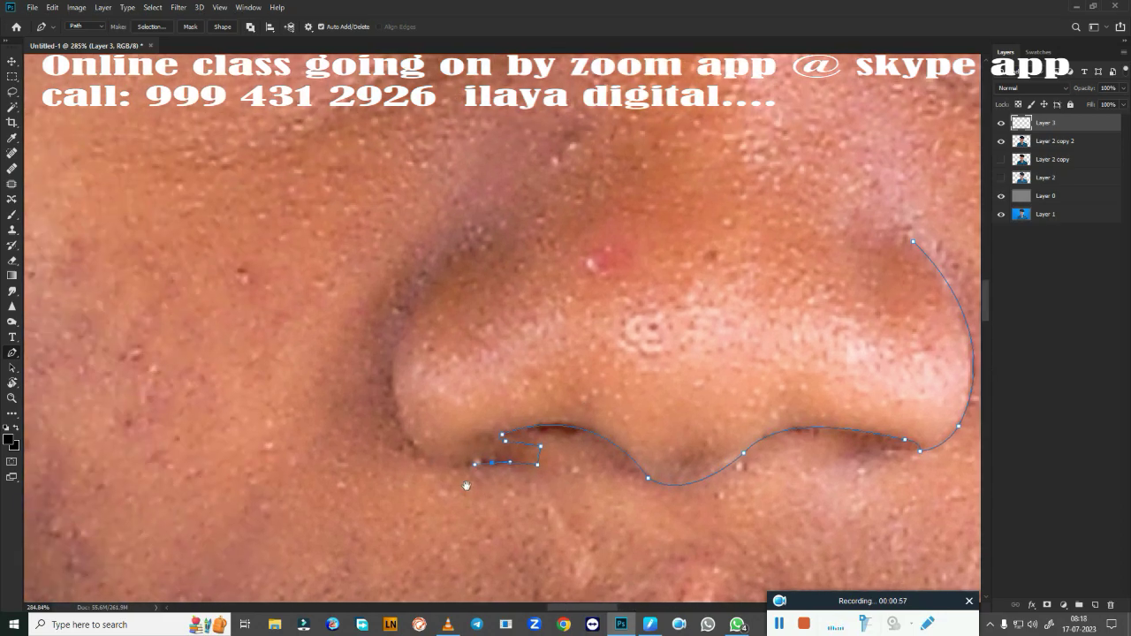
left_click(371, 348)
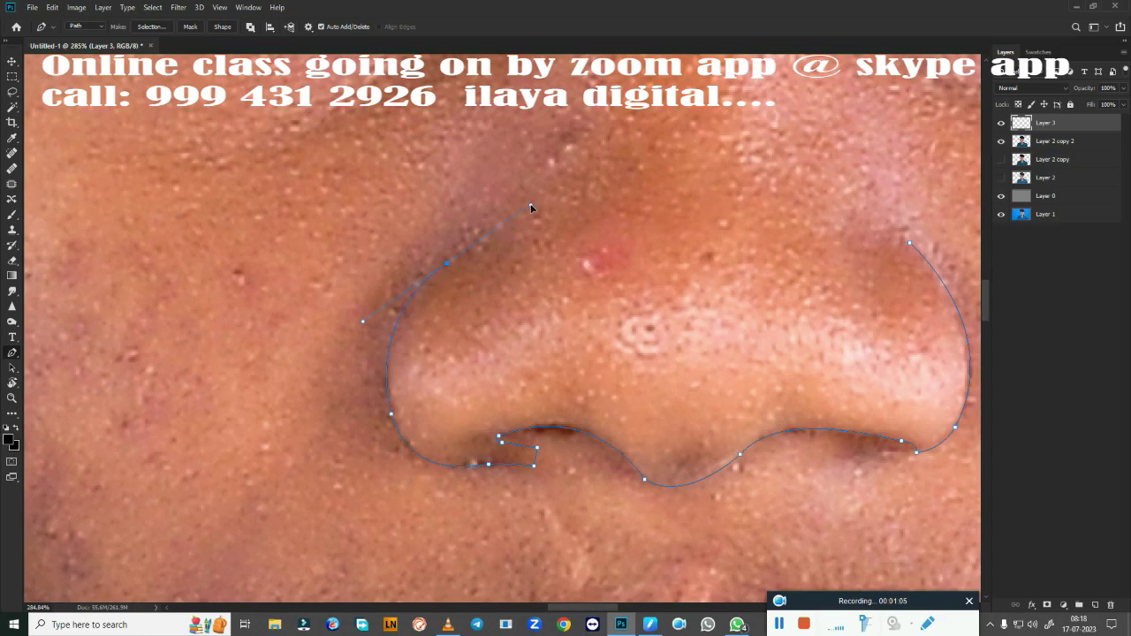
scroll(459, 266, "down", 3)
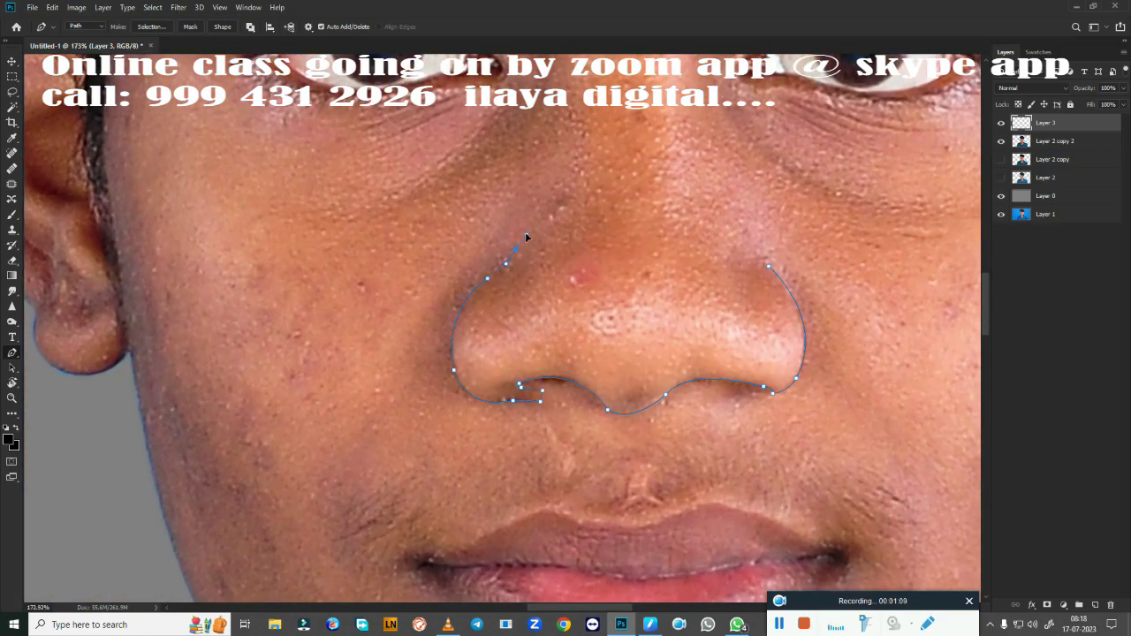
scroll(525, 237, "down", 1)
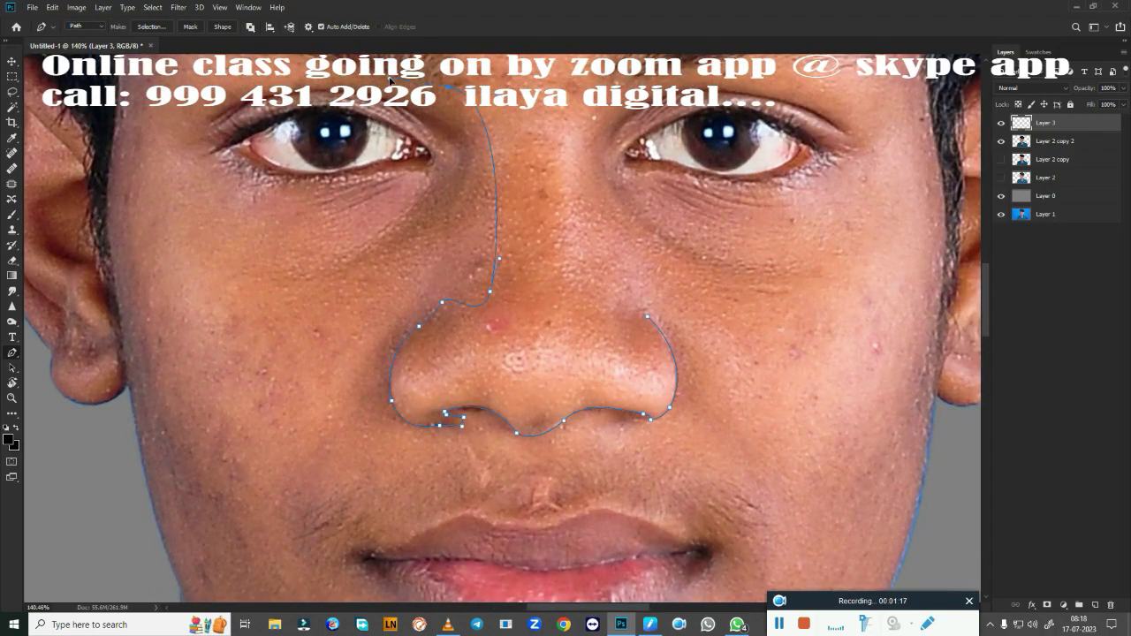
left_click_drag(389, 80, 371, 75)
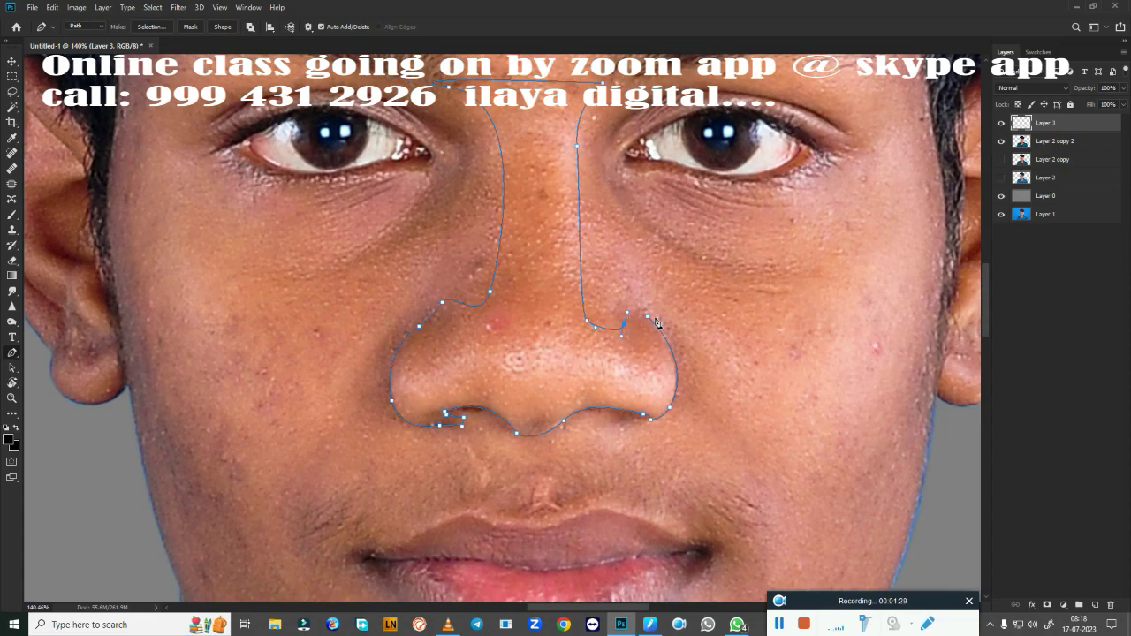
right_click(653, 362)
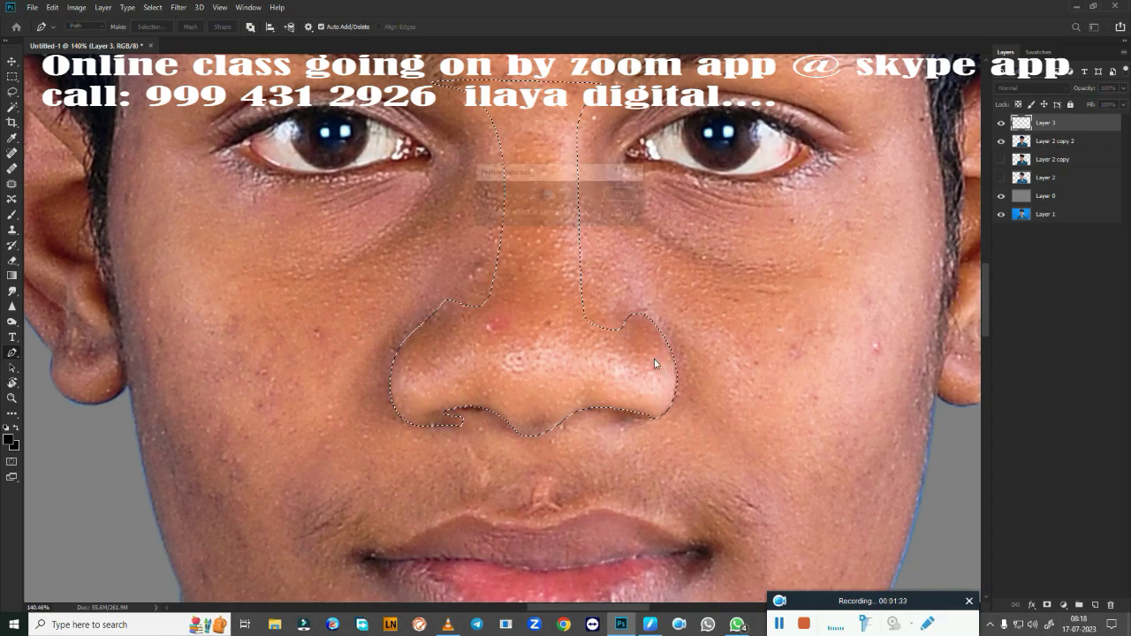
Step: Convert the nose path into a selection and ready a resized Smudge brush
key("Return")
scroll(579, 427, "up", 3)
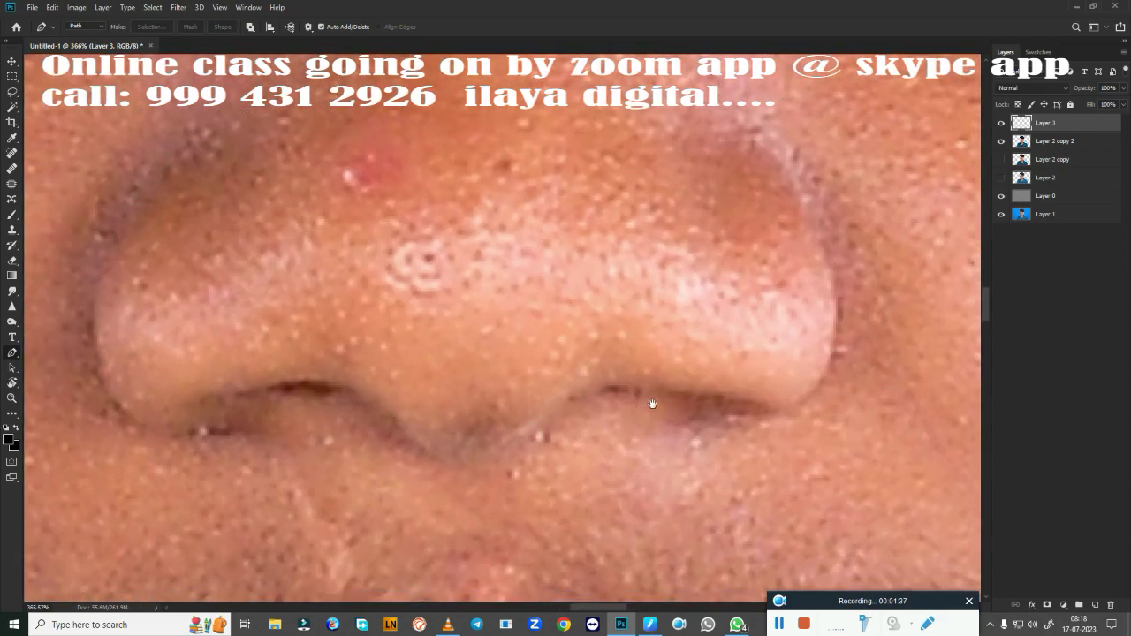
scroll(618, 415, "up", 2)
key("r")
key("bracketleft")
key("bracketleft")
key("bracketleft")
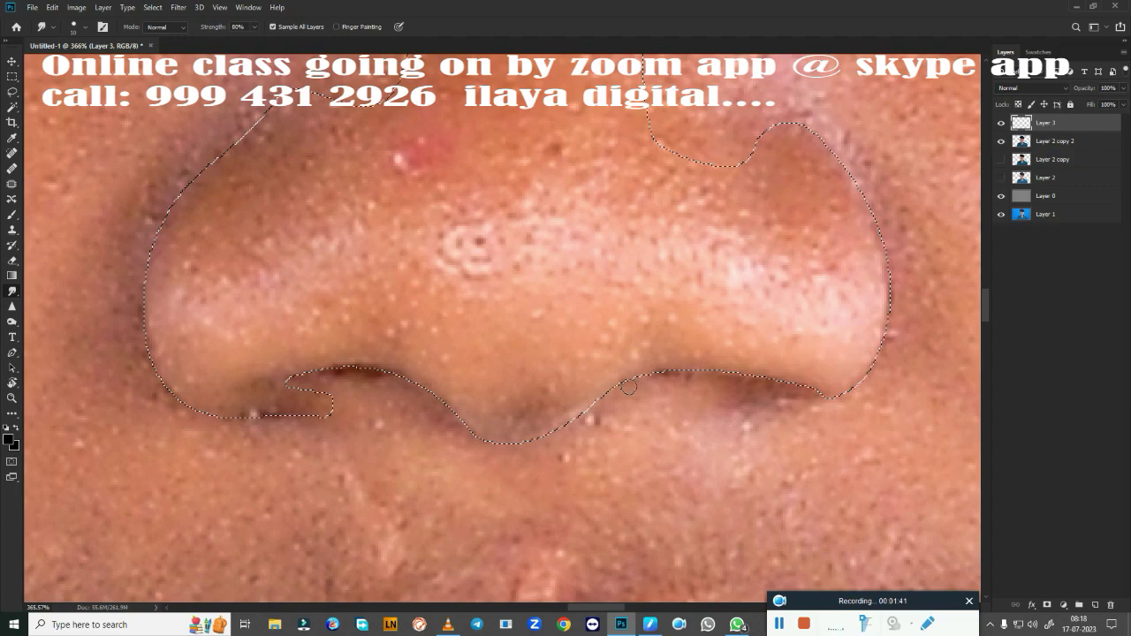
key("bracketright")
key("bracketright")
key("bracketright")
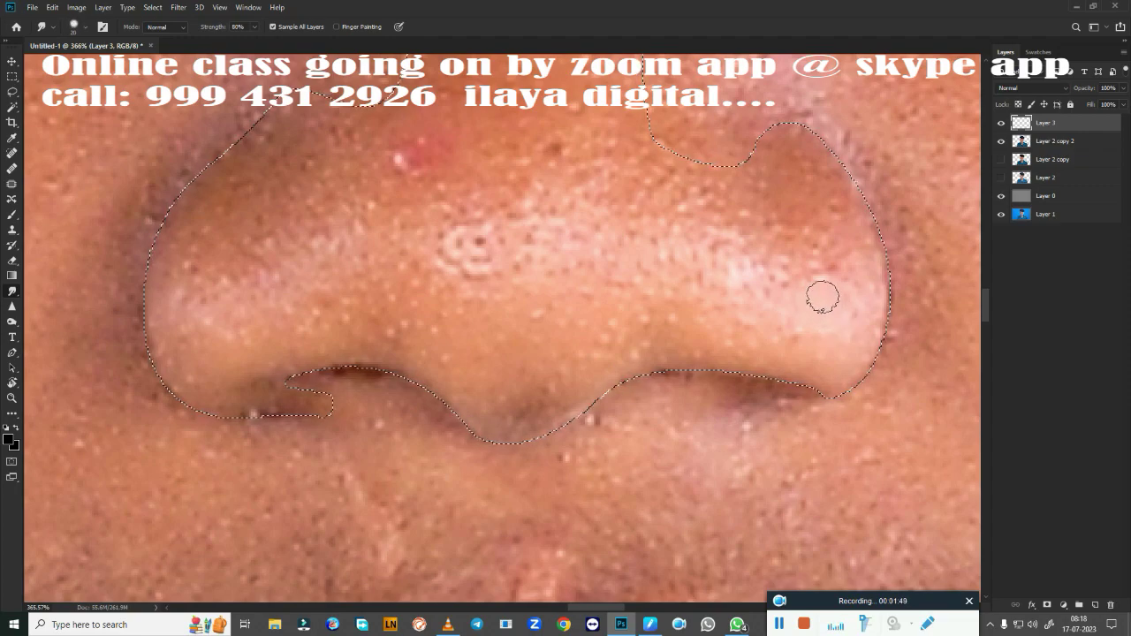
Step: Smudge both nostrils and the nose tip into smooth skin
left_click_drag(820, 317, 817, 300)
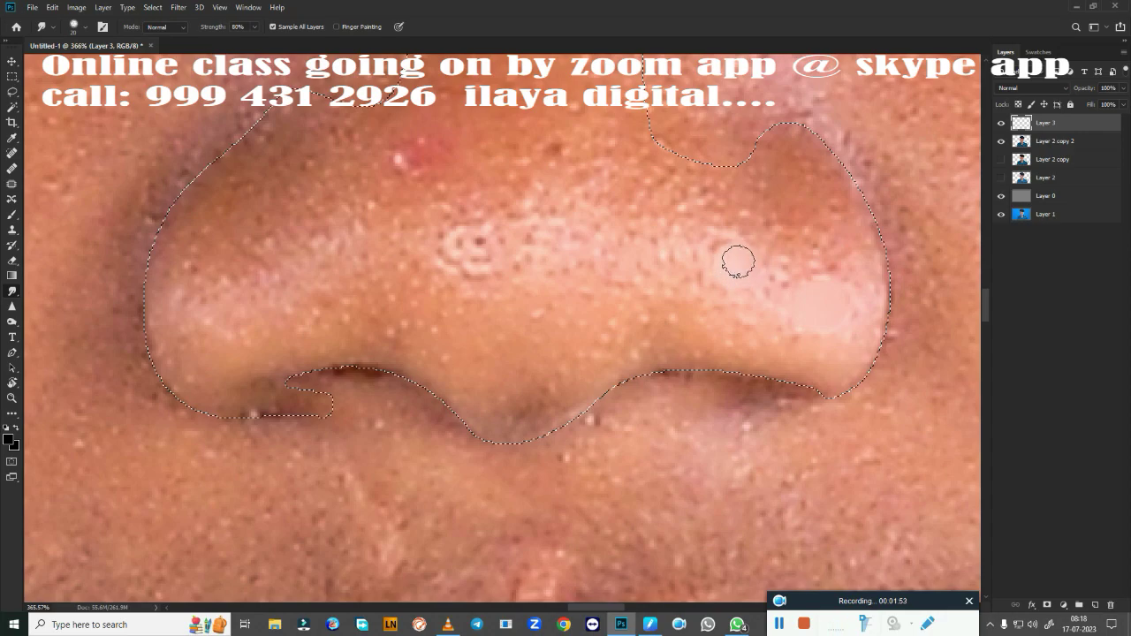
left_click_drag(737, 262, 741, 267)
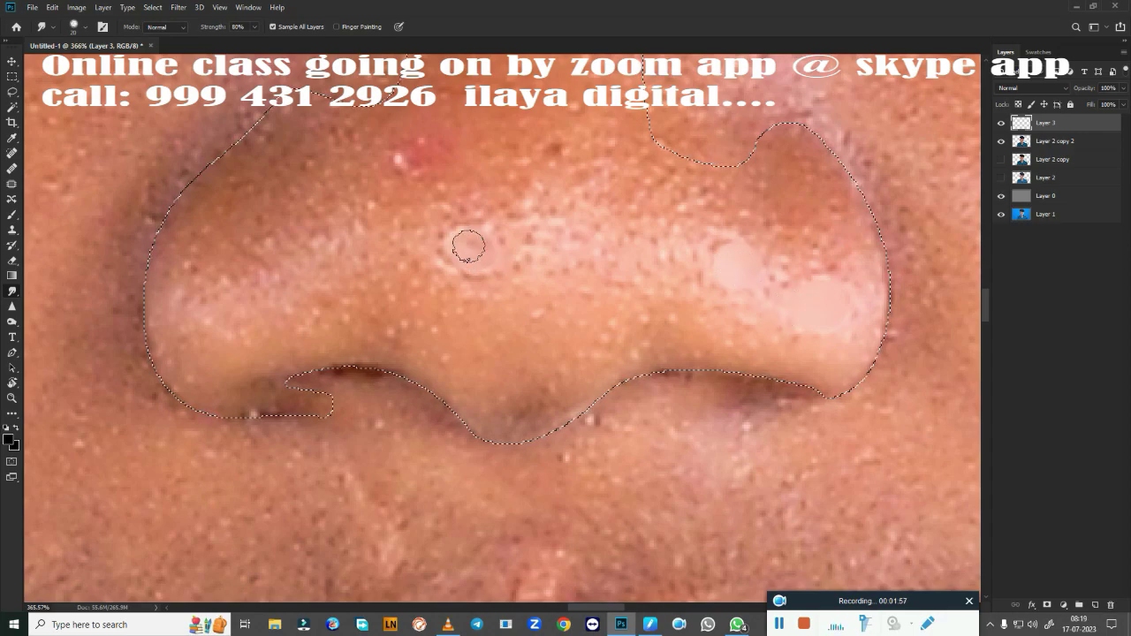
left_click_drag(475, 244, 471, 251)
left_click_drag(553, 250, 548, 243)
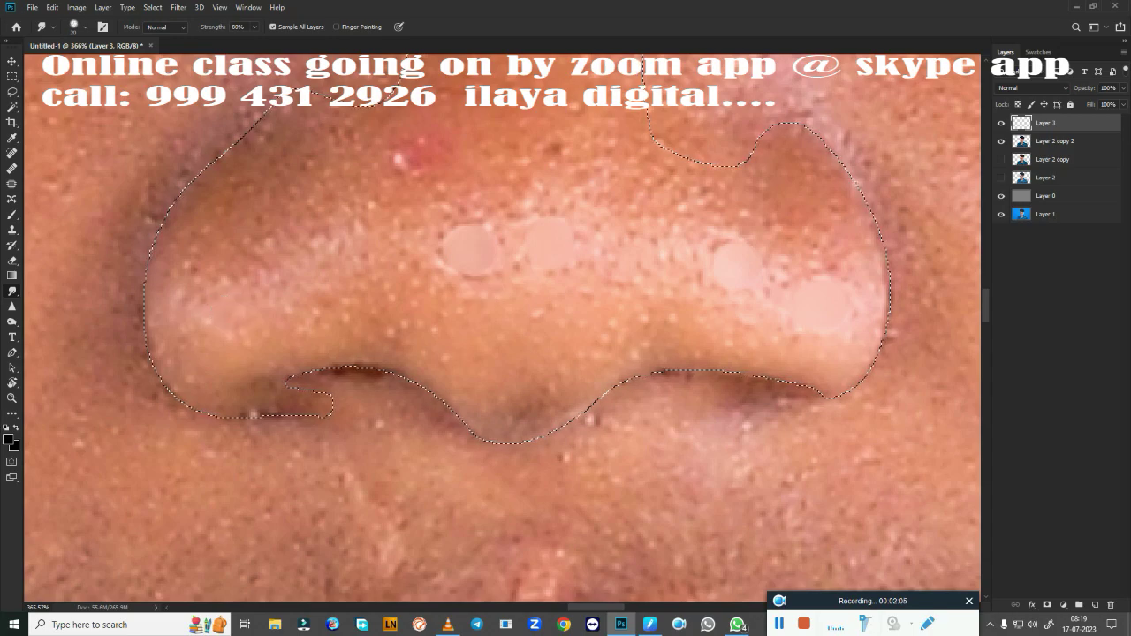
left_click_drag(232, 305, 327, 257)
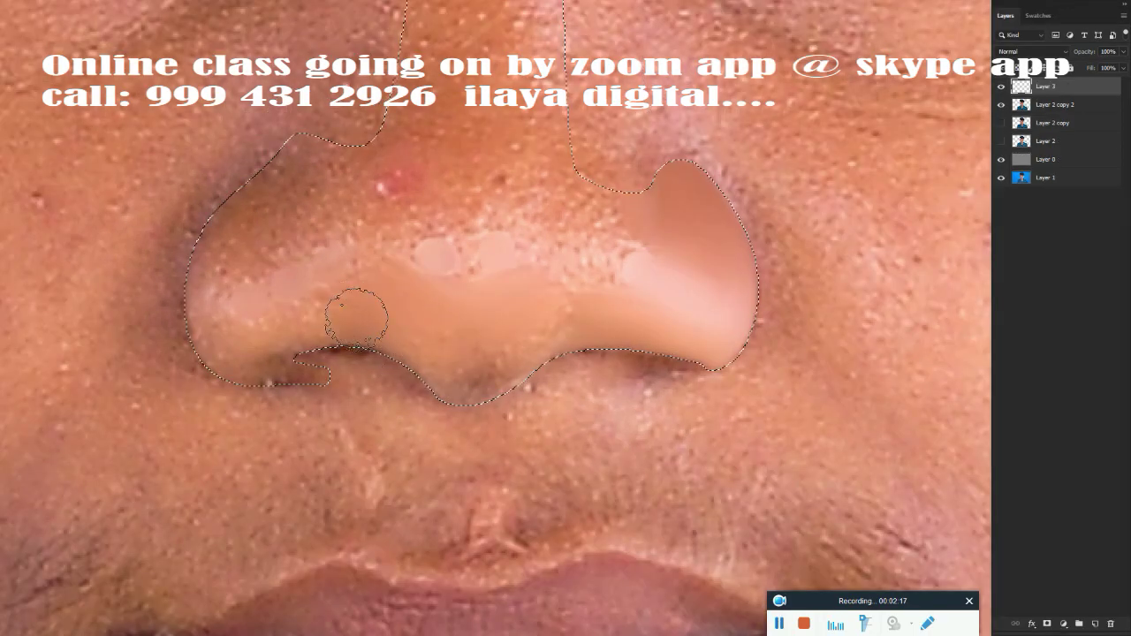
Step: Blend the lower nose band and left nostril edge, and cover the red blemish
mouse_move(315, 315)
left_mouse_down()
mouse_move(392, 315)
mouse_move(327, 323)
left_mouse_up()
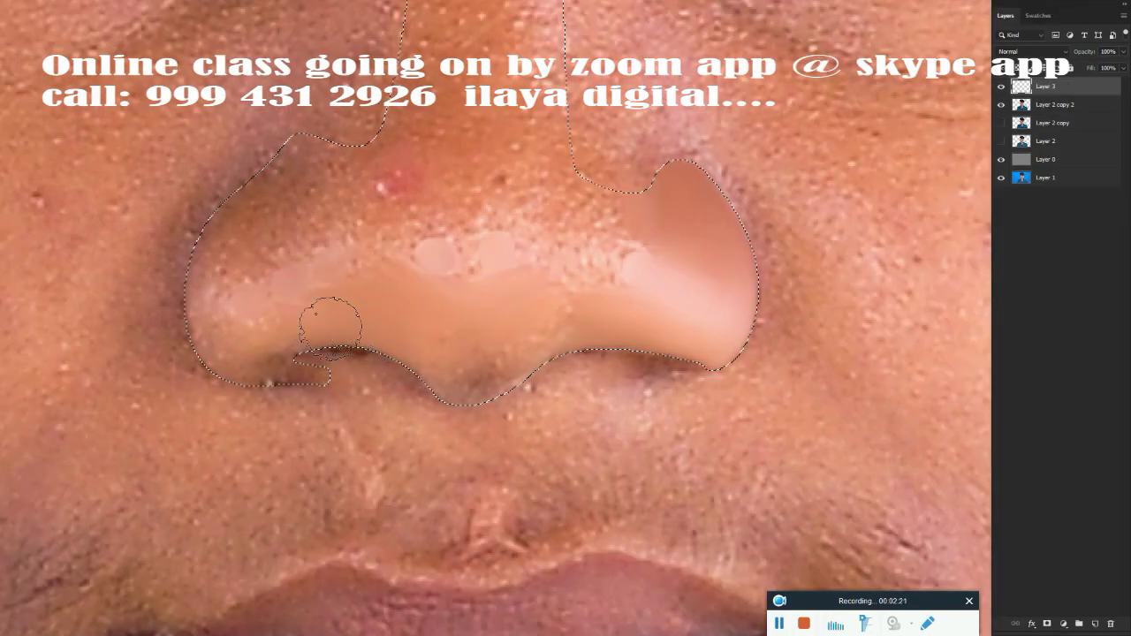
mouse_move(513, 351)
left_mouse_down()
mouse_move(578, 321)
mouse_move(467, 328)
mouse_move(454, 379)
mouse_move(540, 369)
mouse_move(416, 379)
mouse_move(530, 336)
mouse_move(434, 373)
mouse_move(535, 311)
mouse_move(742, 265)
mouse_move(724, 203)
left_mouse_up()
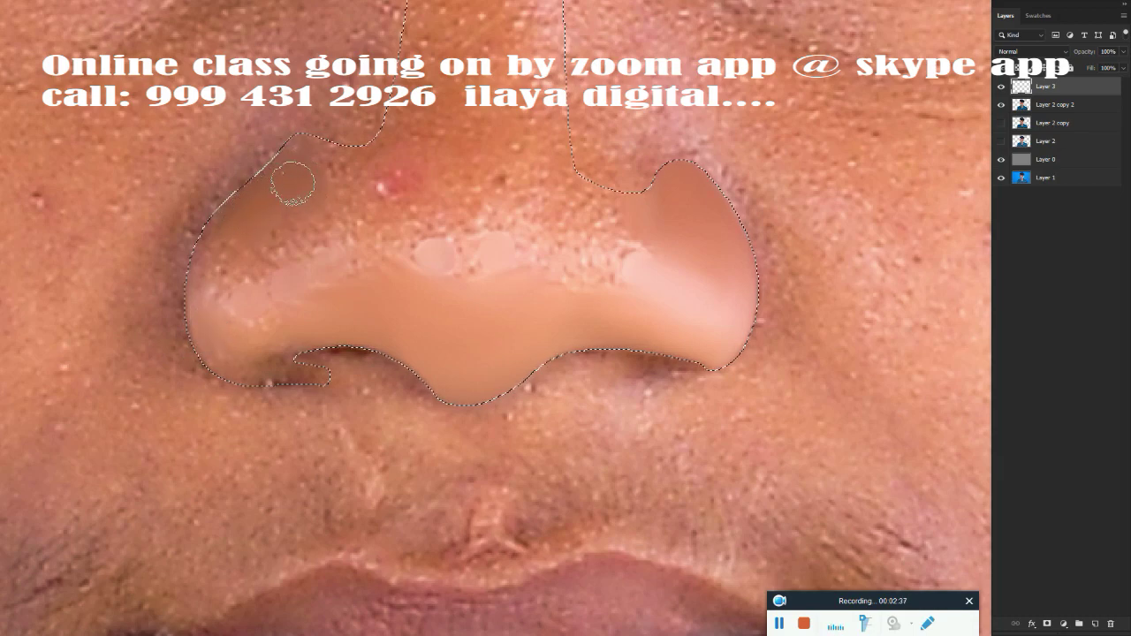
left_click_drag(244, 187, 292, 232)
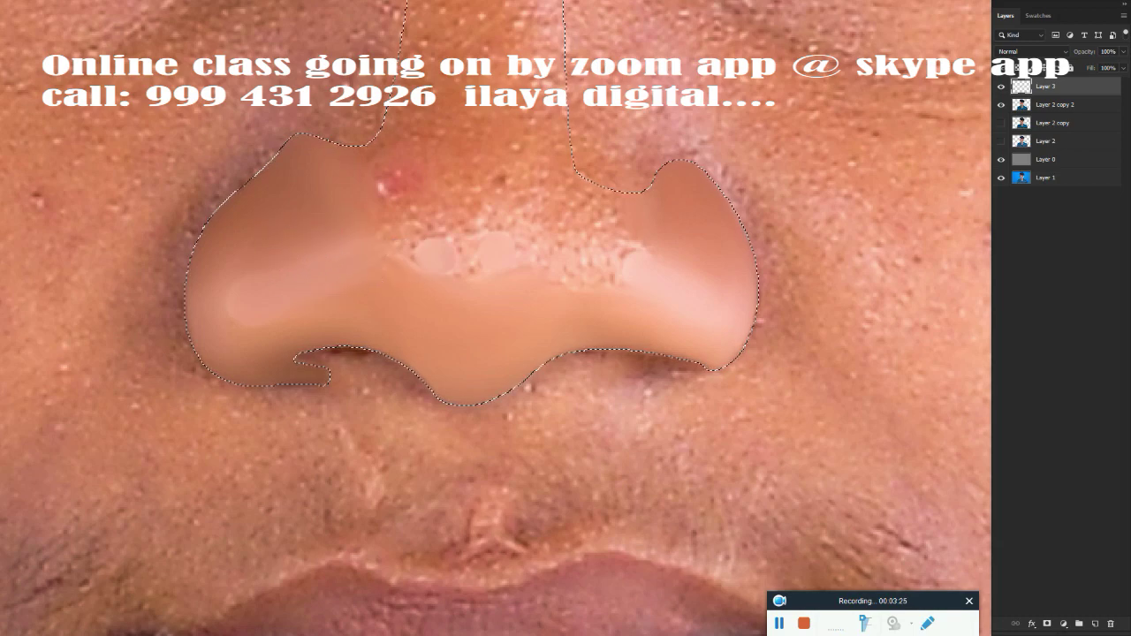
mouse_move(411, 146)
left_mouse_down()
mouse_move(388, 184)
mouse_move(412, 273)
mouse_move(571, 214)
mouse_move(545, 248)
mouse_move(605, 221)
mouse_move(644, 222)
left_mouse_up()
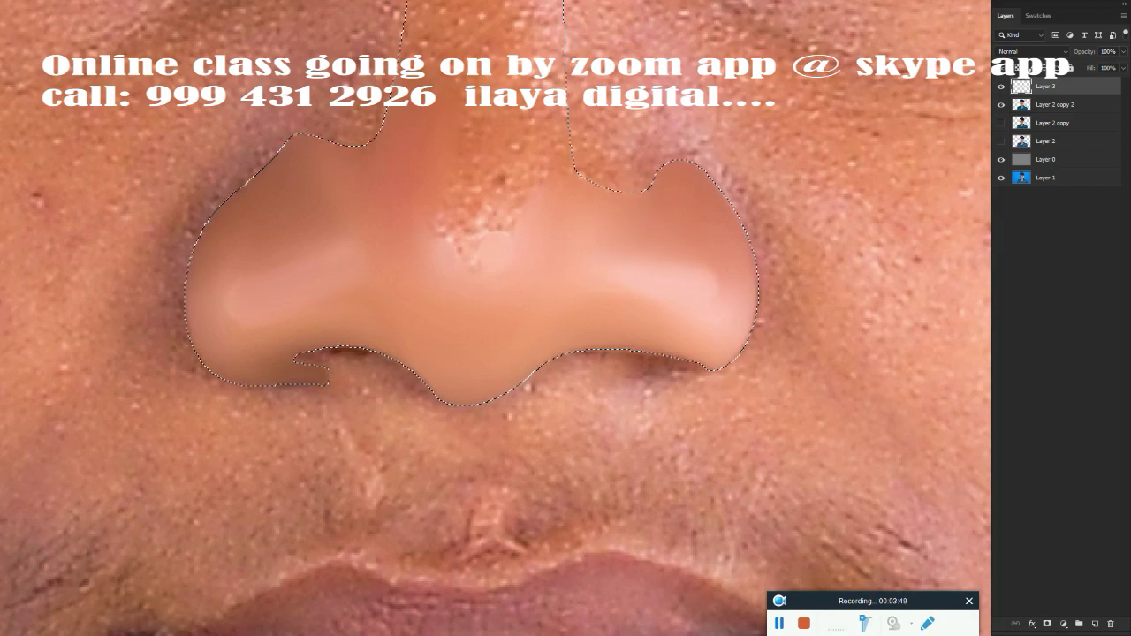
Step: Smooth the nose bridge up to the brows and cover the textured nose-tip blemish
left_click_drag(524, 119, 534, 53)
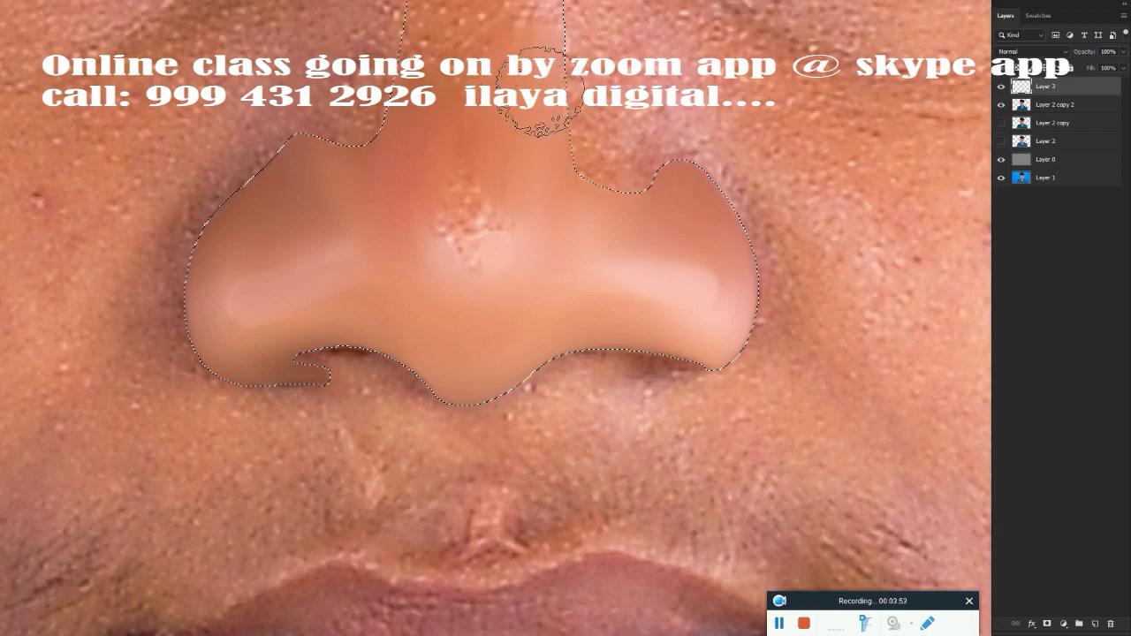
left_click_drag(474, 262, 479, 233)
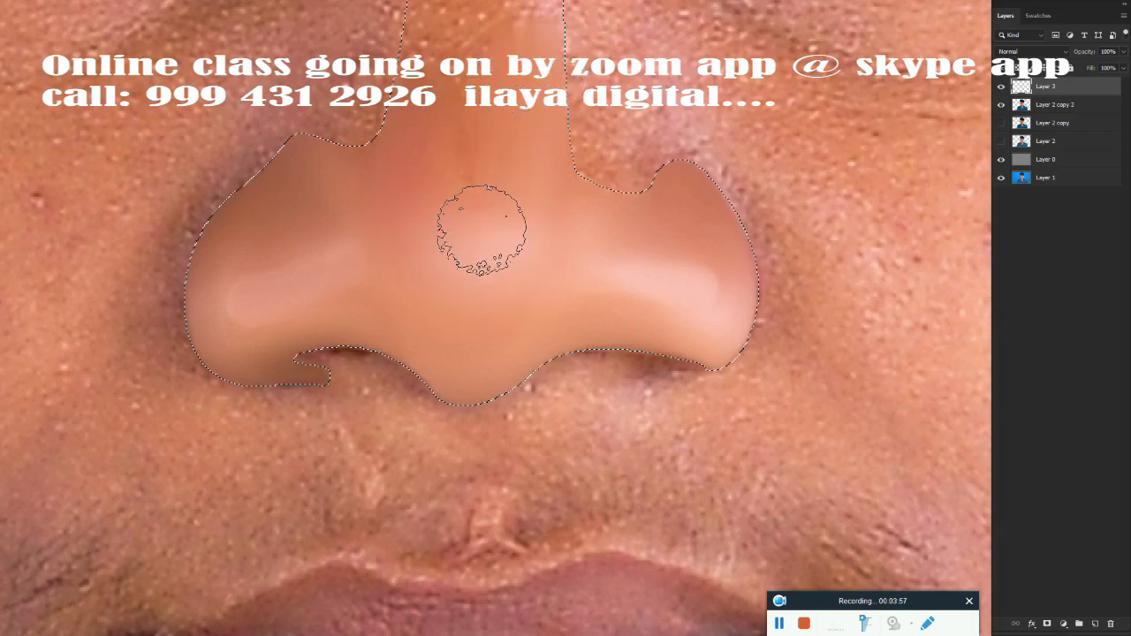
key("ctrl+d")
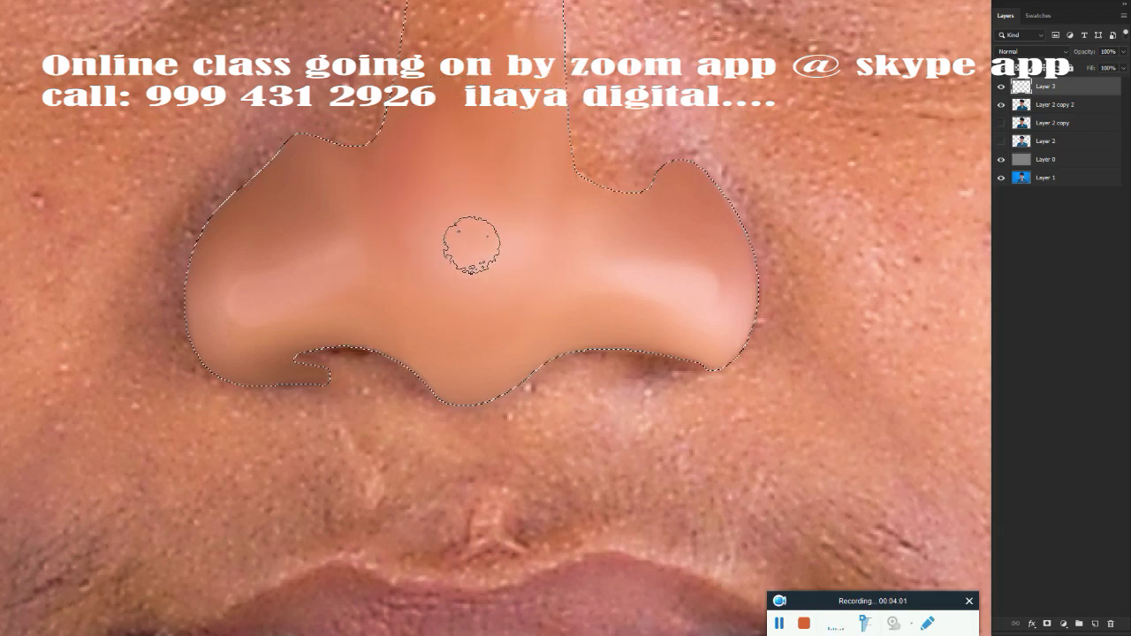
left_click_drag(443, 312, 446, 411)
scroll(446, 411, "up", 5)
key("ctrl+shift+d")
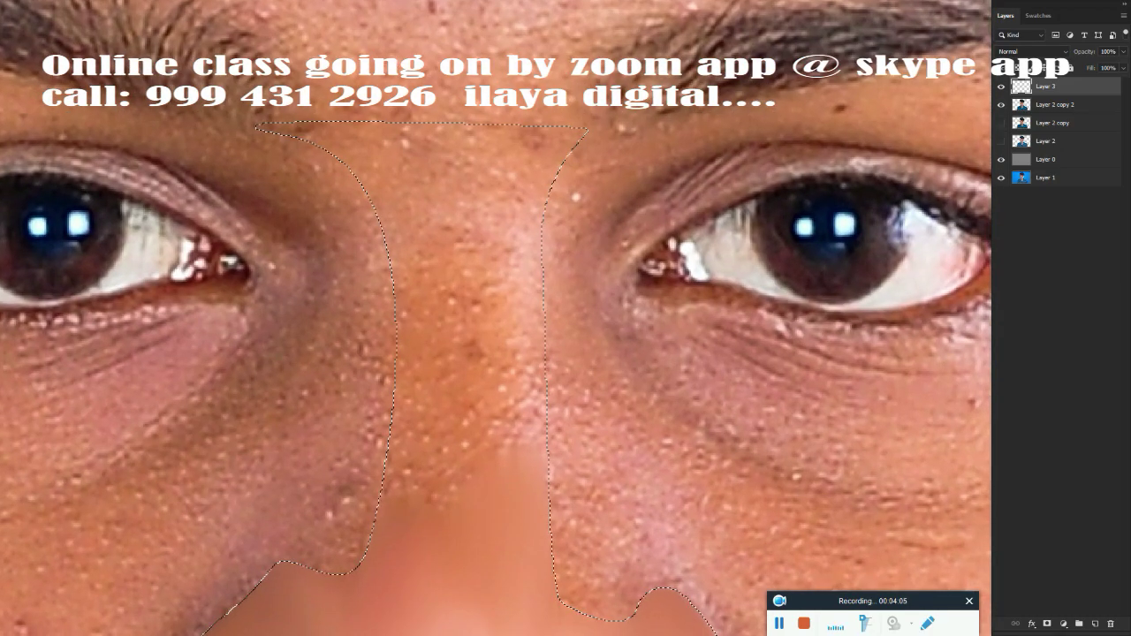
mouse_move(411, 292)
left_mouse_down()
mouse_move(396, 379)
mouse_move(406, 336)
mouse_move(444, 354)
mouse_move(516, 232)
mouse_move(504, 323)
mouse_move(513, 445)
mouse_move(518, 245)
left_mouse_up()
mouse_move(318, 141)
left_mouse_down()
mouse_move(409, 138)
mouse_move(525, 164)
mouse_move(414, 174)
mouse_move(399, 244)
mouse_move(429, 374)
mouse_move(453, 250)
mouse_move(472, 222)
mouse_move(447, 356)
mouse_move(465, 494)
left_mouse_up()
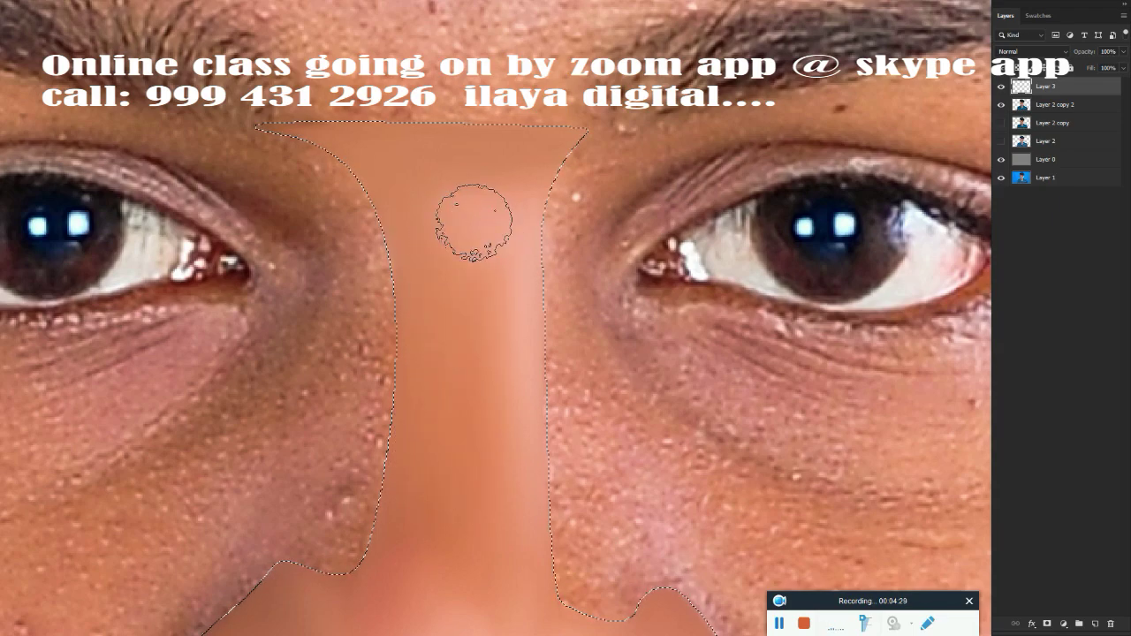
scroll(544, 364, "down", 2)
left_click_drag(544, 364, 524, 179)
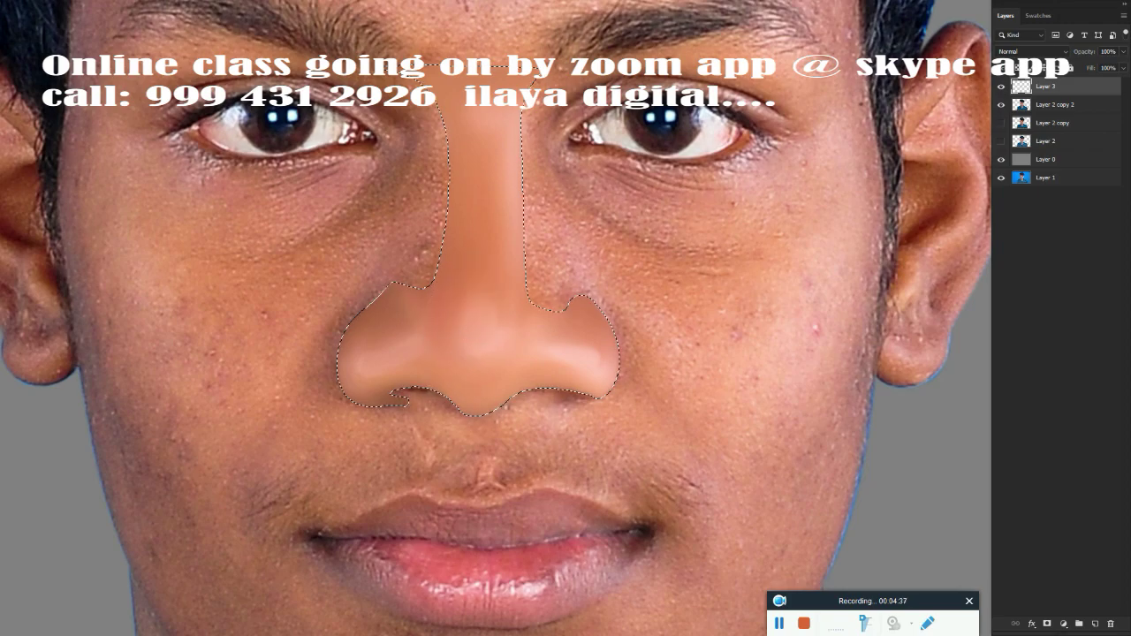
Step: Save over the existing portrait PSD, confirming the replacement
key("ctrl+d")
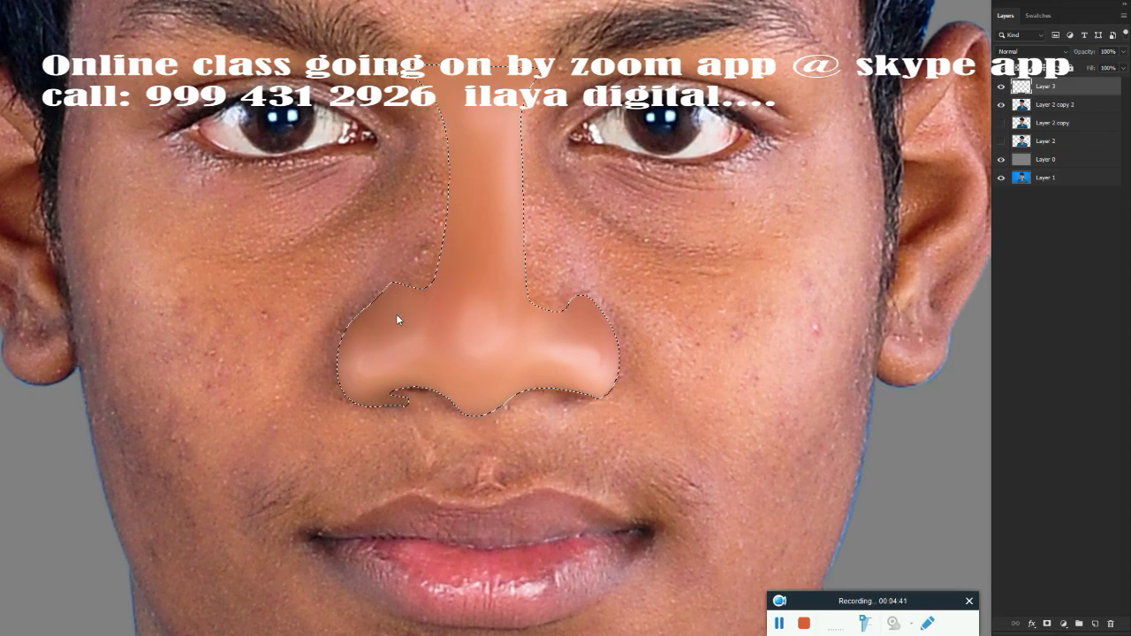
key("ctrl+shift+s")
left_click(467, 190)
left_click(941, 582)
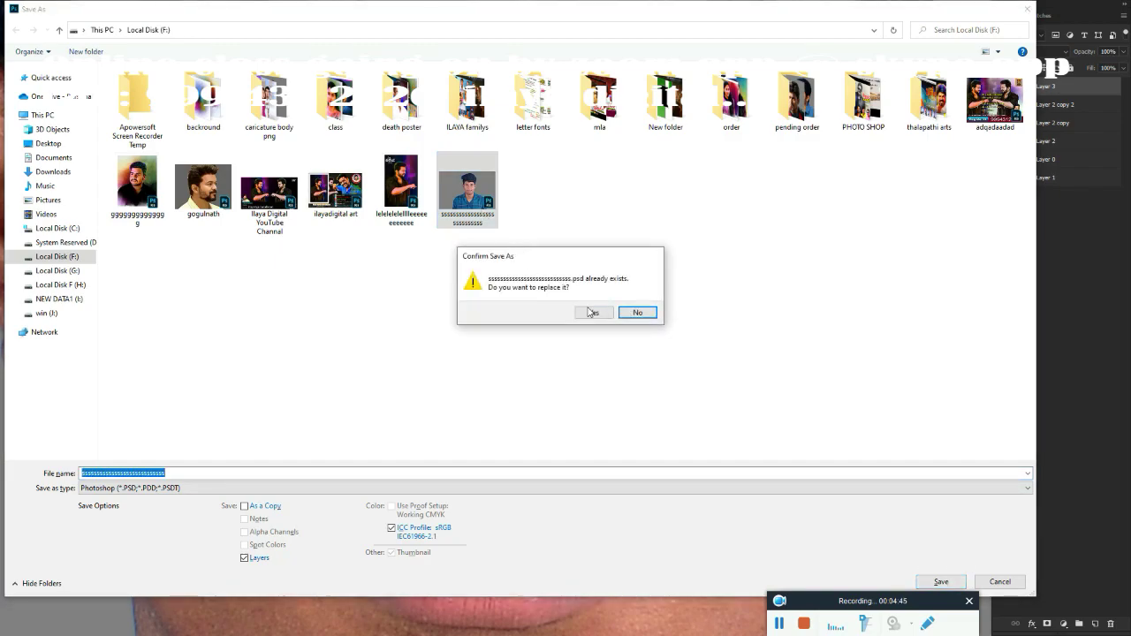
left_click(586, 312)
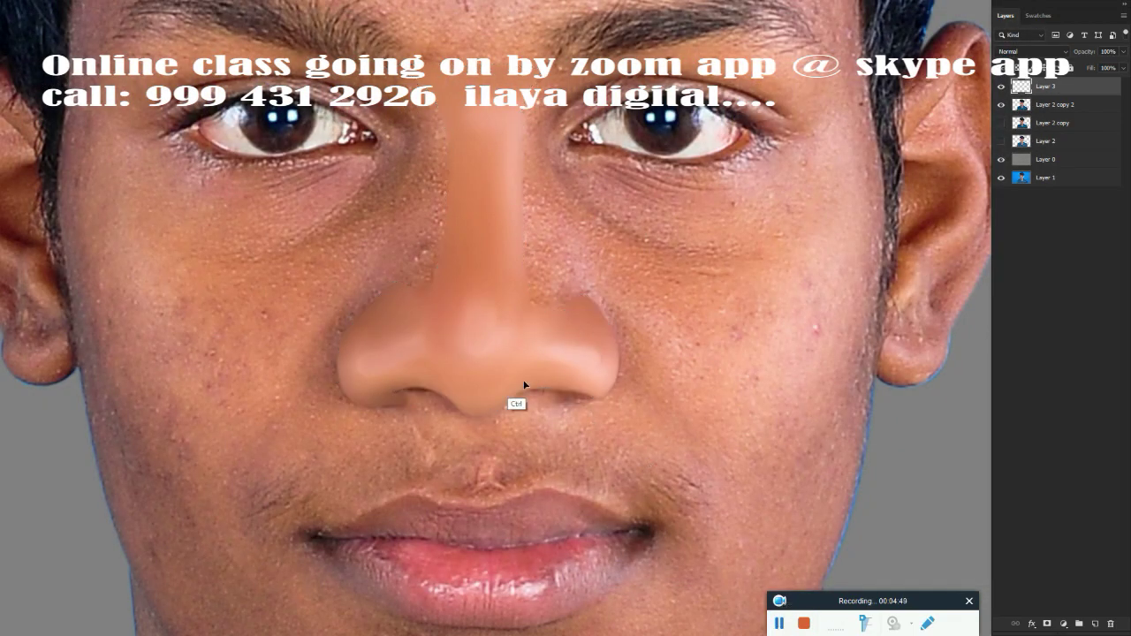
scroll(580, 380, "up", 3)
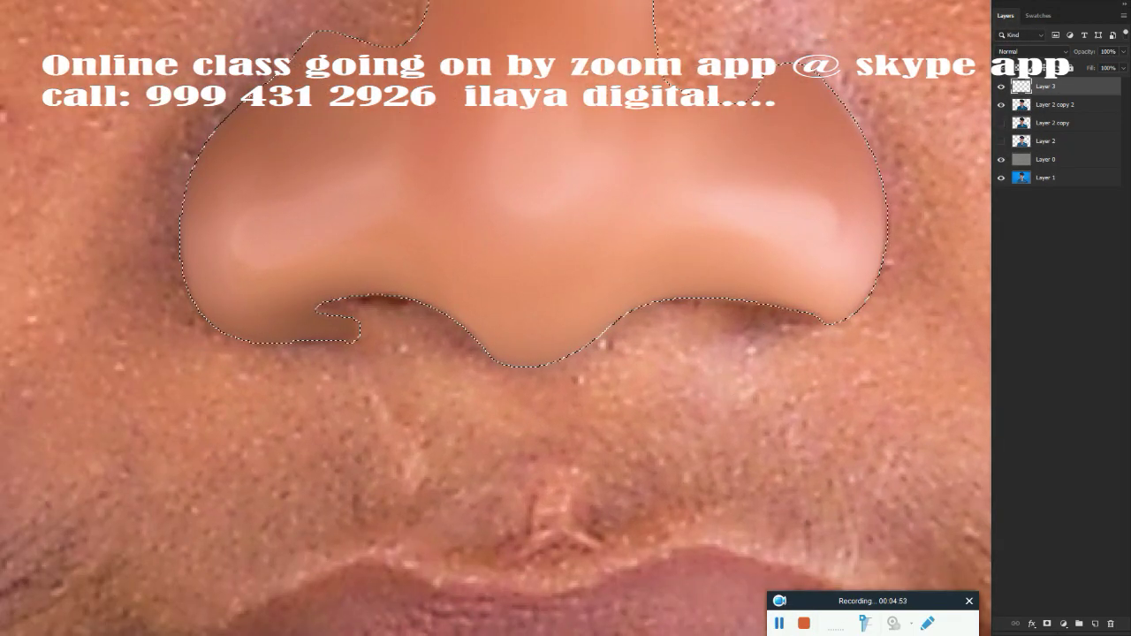
Step: With a smaller brush, shade under the right nostril and lighten below the left
key("bracketleft")
key("bracketleft")
key("bracketleft")
key("bracketleft")
key("bracketleft")
key("bracketleft")
left_click_drag(777, 321, 627, 318)
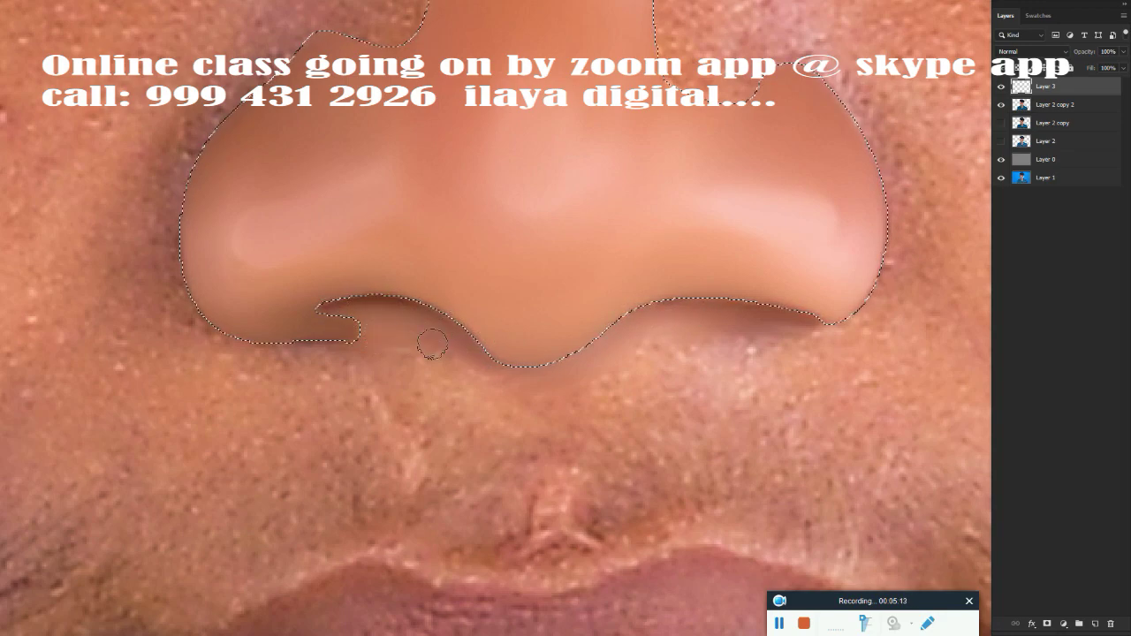
left_click_drag(171, 370, 292, 367)
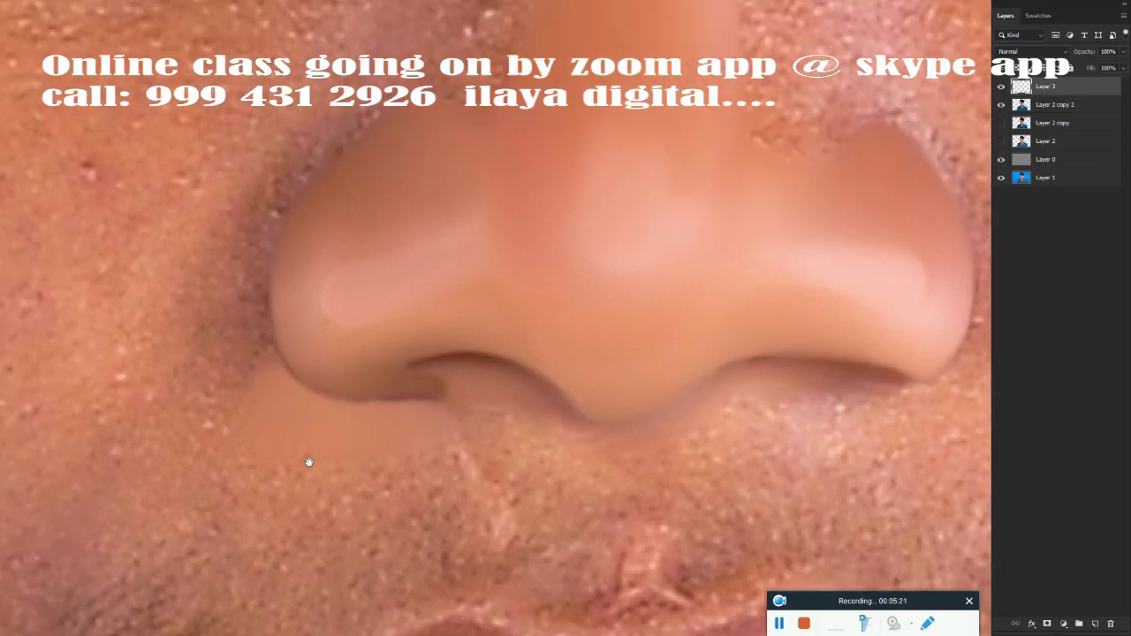
left_click_drag(297, 46, 544, 168)
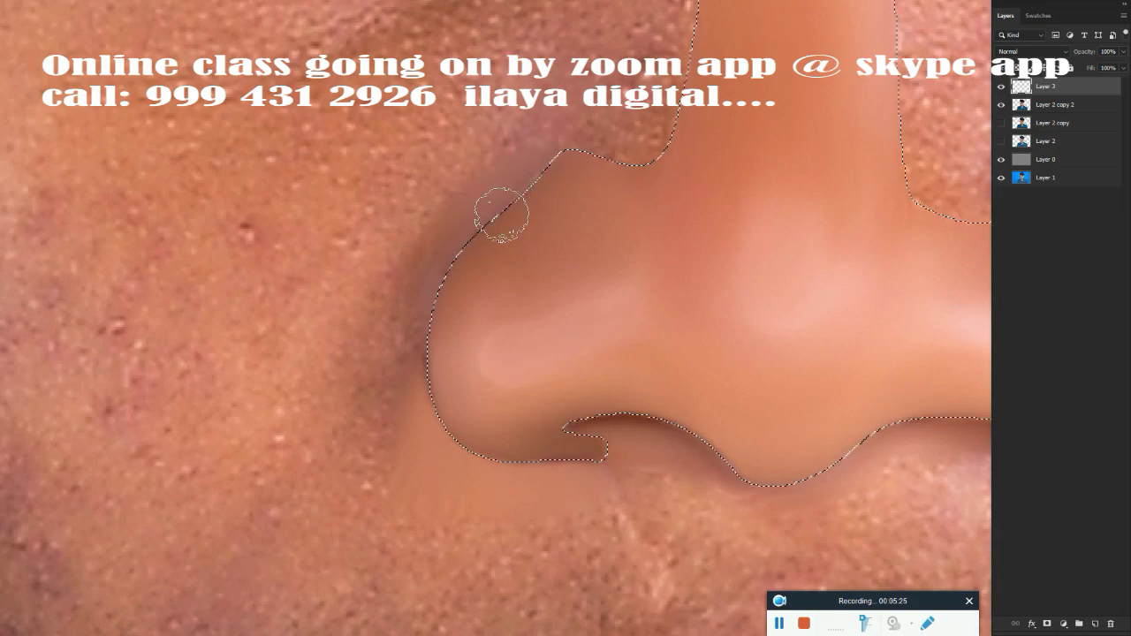
Step: Enlarge the brush about threefold and smooth the nose's right edge
key("ctrl+d")
left_click_drag(601, 194, 235, 286)
key("ctrl+shift+d")
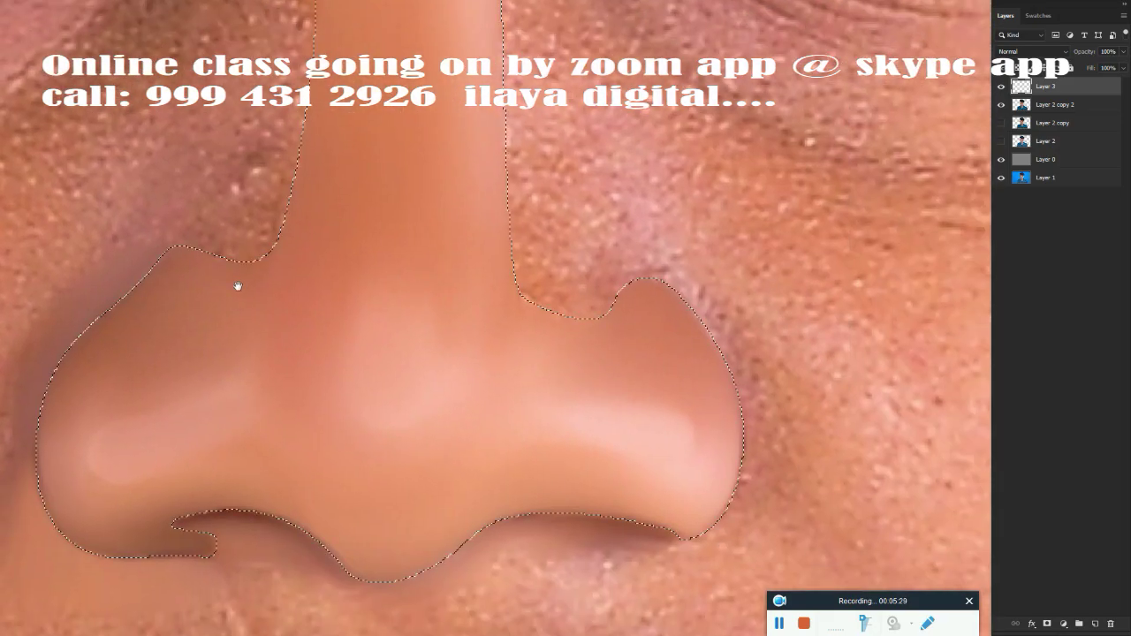
left_click_drag(442, 441, 459, 203)
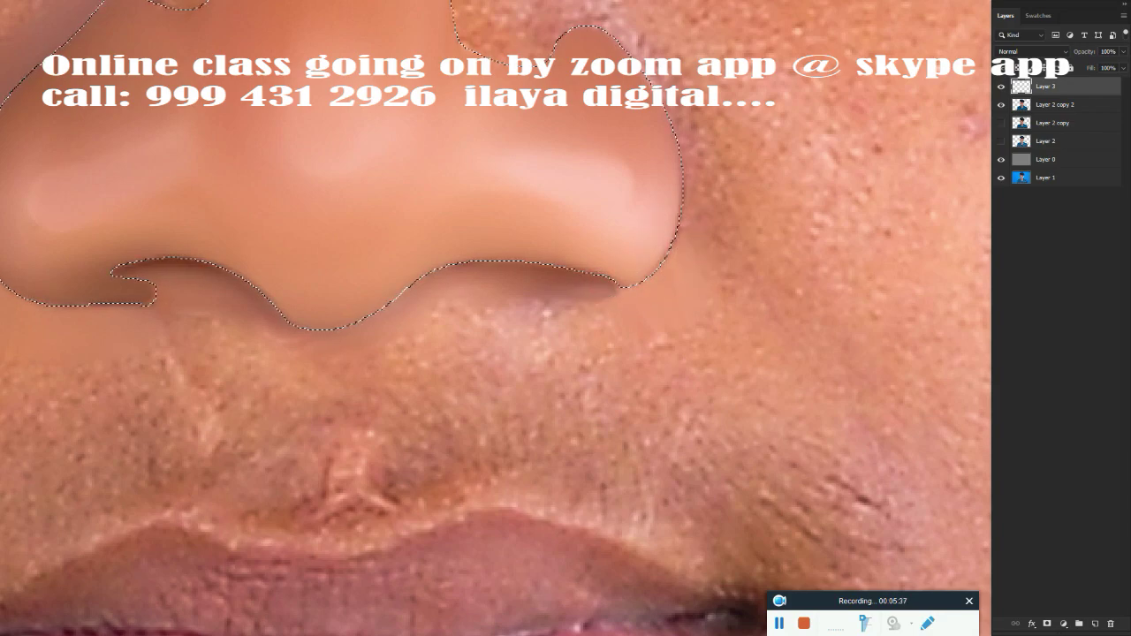
key("bracketright")
key("bracketright")
key("bracketright")
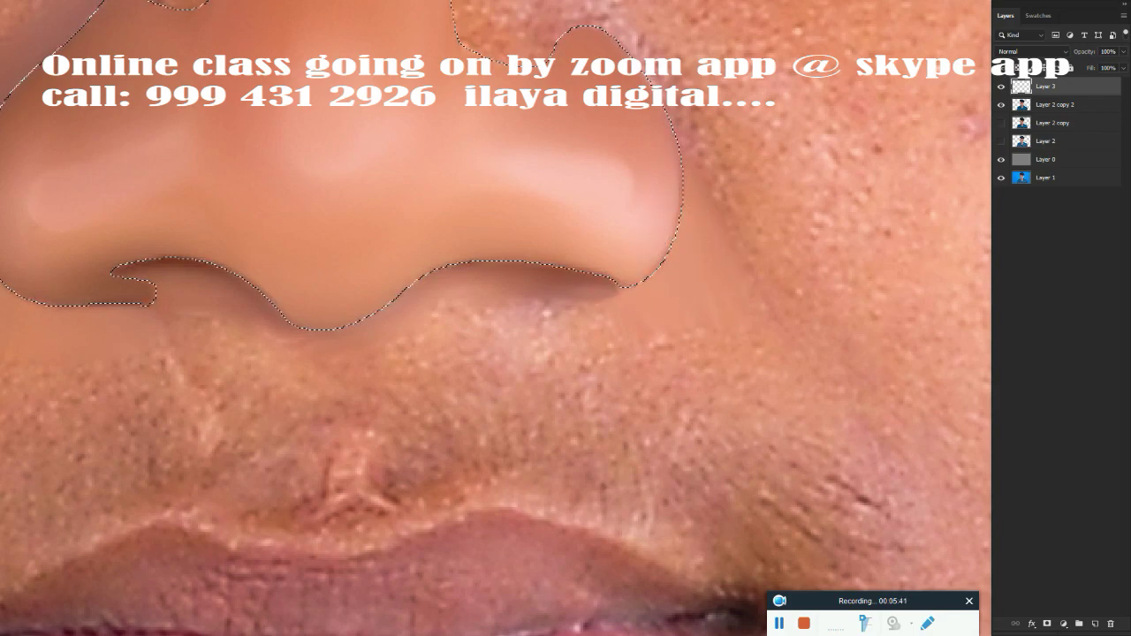
left_click_drag(688, 274, 680, 115)
Step: Zoom out to the whole head and drop the nose selection
scroll(296, 263, "up", 5)
scroll(296, 263, "left", 3)
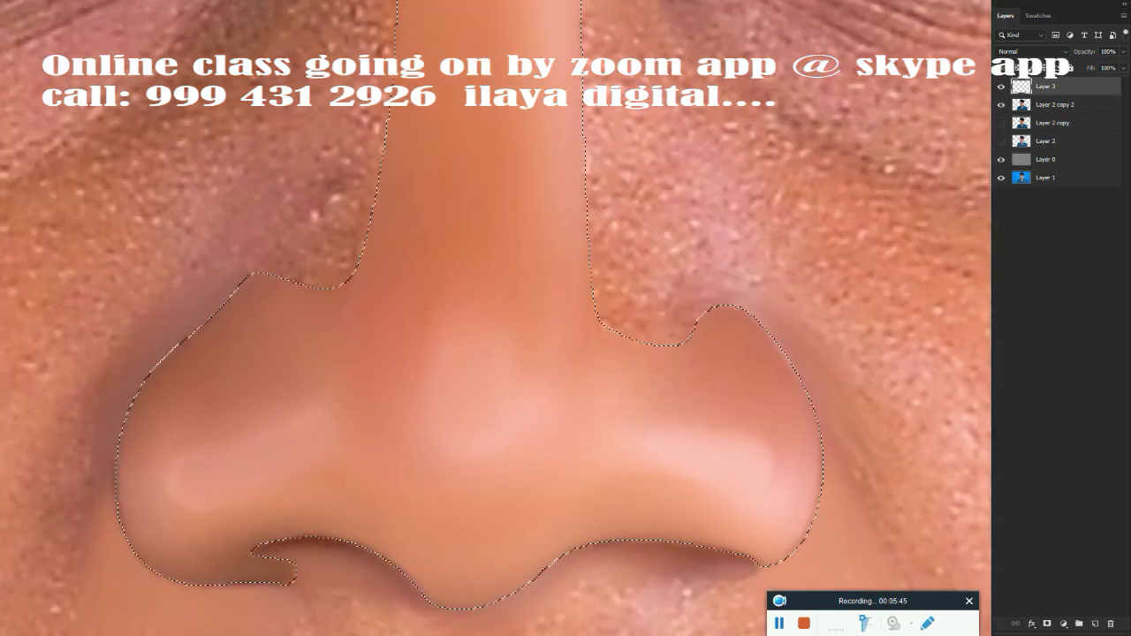
key("ctrl+minus")
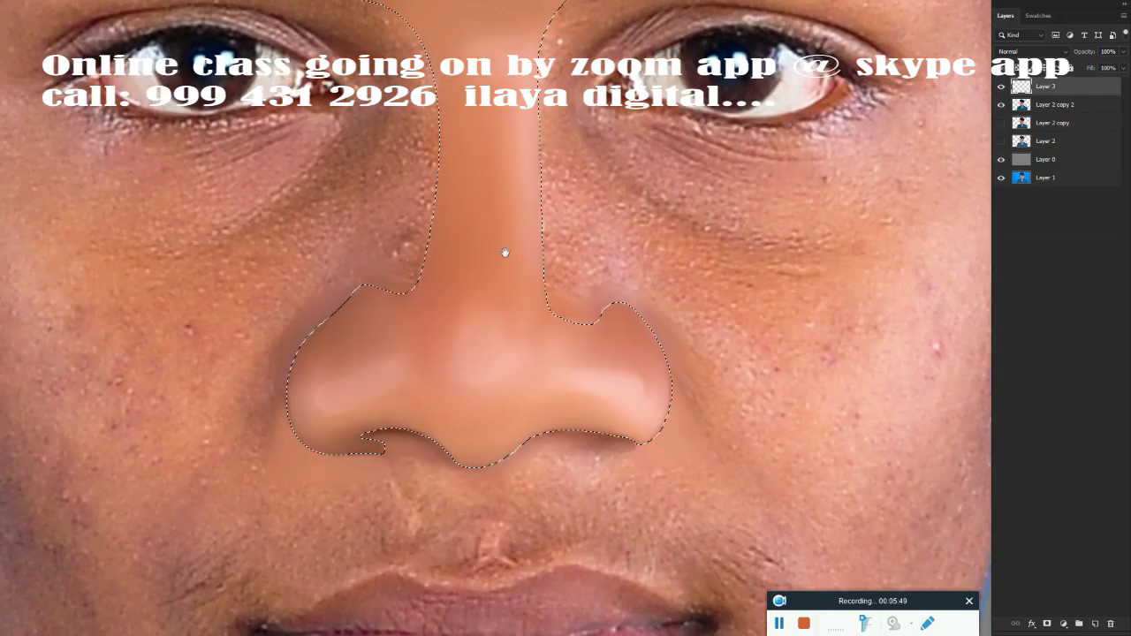
scroll(530, 256, "up", 2)
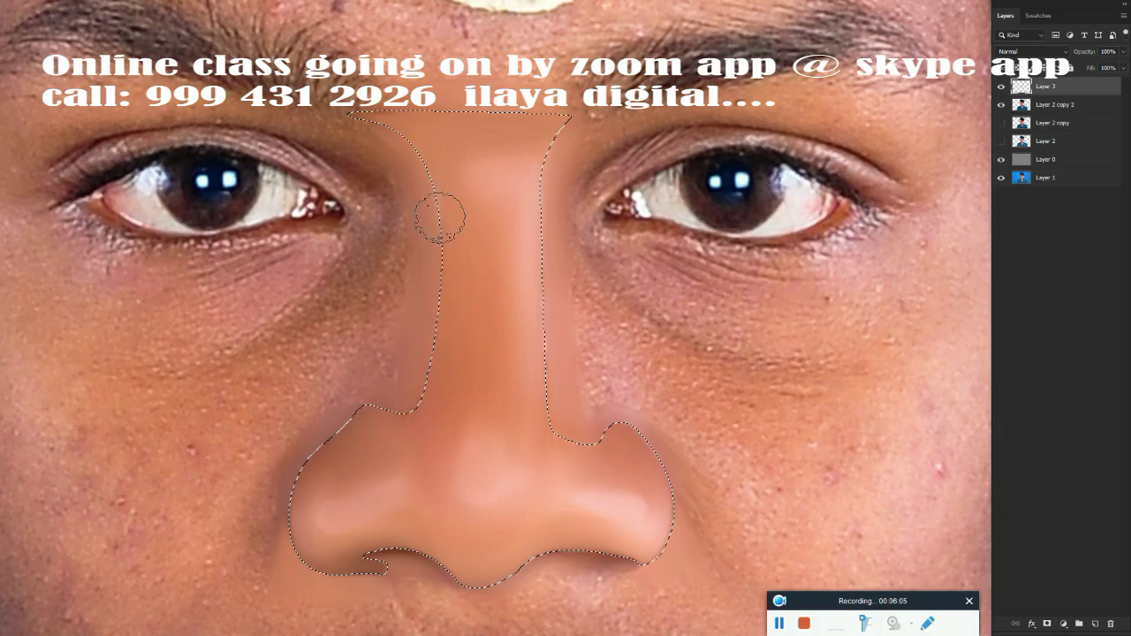
key("ctrl+d")
key("ctrl+0")
Step: Reframe the view on the nose, restore the workspace and bring up Brush presets
scroll(649, 444, "down", 2)
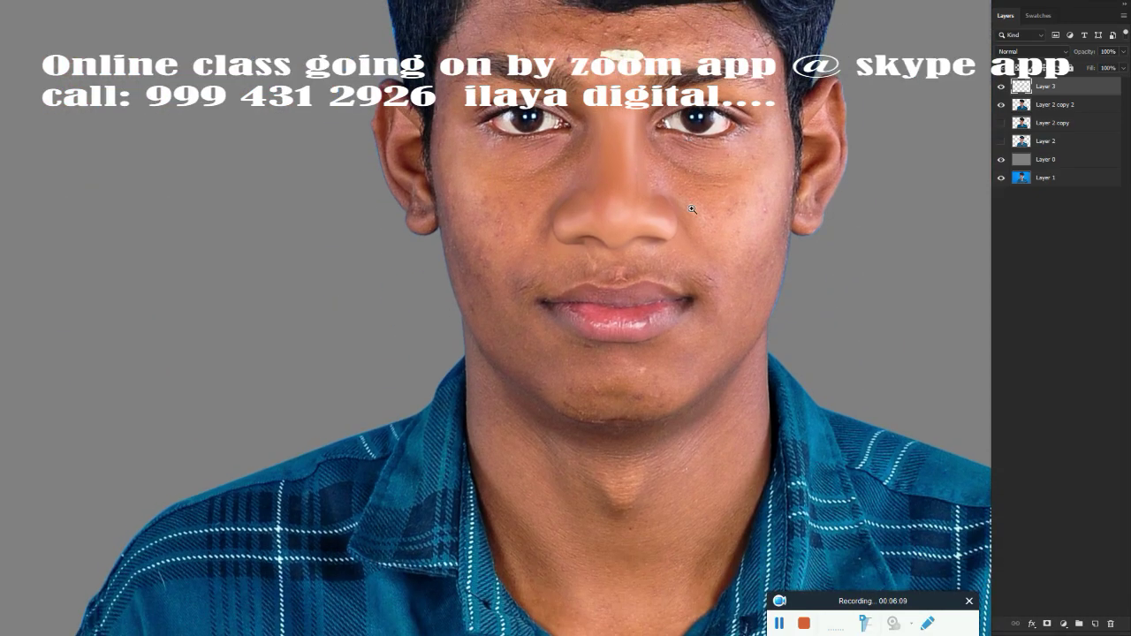
scroll(649, 443, "down", 2)
scroll(706, 437, "up", 8)
left_click_drag(794, 433, 817, 432)
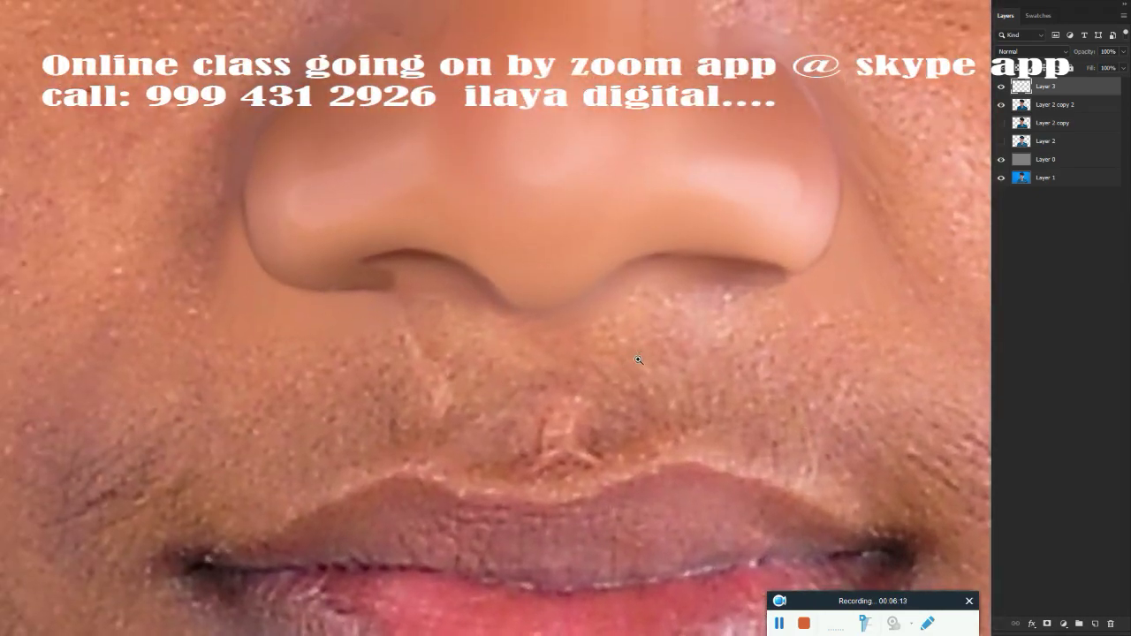
scroll(794, 433, "down", 5)
key("f")
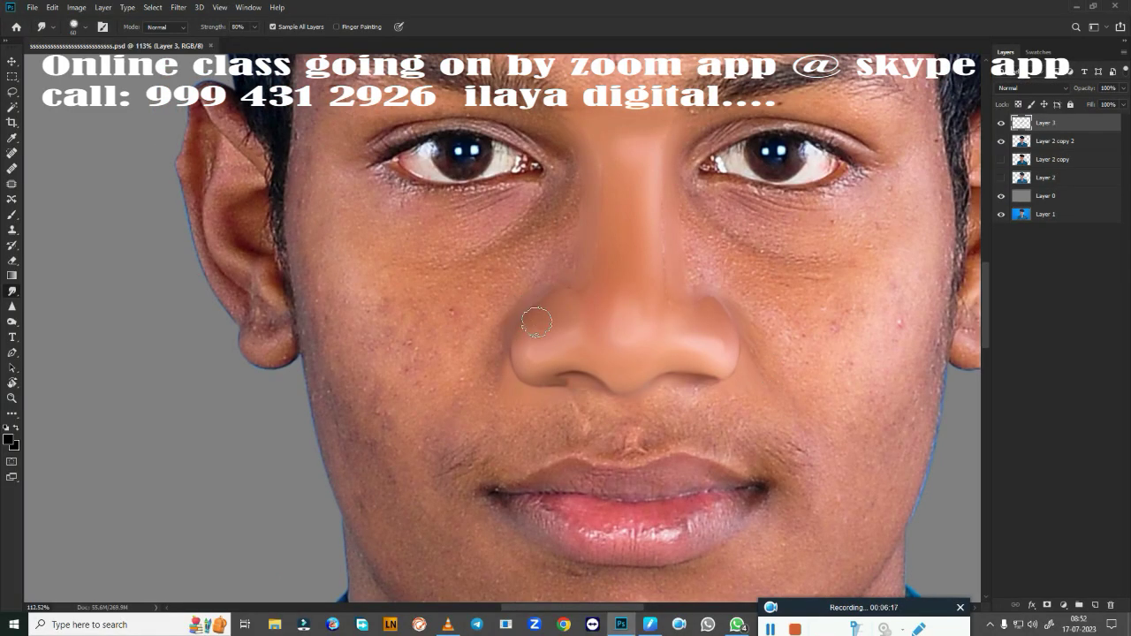
scroll(536, 322, "up", 2)
scroll(416, 273, "up", 2)
key("b")
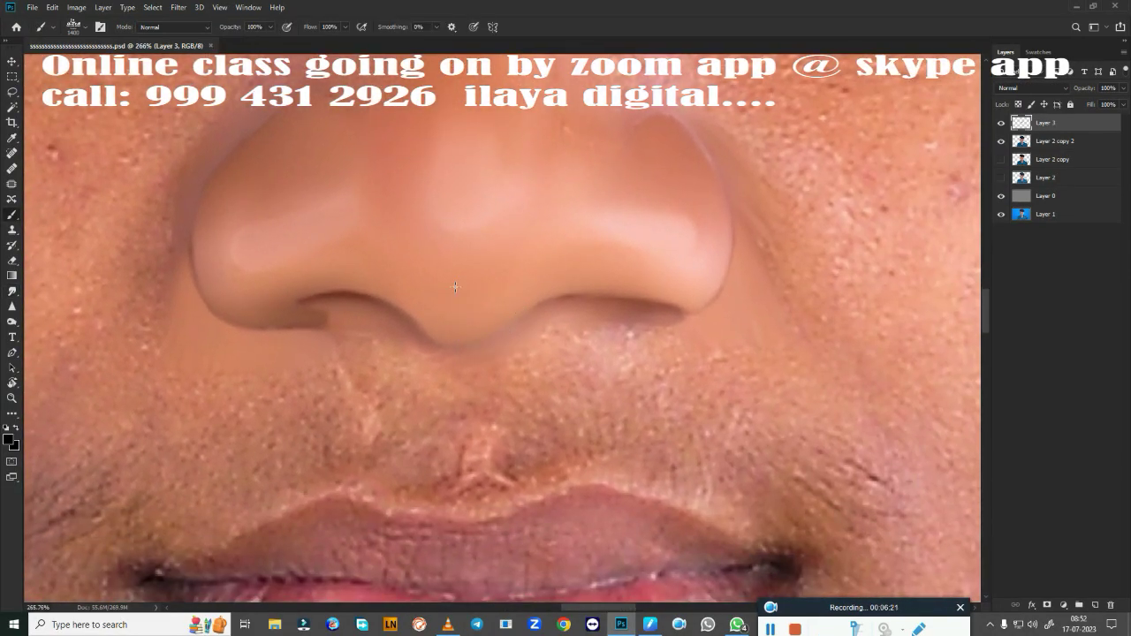
right_click(446, 254)
Step: Switch to the Mixer Brush with the Very Wet, Light Mix preset
key("shift+b")
key("shift+b")
key("shift+b")
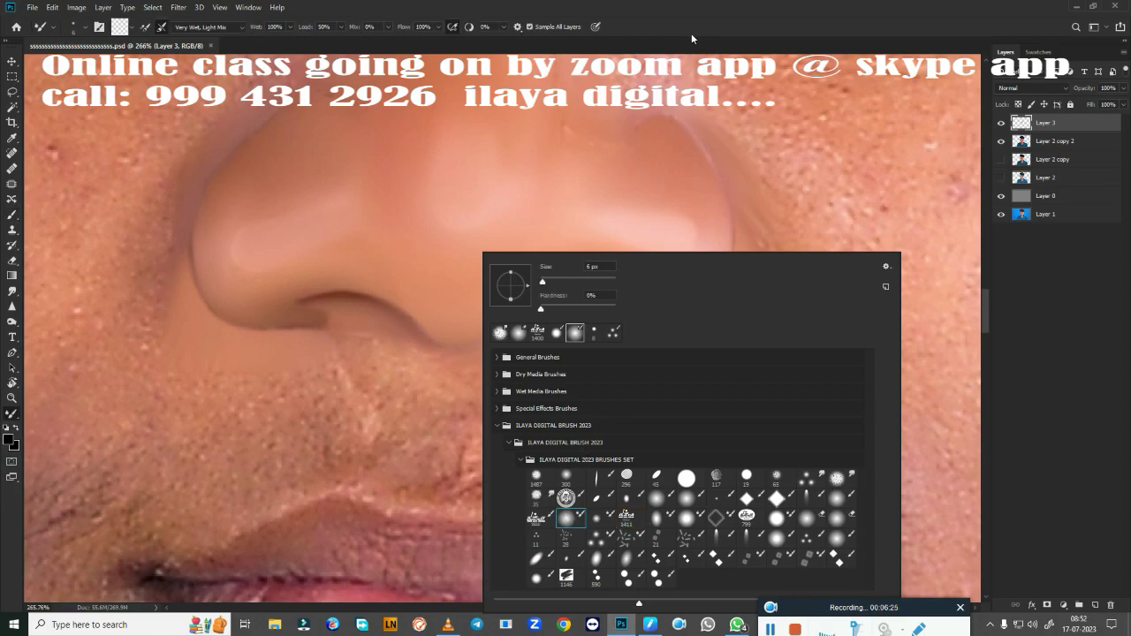
key("Escape")
scroll(502, 327, "down", 3)
scroll(664, 391, "up", 2)
scroll(568, 383, "up", 2)
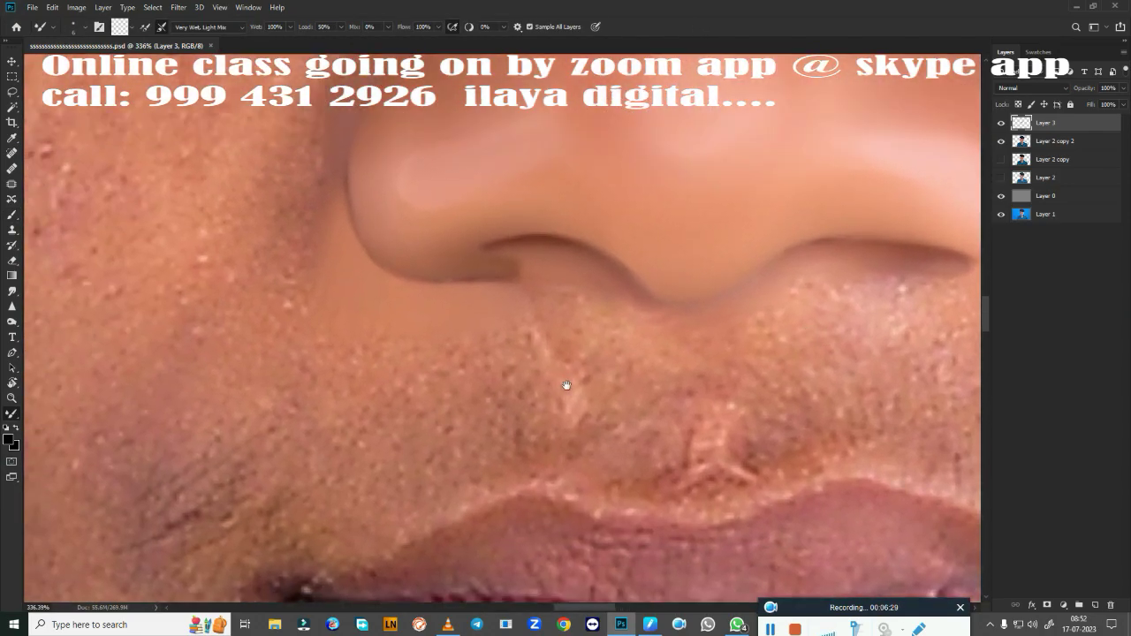
scroll(577, 371, "up", 1)
scroll(566, 389, "down", 1)
scroll(374, 424, "down", 1)
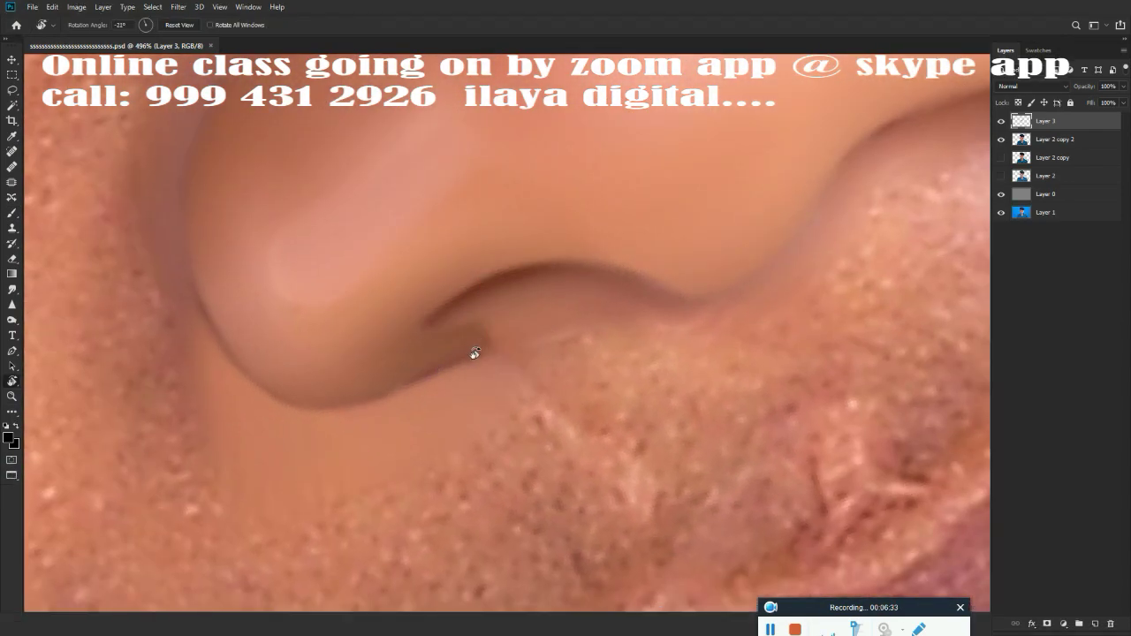
Step: In full-screen mode with Layers shown, blend the dark nostril-edge shadow into skin tone
key("f")
key("f")
key("F7")
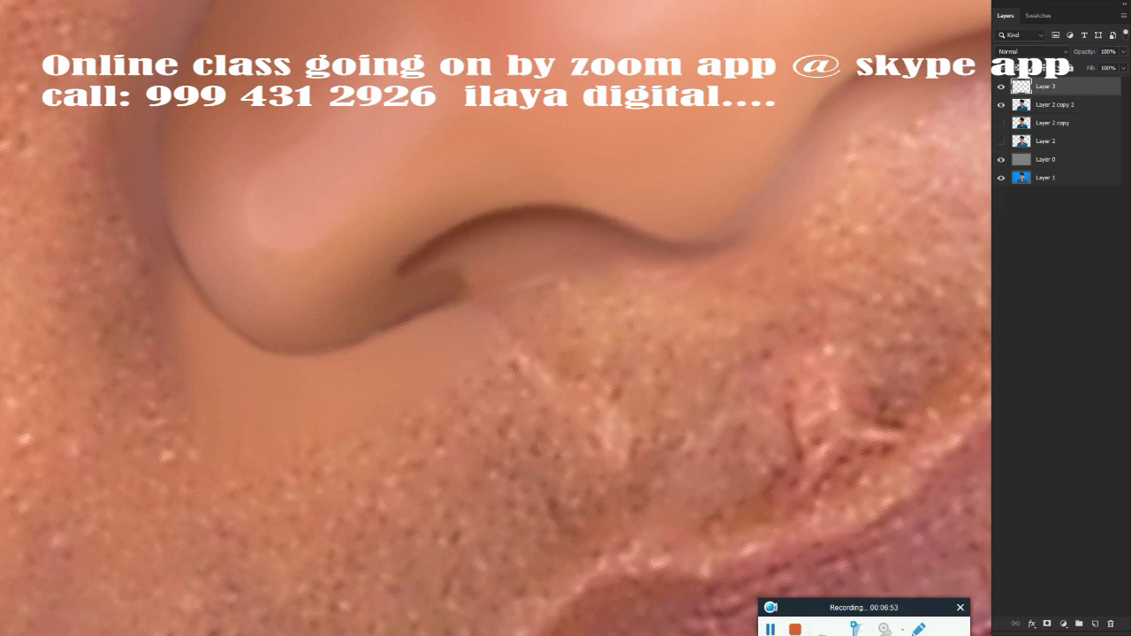
left_click_drag(512, 266, 437, 287)
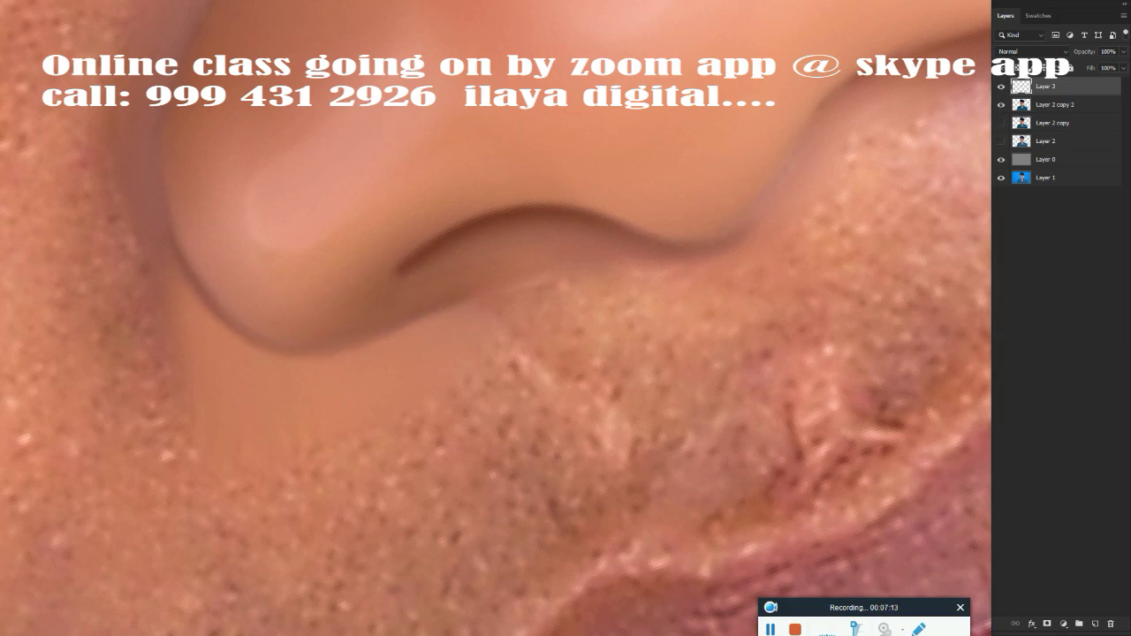
scroll(379, 322, "down", 2)
scroll(379, 322, "down", 2)
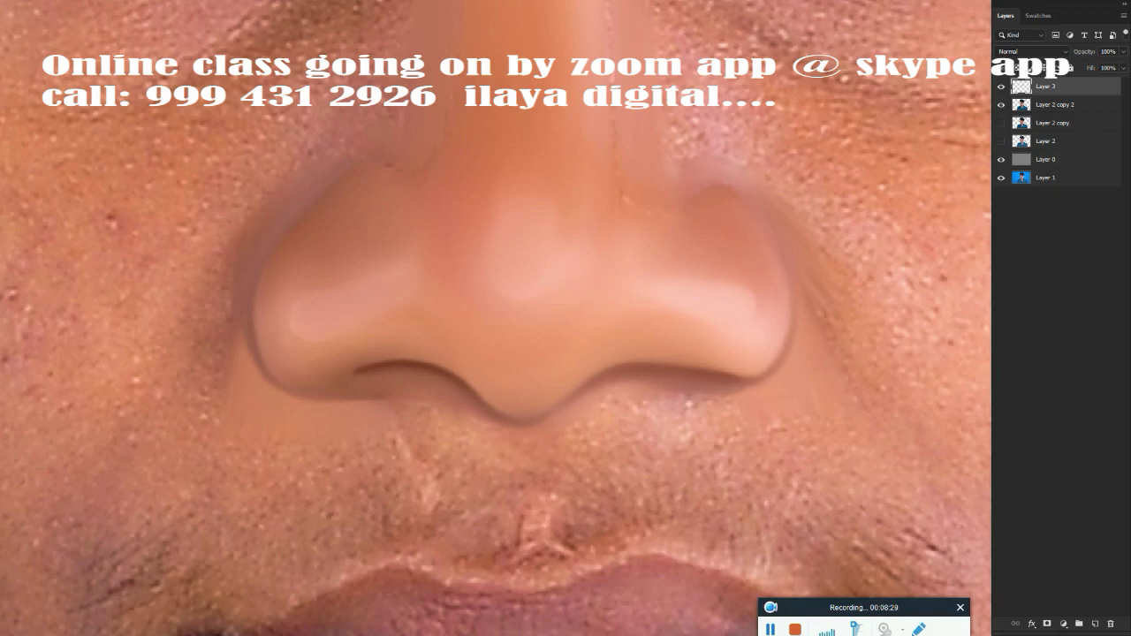
Step: Mixer-brush a small patch and the faint line along the nose bridge's right side
scroll(577, 413, "down", 3)
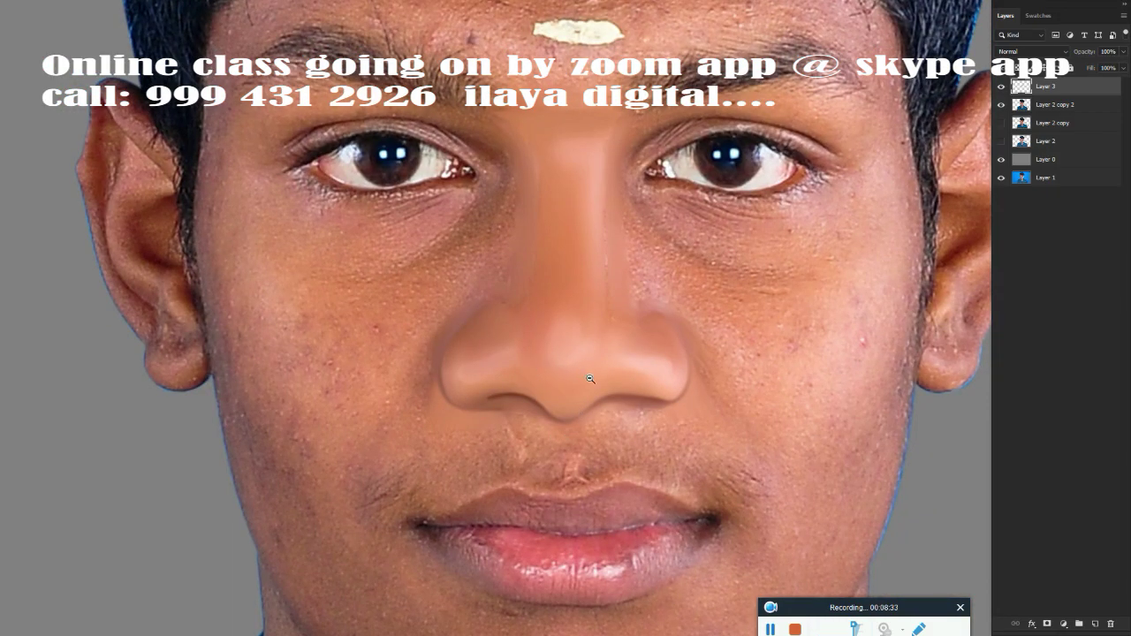
scroll(591, 378, "up", 3)
scroll(557, 444, "down", 2)
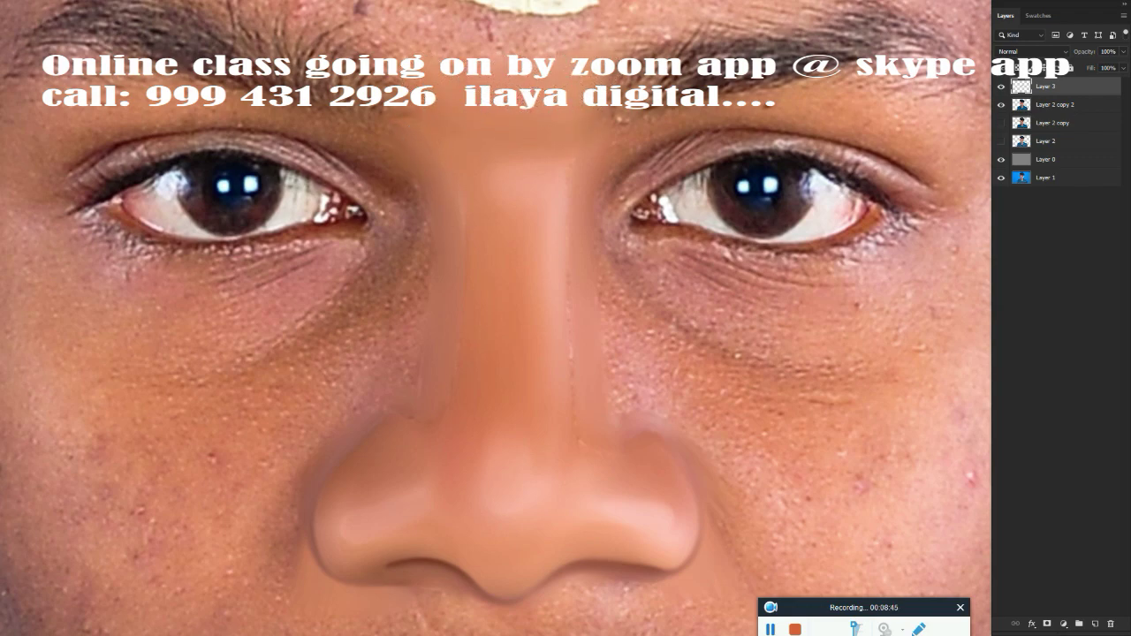
left_click_drag(462, 303, 462, 265)
left_click_drag(570, 168, 591, 451)
scroll(610, 345, "down", 5)
scroll(611, 346, "up", 5)
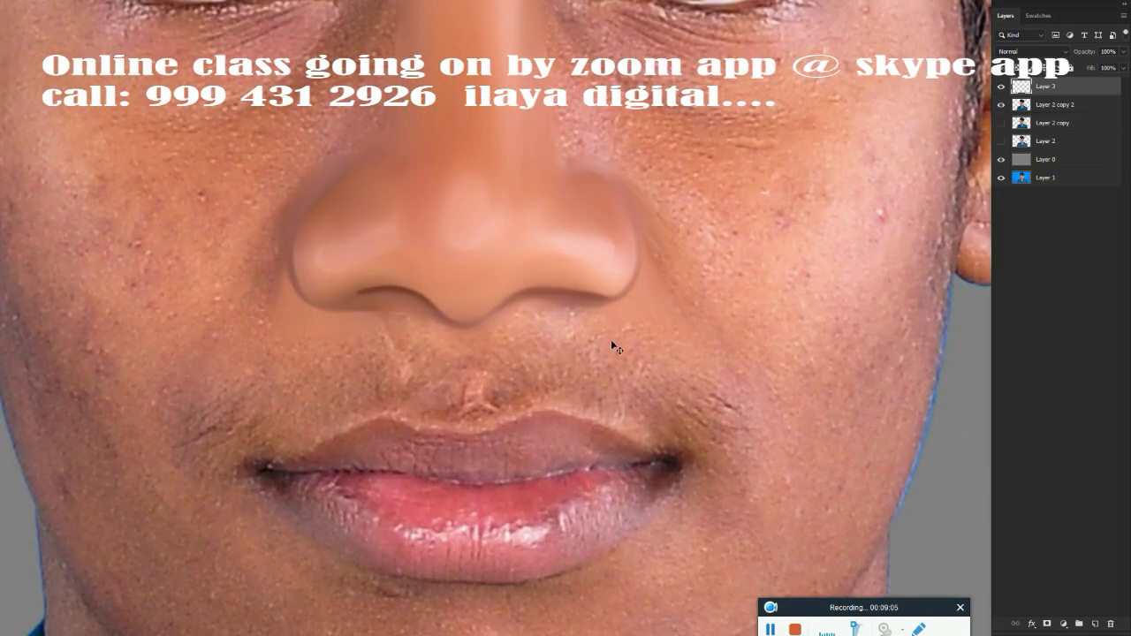
scroll(617, 404, "up", 1)
Step: Hide the retouch layer to compare the nose before and after
key("ctrl+comma")
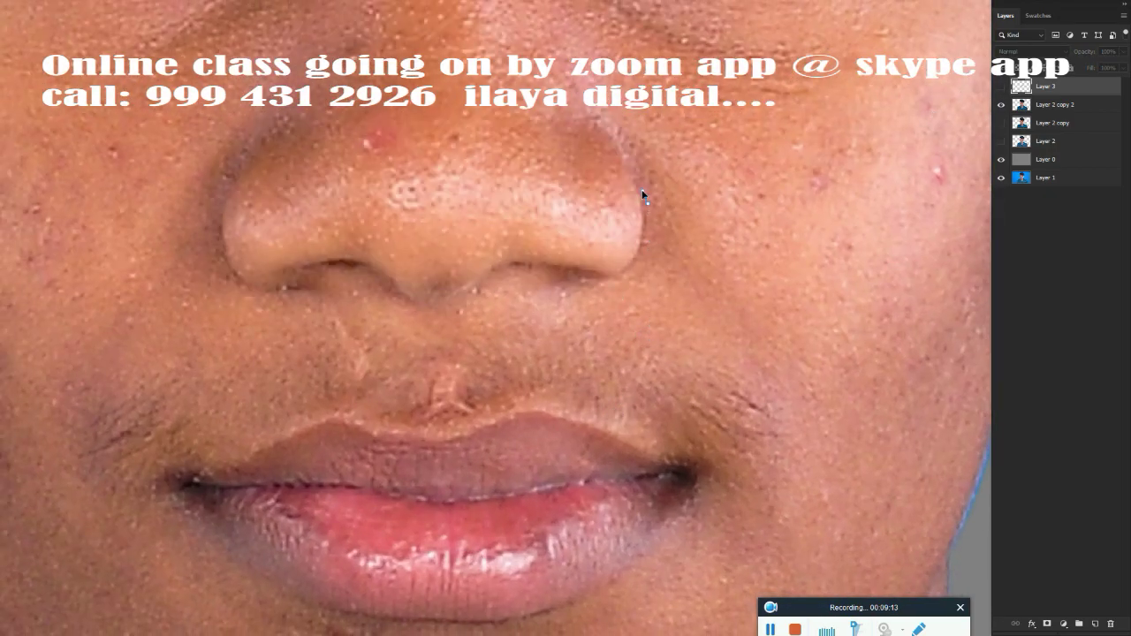
scroll(669, 258, "down", 5)
scroll(659, 239, "up", 3)
scroll(644, 218, "up", 2)
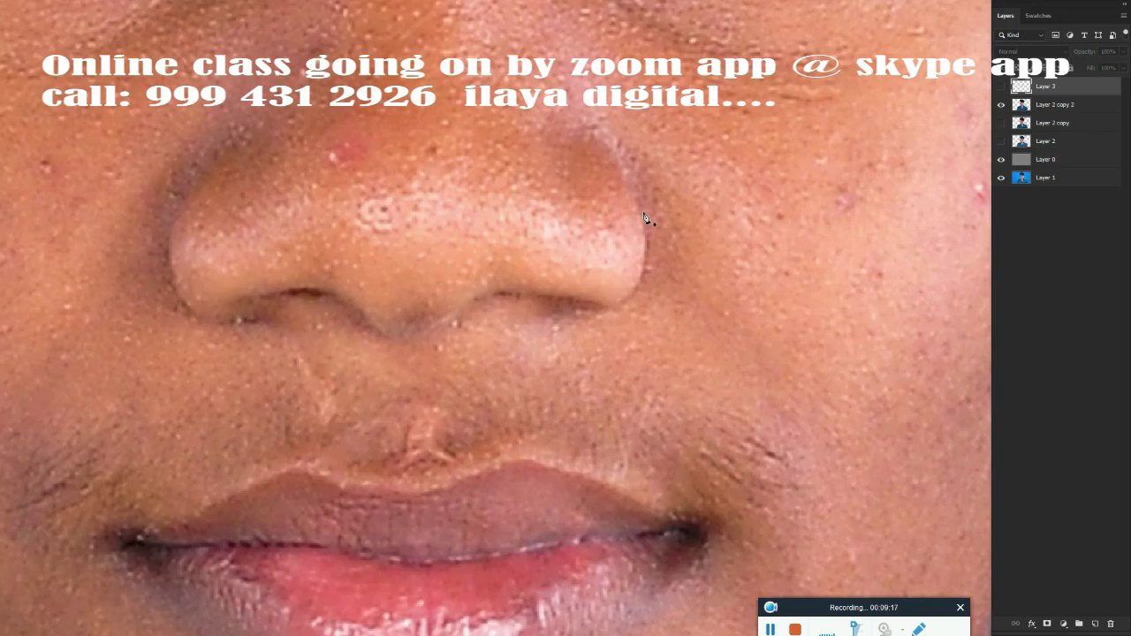
scroll(765, 395, "down", 5)
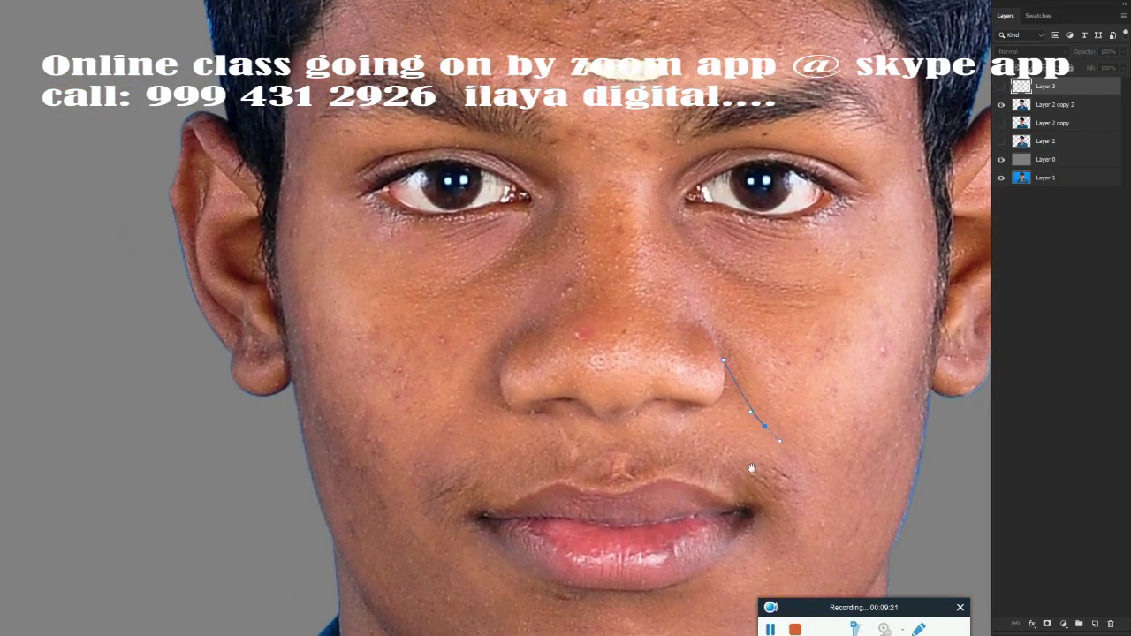
scroll(716, 387, "up", 2)
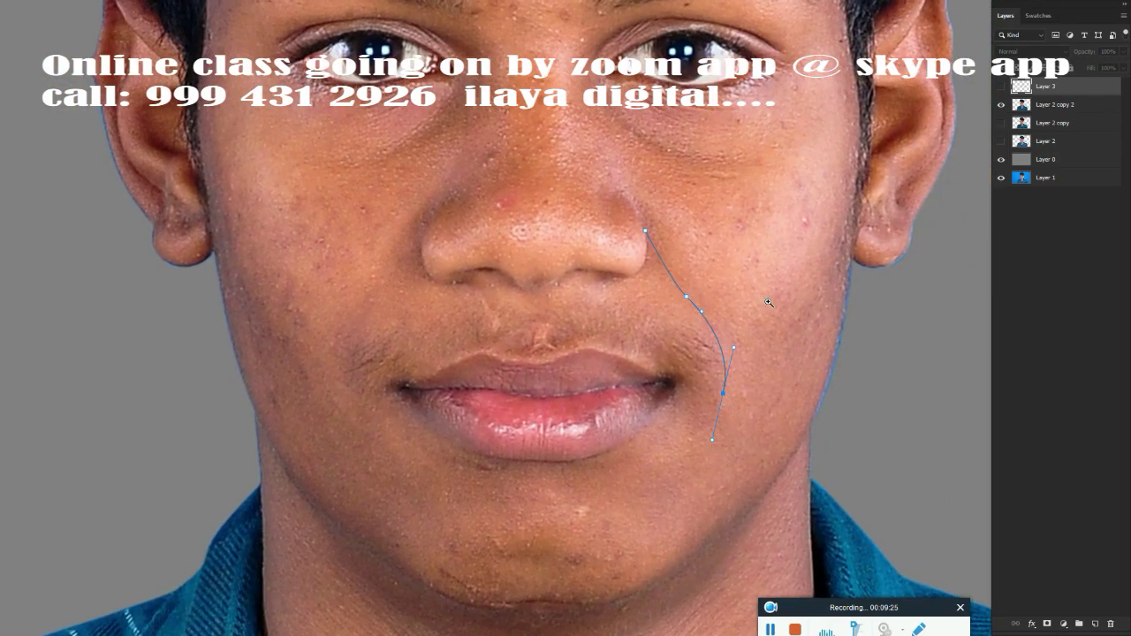
scroll(768, 466, "up", 1)
Step: Pen-trace the right cheek from under the eye to the nose and load it as a selection to feather
left_click_drag(850, 256, 851, 214)
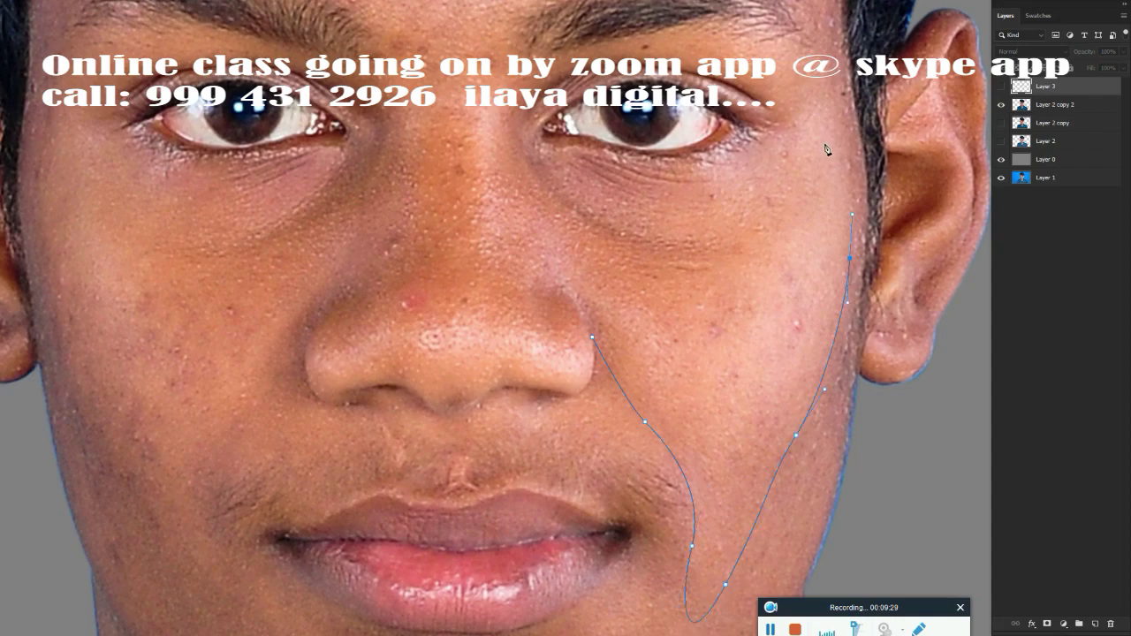
scroll(643, 286, "up", 1)
left_click_drag(693, 300, 553, 258)
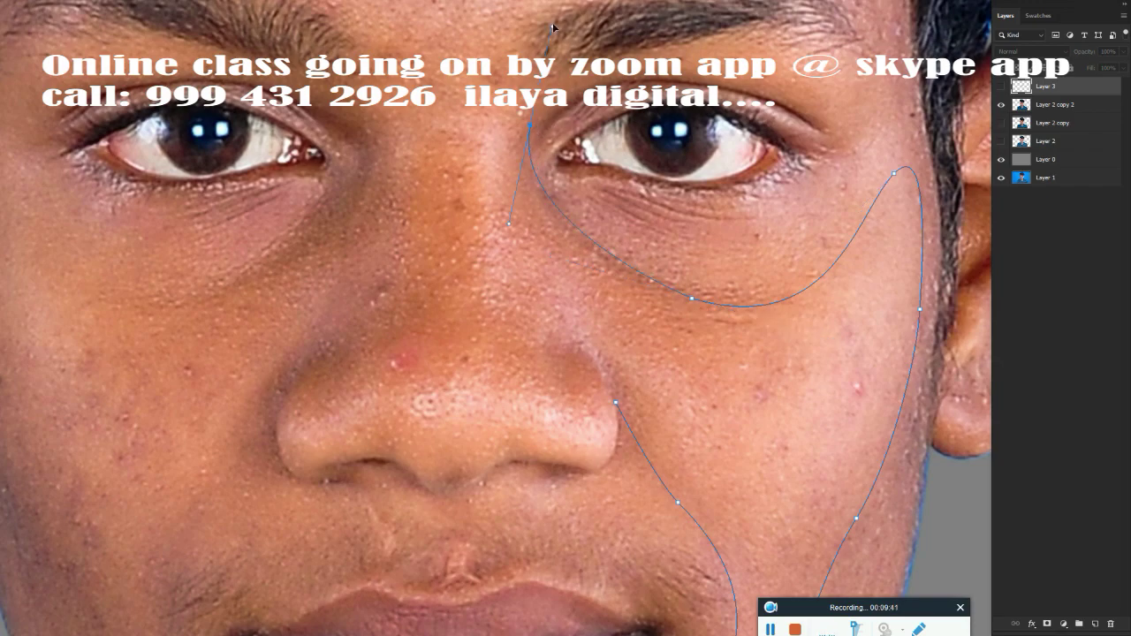
scroll(530, 131, "up", 1)
left_click_drag(528, 166, 558, 38)
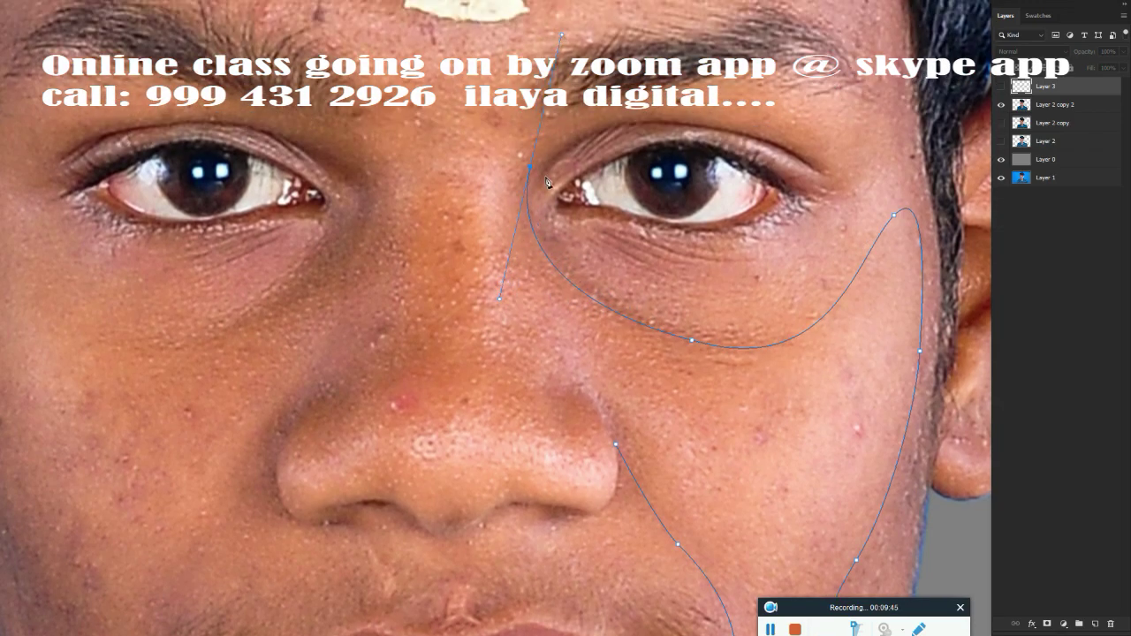
scroll(613, 212, "down", 1)
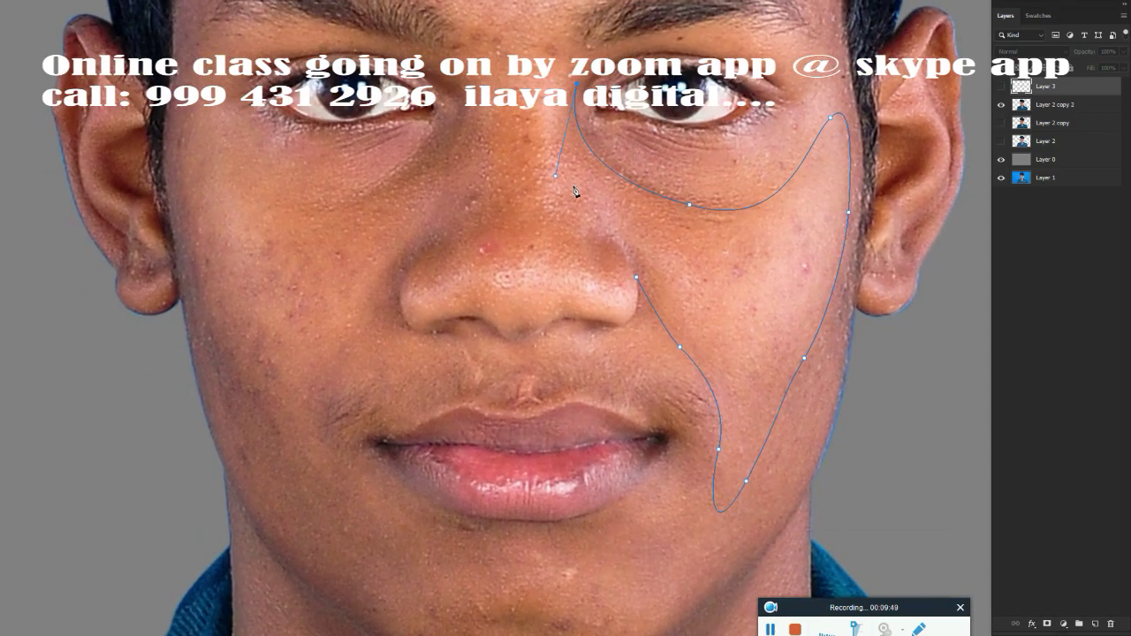
left_click(598, 242)
scroll(621, 256, "up", 1)
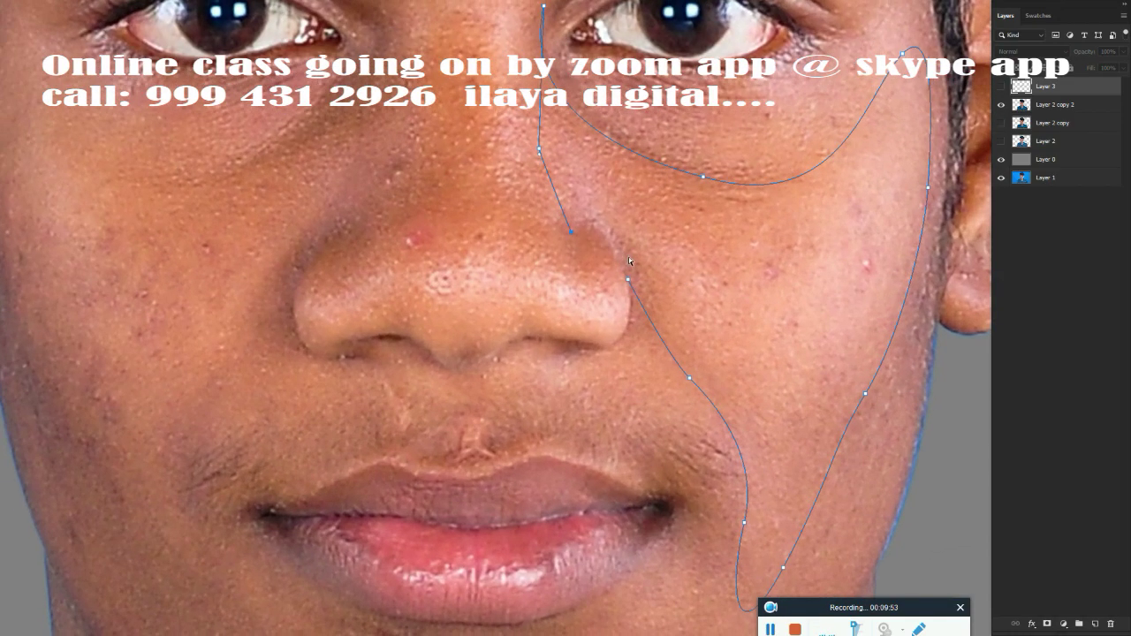
scroll(629, 261, "up", 1)
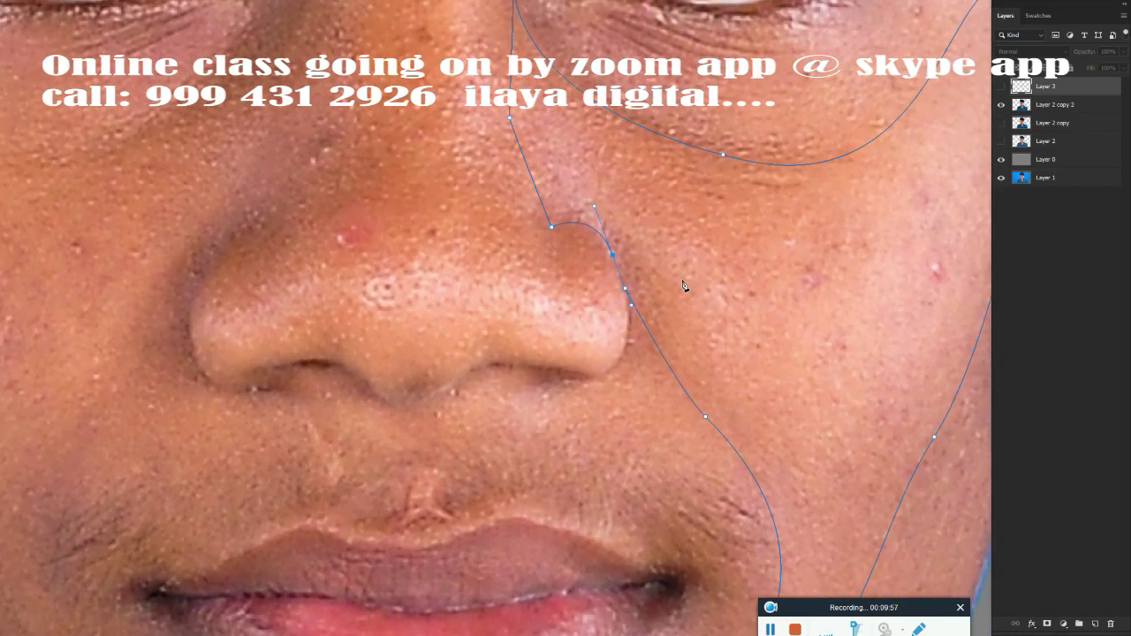
key("ctrl+Return")
key("shift+F6")
Step: Confirm the cheek feather and set up a small smoothing brush
key("Return")
scroll(626, 383, "down", 1)
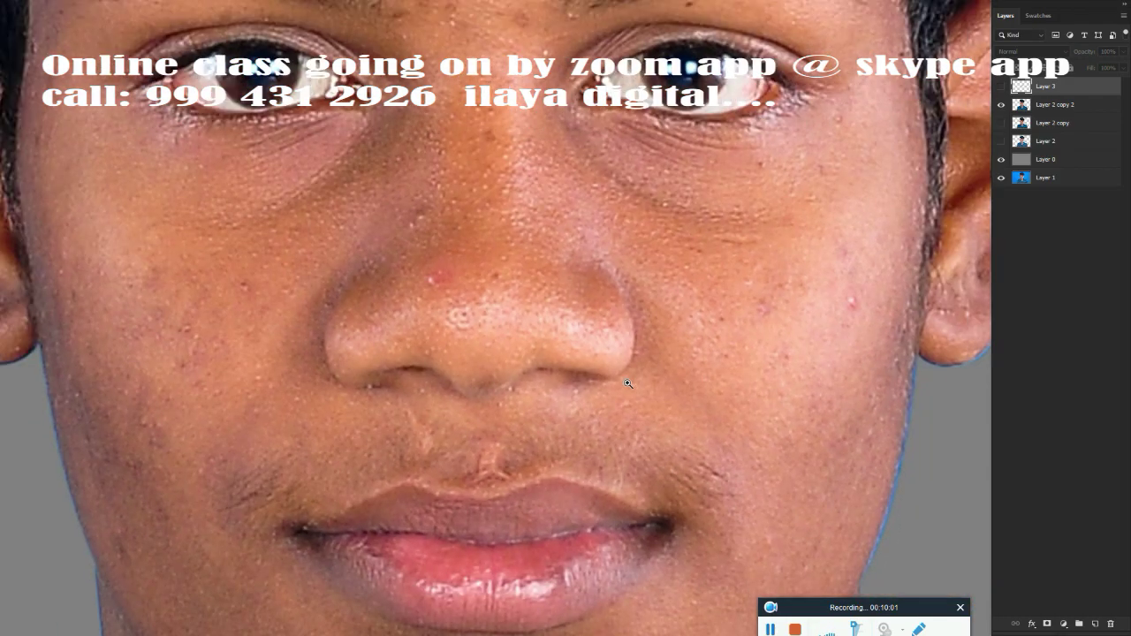
scroll(627, 384, "up", 2)
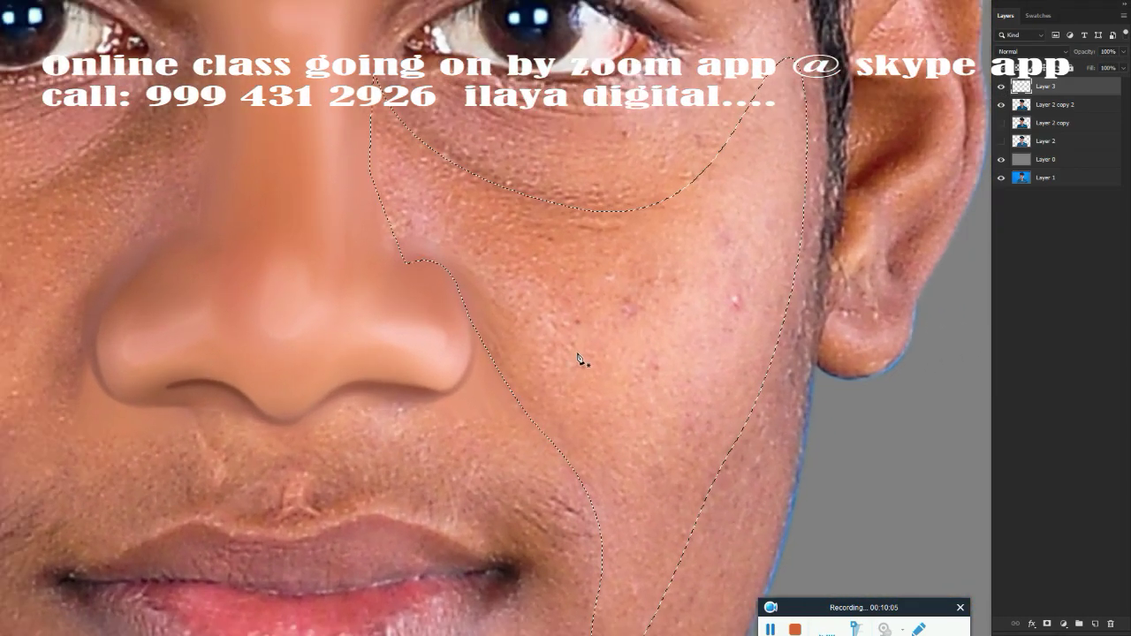
key("b")
key("bracketleft")
key("bracketleft")
key("bracketleft")
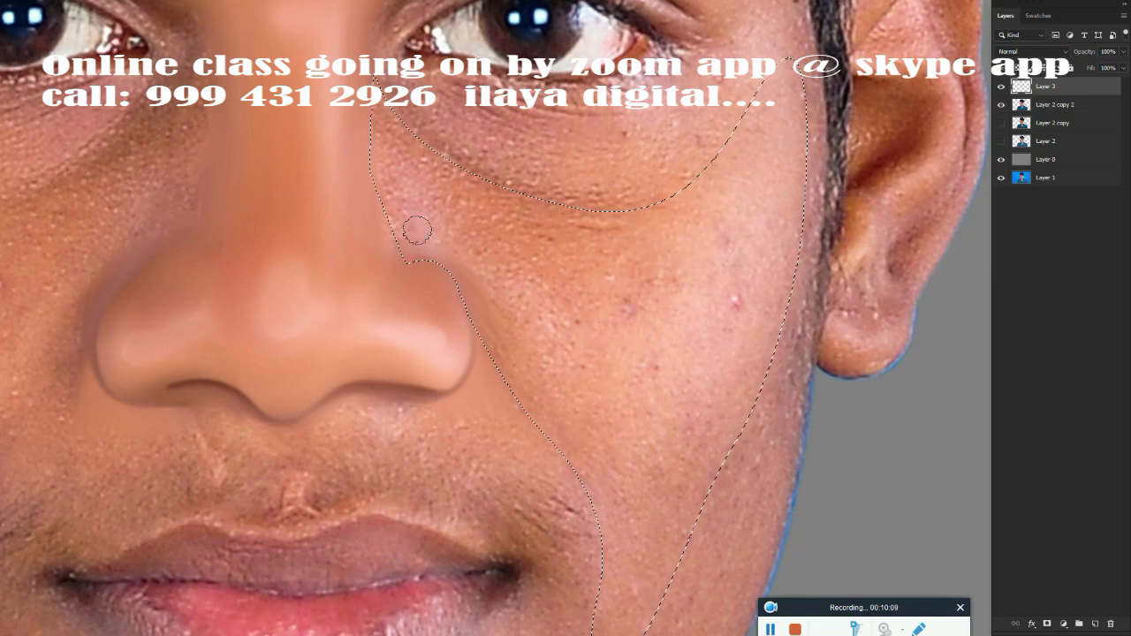
key("bracketright")
key("bracketright")
key("bracketright")
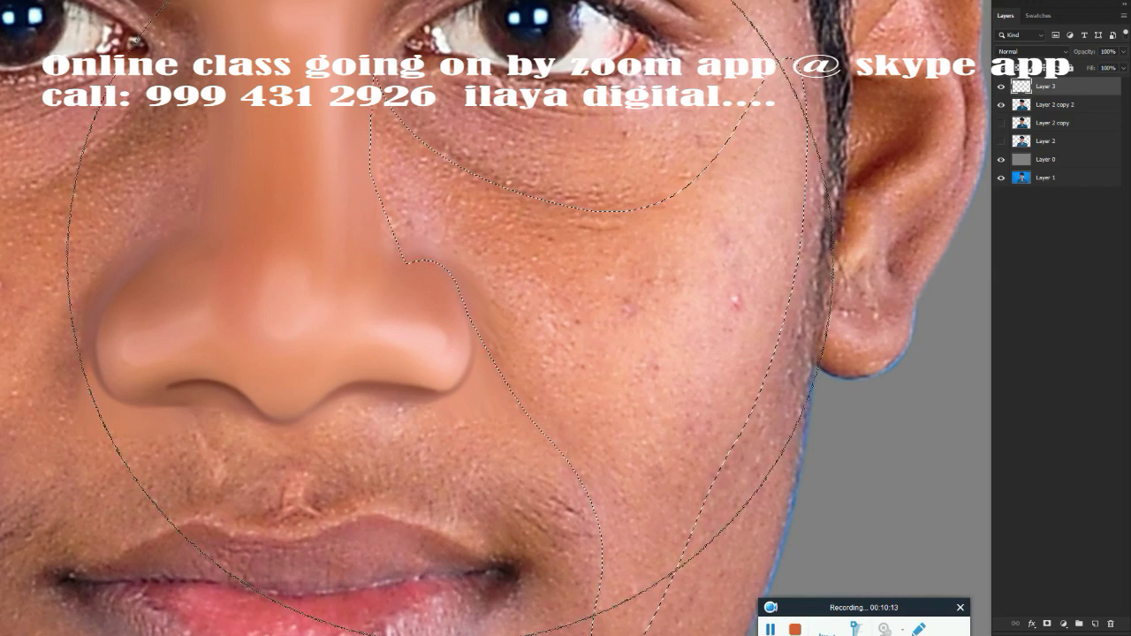
key("bracketleft")
key("bracketleft")
key("bracketleft")
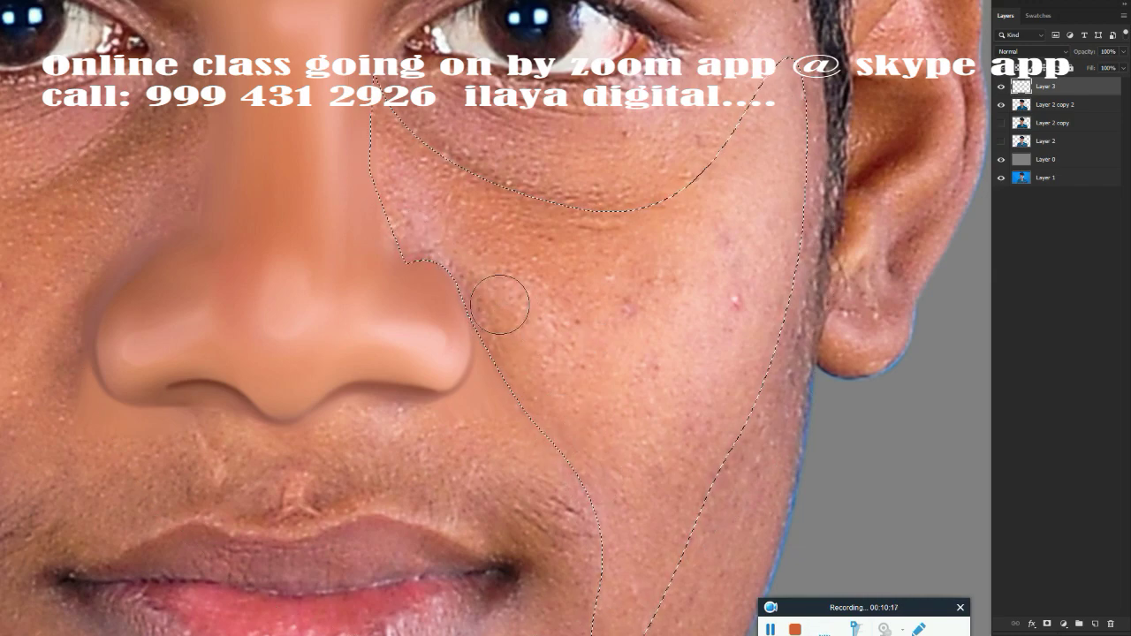
scroll(499, 305, "up", 2)
scroll(610, 229, "up", 1)
scroll(565, 256, "up", 1)
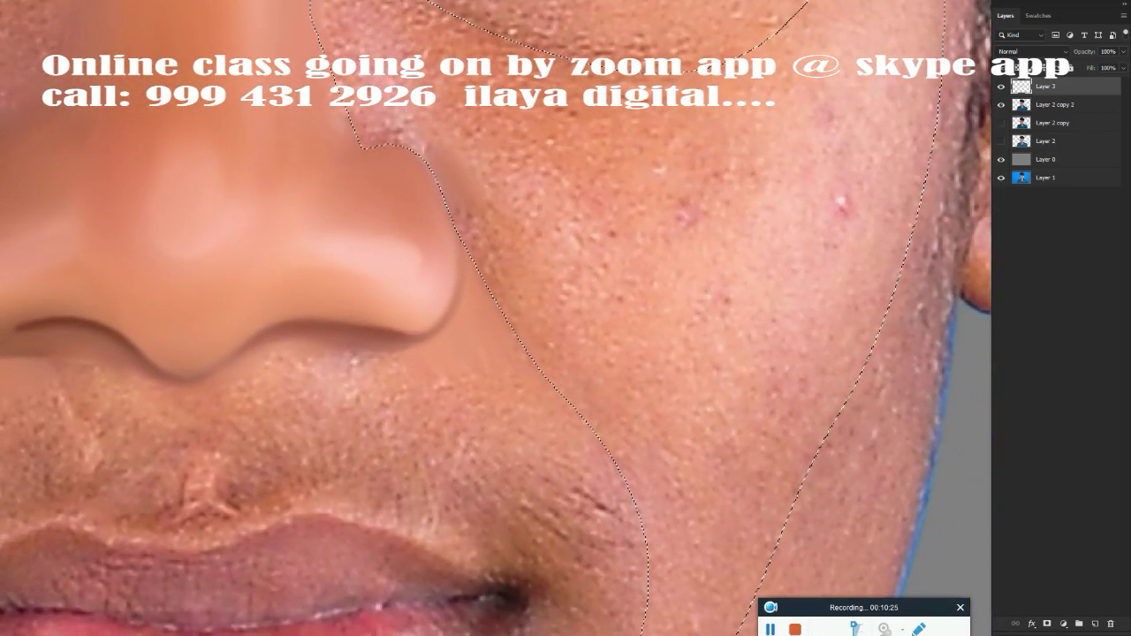
Step: Smooth the skin along the right nose edge and the band under the eye
left_click_drag(480, 227, 445, 179)
mouse_move(536, 303)
left_mouse_down()
mouse_move(529, 348)
mouse_move(624, 436)
mouse_move(656, 512)
mouse_move(598, 396)
left_mouse_up()
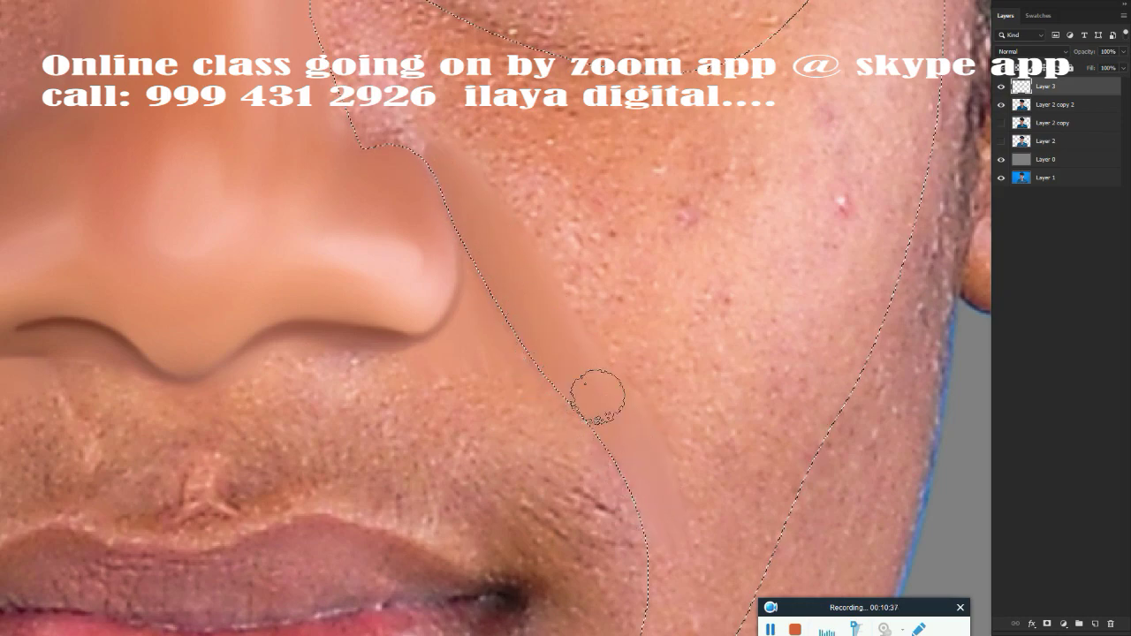
left_click_drag(373, 126, 419, 126)
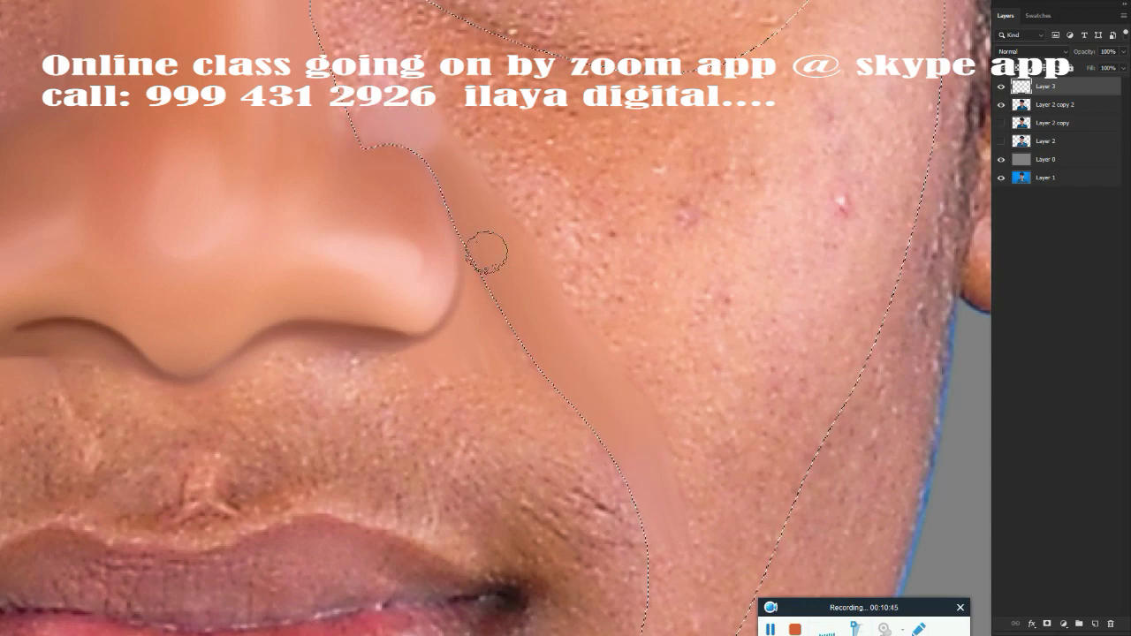
scroll(618, 442, "up", 3)
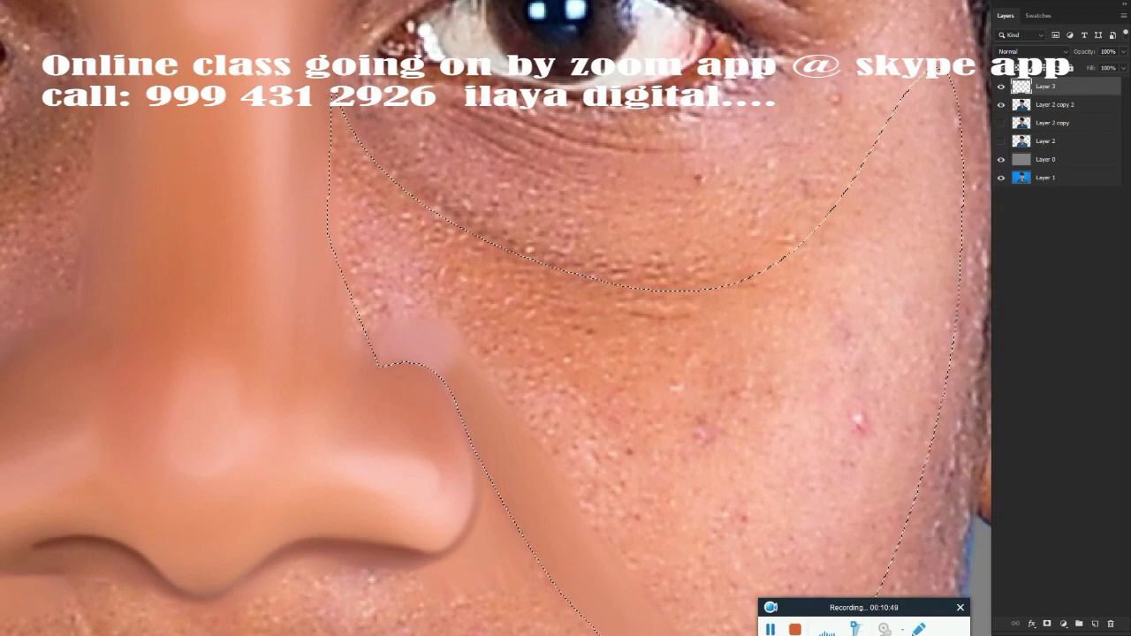
mouse_move(454, 260)
left_mouse_down()
mouse_move(619, 303)
mouse_move(765, 295)
mouse_move(740, 314)
mouse_move(643, 315)
left_mouse_up()
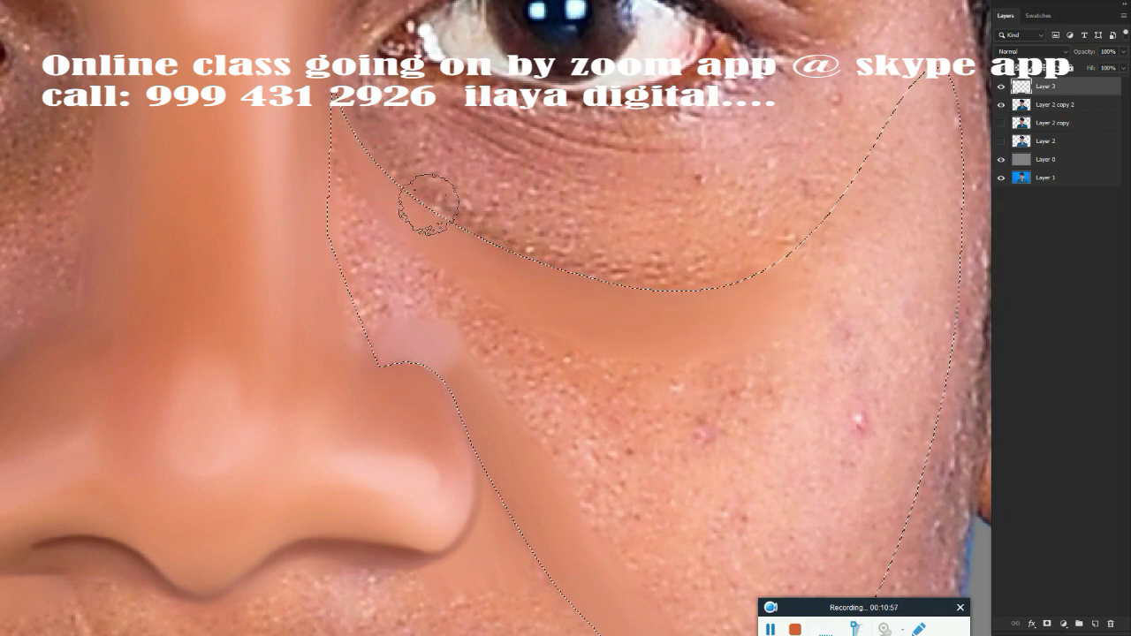
mouse_move(695, 316)
left_mouse_down()
mouse_move(783, 282)
mouse_move(597, 292)
left_mouse_up()
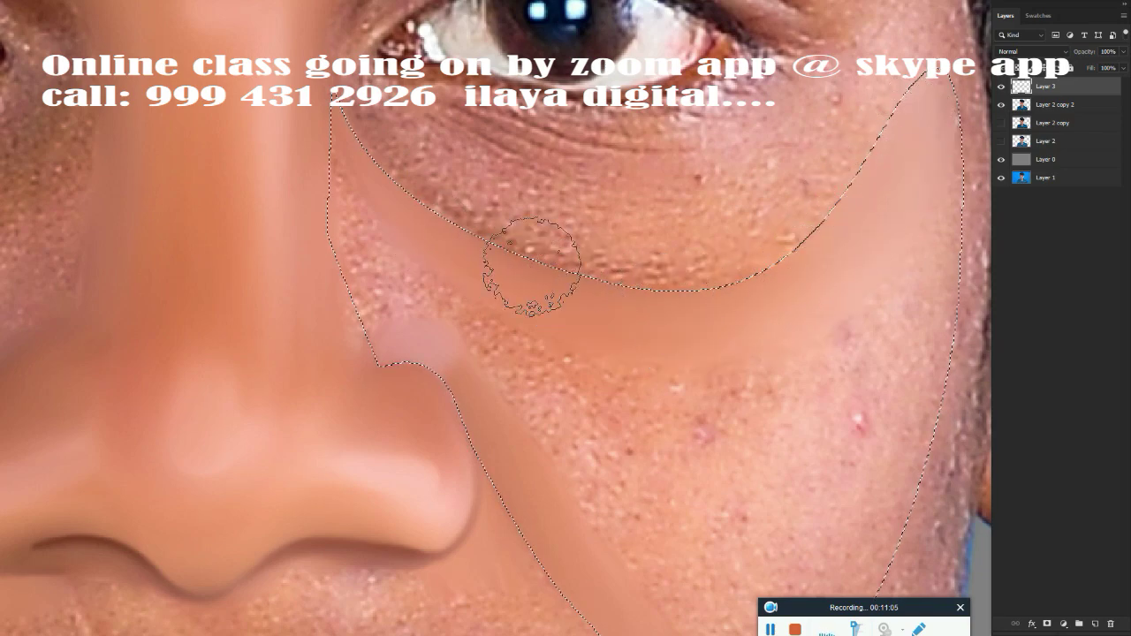
mouse_move(934, 303)
left_mouse_down()
mouse_move(934, 328)
mouse_move(939, 303)
left_mouse_up()
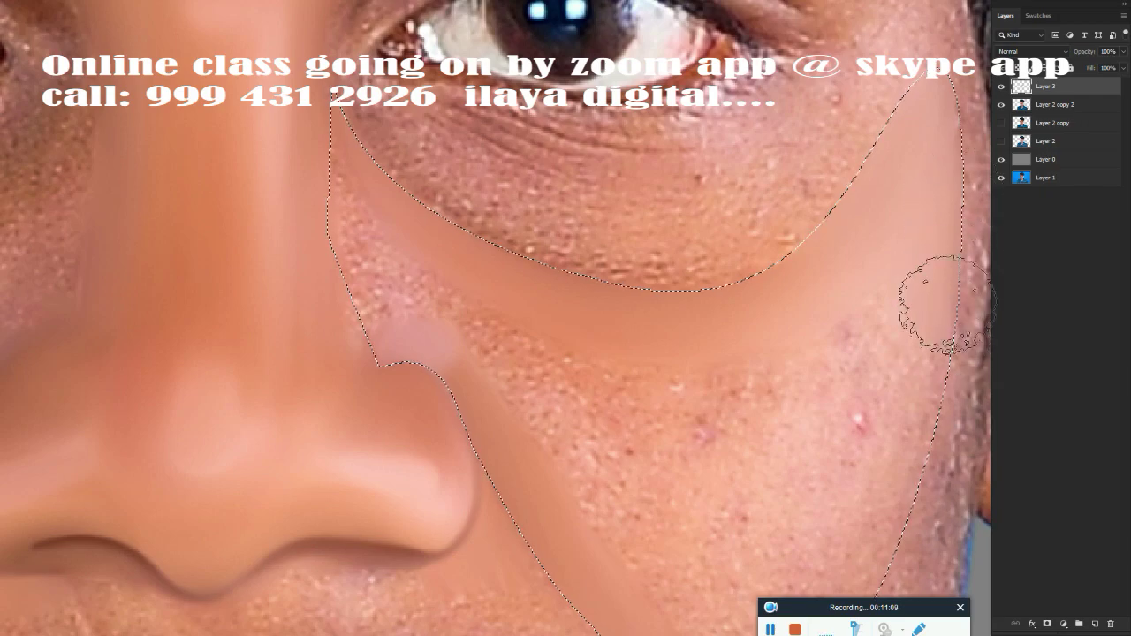
Step: Smooth the pores beside the nose, on the mid-cheek and upper cheek
mouse_move(349, 208)
left_mouse_down()
mouse_move(354, 260)
mouse_move(397, 273)
mouse_move(377, 313)
mouse_move(449, 290)
mouse_move(424, 283)
left_mouse_up()
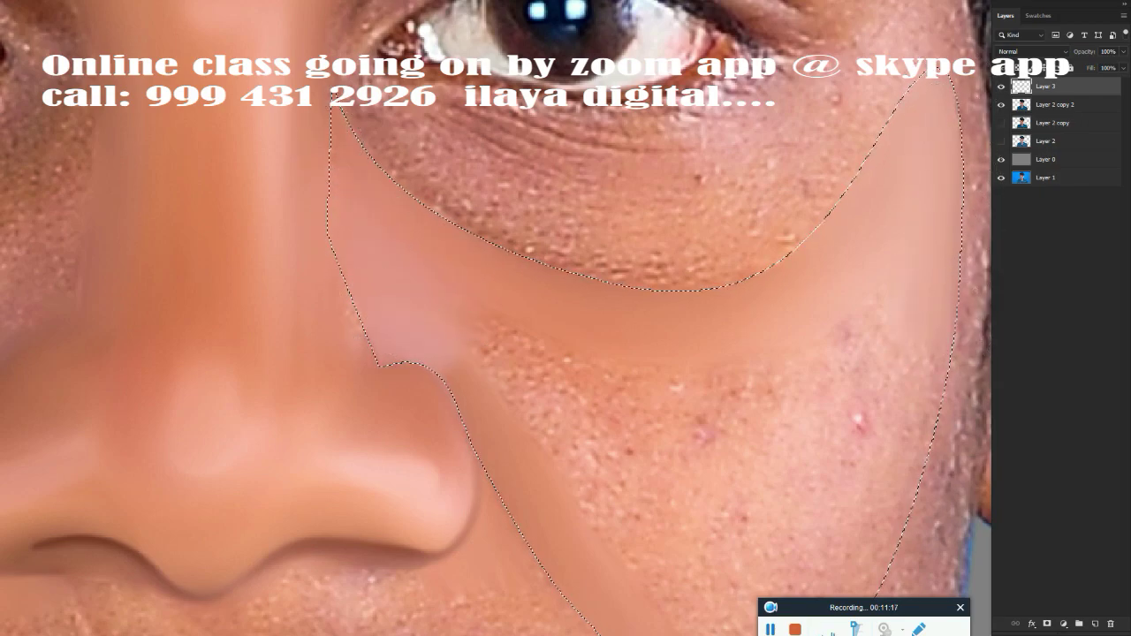
left_click_drag(546, 422, 377, 153)
scroll(497, 267, "down", 1)
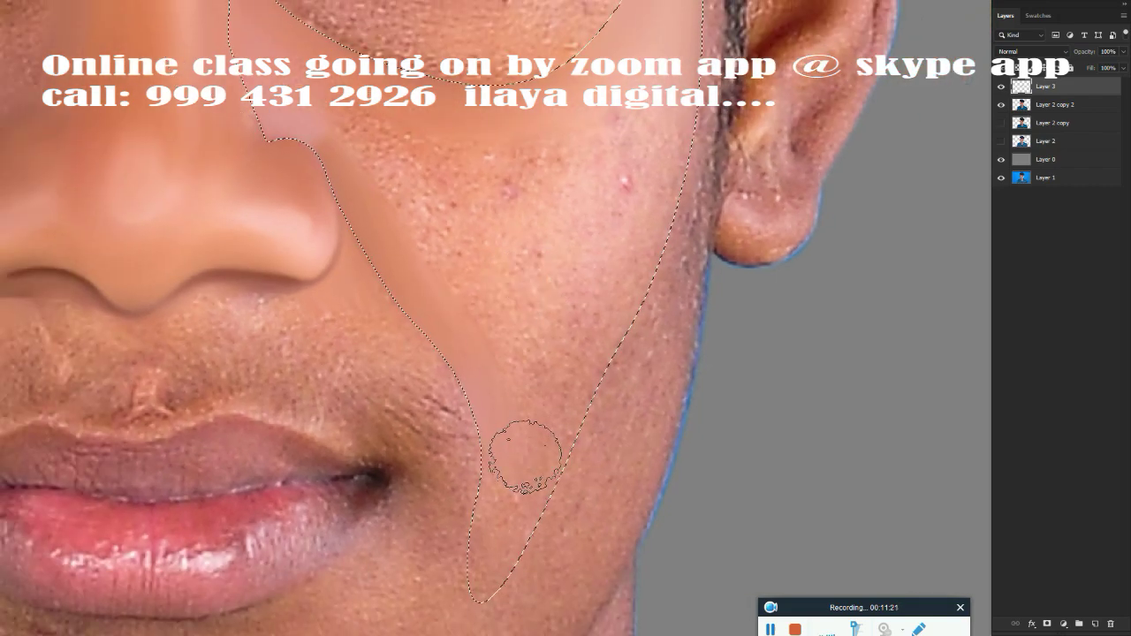
mouse_move(463, 309)
left_mouse_down()
mouse_move(416, 265)
mouse_move(588, 277)
mouse_move(467, 442)
mouse_move(581, 398)
mouse_move(569, 497)
mouse_move(581, 319)
mouse_move(651, 189)
left_mouse_up()
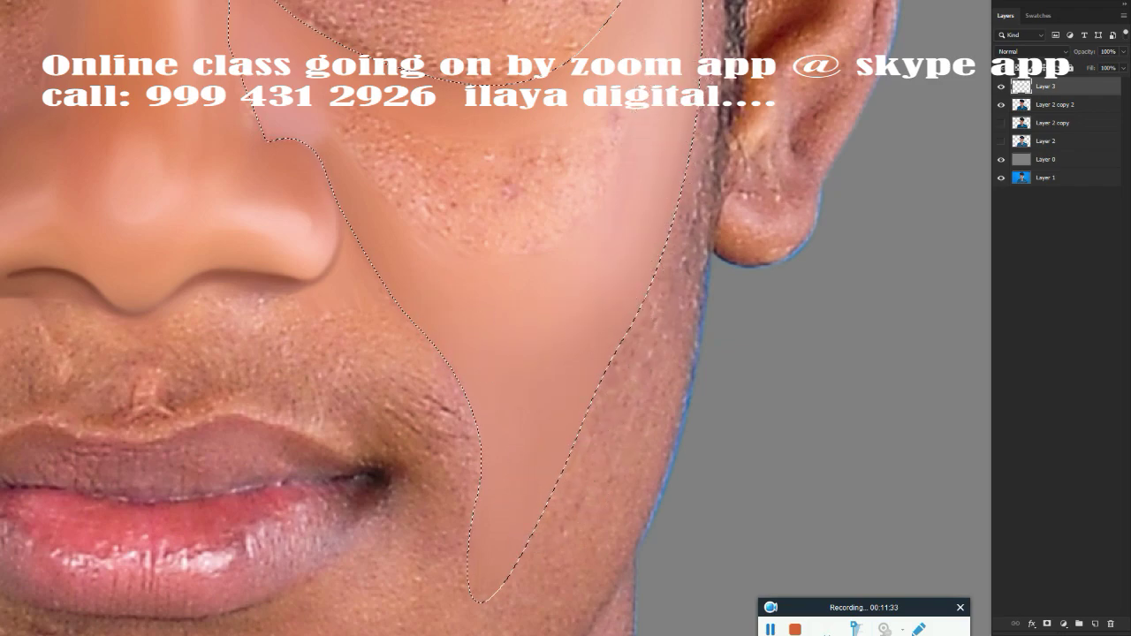
mouse_move(380, 150)
left_mouse_down()
mouse_move(379, 114)
mouse_move(613, 121)
mouse_move(477, 141)
mouse_move(588, 203)
mouse_move(365, 151)
mouse_move(505, 232)
mouse_move(398, 176)
mouse_move(590, 128)
left_mouse_up()
Step: Enlarge the brush and smooth the cheek skin along the jawline
key("bracketright")
key("bracketright")
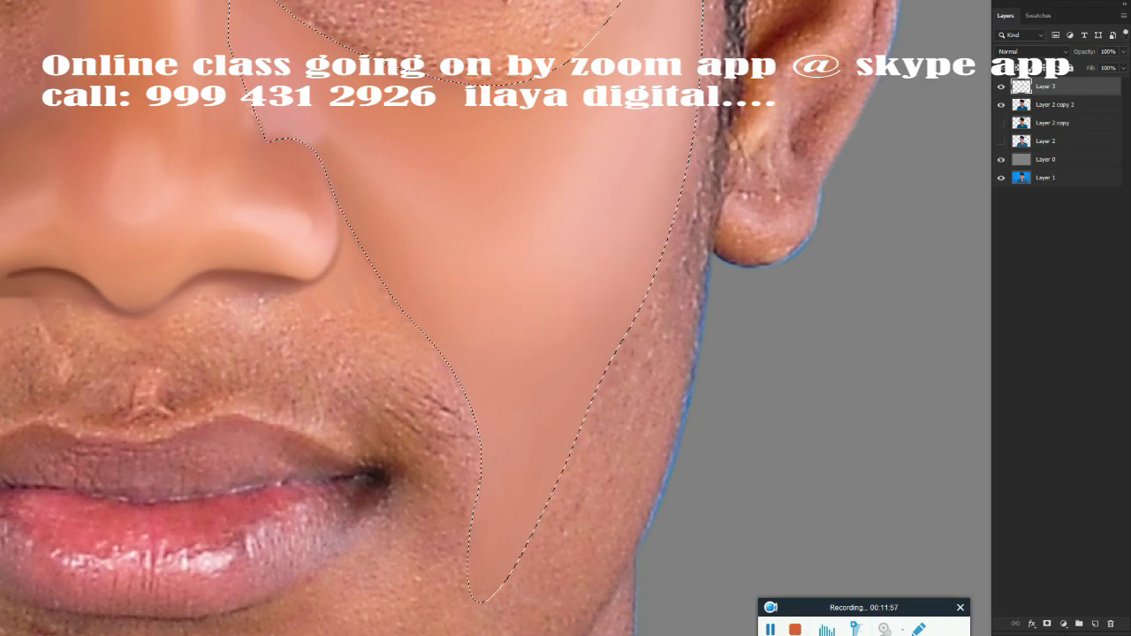
key("shift+F6")
key("Return")
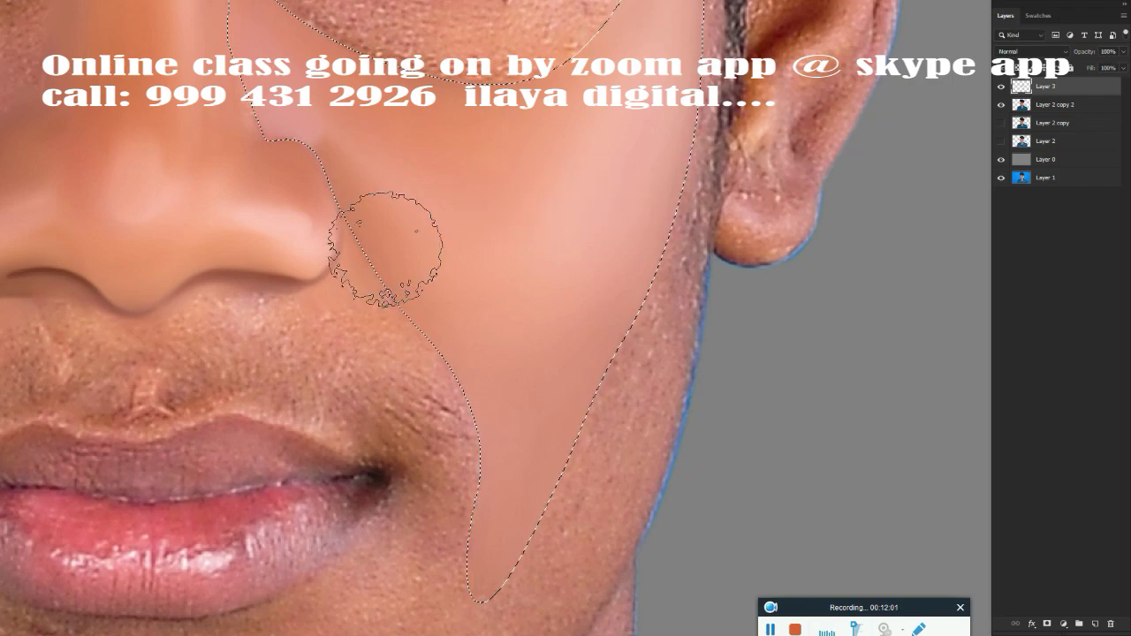
left_click_drag(563, 540, 703, 133)
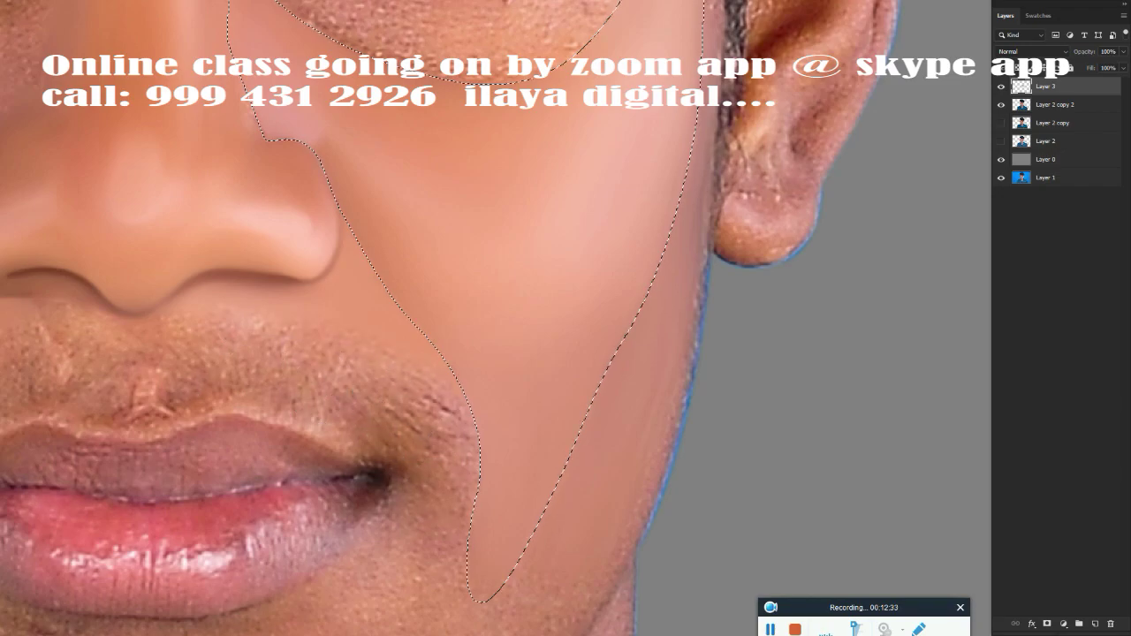
Step: Blend the under-eye edge and cheek below the eye, then deselect
left_click_drag(439, 359, 443, 469)
scroll(443, 469, "up", 3)
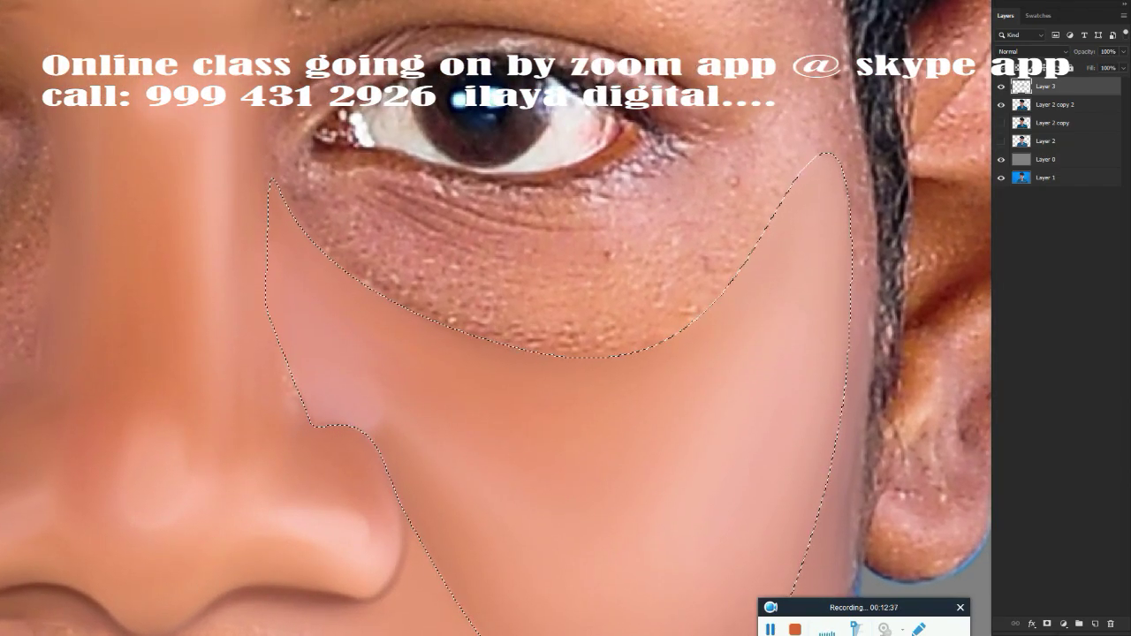
mouse_move(273, 326)
left_mouse_down()
mouse_move(407, 309)
mouse_move(535, 344)
left_mouse_up()
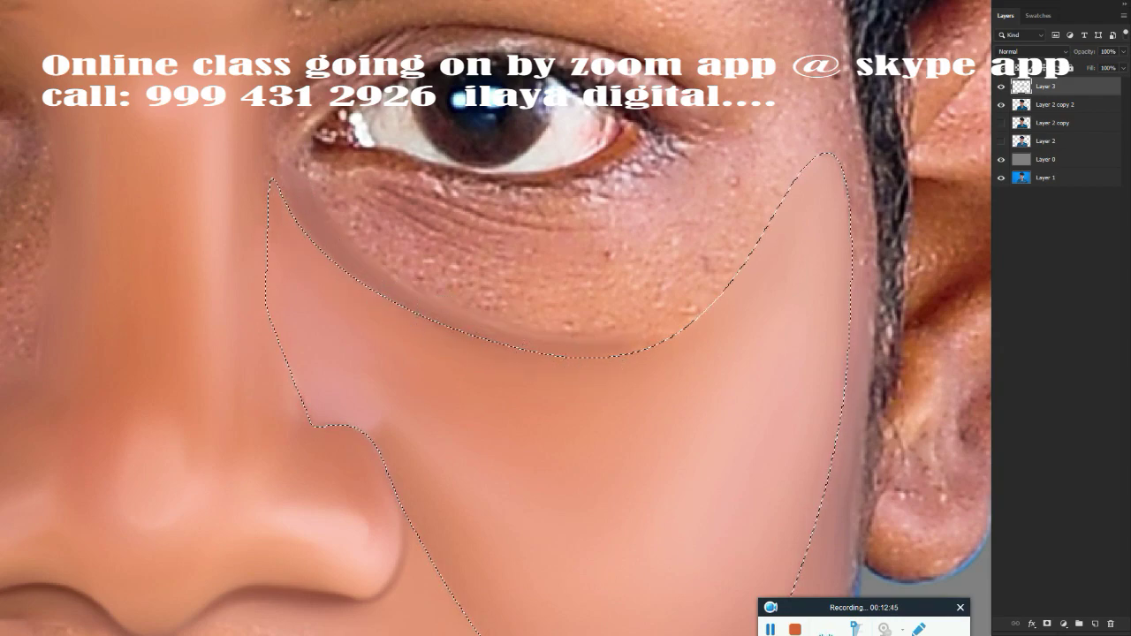
mouse_move(735, 212)
left_mouse_down()
mouse_move(695, 252)
mouse_move(778, 181)
left_mouse_up()
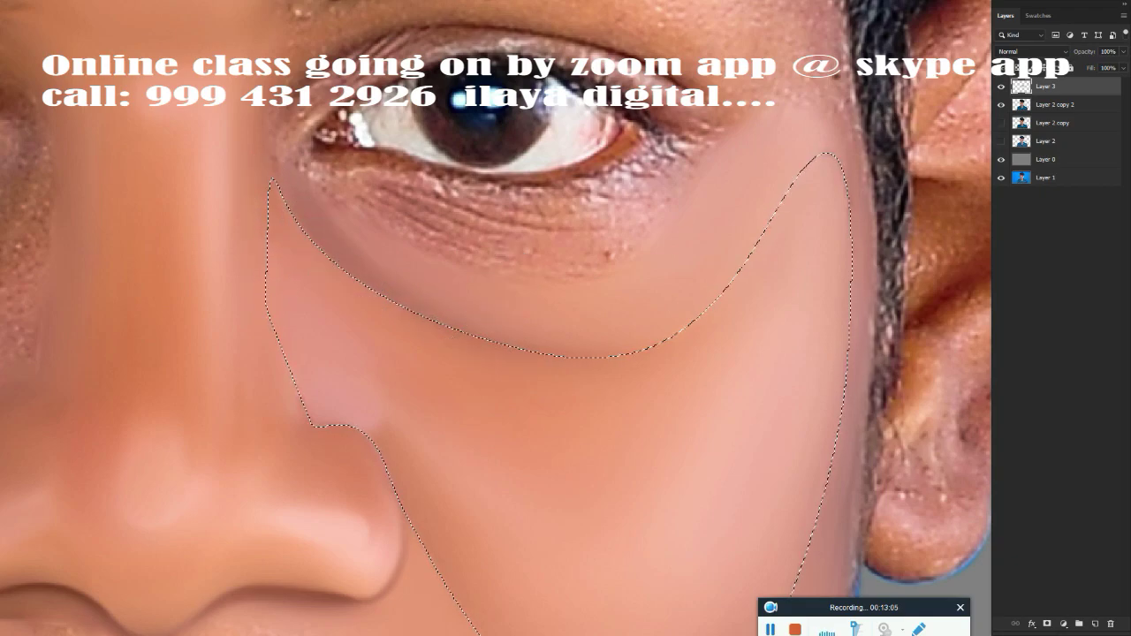
key("ctrl+d")
Step: Pan and zoom the view onto the right eye's upper lid and eyebrow
left_click_drag(592, 444, 588, 379)
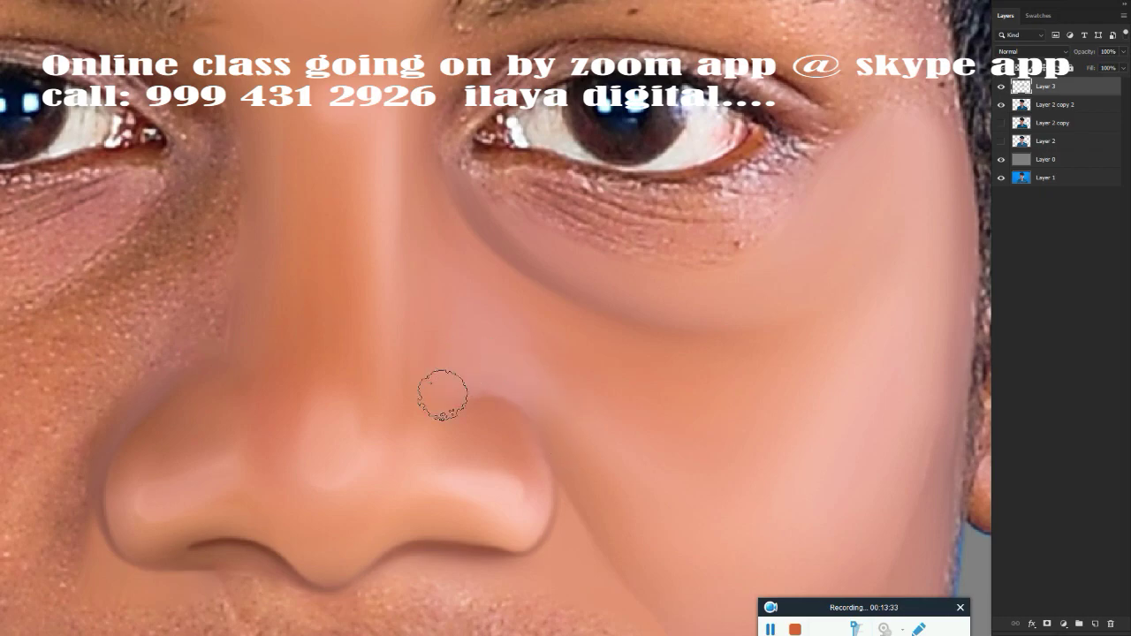
scroll(505, 433, "down", 3)
scroll(636, 255, "up", 3)
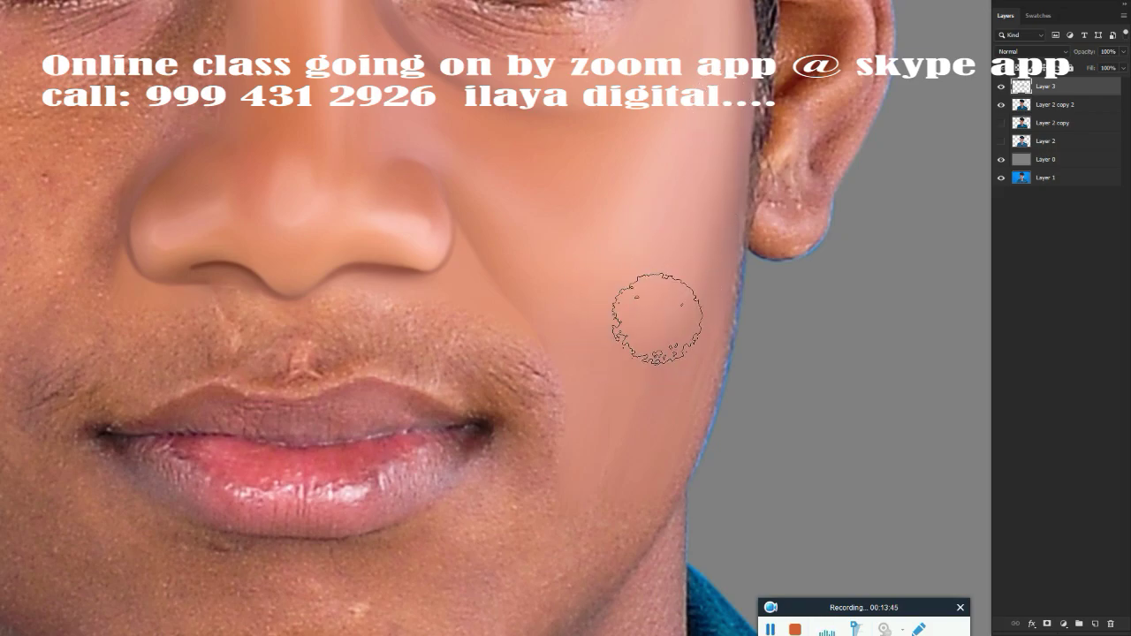
scroll(505, 353, "down", 3)
scroll(568, 230, "up", 3)
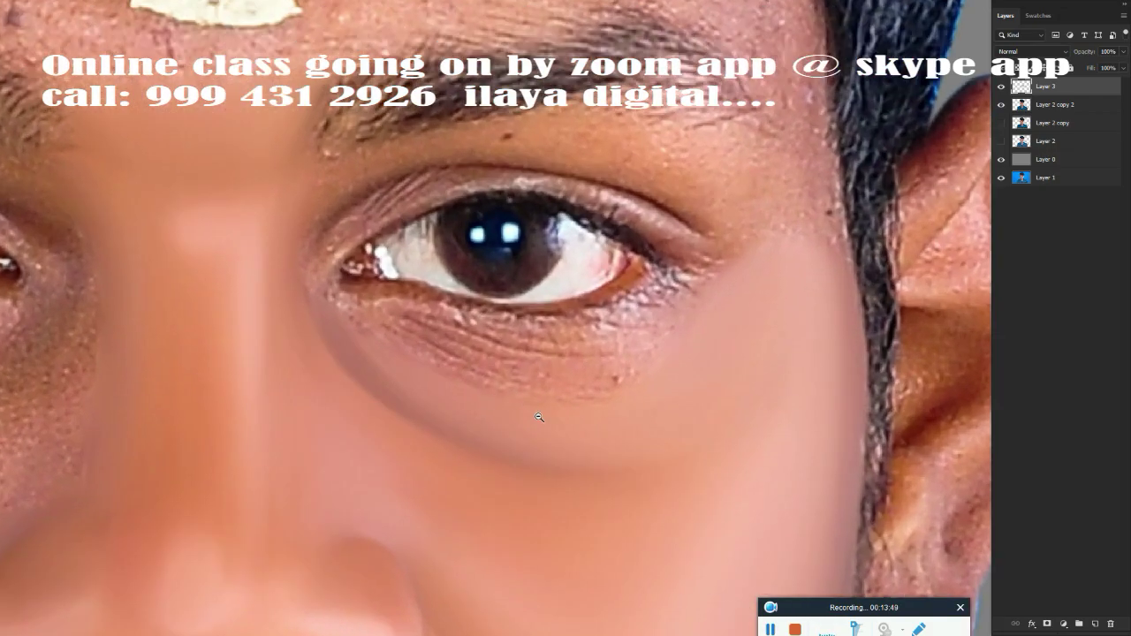
left_click_drag(458, 413, 554, 469)
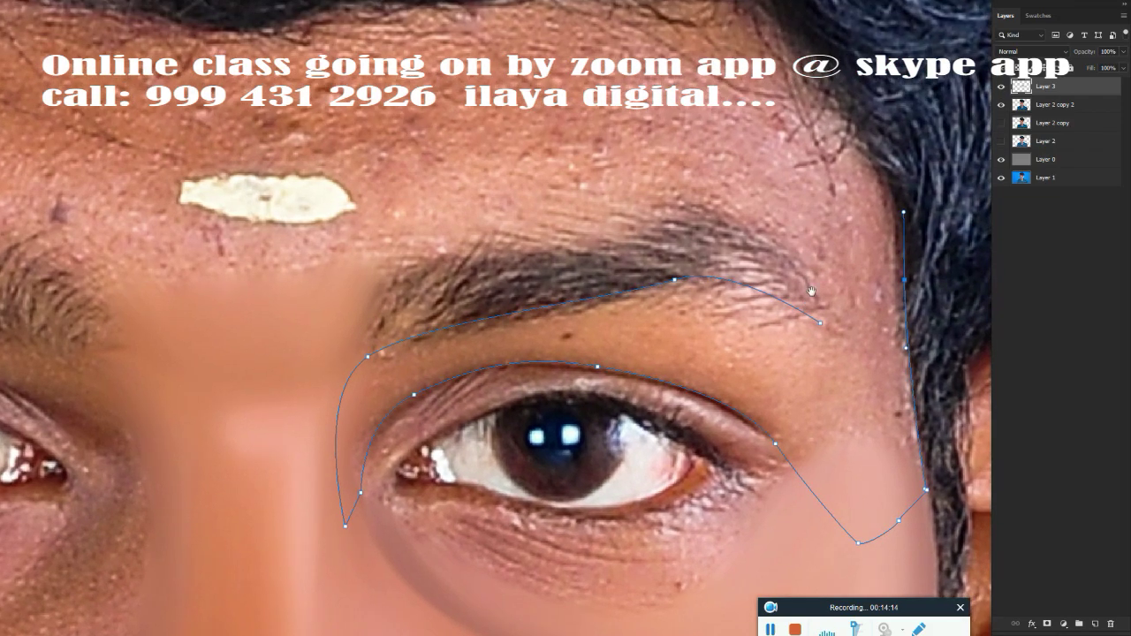
Step: Turn the forehead-to-eyelid path into a selection feathered by 2 pixels
left_click_drag(917, 54, 837, 101)
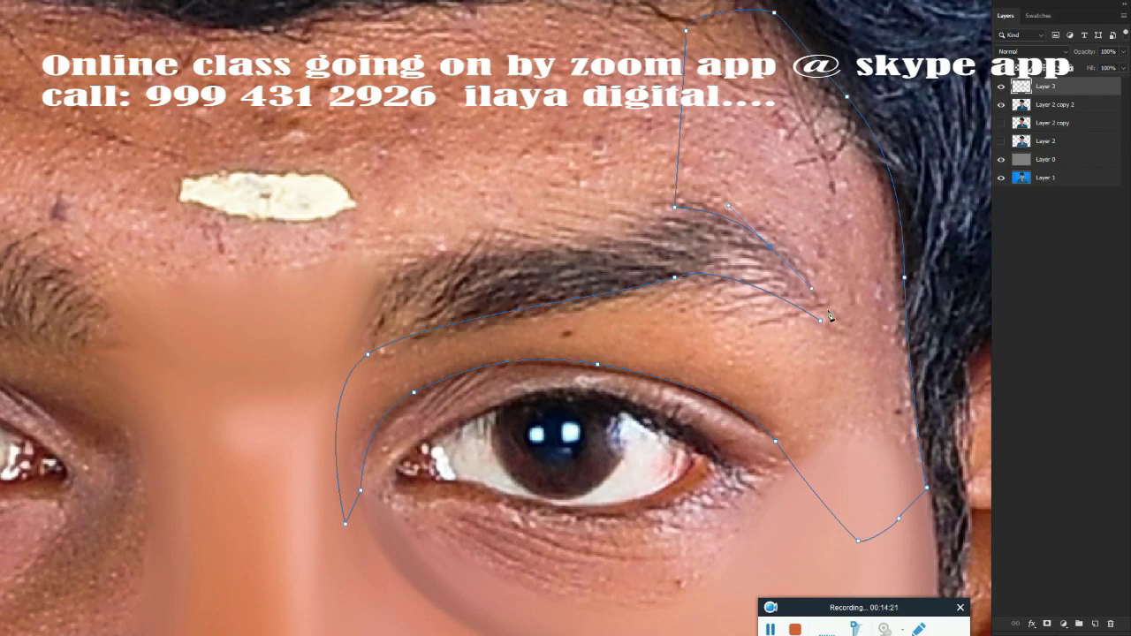
key("ctrl+Return")
key("shift+F6")
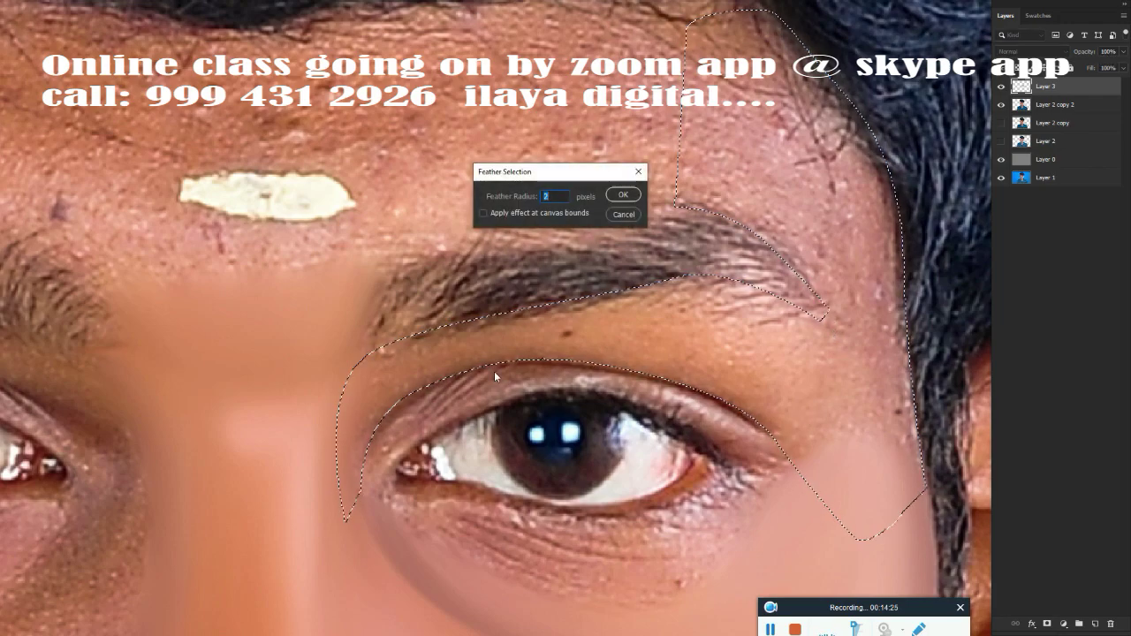
key("Return")
left_click_drag(605, 460, 548, 248)
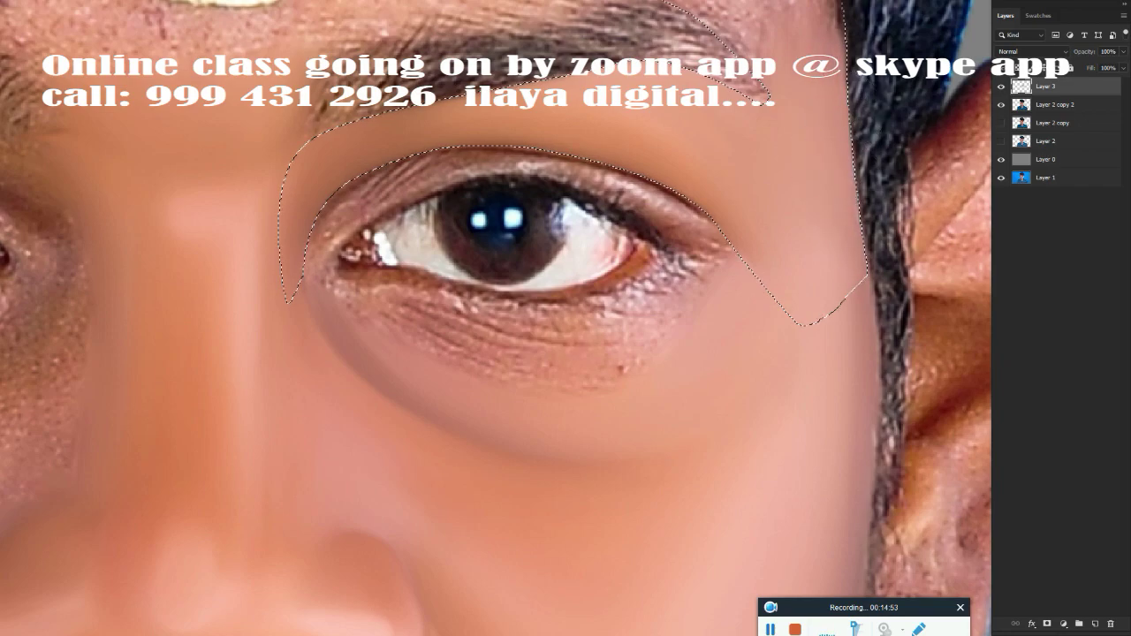
Step: Smudge the skin above the right eyebrow, the forehead and the face edge smooth
scroll(610, 205, "up", 5)
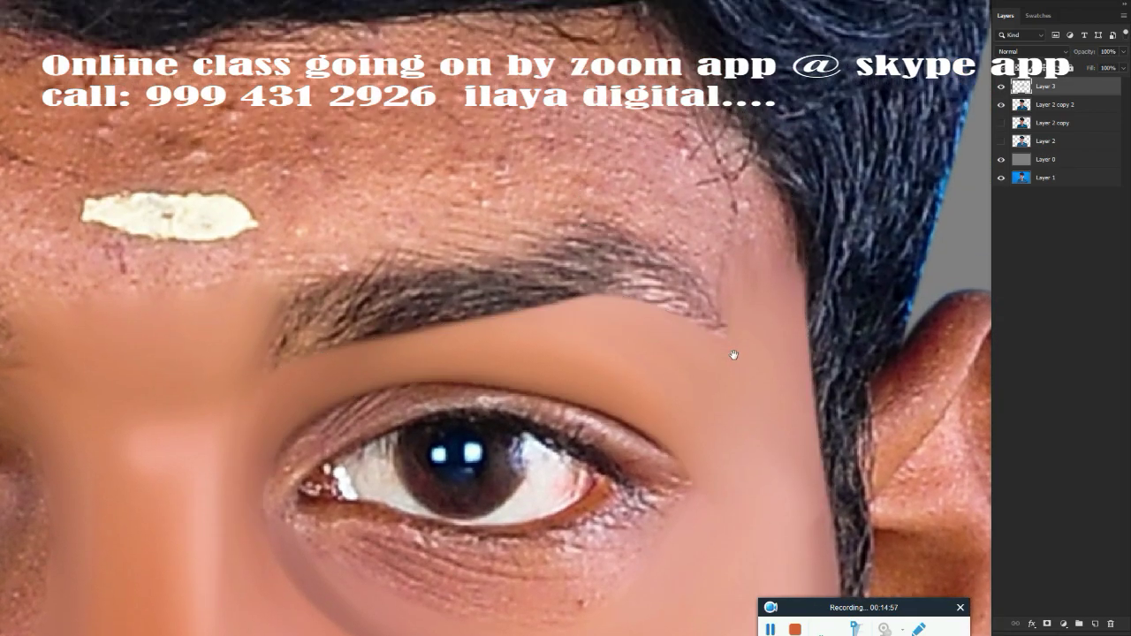
scroll(733, 353, "up", 2)
mouse_move(618, 309)
left_mouse_down()
mouse_move(596, 190)
mouse_move(636, 172)
mouse_move(698, 226)
mouse_move(747, 336)
left_mouse_up()
mouse_move(580, 190)
left_mouse_down()
mouse_move(644, 366)
mouse_move(680, 300)
left_mouse_up()
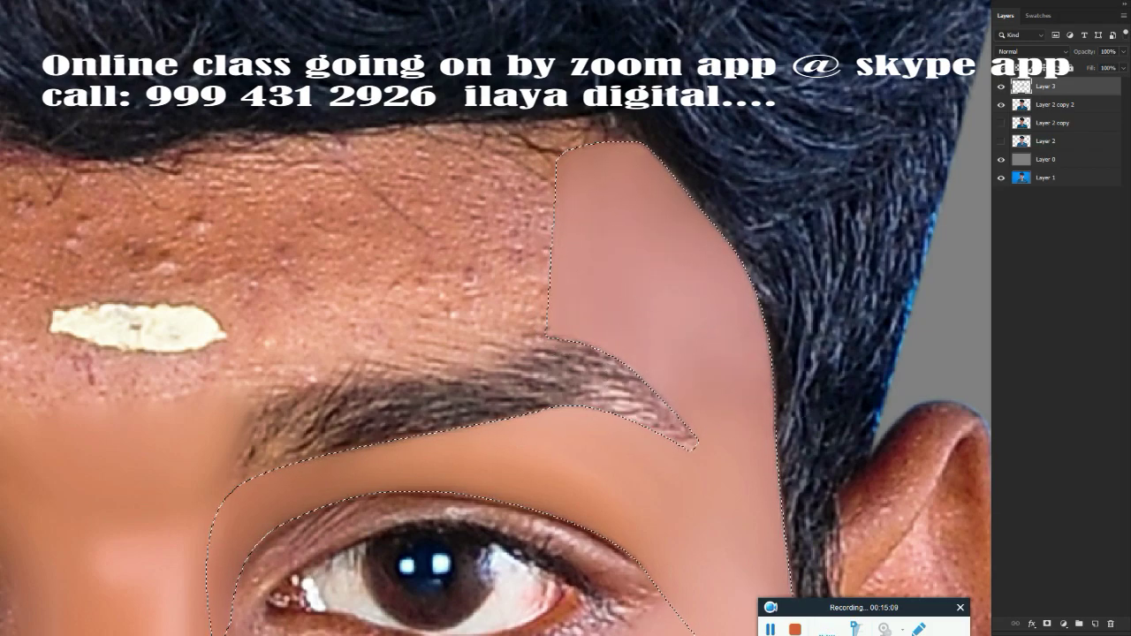
mouse_move(796, 371)
left_mouse_down()
mouse_move(694, 392)
mouse_move(649, 212)
mouse_move(704, 215)
mouse_move(636, 397)
mouse_move(653, 398)
mouse_move(703, 210)
left_mouse_up()
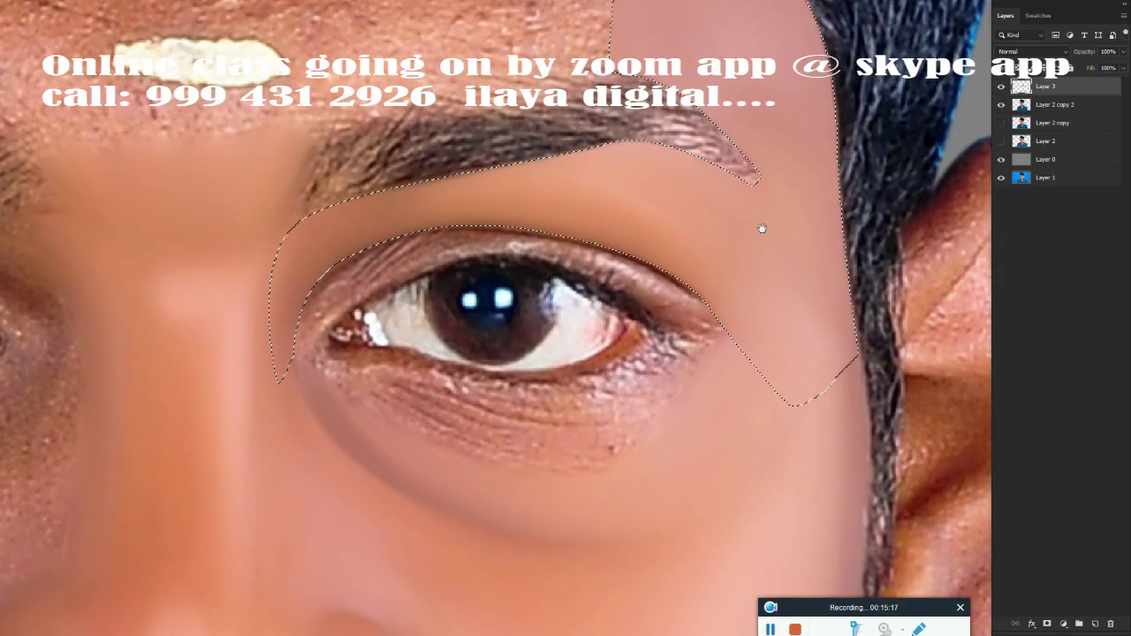
Step: Re-feather the selection and smudge the eyebrow hairs into one soft airbrushed stroke
key("shift+F6")
key("Return")
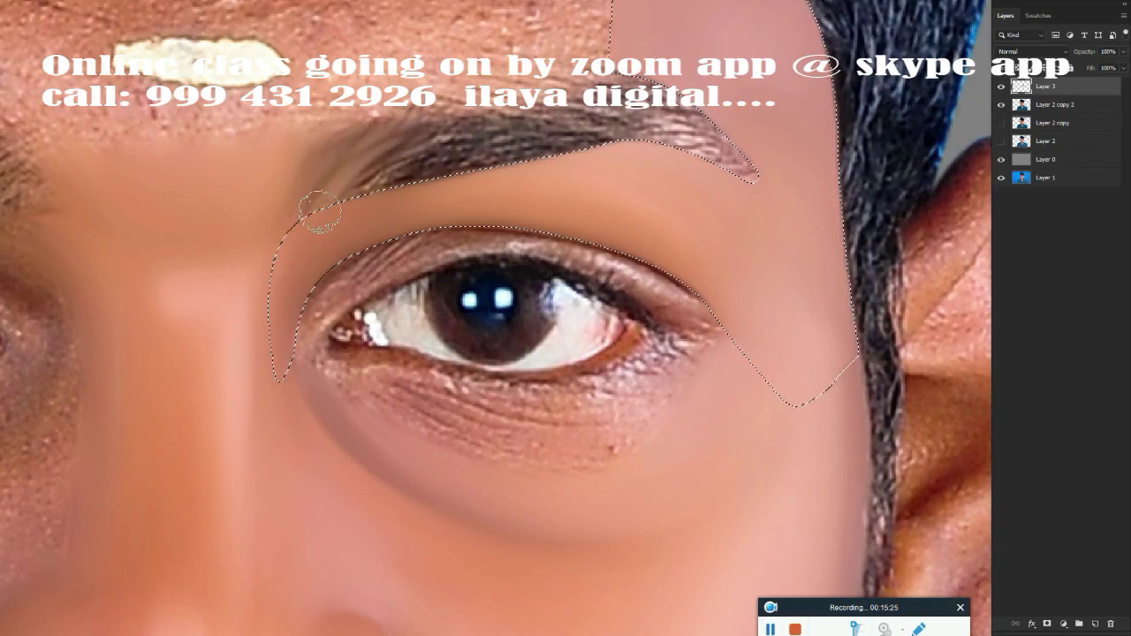
mouse_move(395, 157)
left_mouse_down()
mouse_move(586, 119)
mouse_move(730, 186)
left_mouse_up()
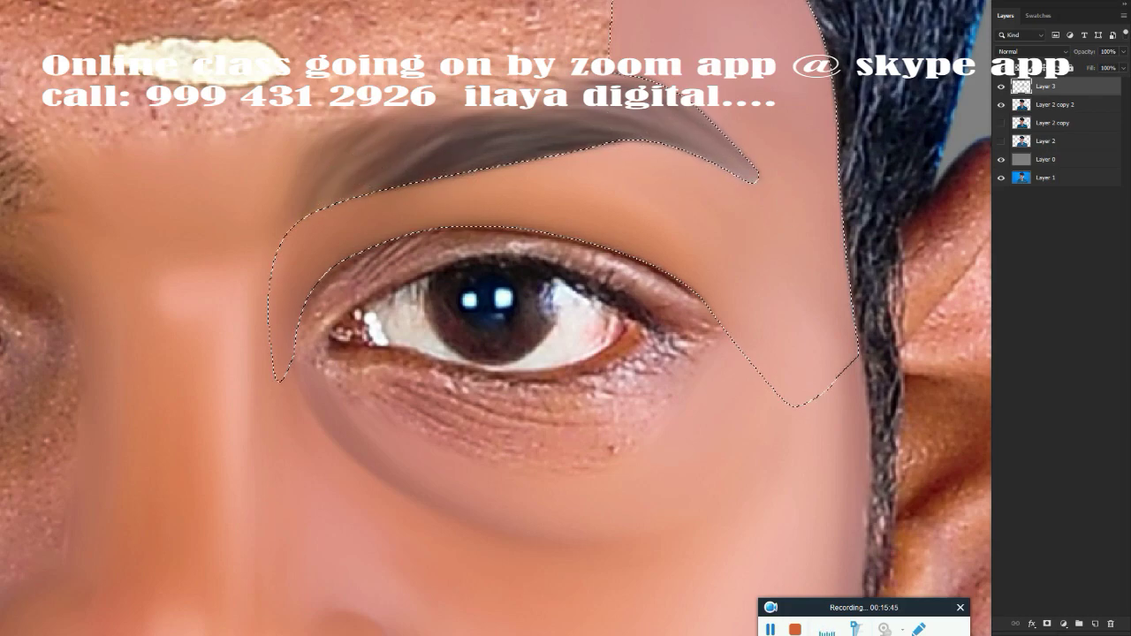
Step: Deselect, zoom in on the right eye, and smooth the skin at its inner corner
key("ctrl+d")
key("ctrl+plus")
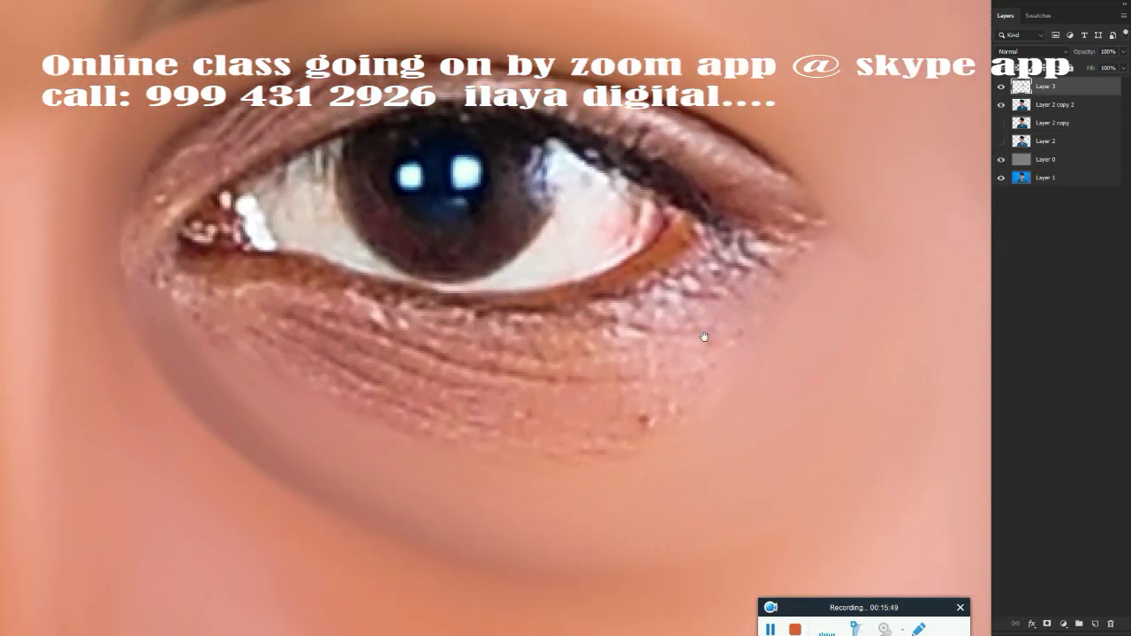
left_click_drag(704, 336, 741, 301)
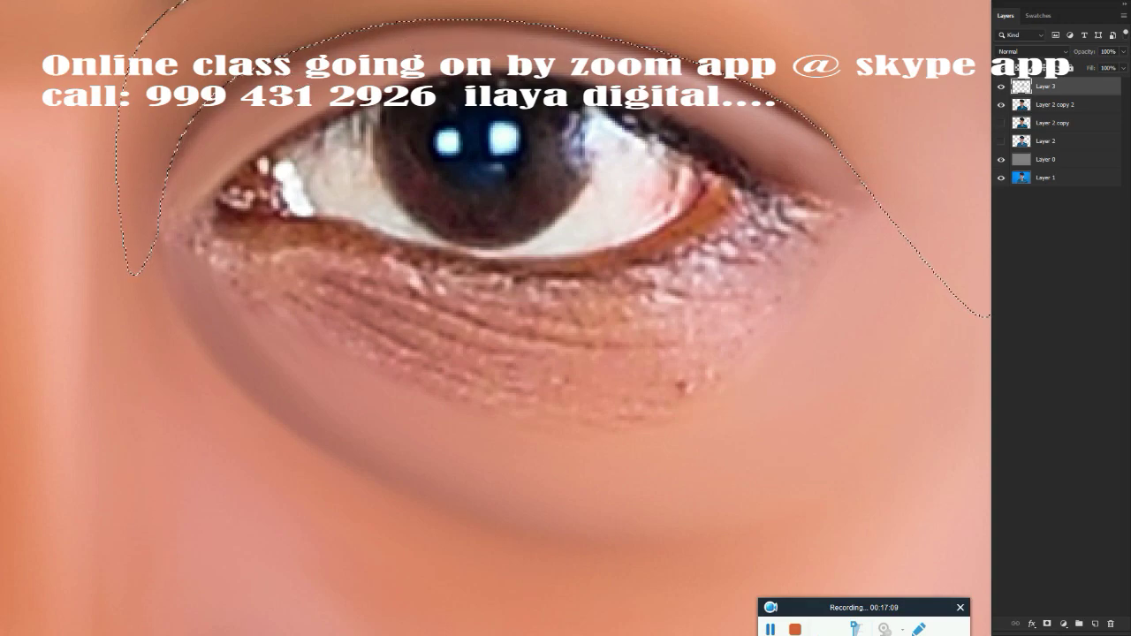
left_click_drag(238, 197, 187, 212)
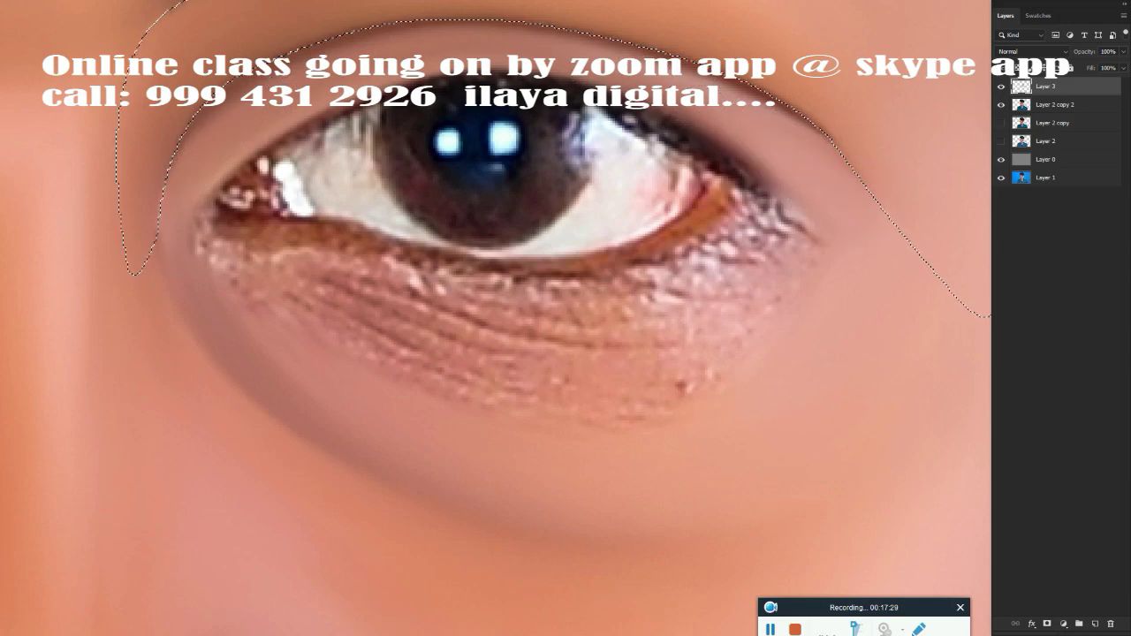
Step: Clear the eye-area selection and adjust the zoom on the under-eye area
scroll(576, 421, "down", 3)
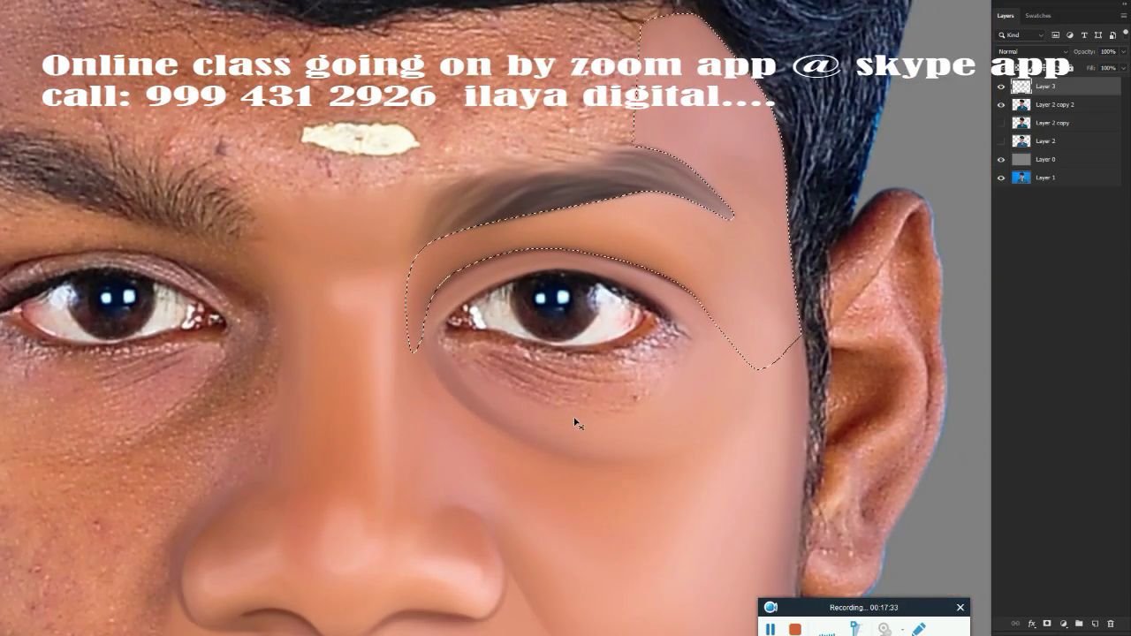
key("ctrl+d")
scroll(575, 421, "up", 3)
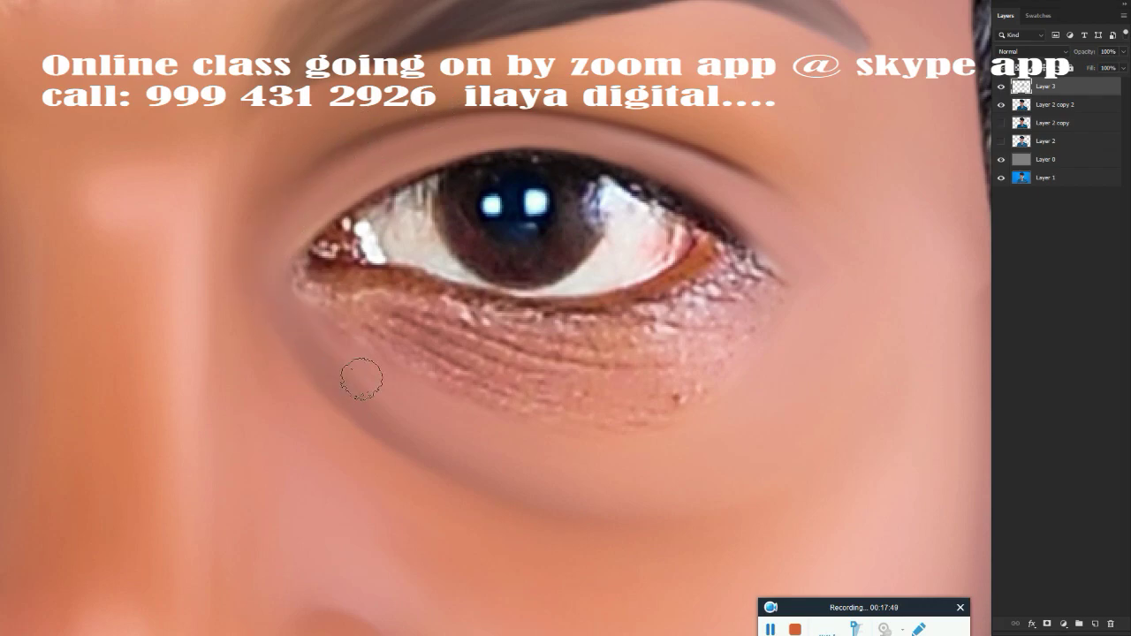
scroll(493, 354, "down", 3)
scroll(493, 355, "up", 3)
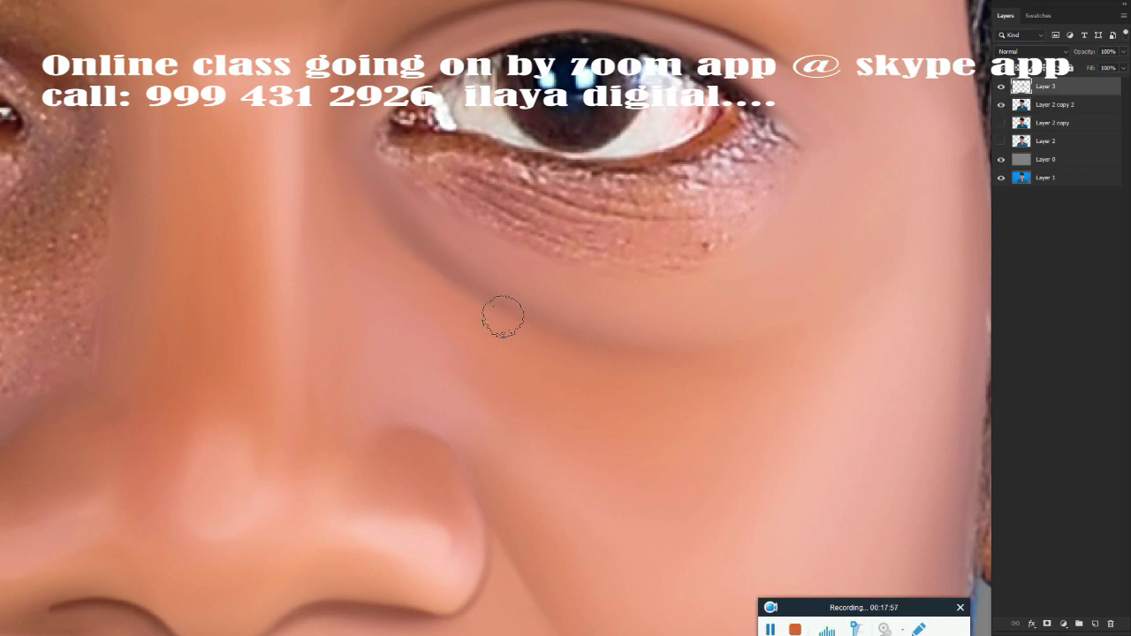
scroll(596, 389, "up", 2)
scroll(341, 215, "up", 1)
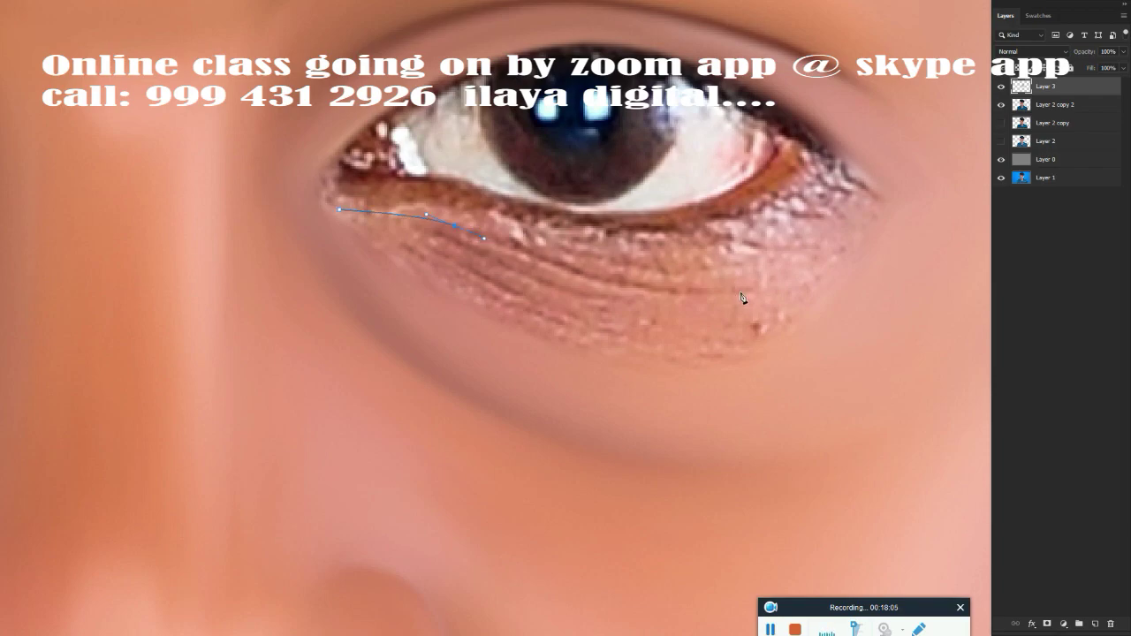
Step: Close the under-eye outline and make it a selection feathered by 2 pixels
left_click_drag(816, 277, 901, 208)
left_click(910, 316)
left_click(746, 368)
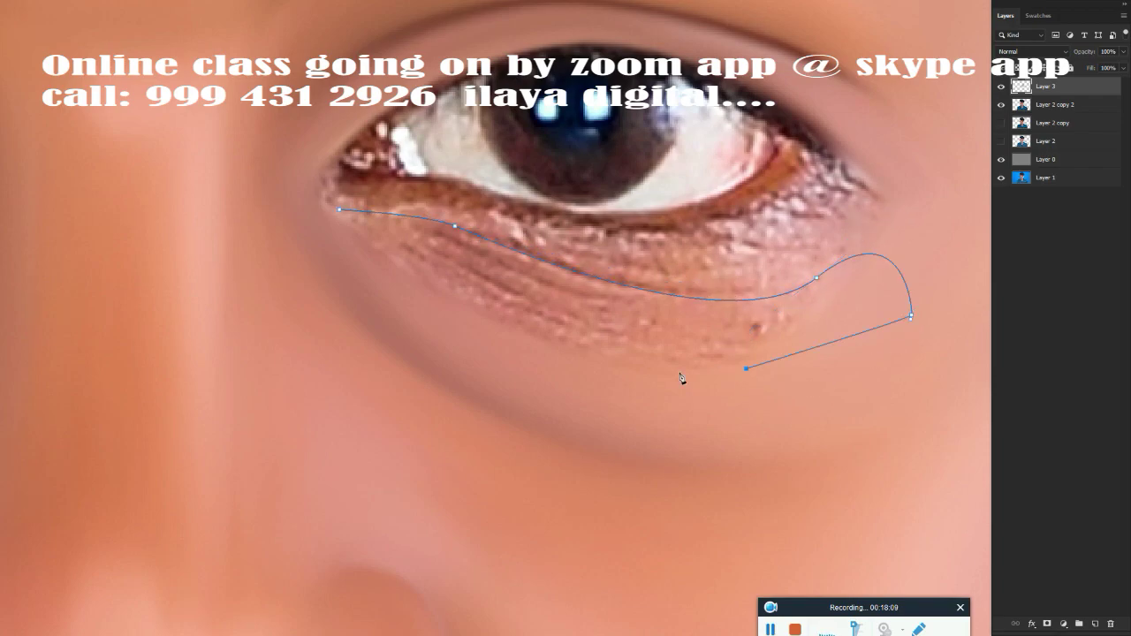
left_click_drag(368, 251, 201, 127)
key("ctrl+Return")
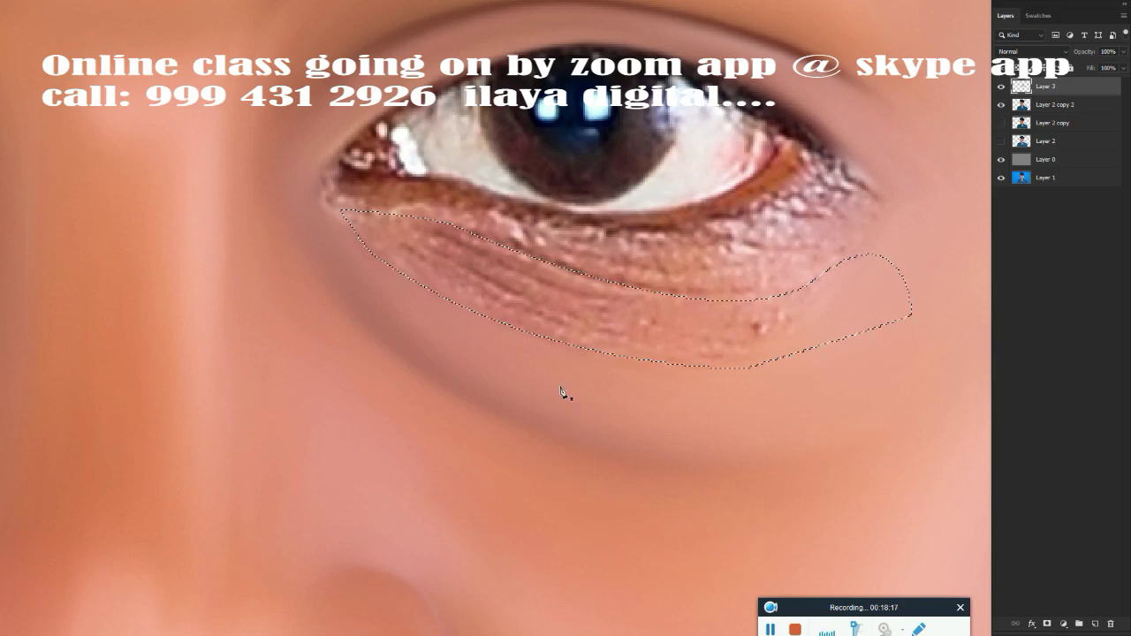
key("shift+F6")
key("Return")
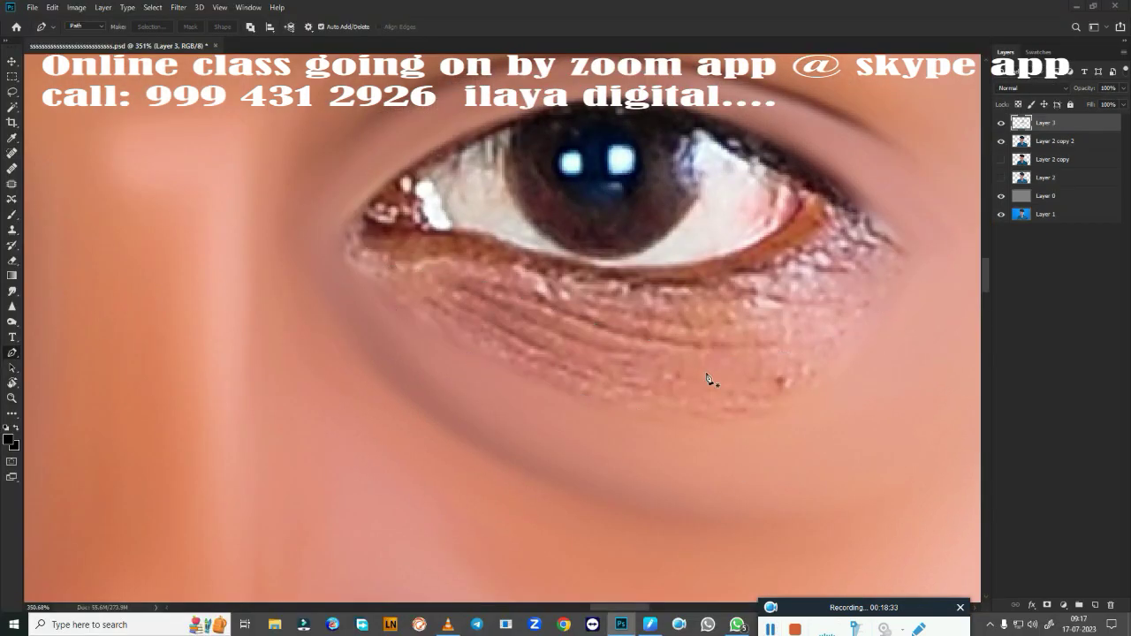
key("shift+F6")
key("Return")
Step: Use the Smudge tool at 80% strength to erase the red spot and inner under-eye wrinkles
key("r")
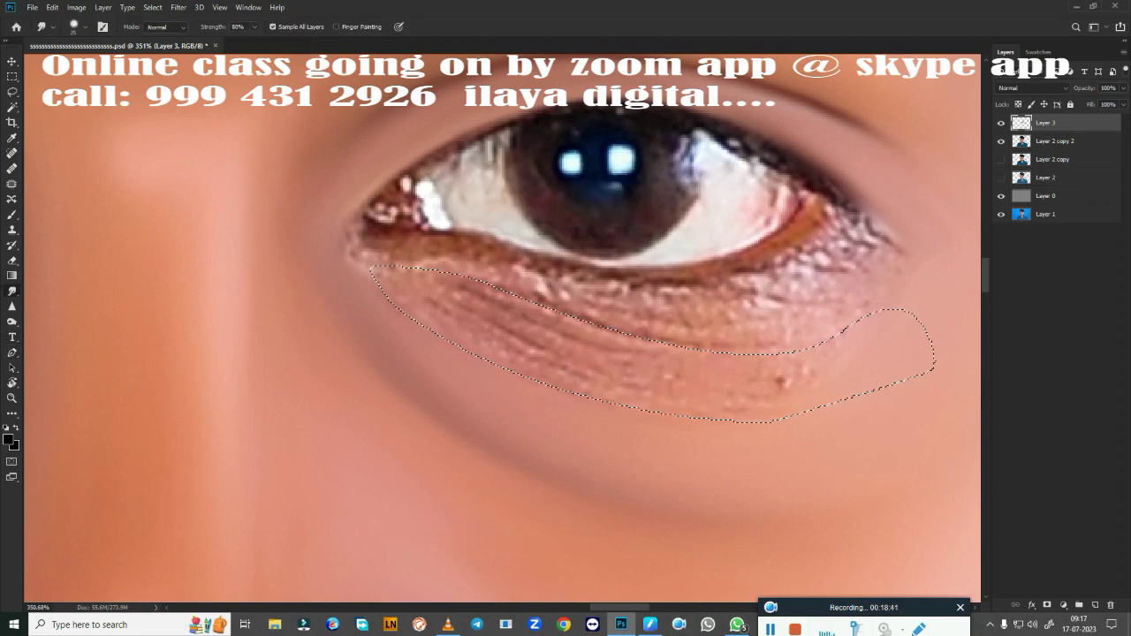
left_click_drag(790, 379, 840, 346)
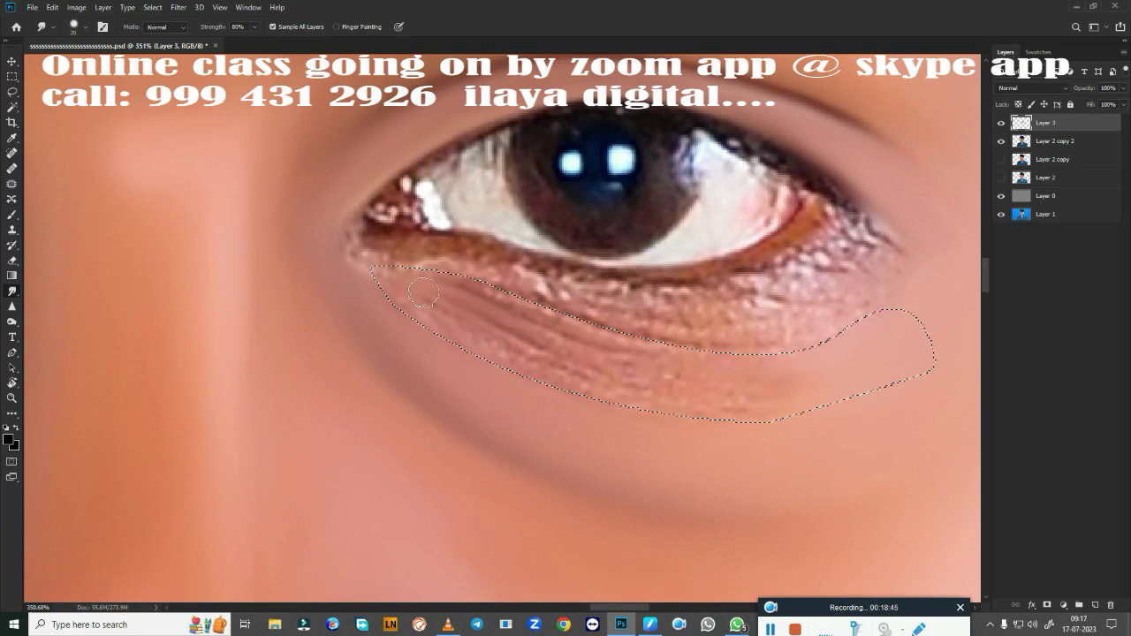
mouse_move(446, 300)
left_mouse_down()
mouse_move(492, 302)
mouse_move(429, 320)
mouse_move(518, 379)
mouse_move(429, 321)
mouse_move(547, 363)
mouse_move(565, 327)
mouse_move(644, 366)
mouse_move(495, 362)
left_mouse_up()
mouse_move(546, 307)
left_mouse_down()
mouse_move(879, 362)
mouse_move(795, 382)
mouse_move(589, 399)
mouse_move(573, 347)
left_mouse_up()
key("shift+F6")
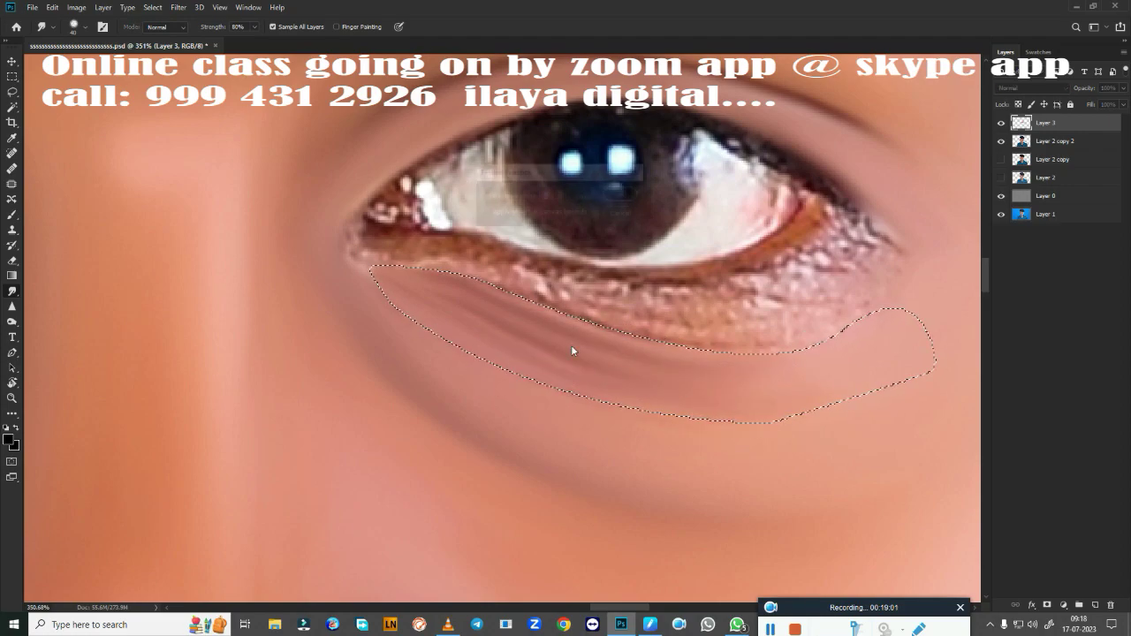
key("Return")
Step: Blend the sparkly texture and pink patch below the lower lid, then deselect
mouse_move(425, 354)
left_mouse_down()
mouse_move(574, 318)
mouse_move(429, 327)
mouse_move(803, 323)
mouse_move(825, 298)
mouse_move(868, 285)
left_mouse_up()
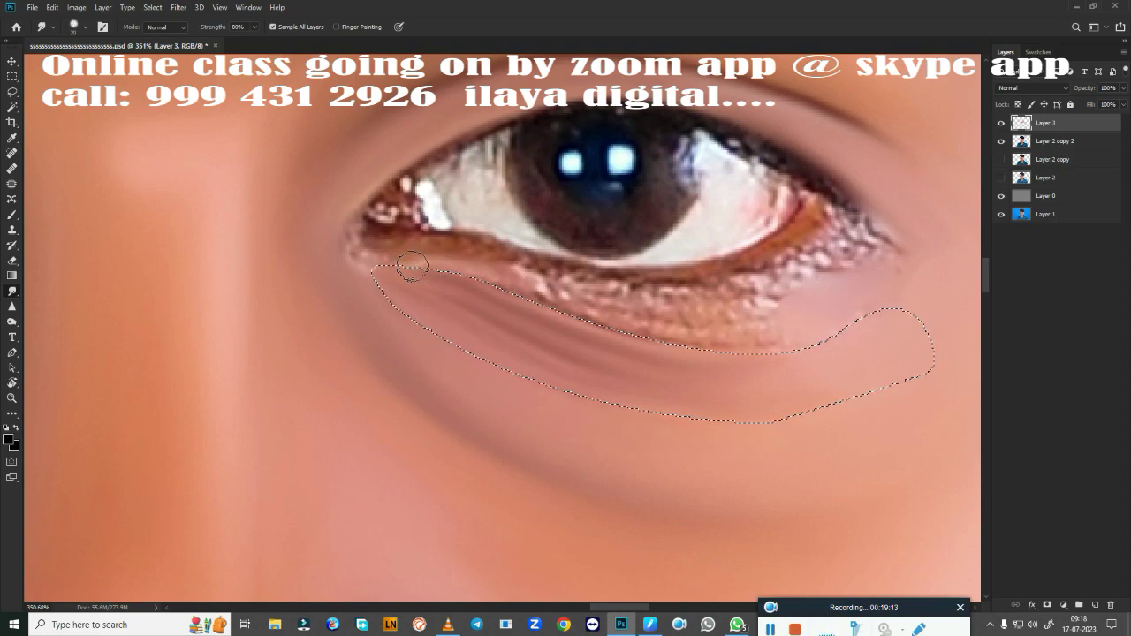
mouse_move(542, 283)
left_mouse_down()
mouse_move(732, 304)
mouse_move(769, 295)
left_mouse_up()
mouse_move(526, 296)
left_mouse_down()
mouse_move(741, 341)
mouse_move(668, 321)
mouse_move(714, 336)
mouse_move(847, 308)
mouse_move(530, 353)
mouse_move(700, 342)
mouse_move(539, 309)
left_mouse_up()
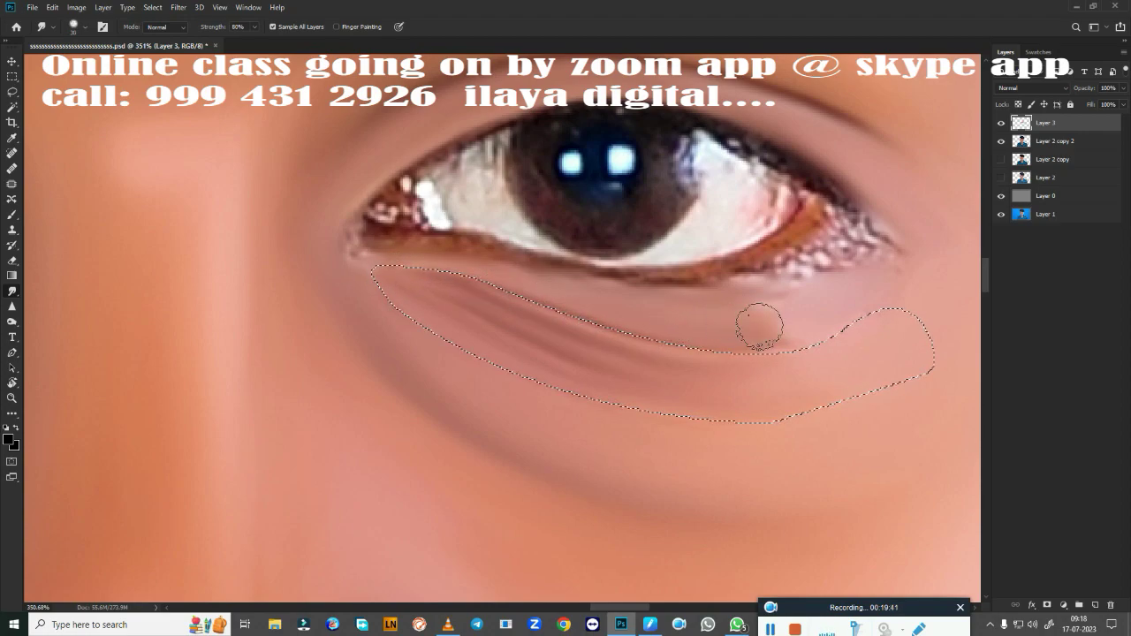
left_click_drag(727, 316, 787, 329)
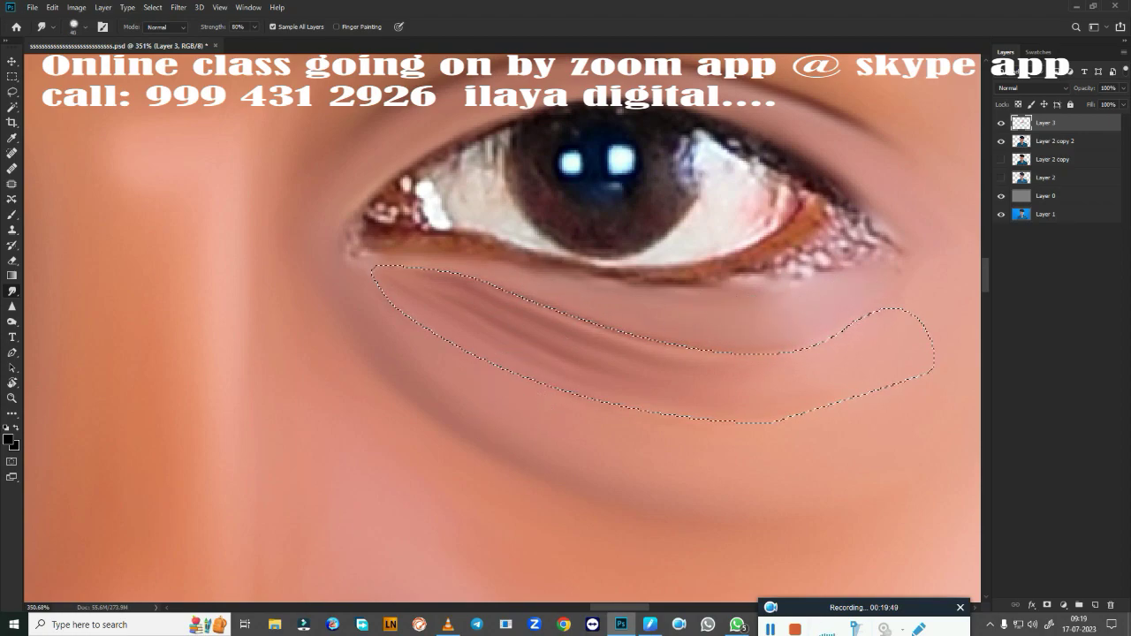
key("ctrl+d")
Step: Smudge white specks at the outer eye corner with a smaller brush, then hide the retouch layer
key("bracketleft")
key("bracketleft")
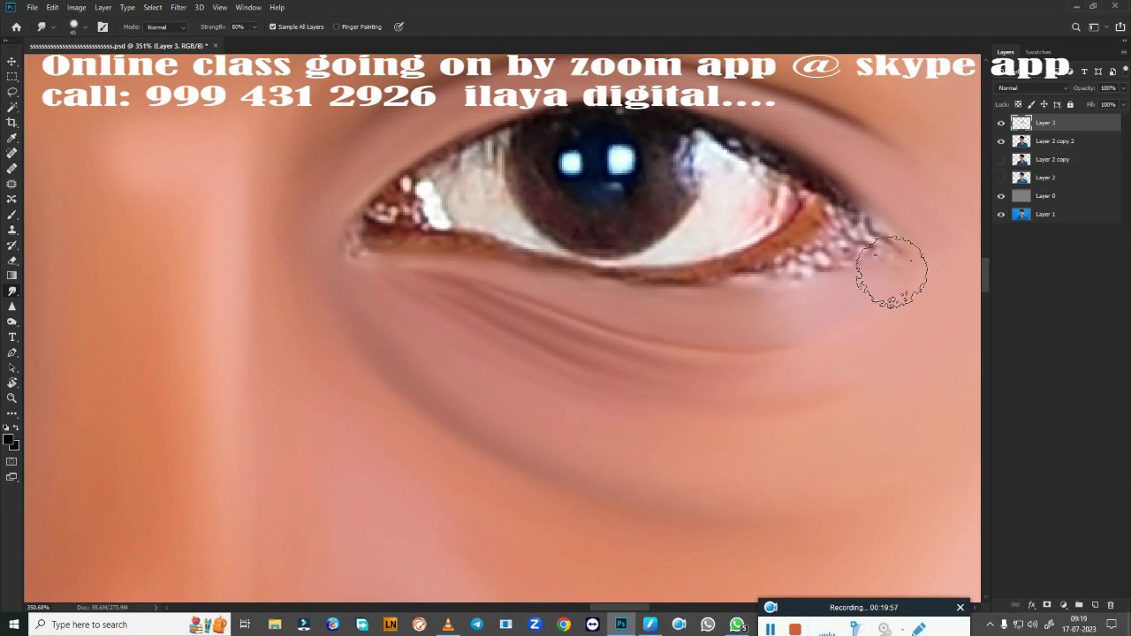
mouse_move(889, 273)
left_mouse_down()
mouse_move(833, 248)
mouse_move(878, 253)
mouse_move(796, 269)
mouse_move(828, 240)
mouse_move(831, 252)
mouse_move(881, 260)
mouse_move(803, 267)
mouse_move(716, 297)
mouse_move(773, 296)
left_mouse_up()
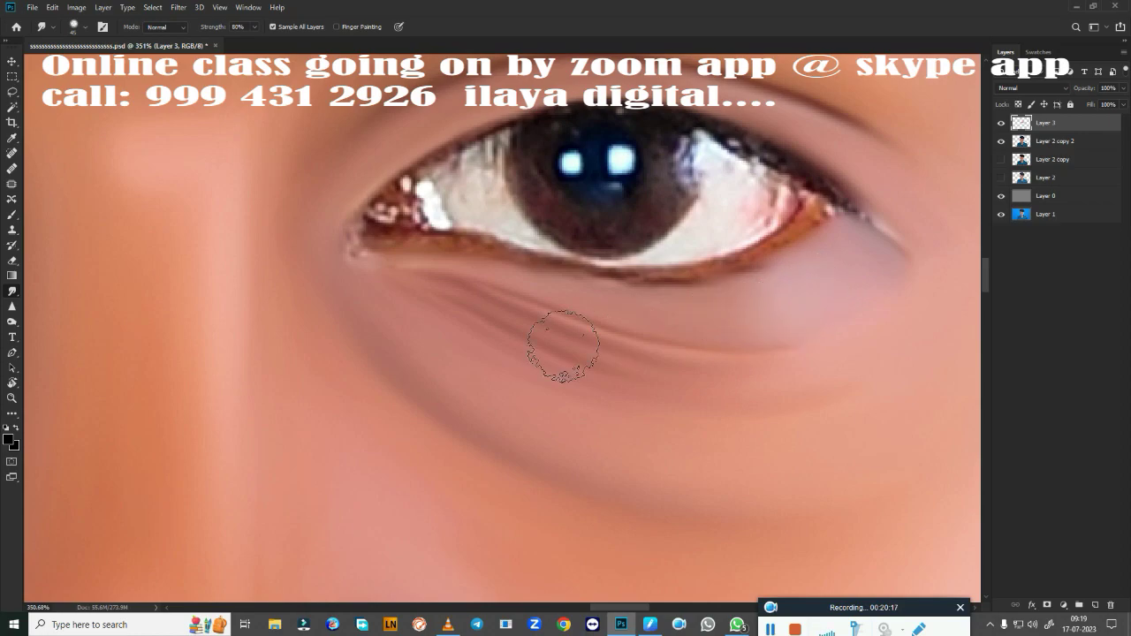
left_click_drag(560, 348, 443, 388)
left_click(1002, 126)
Step: Trace a closed pen outline around the right eye opening along both lids
key("p")
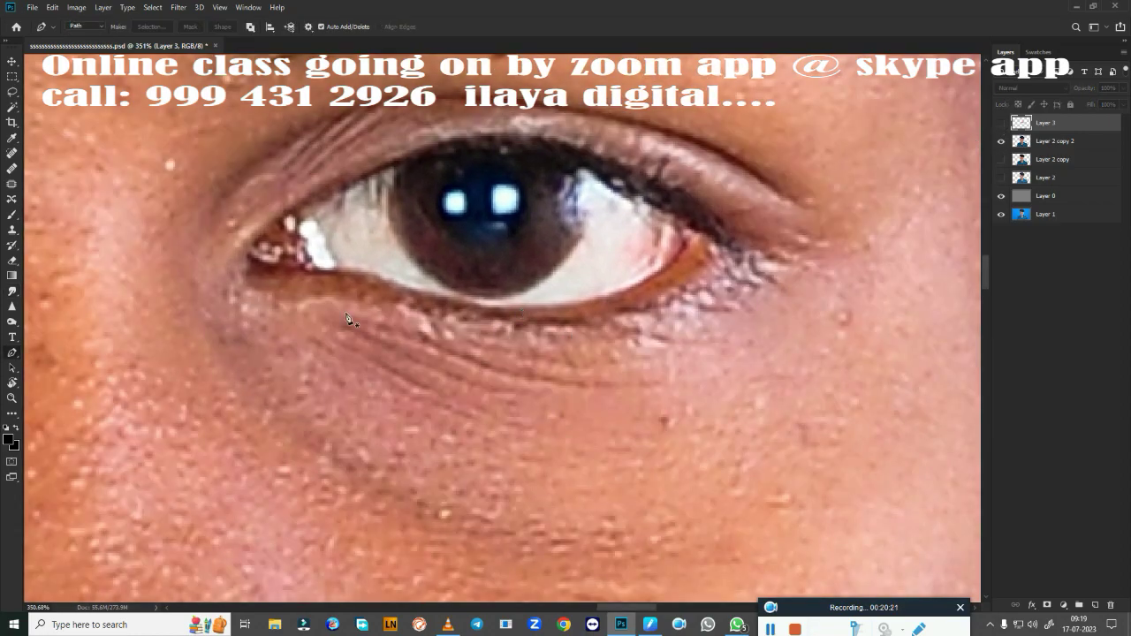
left_click(255, 283)
left_click(583, 147)
left_click_drag(718, 241, 710, 285)
key("ctrl+z")
key("ctrl+z")
left_click_drag(658, 181, 856, 314)
left_click(659, 182, "alt")
left_click_drag(705, 252, 668, 285)
left_click_drag(710, 263, 669, 302)
left_click_drag(397, 299, 163, 223)
left_click_drag(315, 293, 293, 292)
Step: Load the eye outline as a selection and add a new empty layer for Mixer Brush painting
key("ctrl+Return")
key("b")
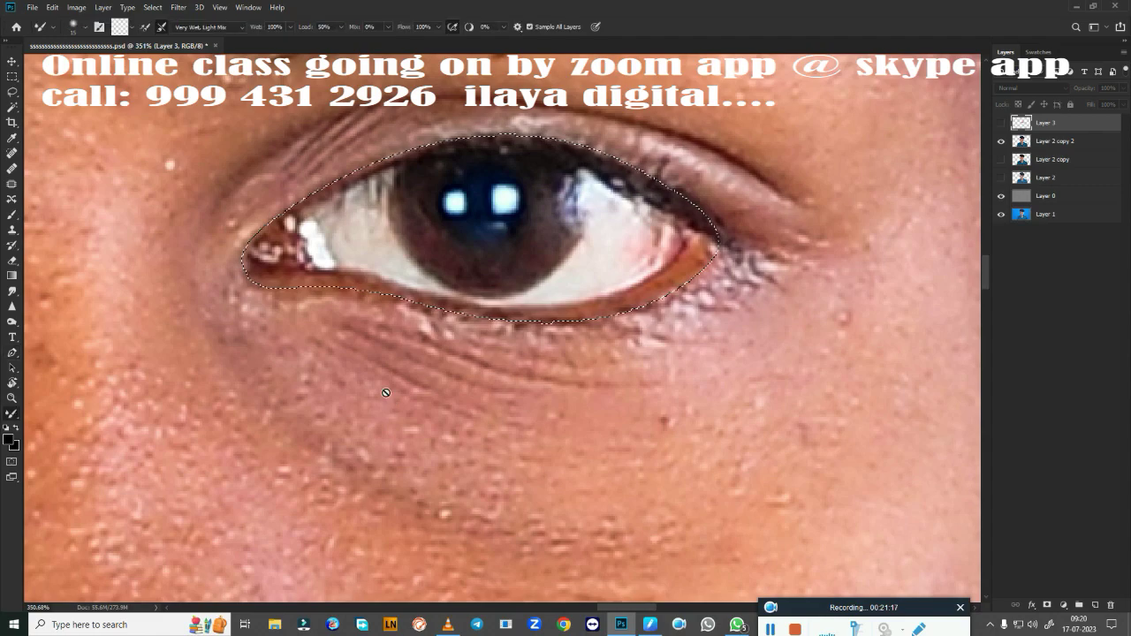
left_click(1094, 605)
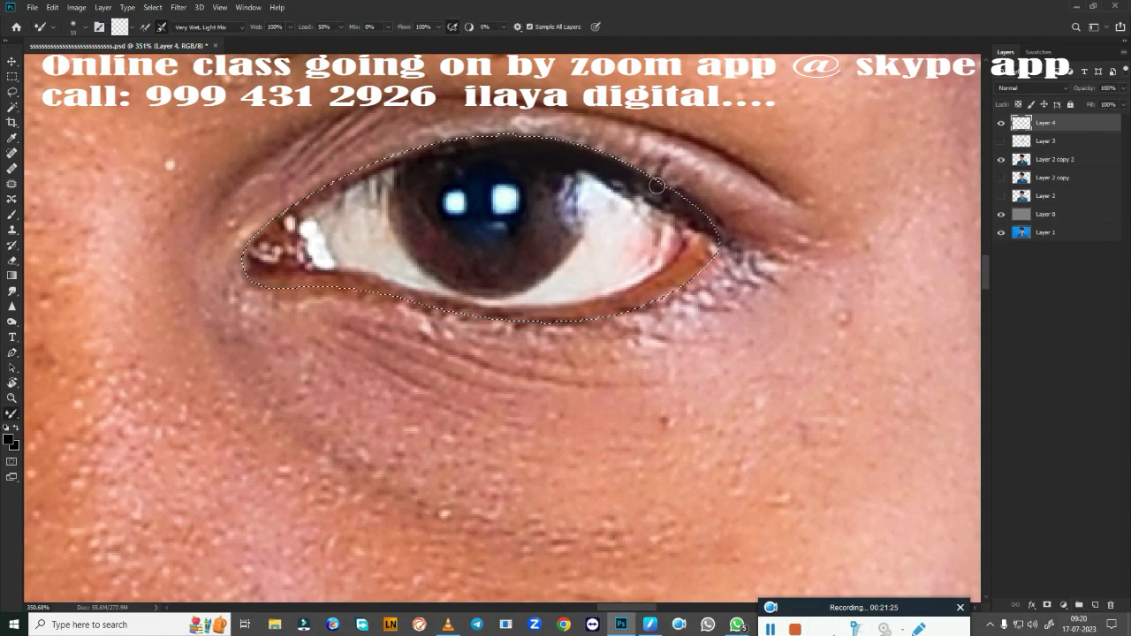
Step: Paint a dark line along the upper eyelid from outer to inner corner
mouse_move(656, 186)
left_mouse_down()
mouse_move(548, 157)
mouse_move(649, 194)
mouse_move(698, 248)
left_mouse_up()
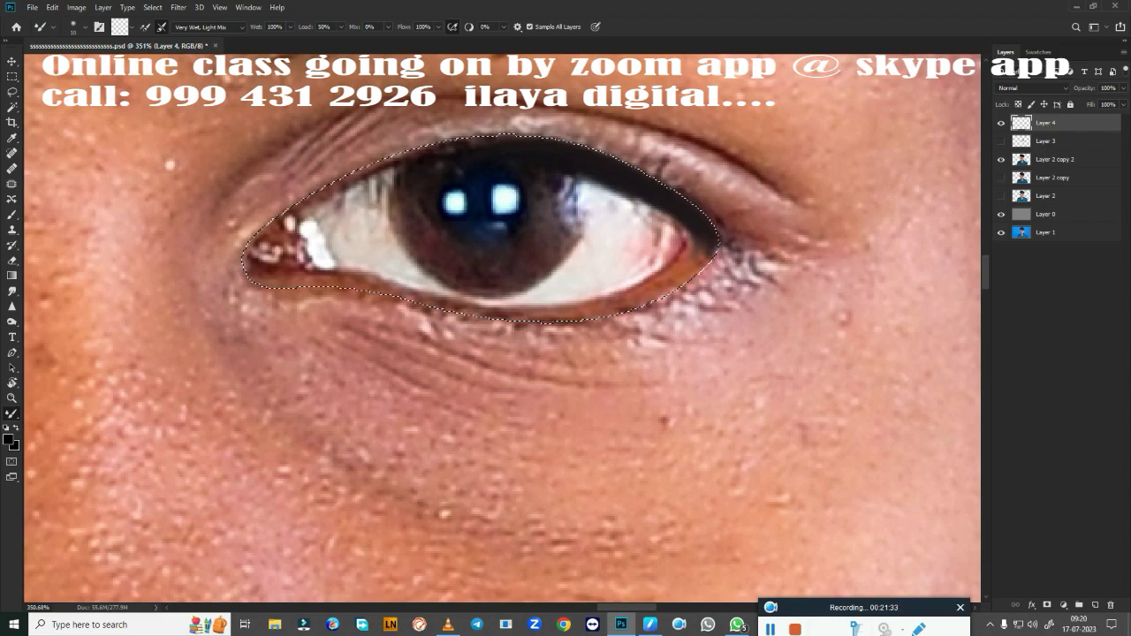
left_click_drag(638, 205, 679, 214)
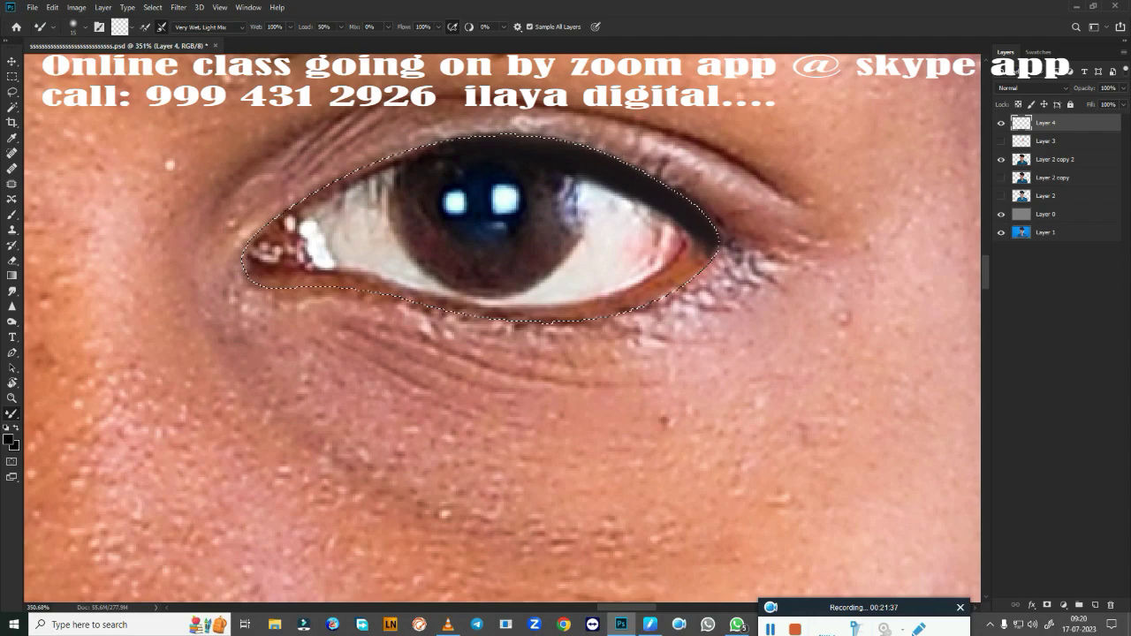
left_click_drag(481, 149, 332, 187)
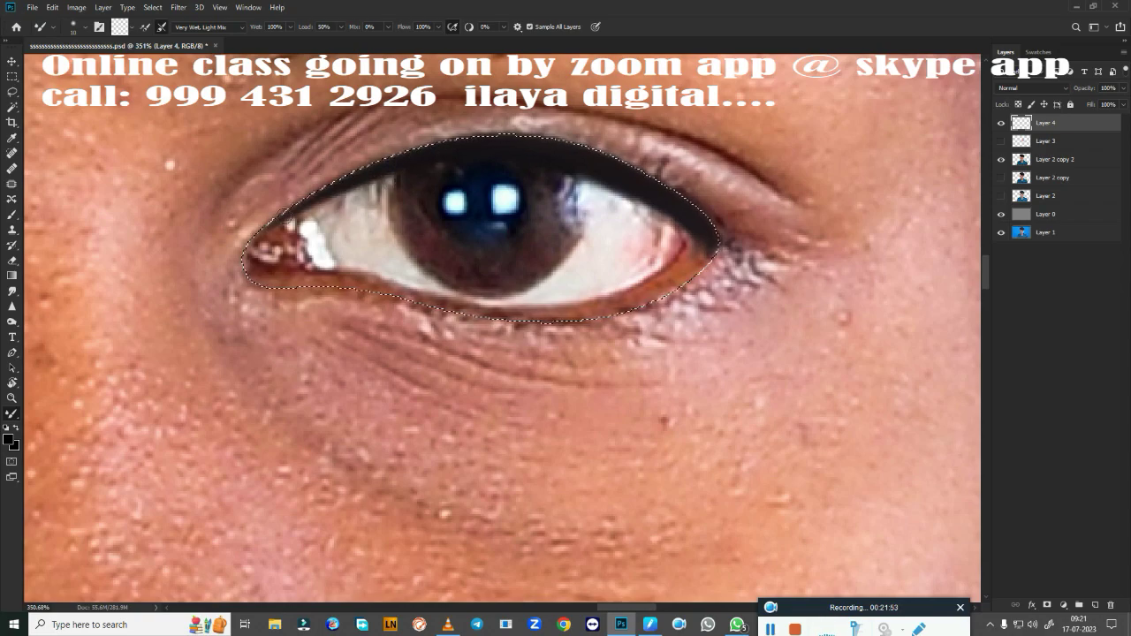
left_click_drag(284, 217, 270, 231)
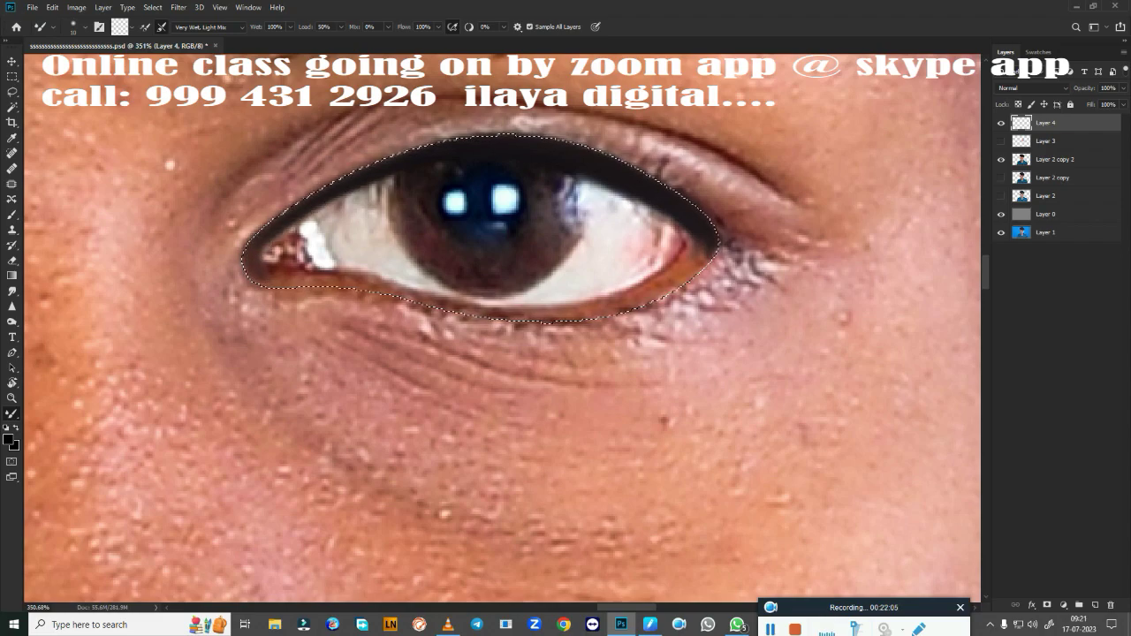
Step: Paint a dark rim along the lower eyelid, thickening it toward the outer corner
mouse_move(265, 276)
left_mouse_down()
mouse_move(353, 277)
mouse_move(245, 272)
left_mouse_up()
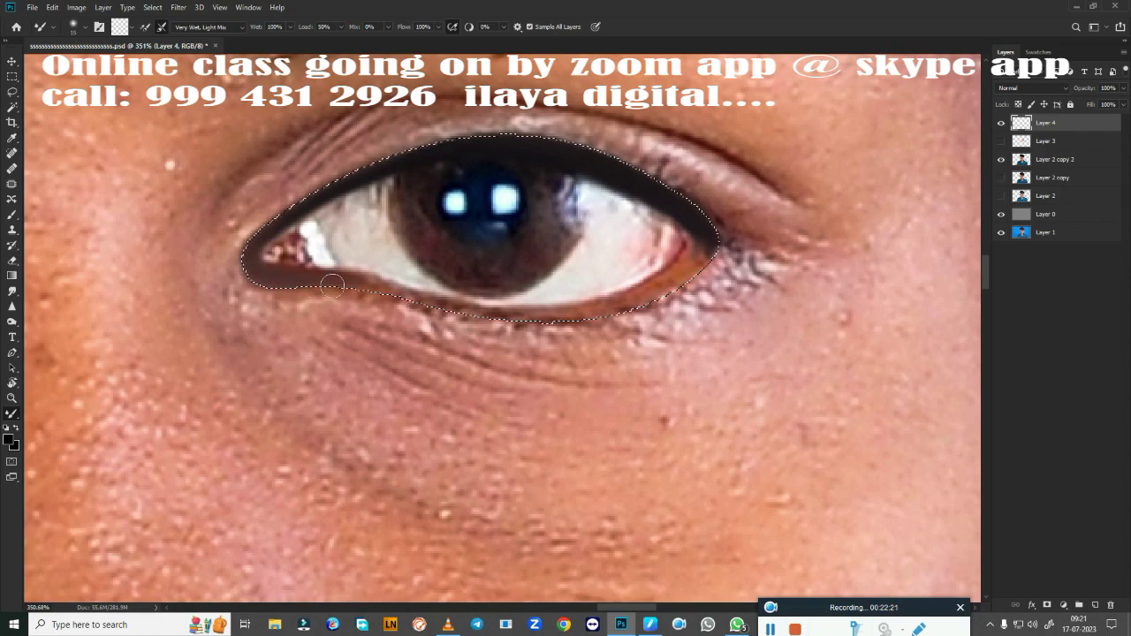
left_click_drag(357, 277, 391, 291)
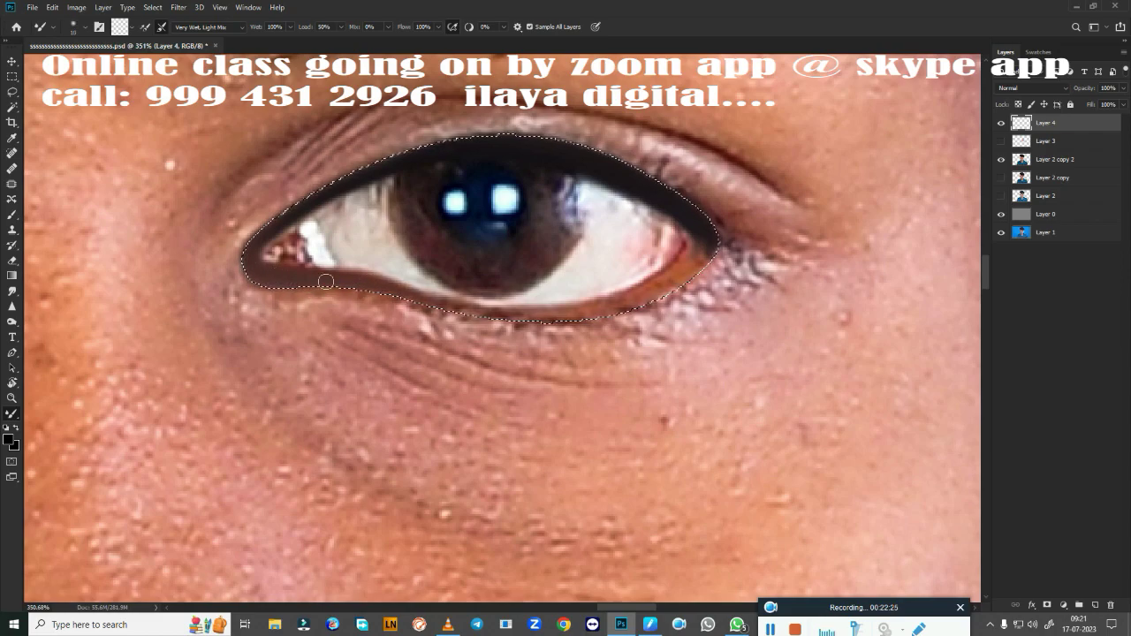
left_click_drag(476, 311, 512, 311)
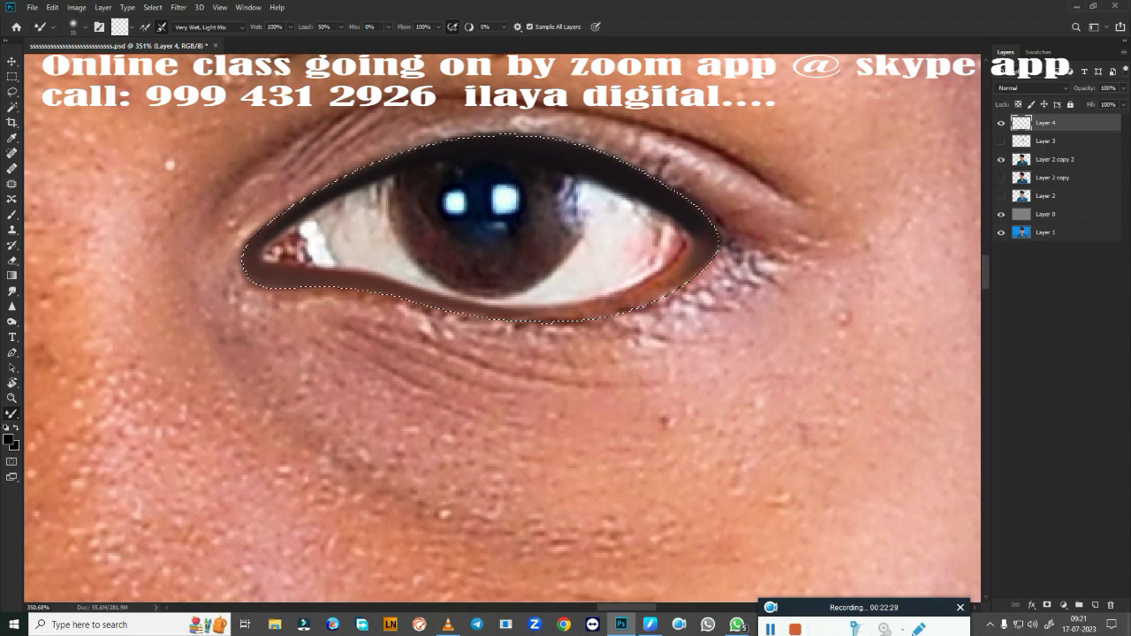
left_click_drag(703, 261, 609, 314)
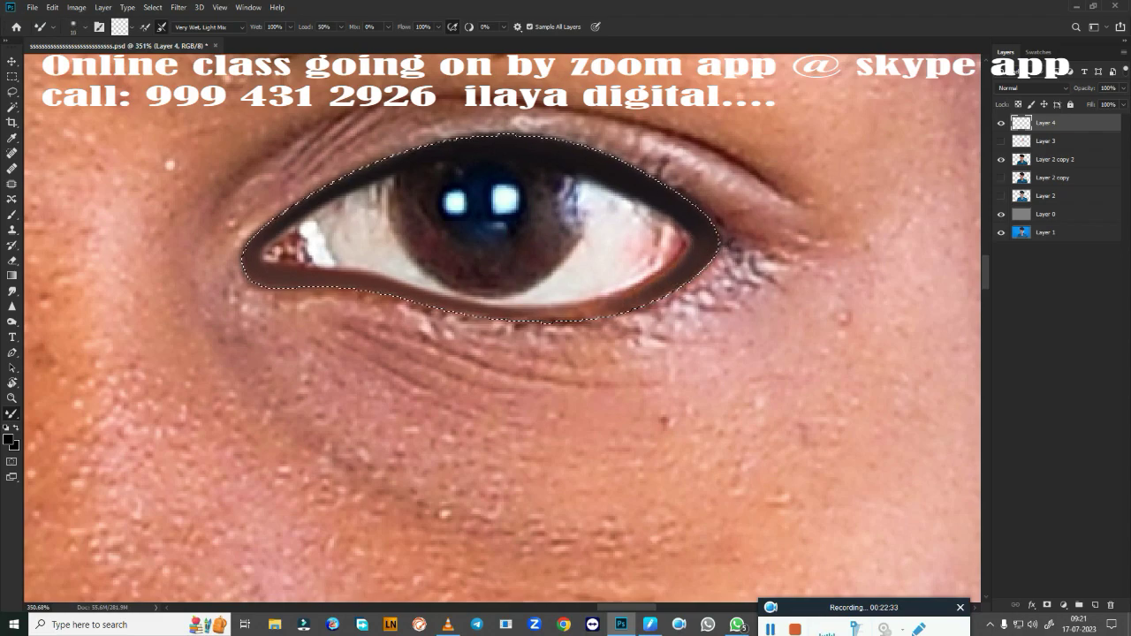
left_click_drag(693, 271, 579, 311)
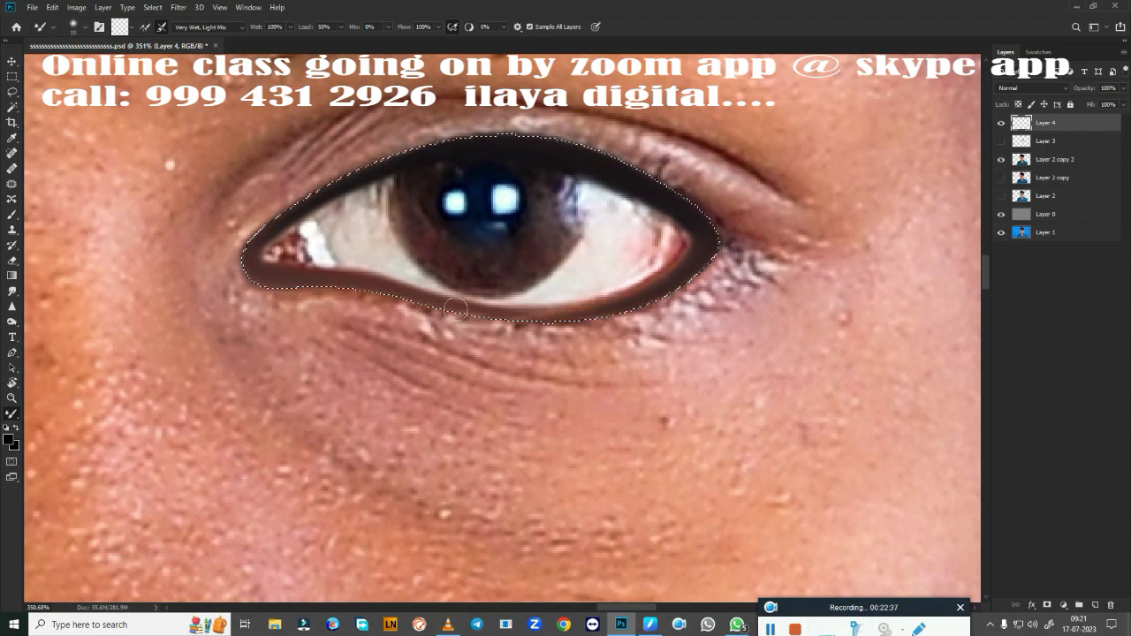
left_click_drag(439, 298, 680, 293)
mouse_move(689, 232)
left_mouse_down()
mouse_move(626, 293)
mouse_move(477, 308)
left_mouse_up()
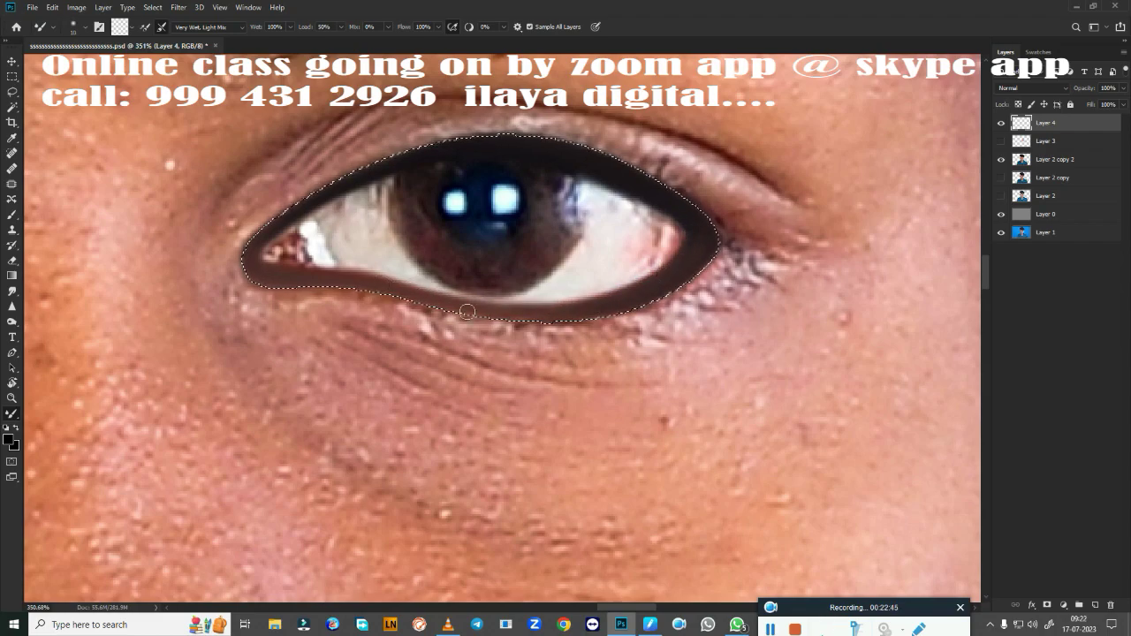
left_click_drag(697, 242, 500, 326)
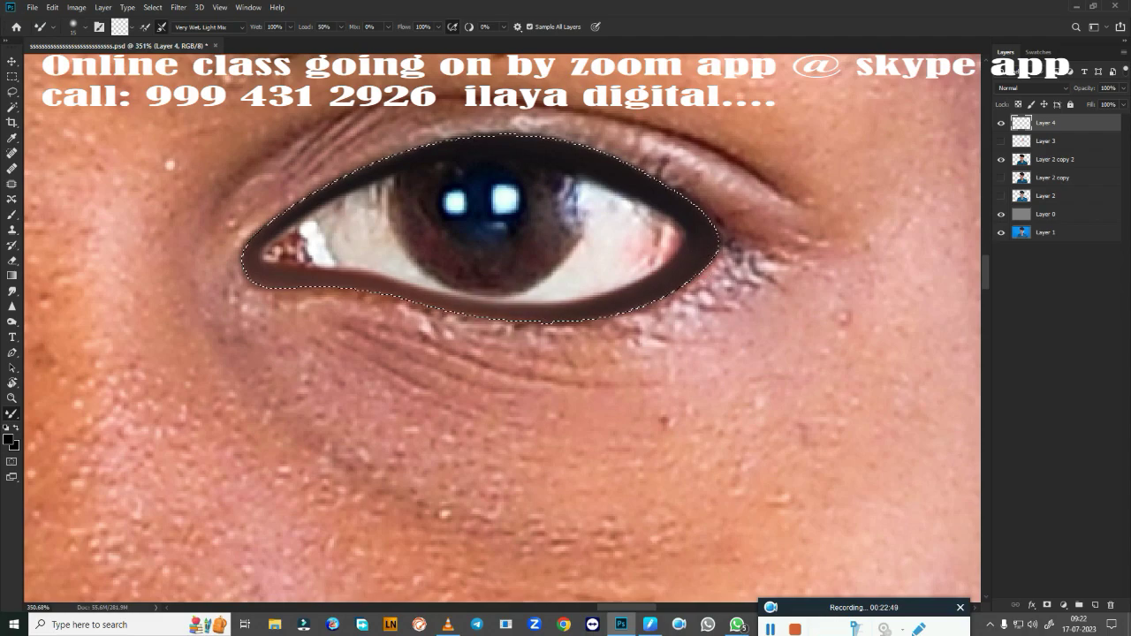
mouse_move(682, 290)
left_mouse_down()
mouse_move(604, 316)
mouse_move(676, 290)
left_mouse_up()
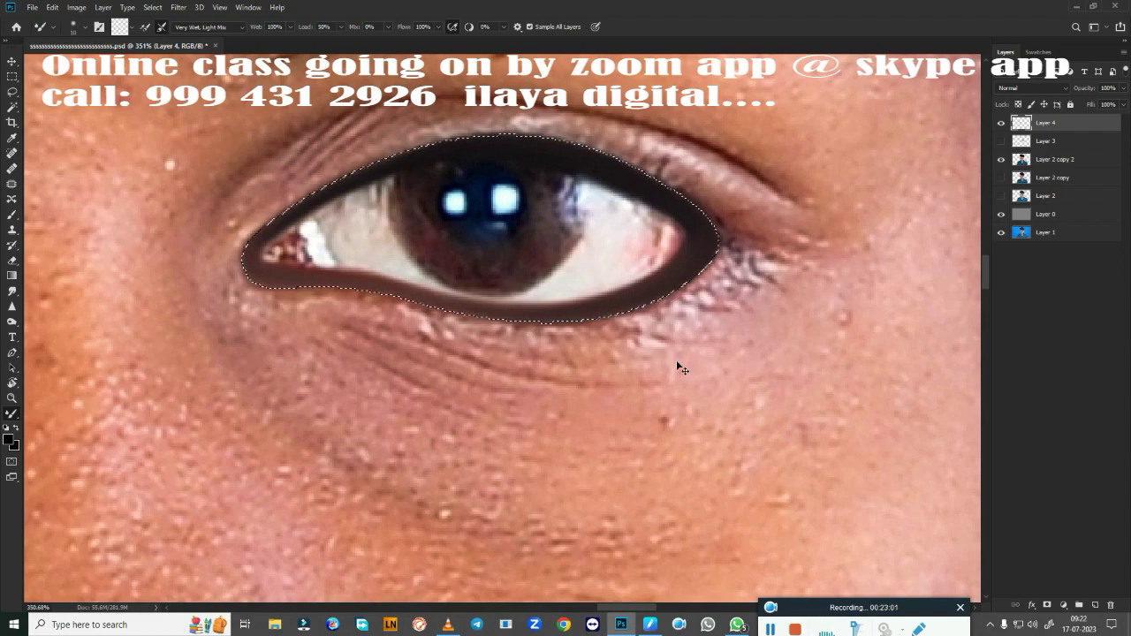
Step: Re-feather the selection, set the brush size to 15, and show Layer 3's smoothed skin again
key("shift+F6")
key("Return")
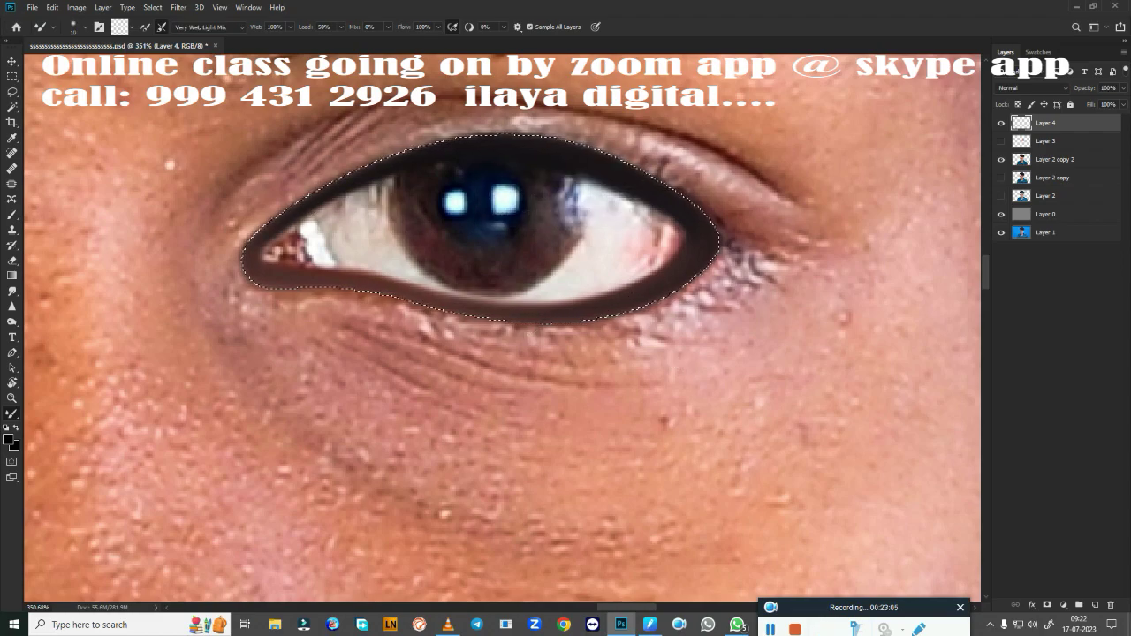
key("bracketright")
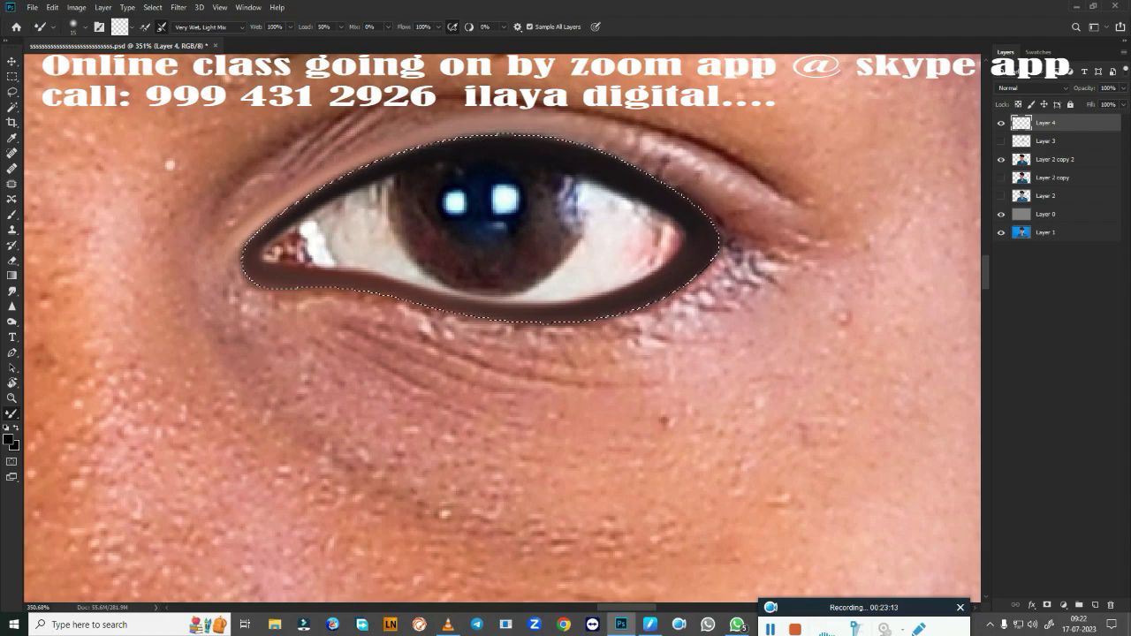
left_click(1001, 141)
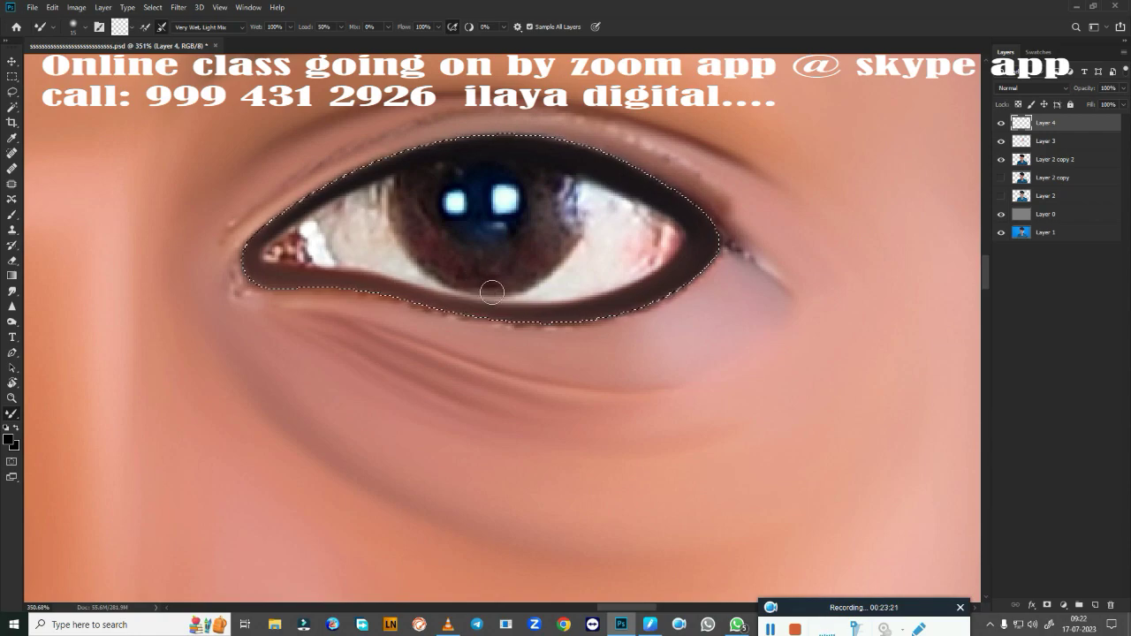
Step: Compare the eye with the eyeliner hidden, then smudge away the light streak past the outer corner
left_click(1001, 122)
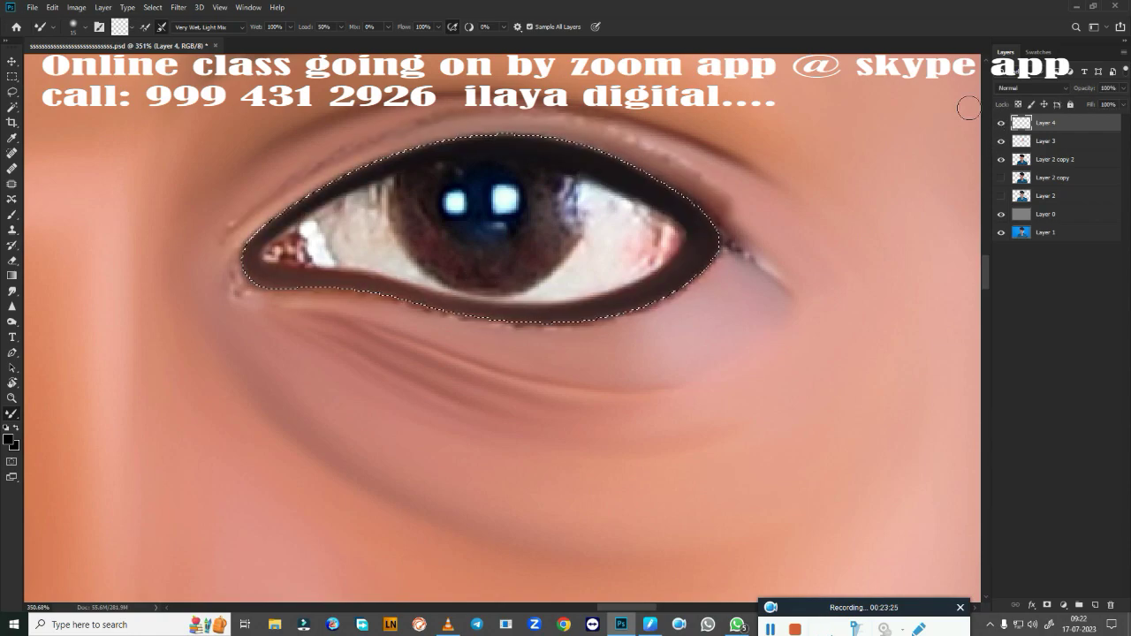
key("ctrl+d")
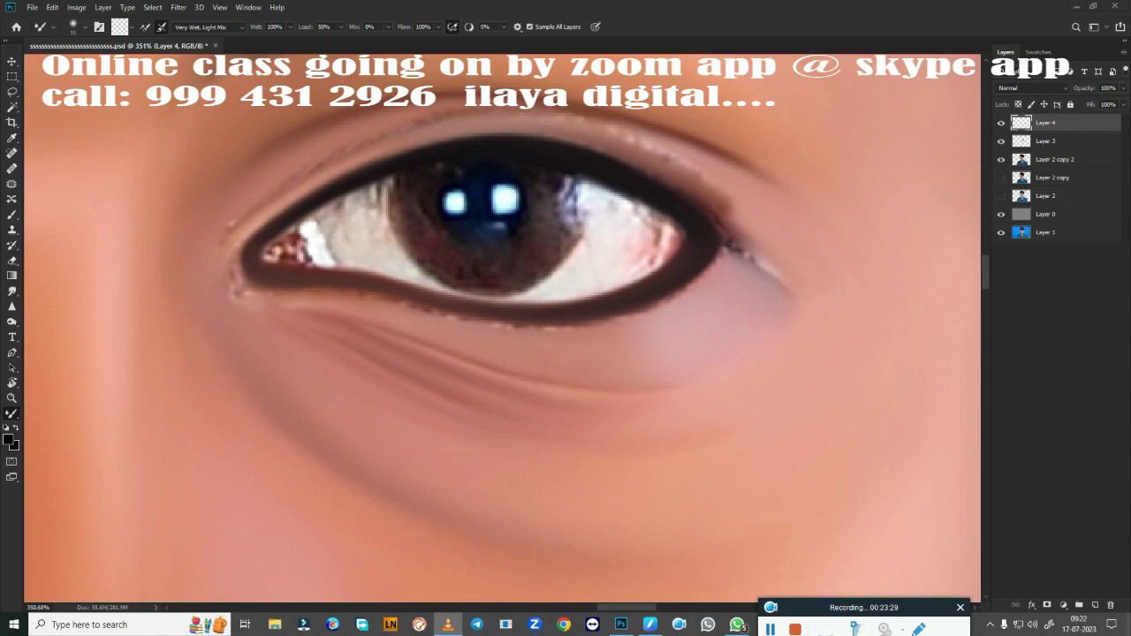
key("ctrl+z")
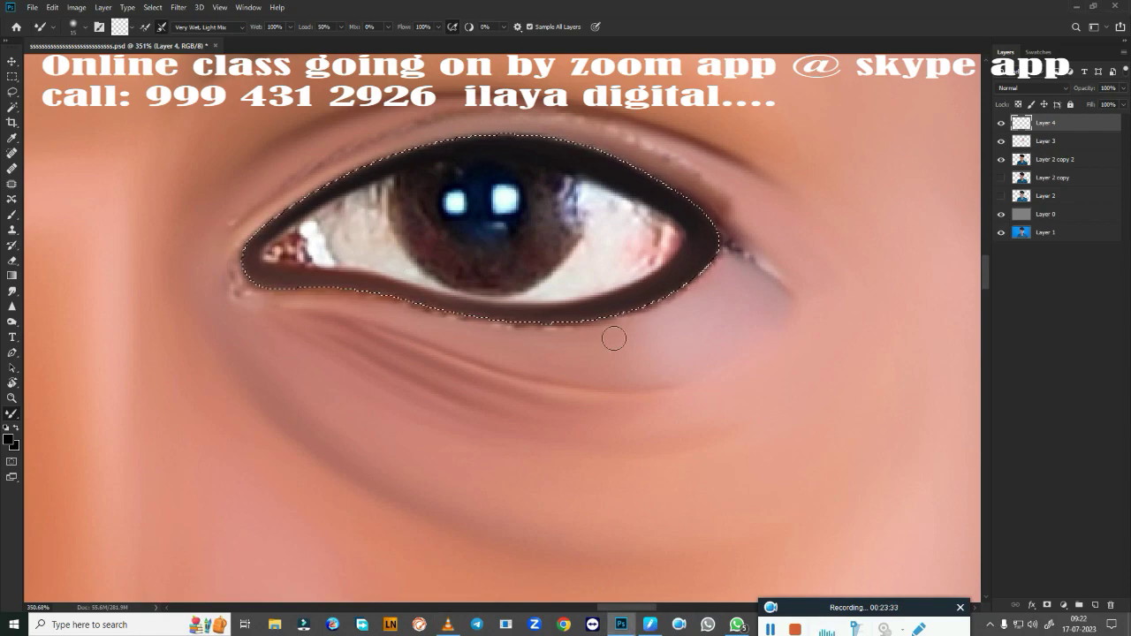
key("r")
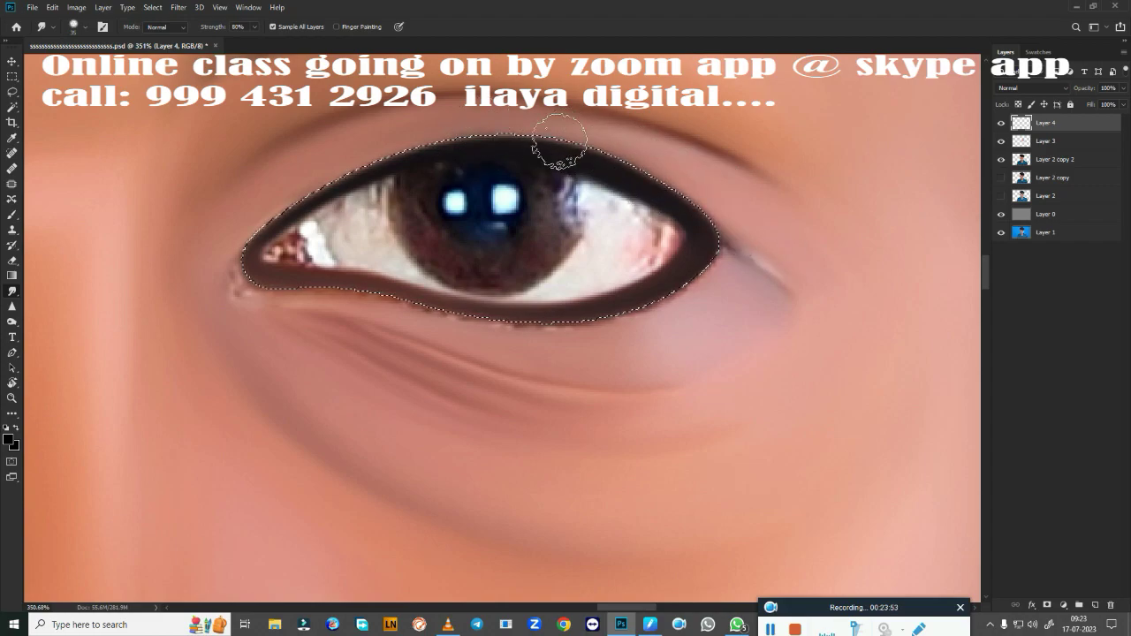
left_click_drag(777, 276, 765, 252)
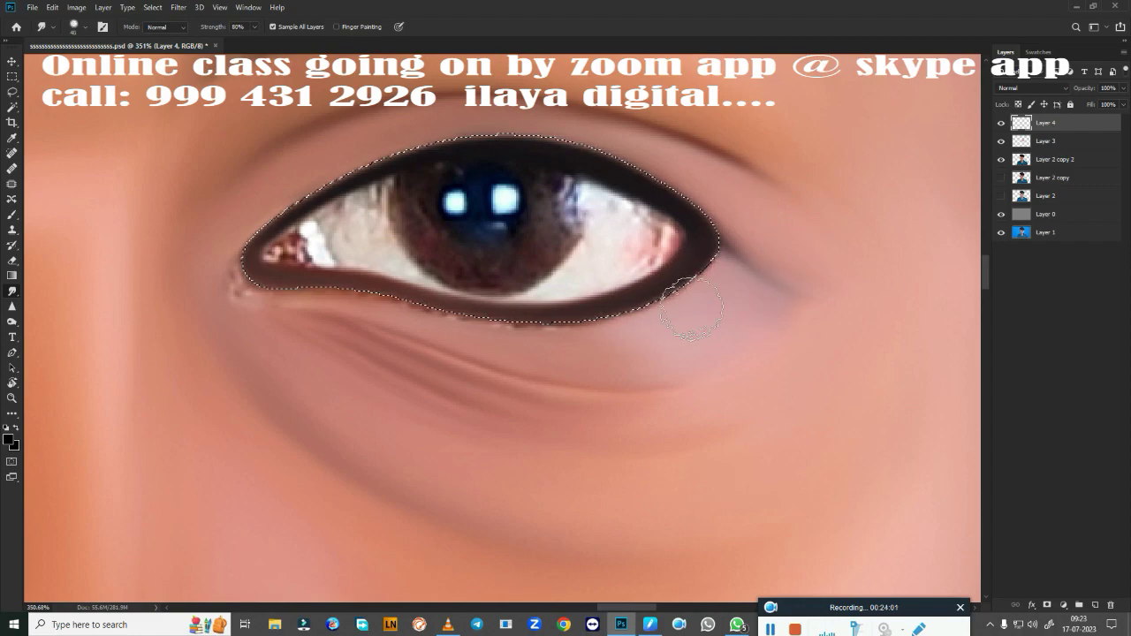
left_click_drag(681, 371, 657, 341)
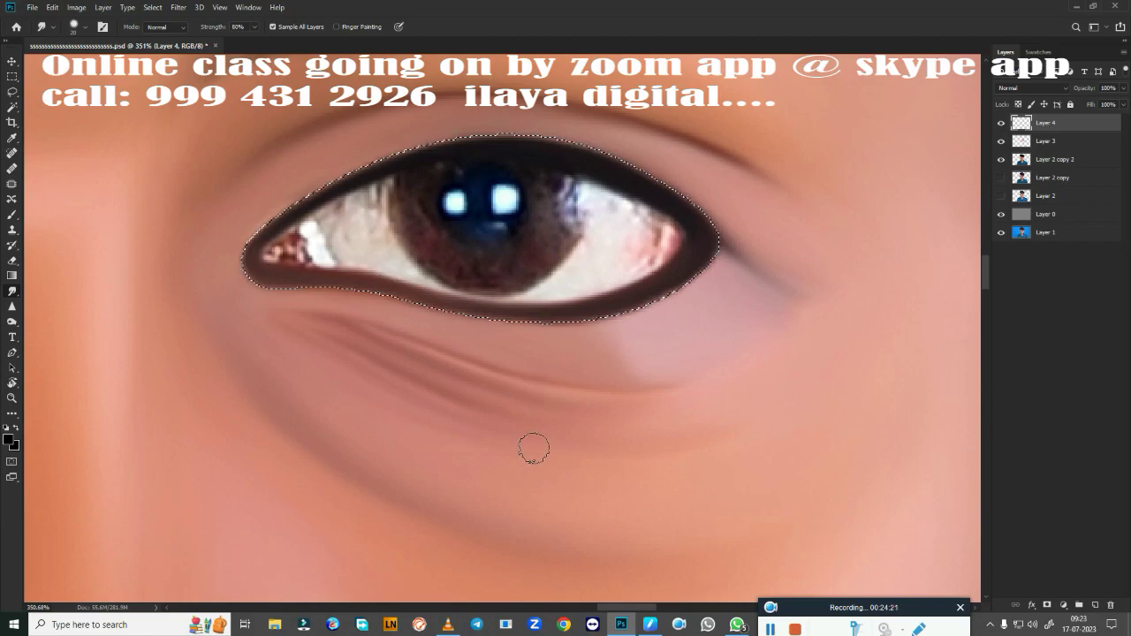
Step: Blend the light pink patch below the outer eye corner into the surrounding skin
scroll(592, 177, "down", 4)
scroll(602, 227, "down", 2)
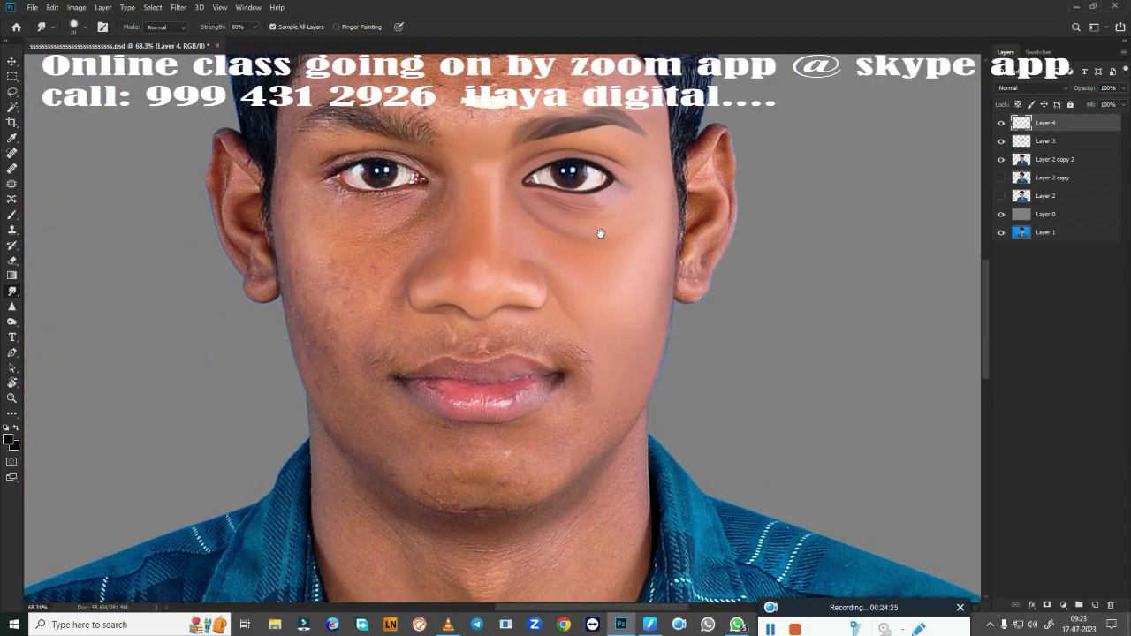
scroll(601, 227, "up", 5)
scroll(656, 244, "up", 2)
scroll(656, 388, "down", 2)
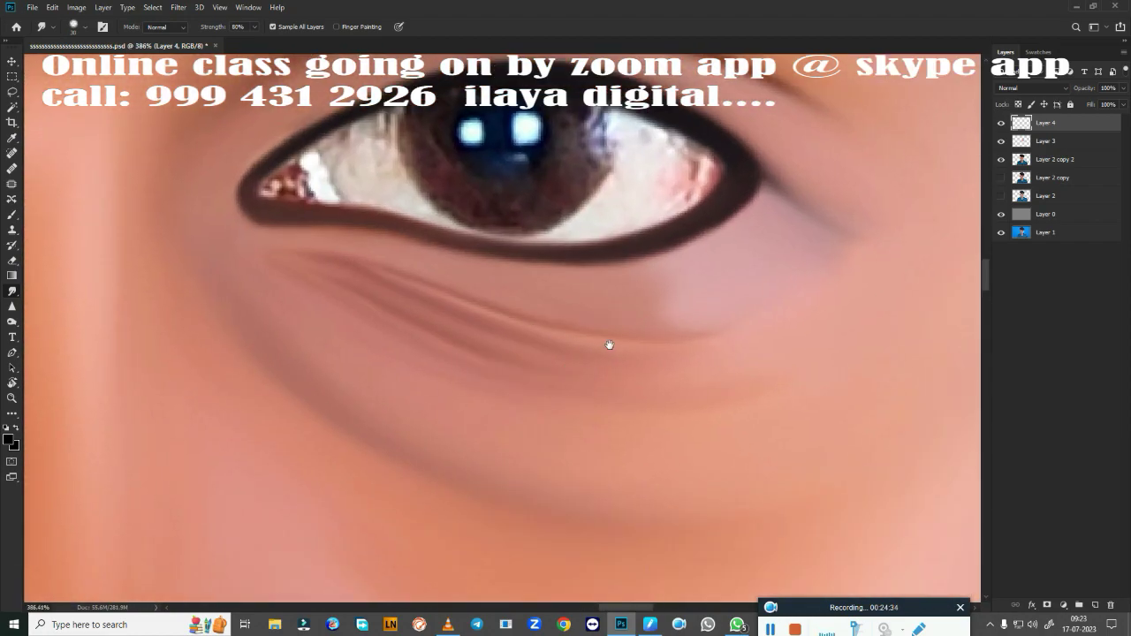
scroll(608, 344, "up", 1)
scroll(619, 343, "up", 1)
left_click_drag(637, 340, 685, 296)
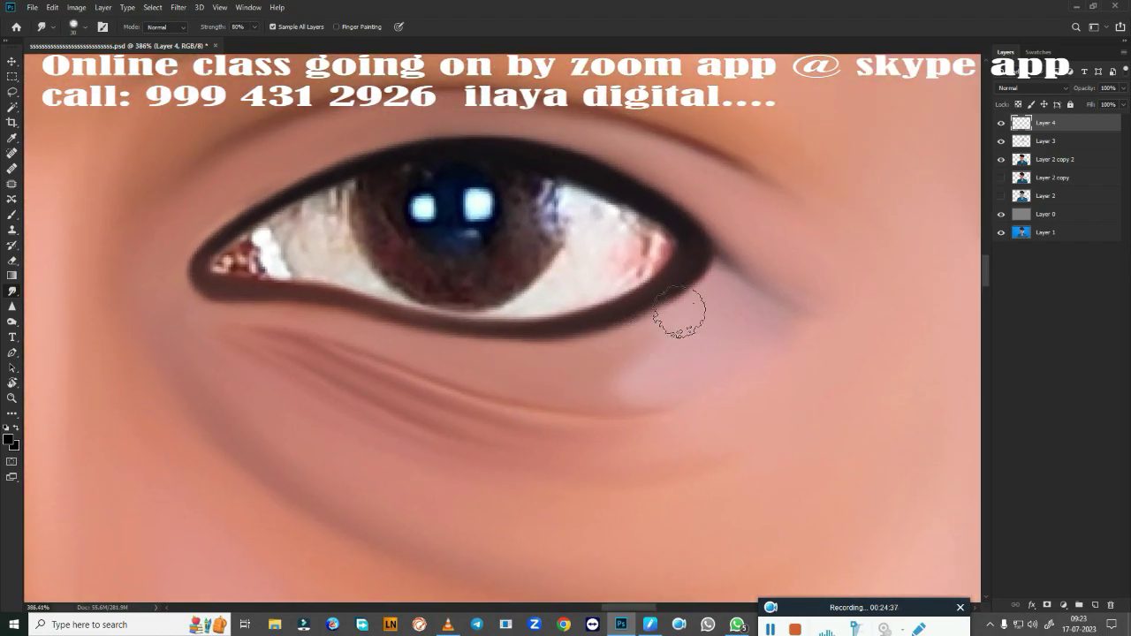
left_click_drag(689, 371, 530, 378)
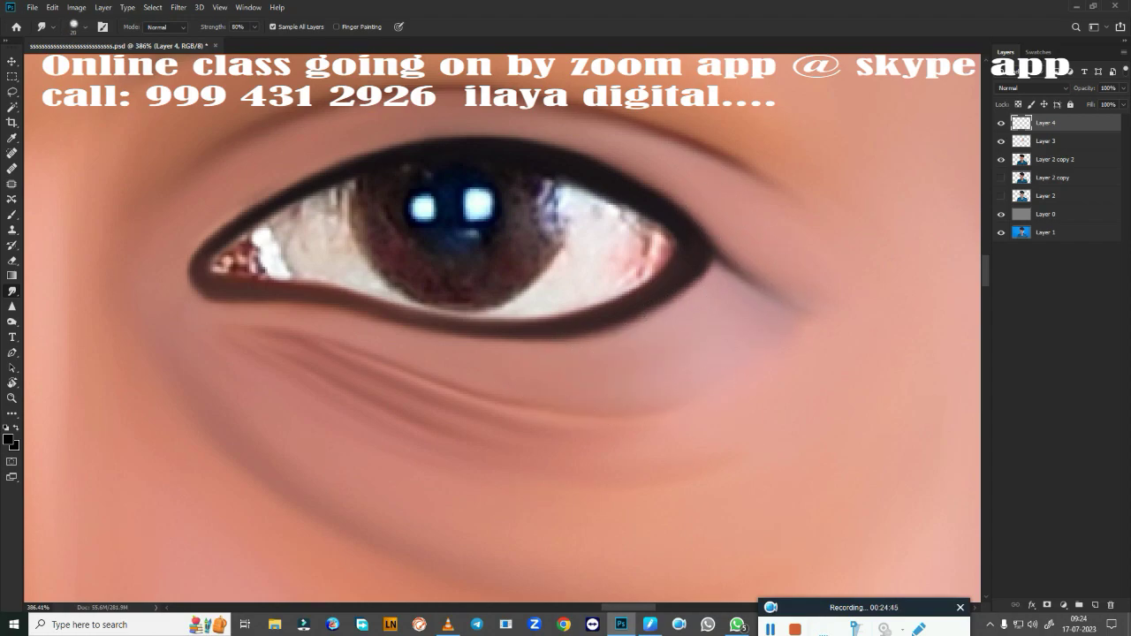
key("bracketright")
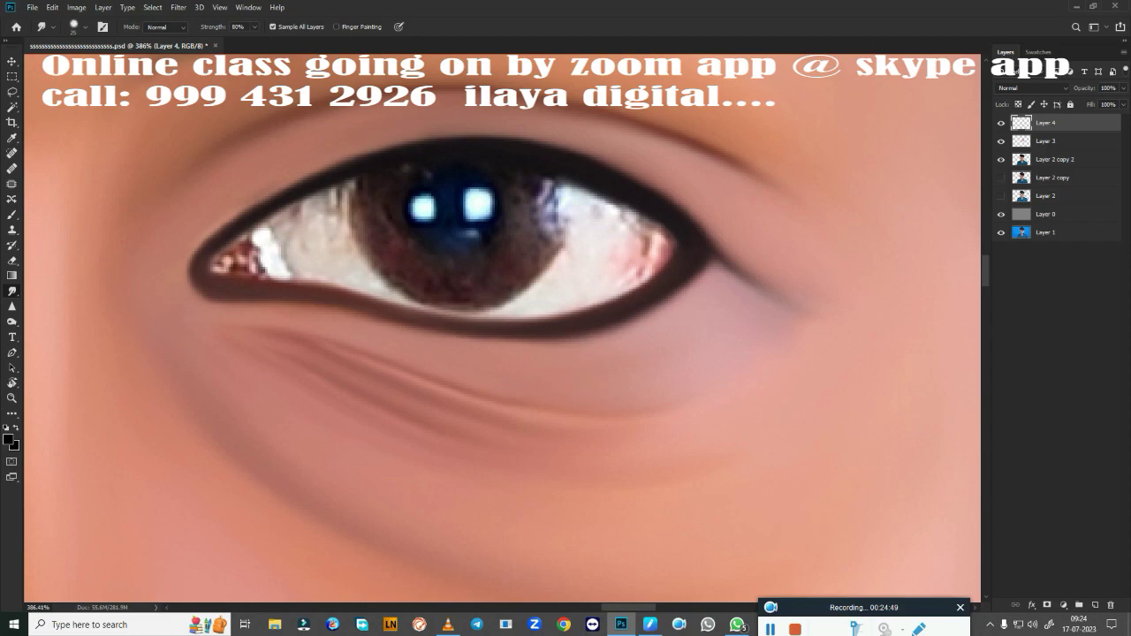
key("bracketright")
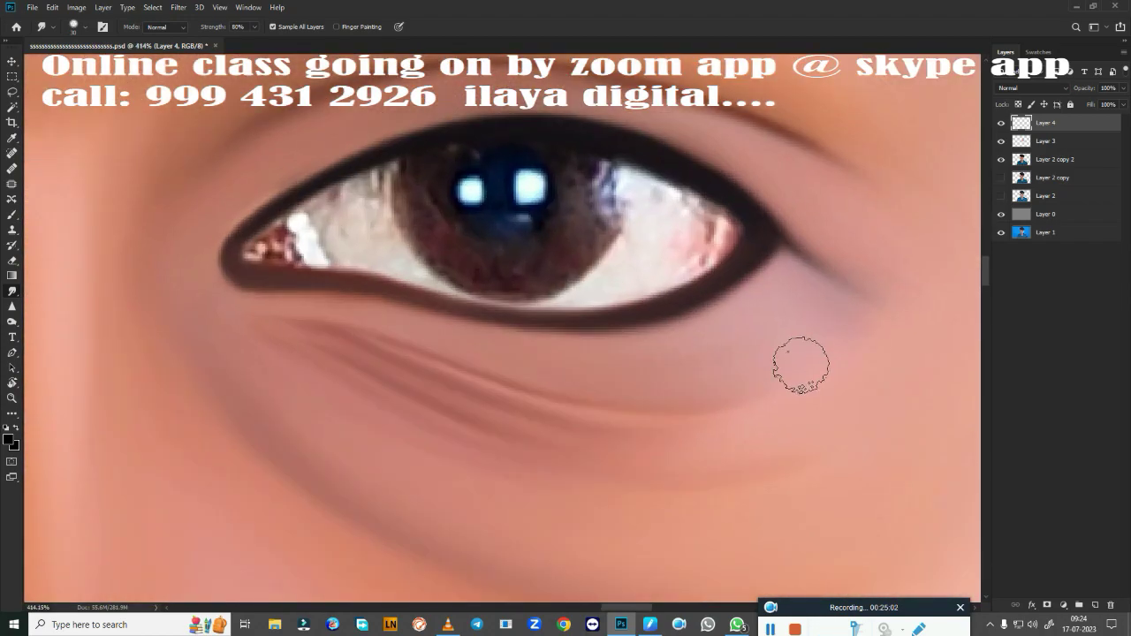
Step: With Layer 4 hidden, trace a path around the eye white, make it a selection, and show Layer 4 again
key("p")
left_click(1001, 124)
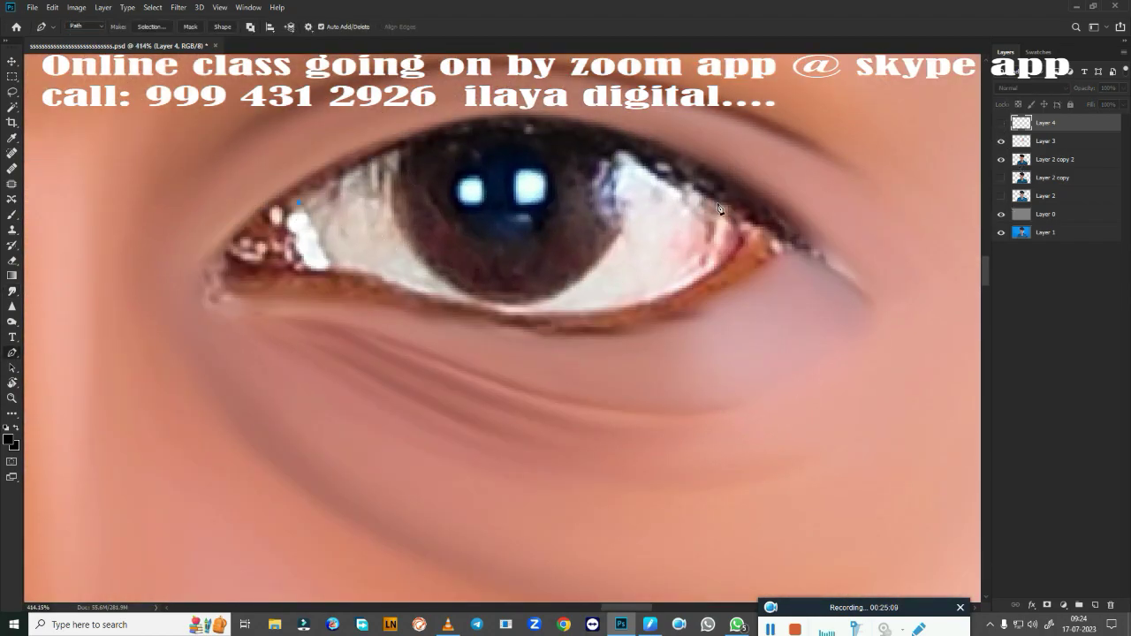
left_click_drag(717, 209, 938, 366)
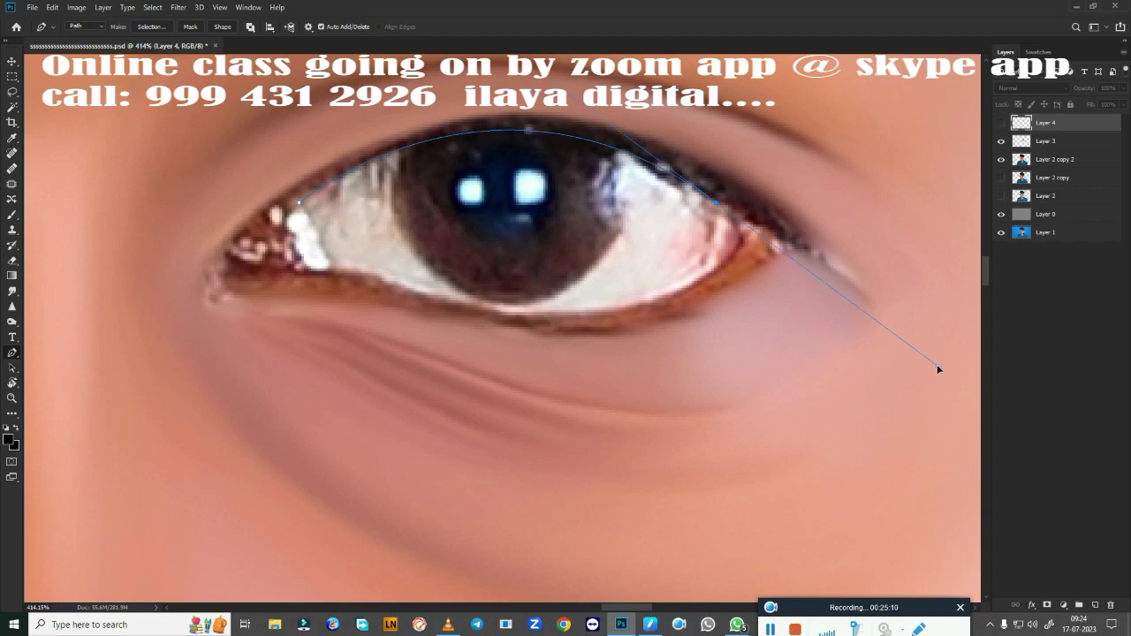
left_click(718, 204, "alt")
left_click_drag(722, 262, 688, 292)
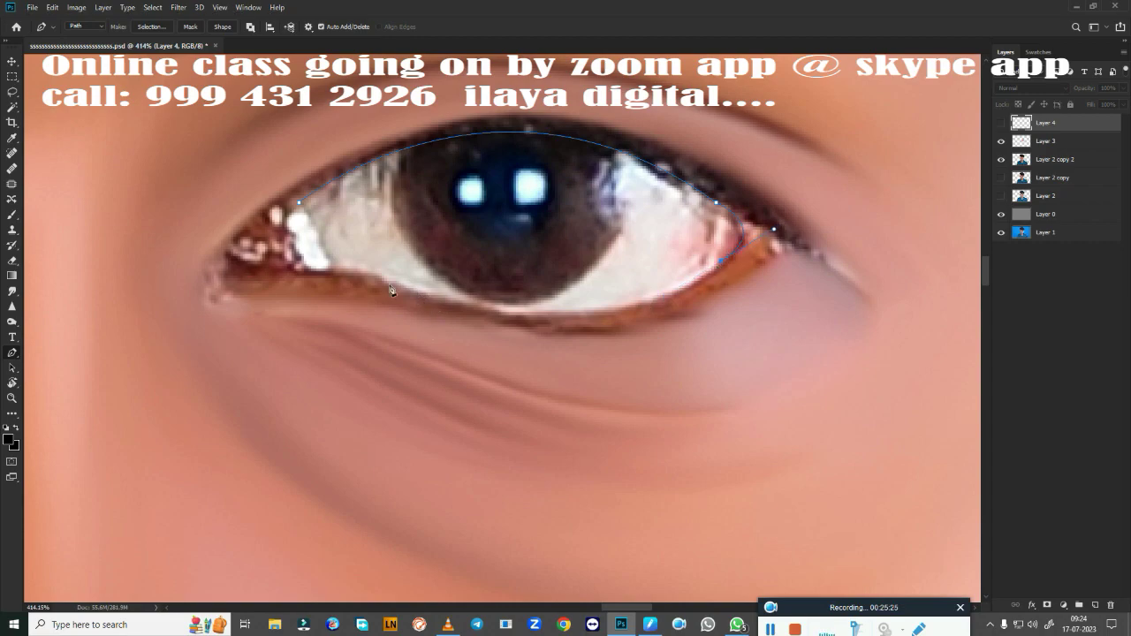
left_click_drag(389, 285, 142, 205)
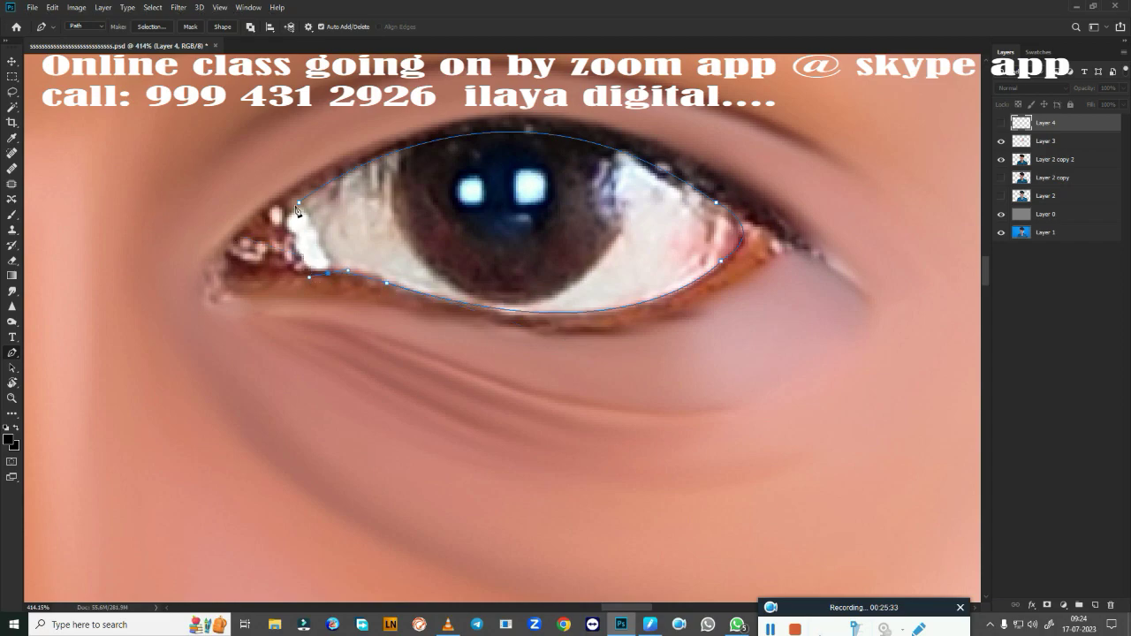
key("Escape")
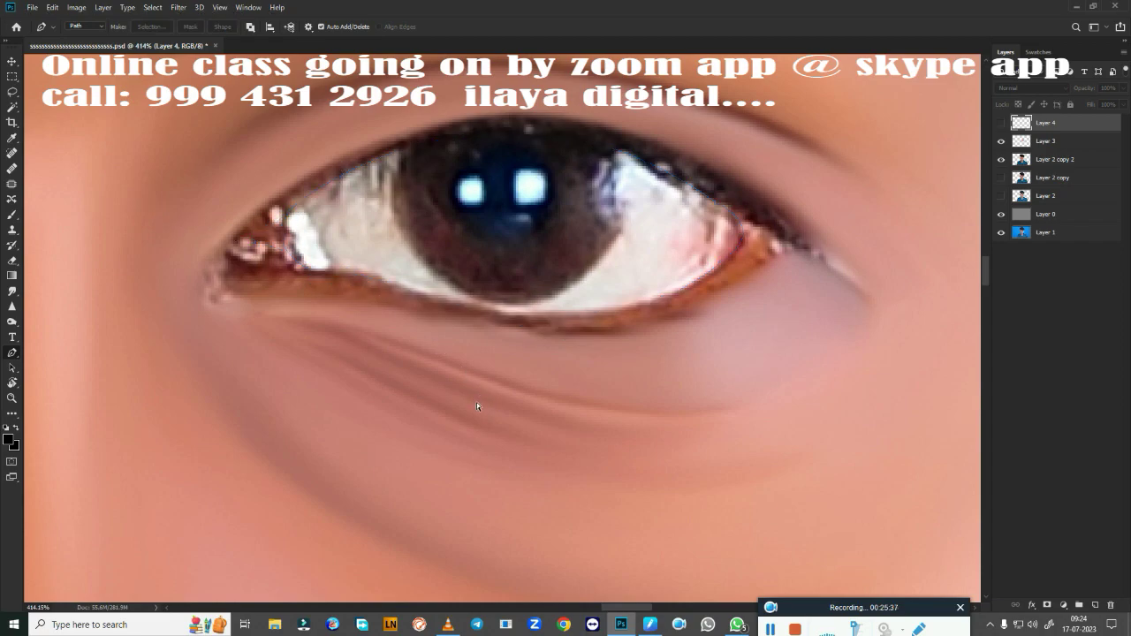
left_click(1001, 124)
key("shift+F6")
Step: Apply the feather, then smudge the eye white and the iris's left edge with a size-15 brush
key("Return")
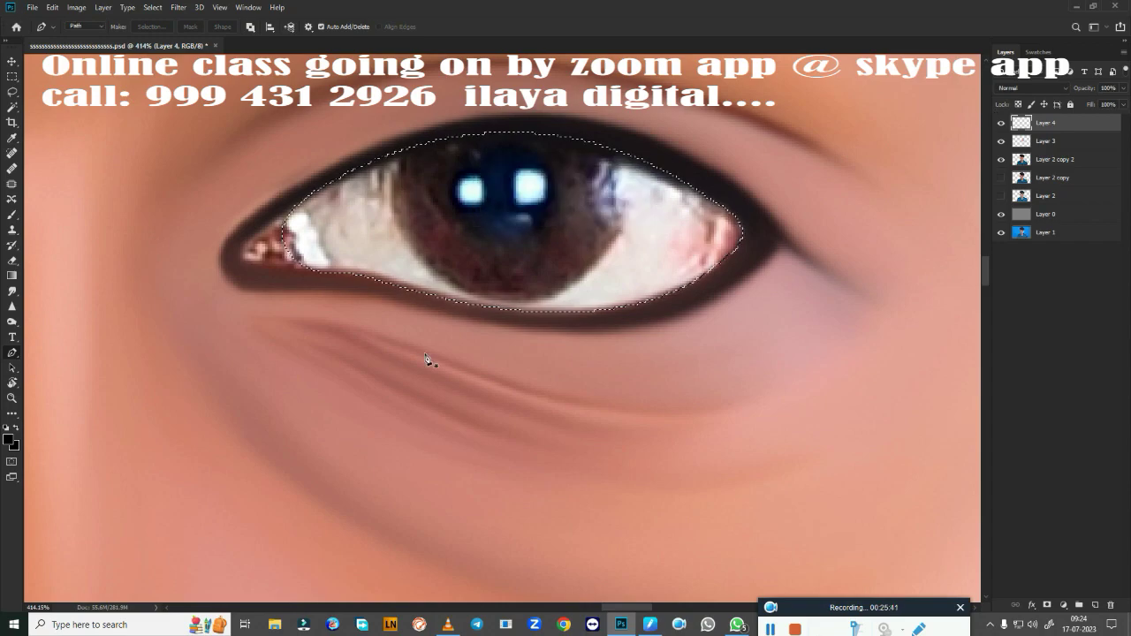
key("b")
key("r")
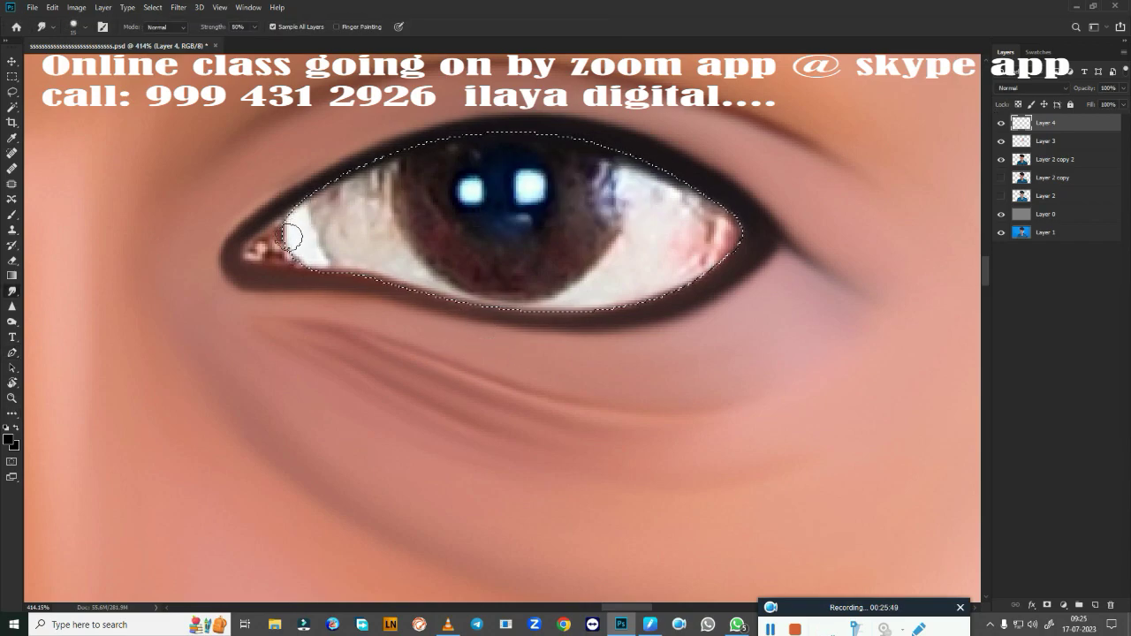
key("bracketright")
key("bracketright")
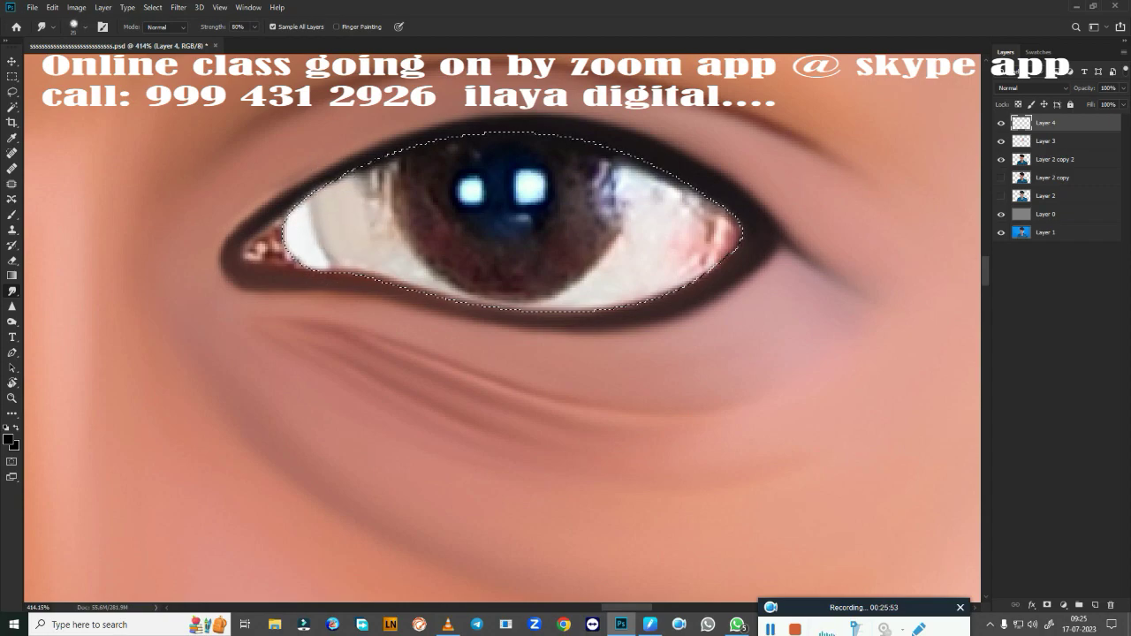
key("bracketleft")
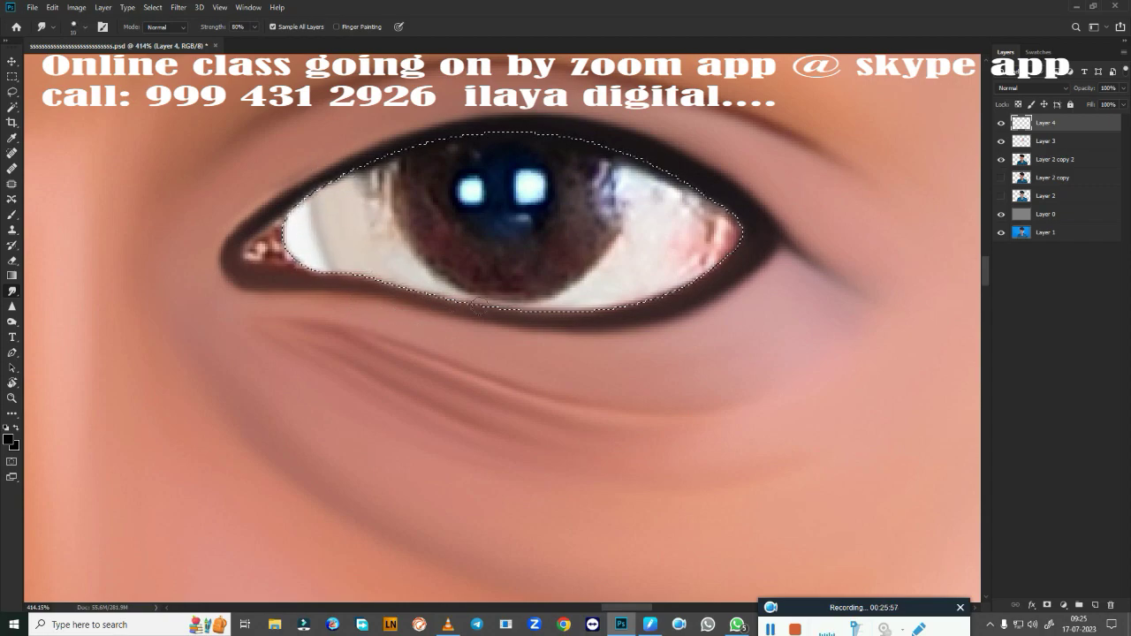
mouse_move(389, 247)
left_mouse_down()
mouse_move(380, 177)
mouse_move(371, 221)
left_mouse_up()
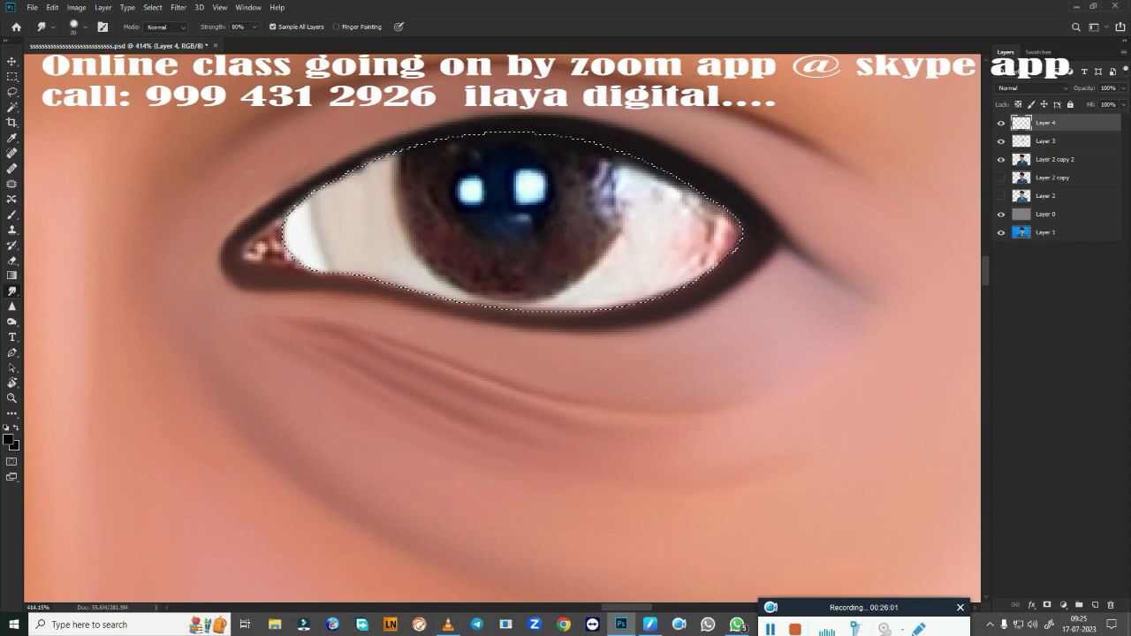
left_click_drag(380, 177, 383, 255)
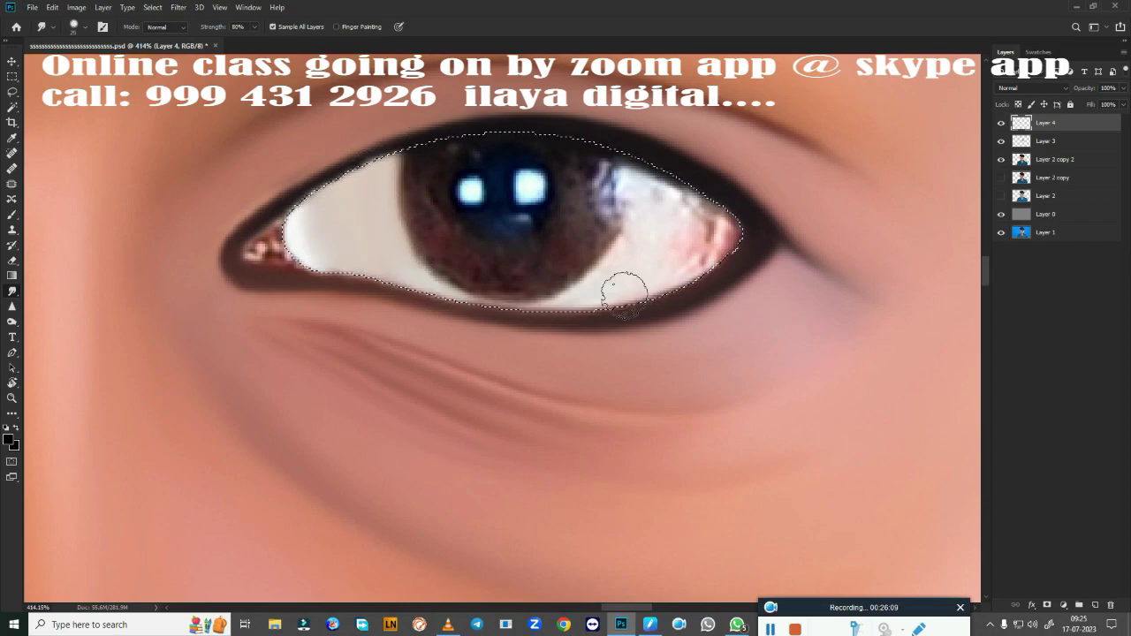
Step: At brush size 20, soften the upper right iris edge and blend the pink eye corner
key("bracketleft")
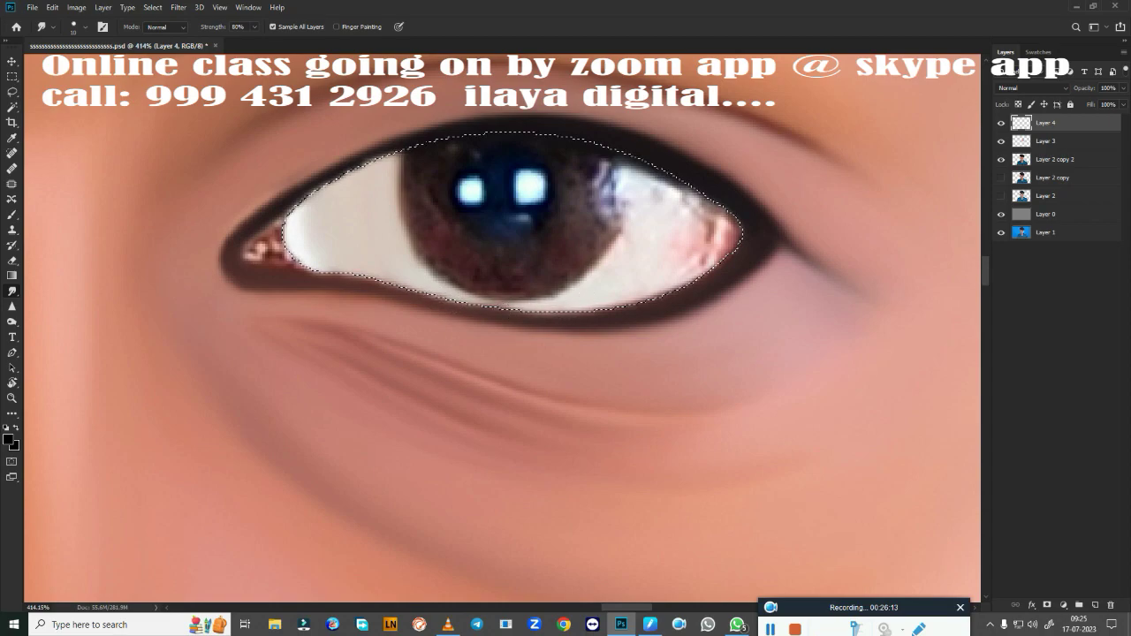
key("bracketright")
left_click_drag(645, 187, 638, 146)
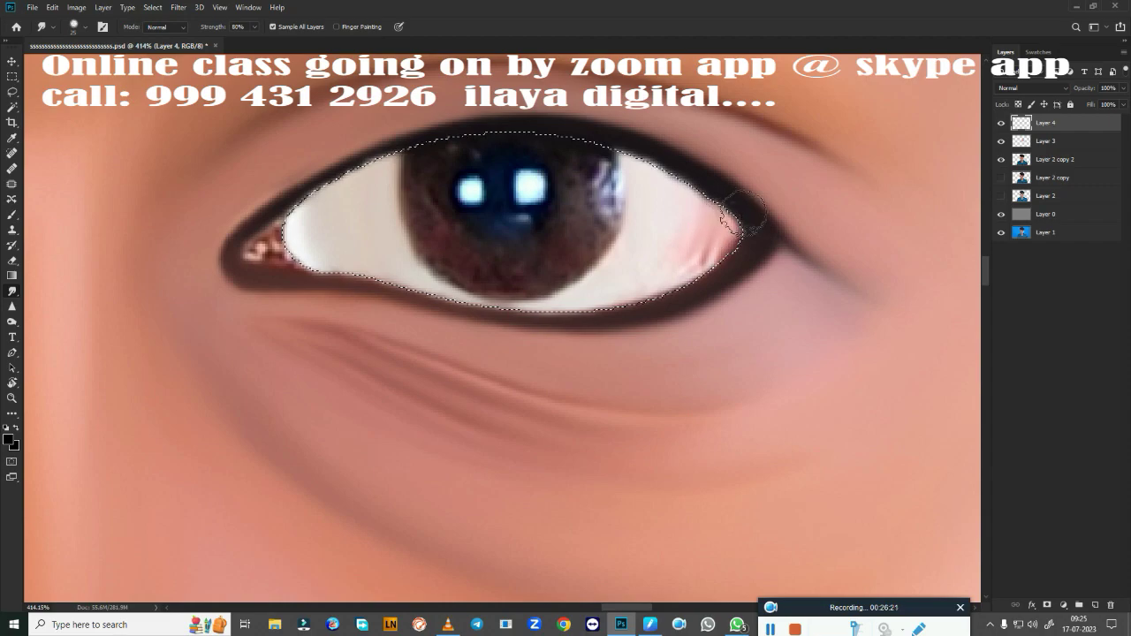
left_click_drag(742, 212, 667, 273)
left_click_drag(727, 241, 669, 270)
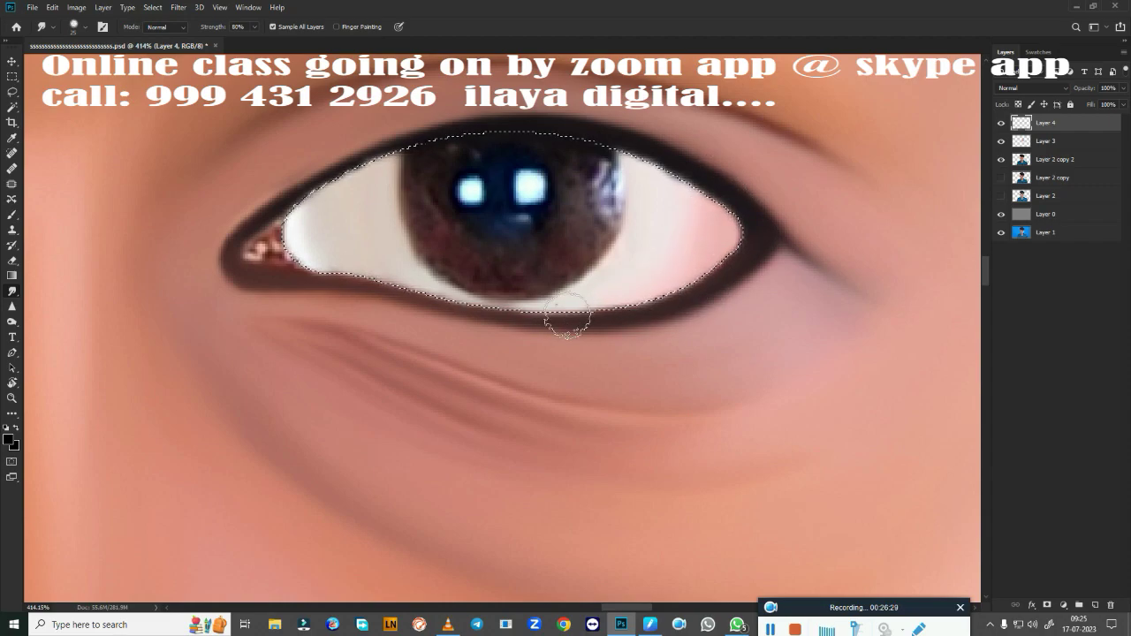
key("b")
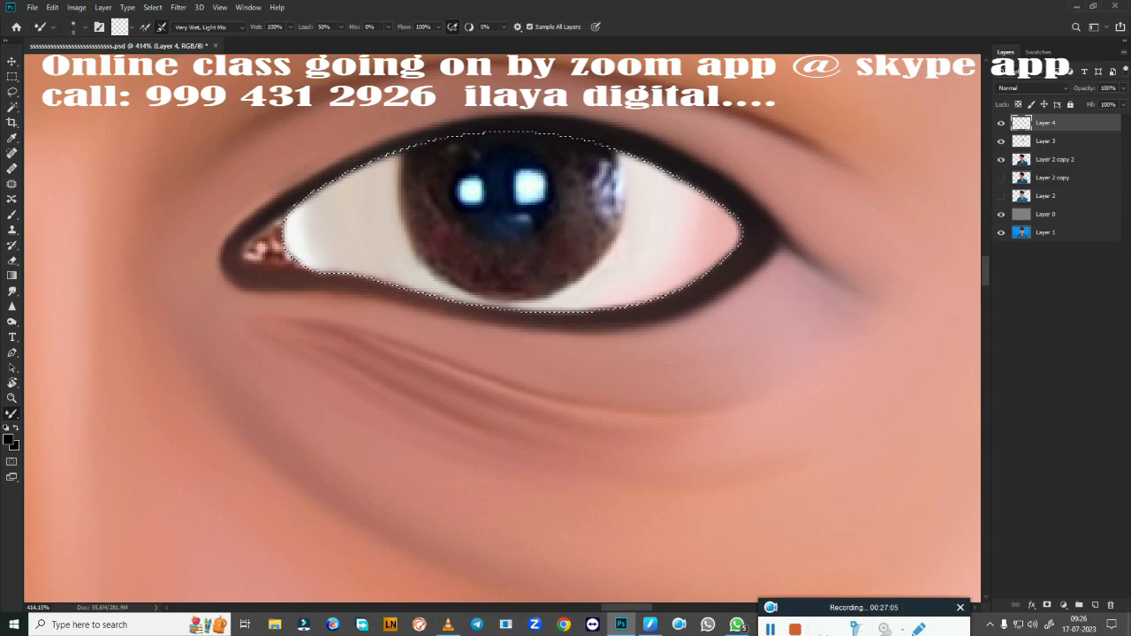
Step: Deselect and smudge the red inner eye corner into the surrounding skin tone
key("ctrl+d")
left_click_drag(492, 374, 626, 344)
key("r")
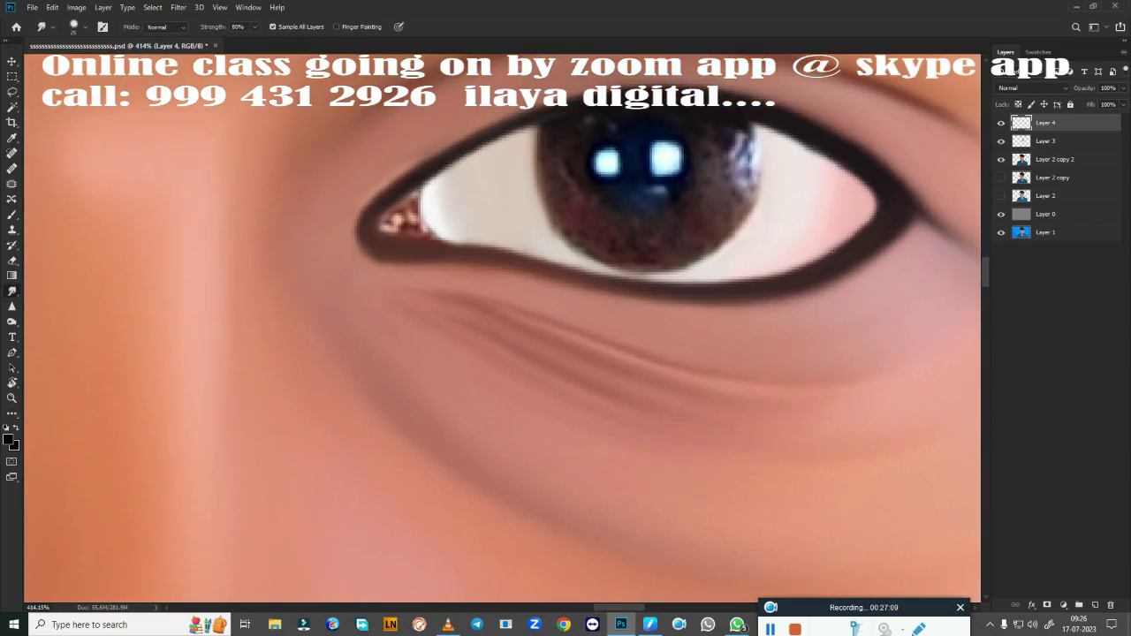
left_click_drag(397, 219, 416, 200)
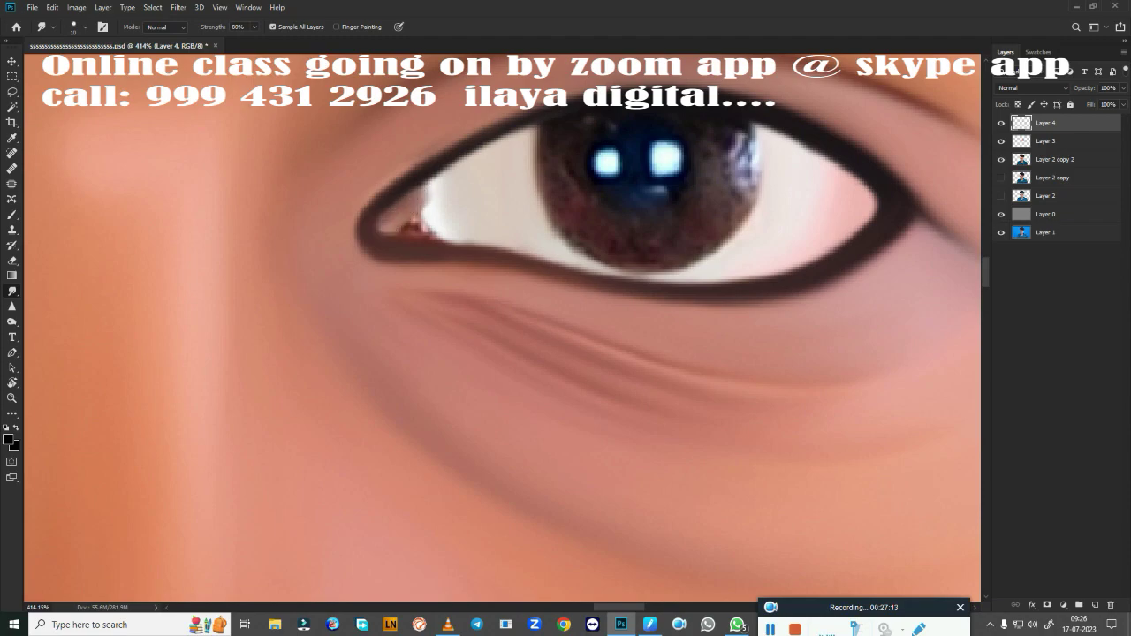
mouse_move(388, 231)
left_mouse_down()
mouse_move(408, 235)
mouse_move(404, 215)
mouse_move(442, 212)
mouse_move(443, 202)
mouse_move(452, 226)
mouse_move(447, 196)
mouse_move(446, 212)
mouse_move(460, 214)
mouse_move(459, 196)
left_mouse_up()
key("bracketright")
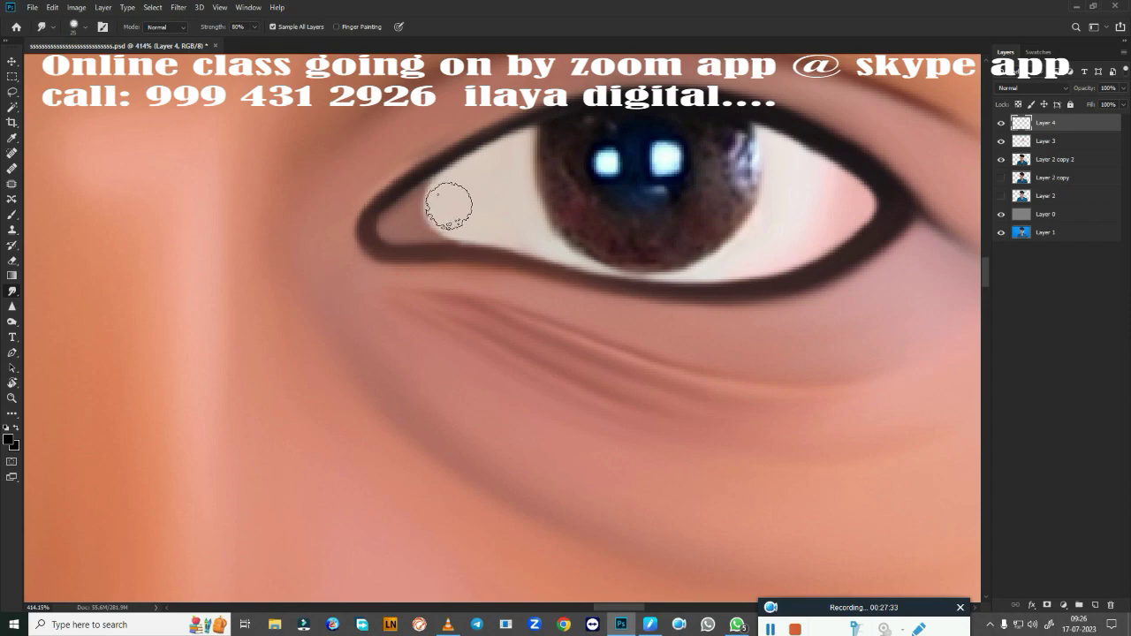
key("ctrl+0")
left_click_drag(653, 399, 624, 369)
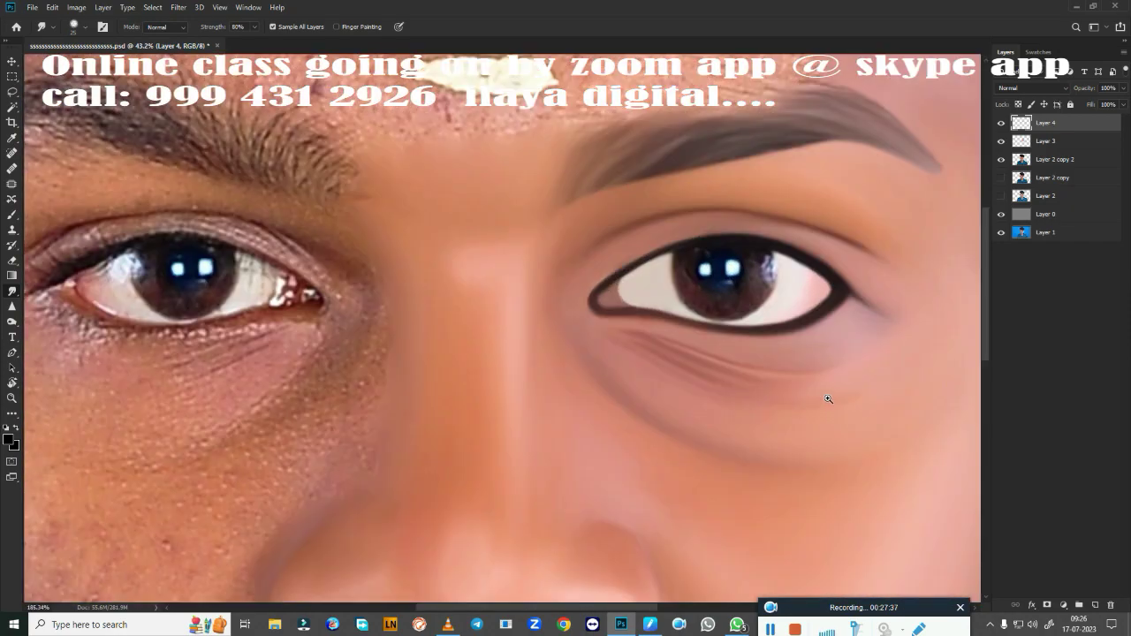
Step: Delete Layer 3, show Layer 4 again, and add a new empty Layer 5
left_click(1005, 134)
key("Delete")
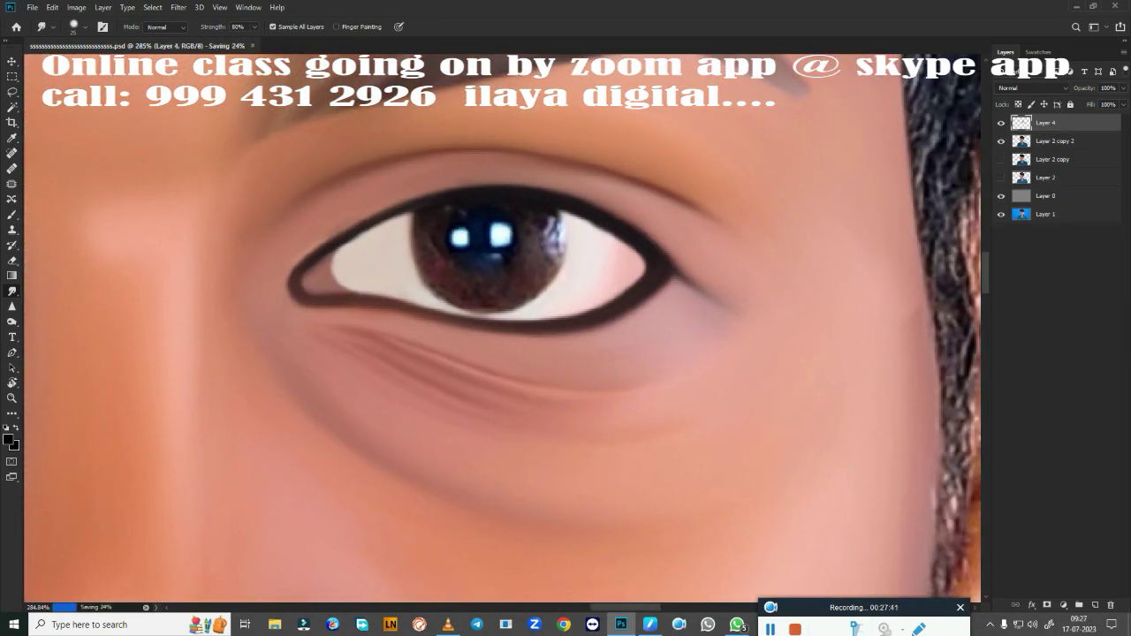
left_click(1001, 123)
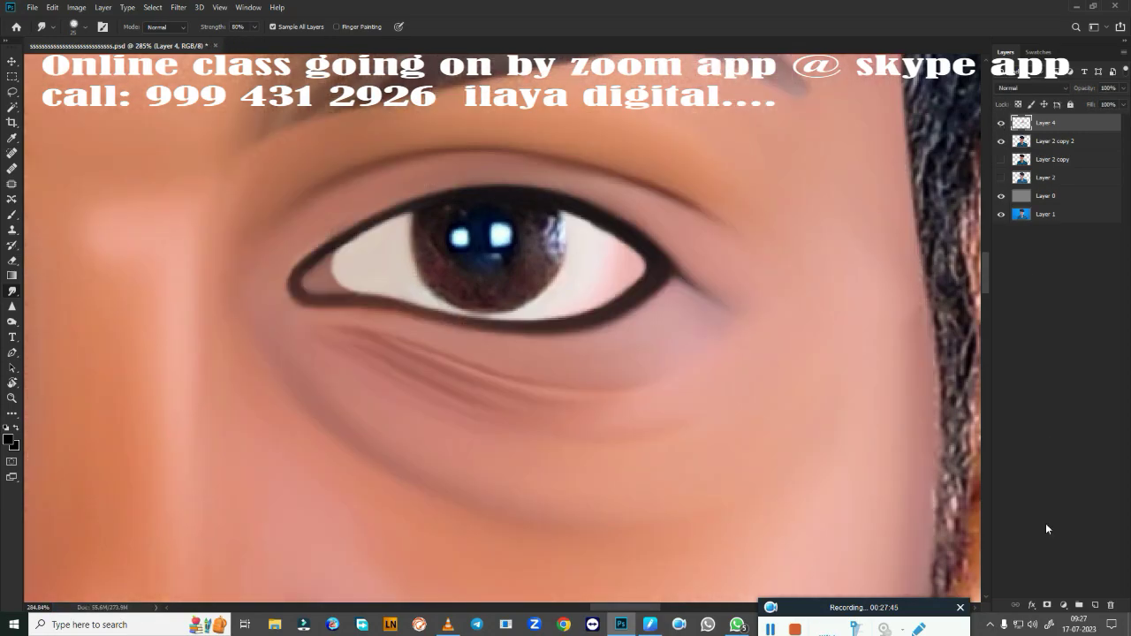
left_click(1095, 605)
scroll(731, 353, "up", 3)
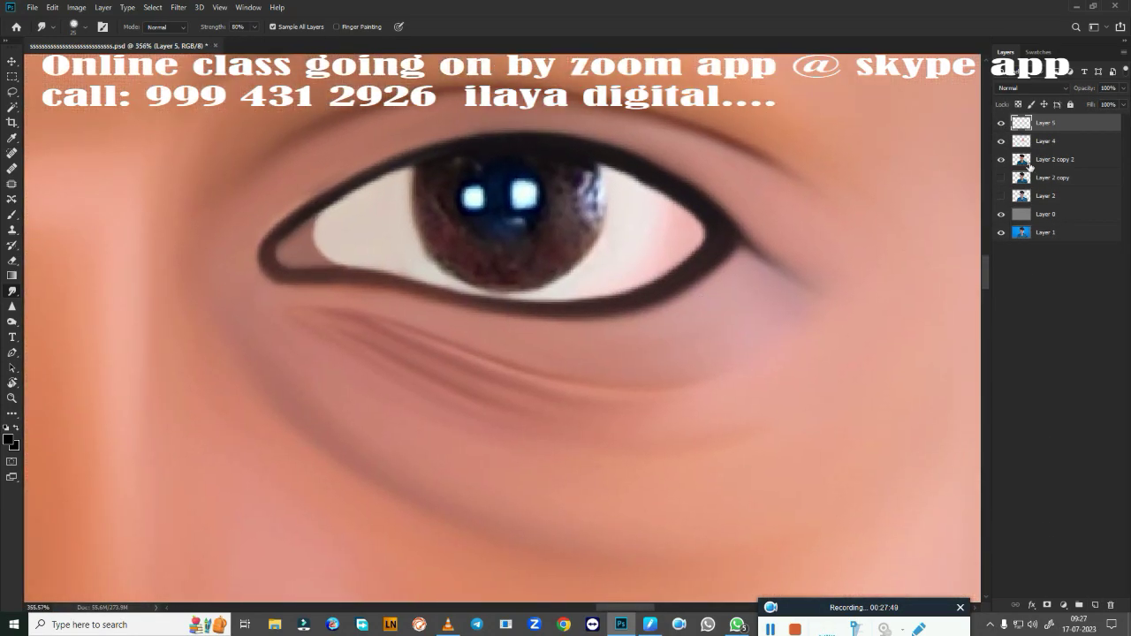
Step: With Layer 4 hidden, Mixer-Brush a brown lower-lid rim on Layer 5, then extend the eyeliner outward
left_click(1001, 142)
key("b")
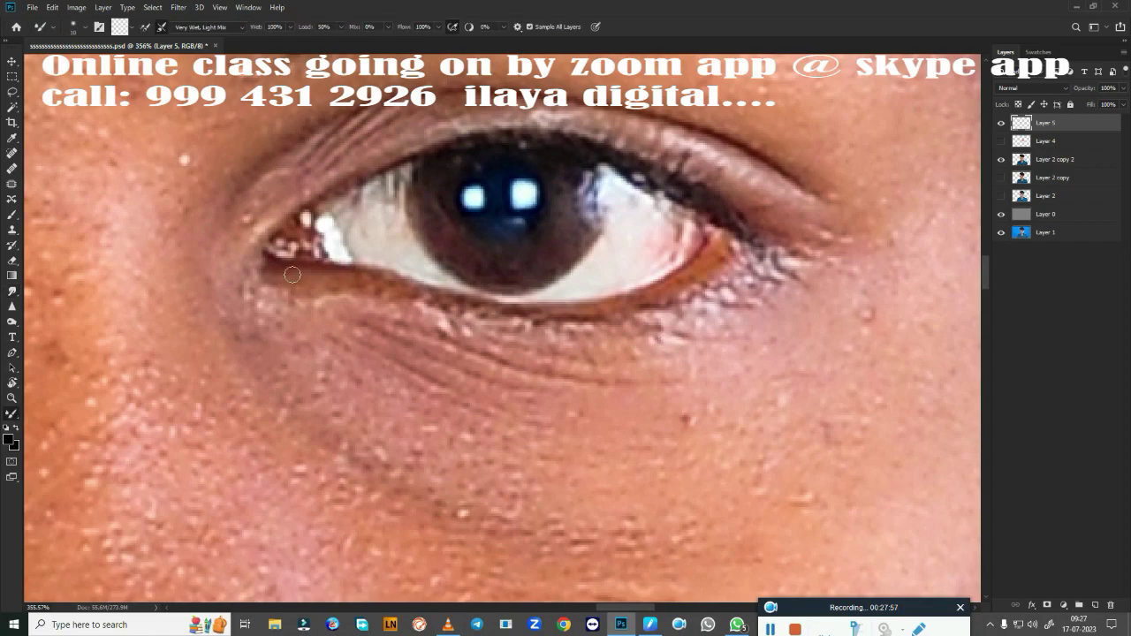
left_click_drag(679, 276, 487, 306)
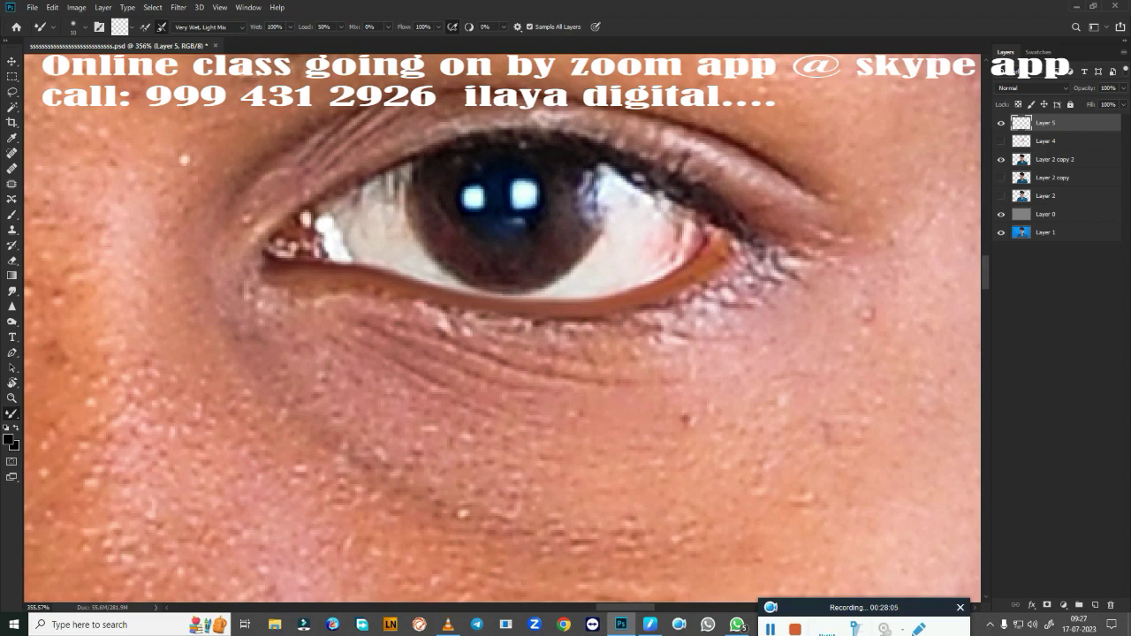
left_click_drag(267, 256, 263, 265)
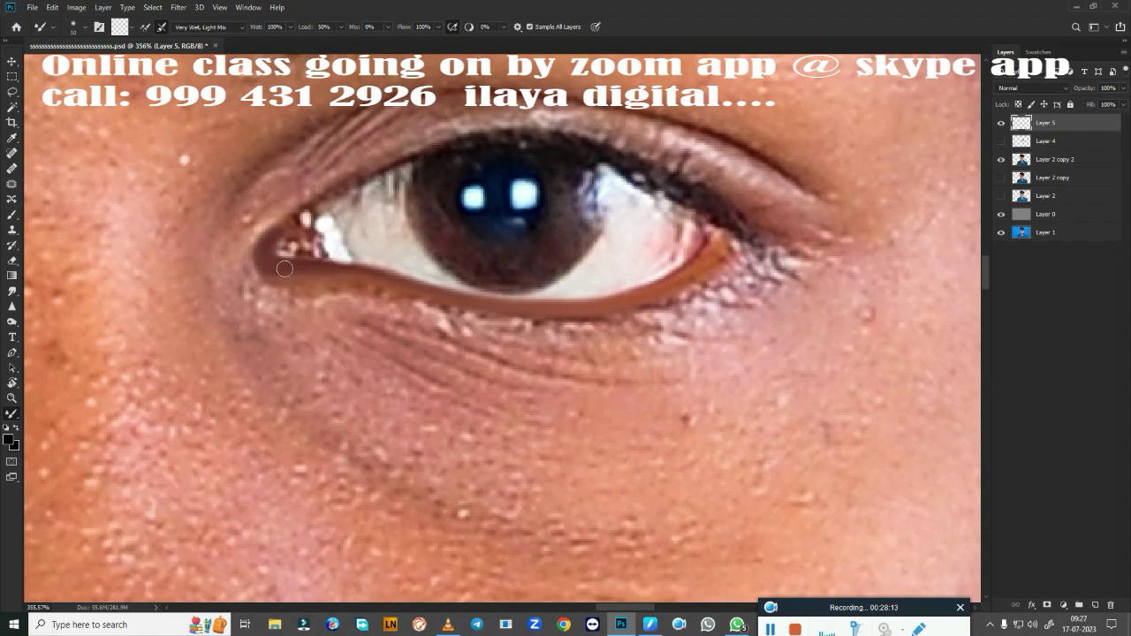
left_click_drag(284, 268, 342, 275)
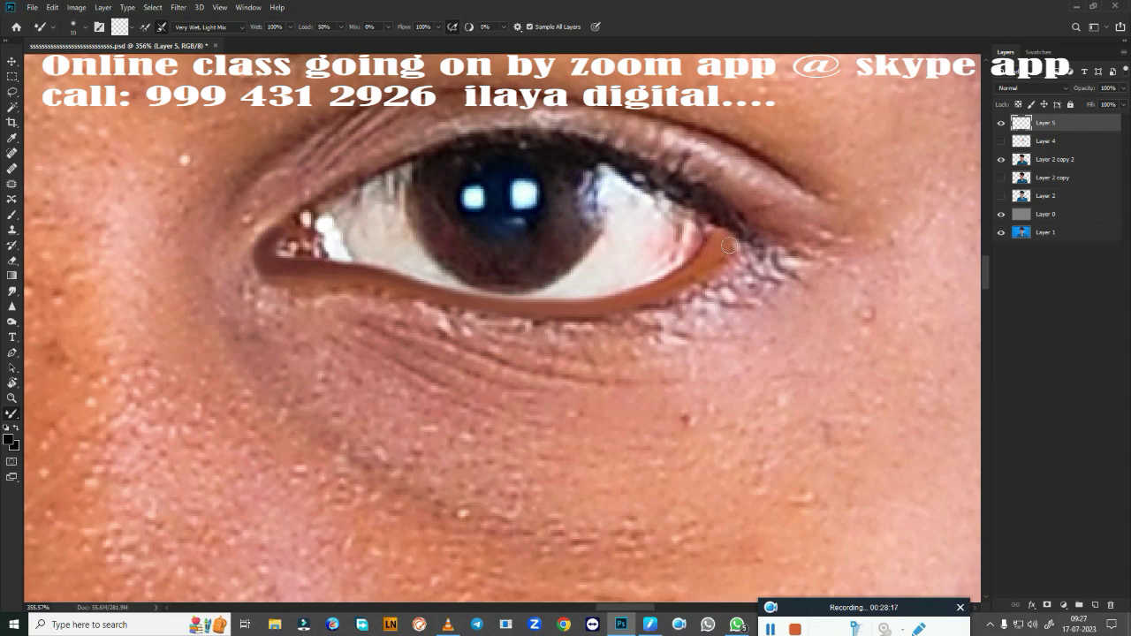
left_click_drag(729, 246, 652, 291)
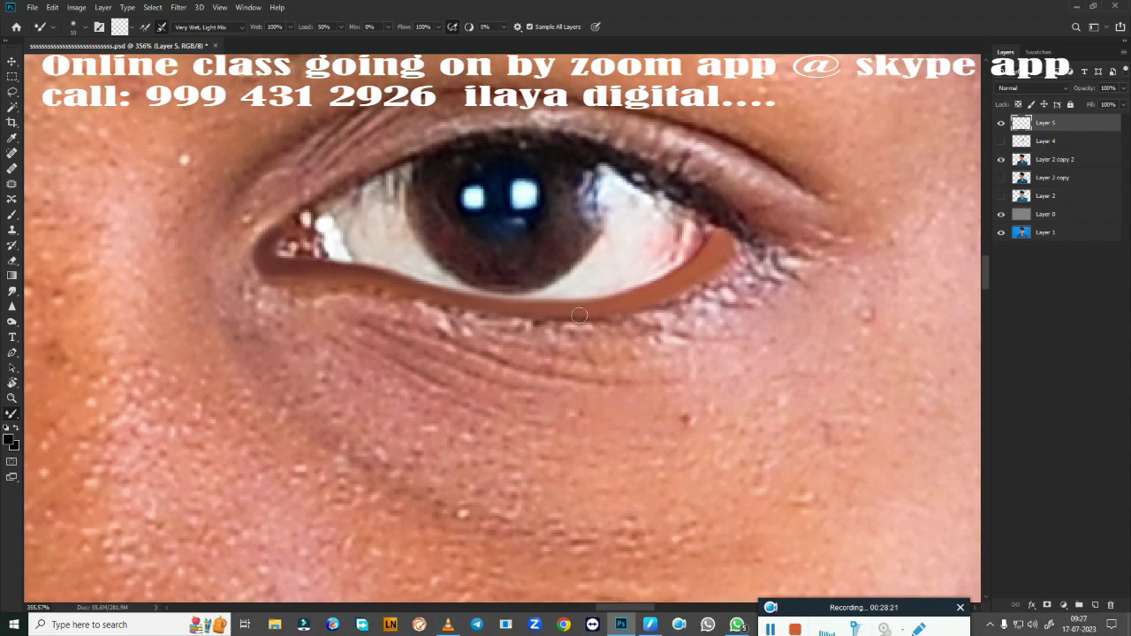
left_click_drag(583, 308, 729, 240)
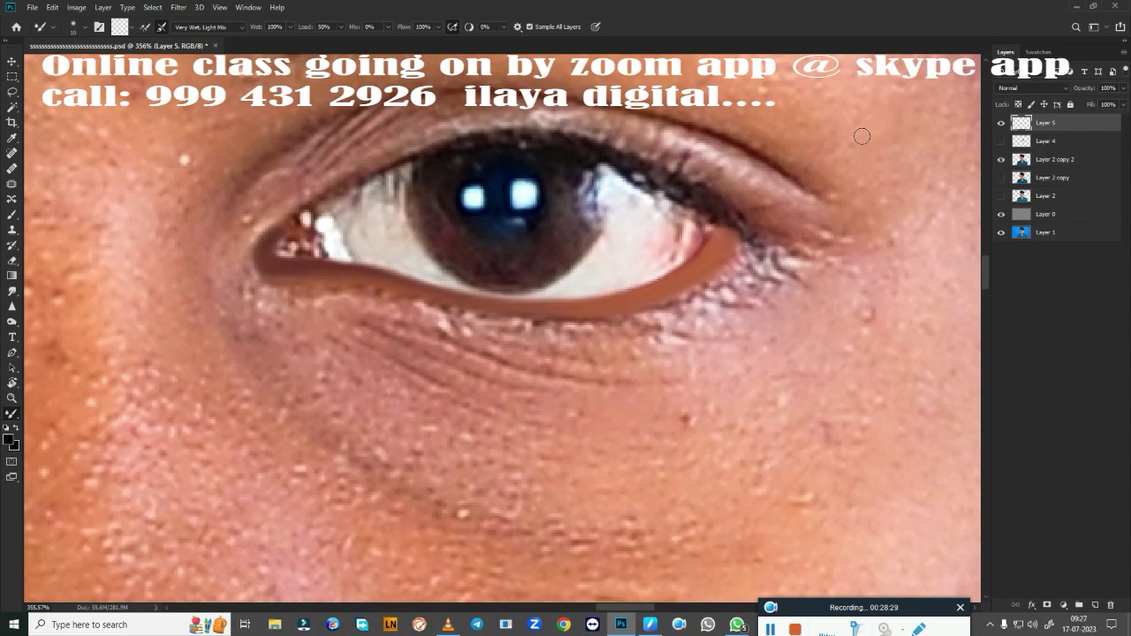
left_click(1001, 142)
left_click_drag(730, 227, 777, 265)
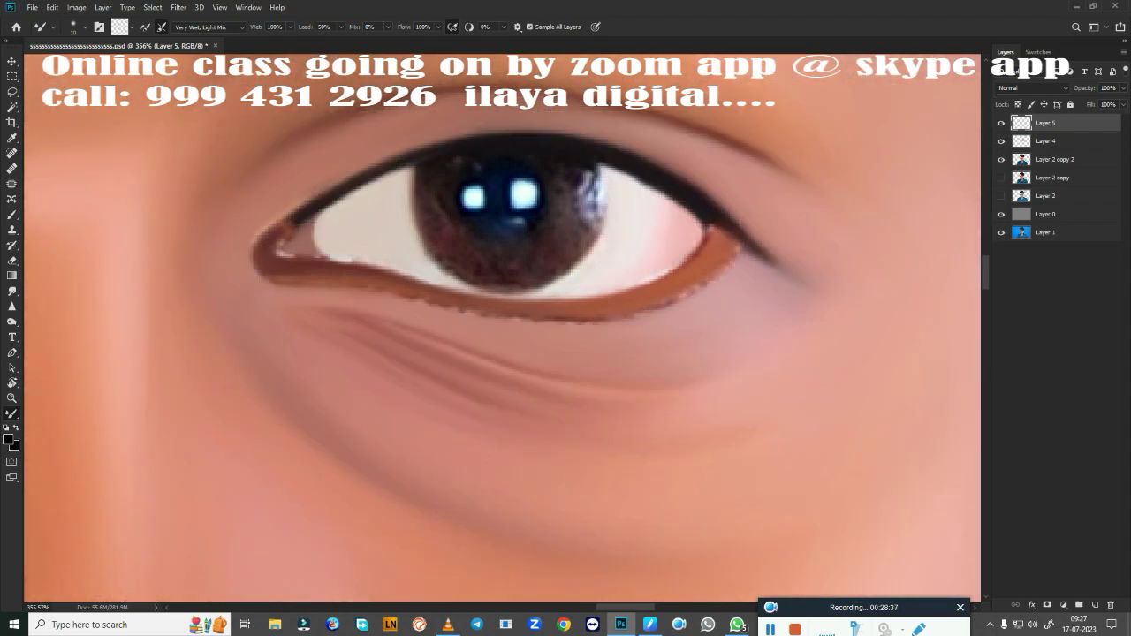
Step: Smudge the jagged lower-lid line into a smooth, clean brown edge
key("r")
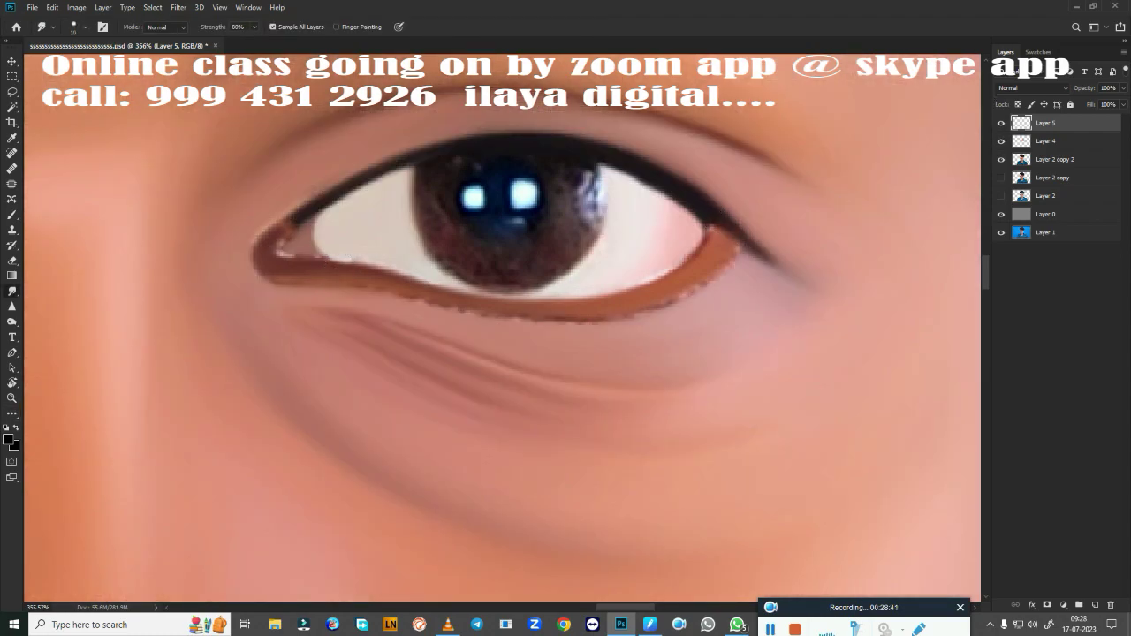
key("bracketleft")
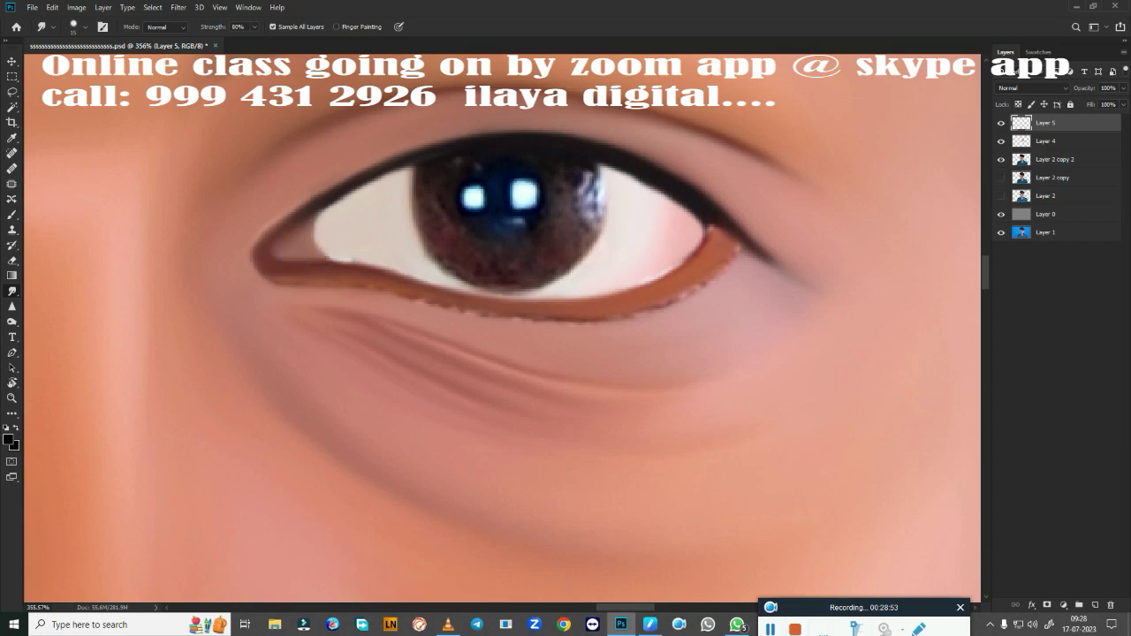
key("bracketright")
mouse_move(727, 276)
left_mouse_down()
mouse_move(656, 319)
mouse_move(726, 274)
mouse_move(516, 329)
mouse_move(418, 313)
left_mouse_up()
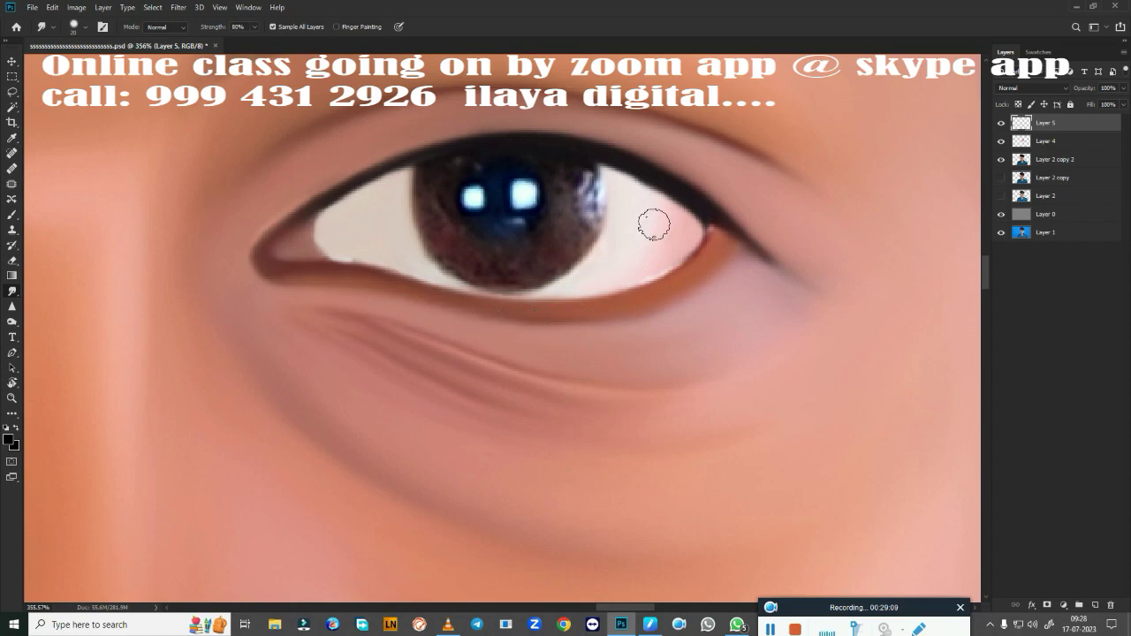
Step: Pull the eyeliner into a sharper outer wing and blend the eye white brighter
key("bracketleft")
mouse_move(717, 238)
left_mouse_down()
mouse_move(711, 260)
mouse_move(800, 272)
left_mouse_up()
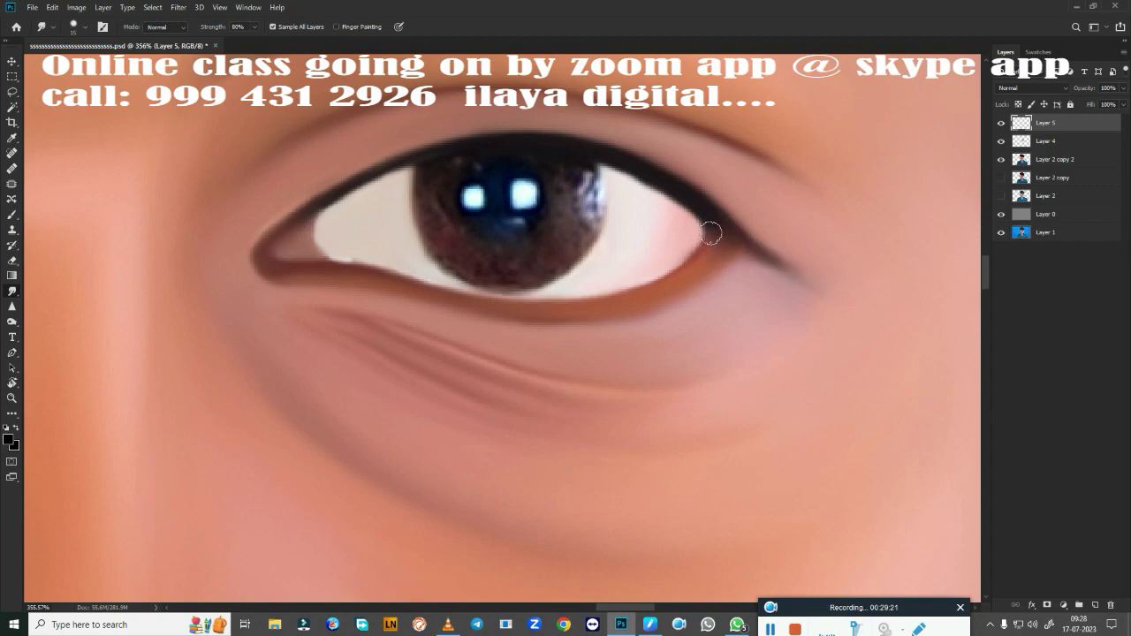
left_click_drag(343, 249, 371, 256)
scroll(571, 429, "down", 5)
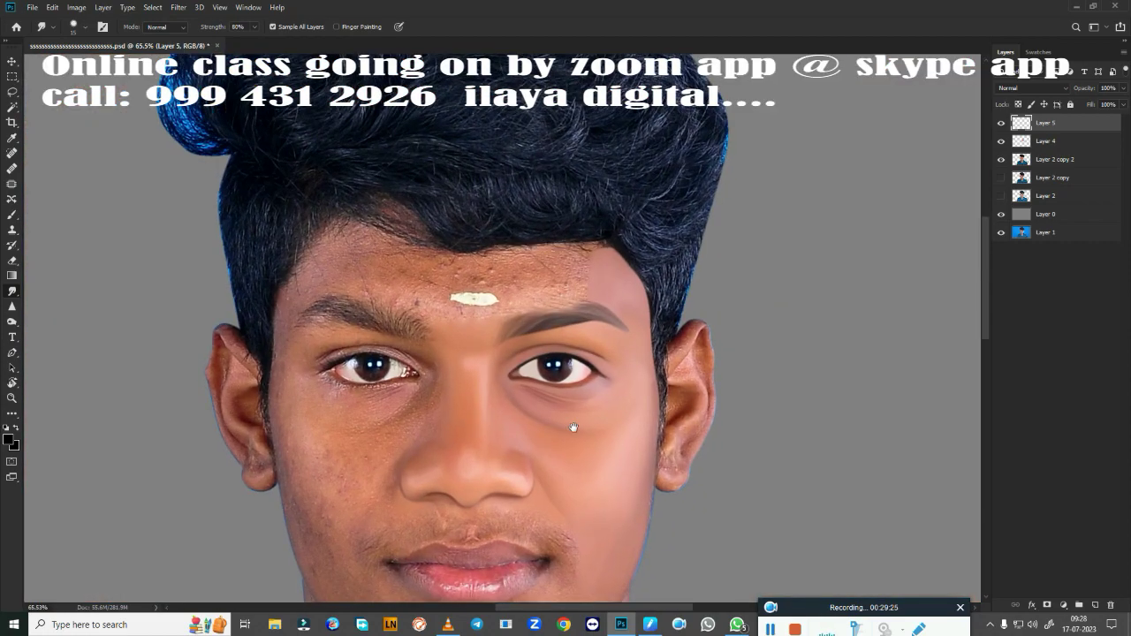
scroll(651, 341, "up", 2)
scroll(634, 293, "up", 2)
scroll(510, 415, "up", 1)
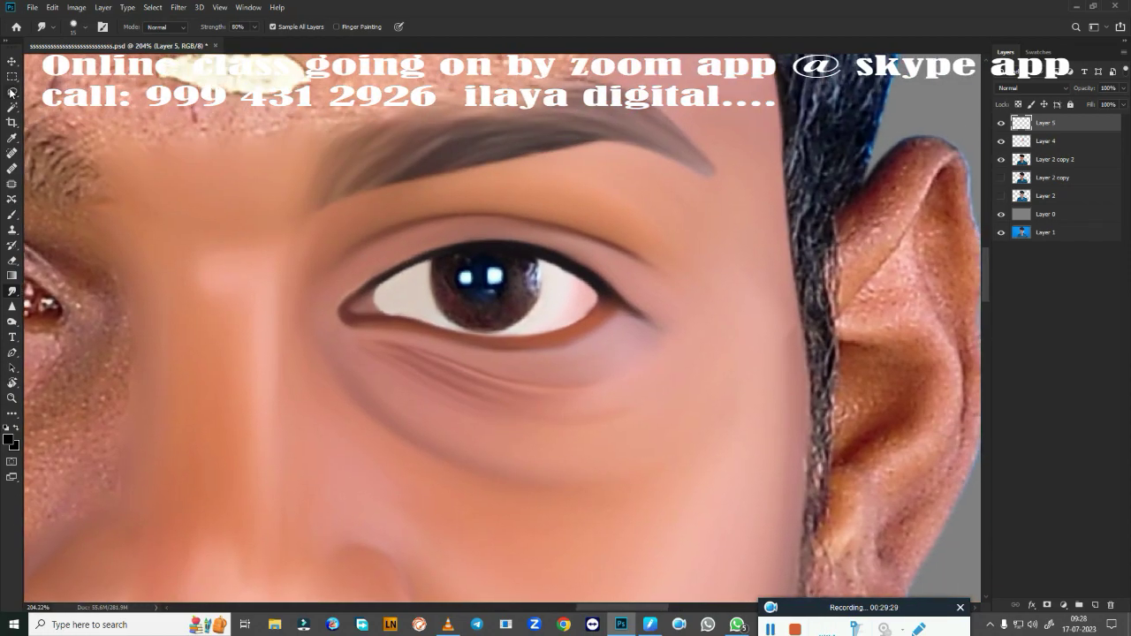
Step: Draw an elliptical marquee circle around the right eye's iris and nudge it up into place
right_click(13, 76)
left_click(62, 89)
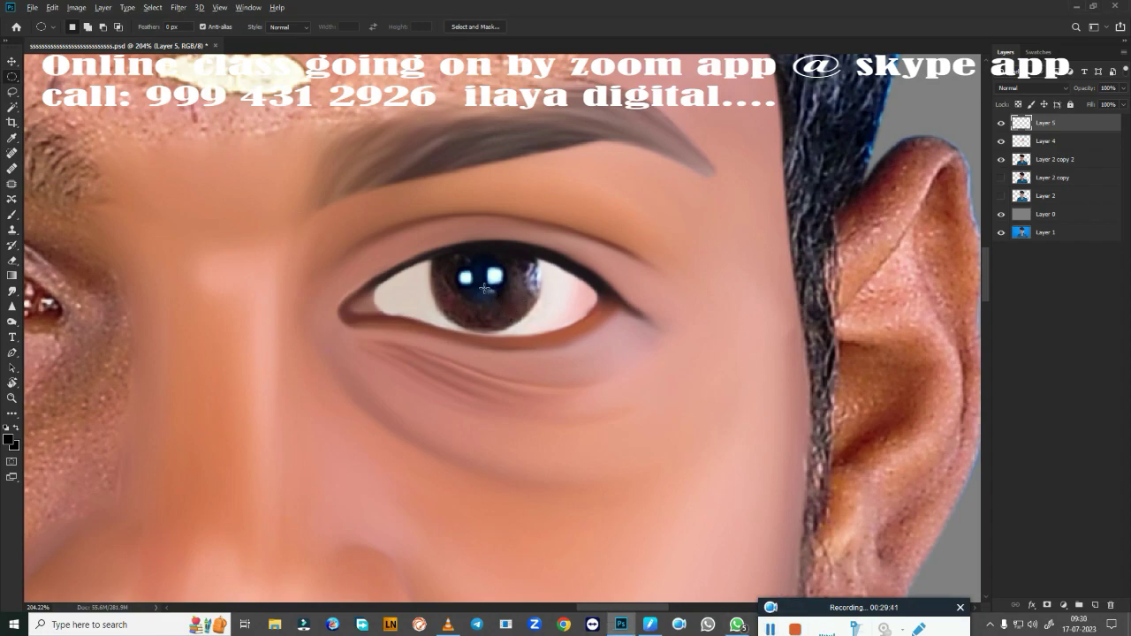
left_click_drag(484, 288, 545, 332)
scroll(560, 363, "up", 5)
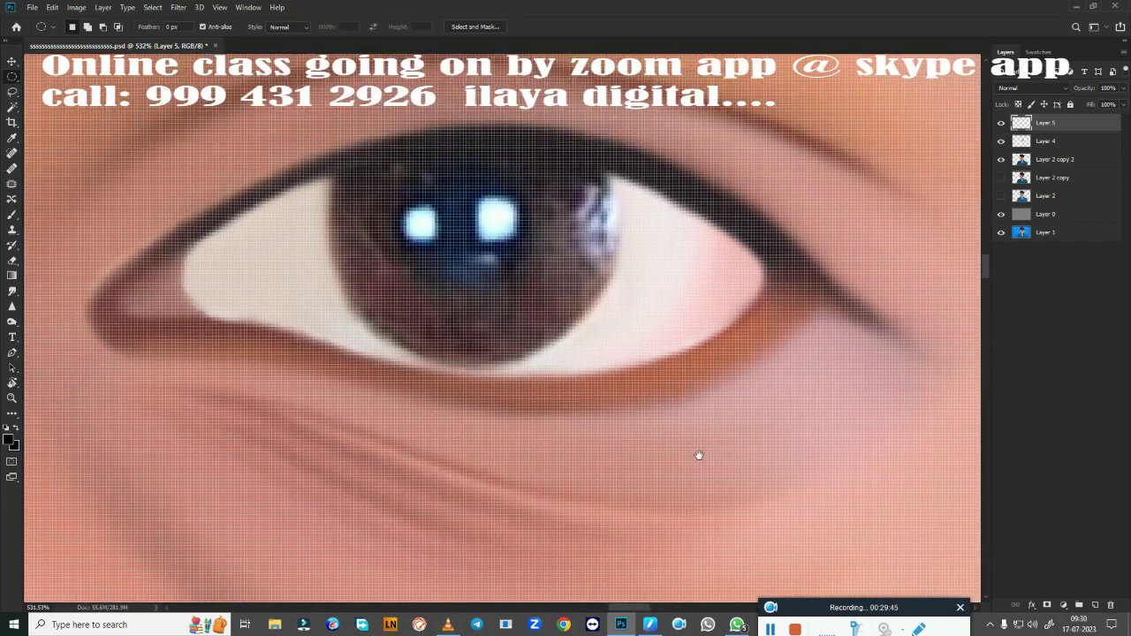
scroll(698, 455, "down", 3)
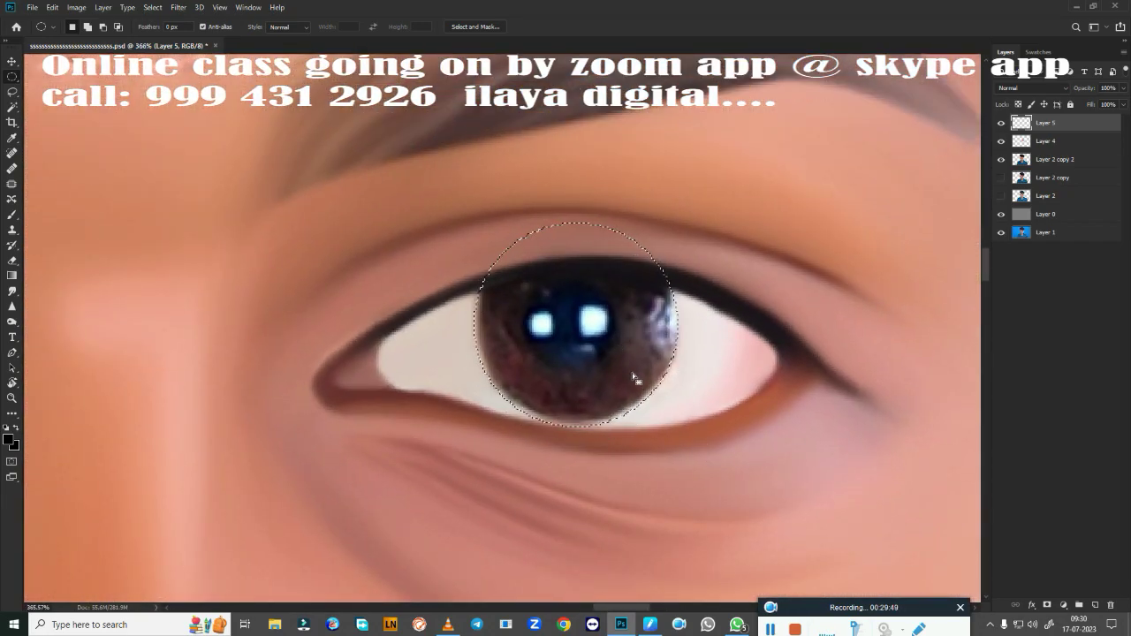
key("Up")
key("Up")
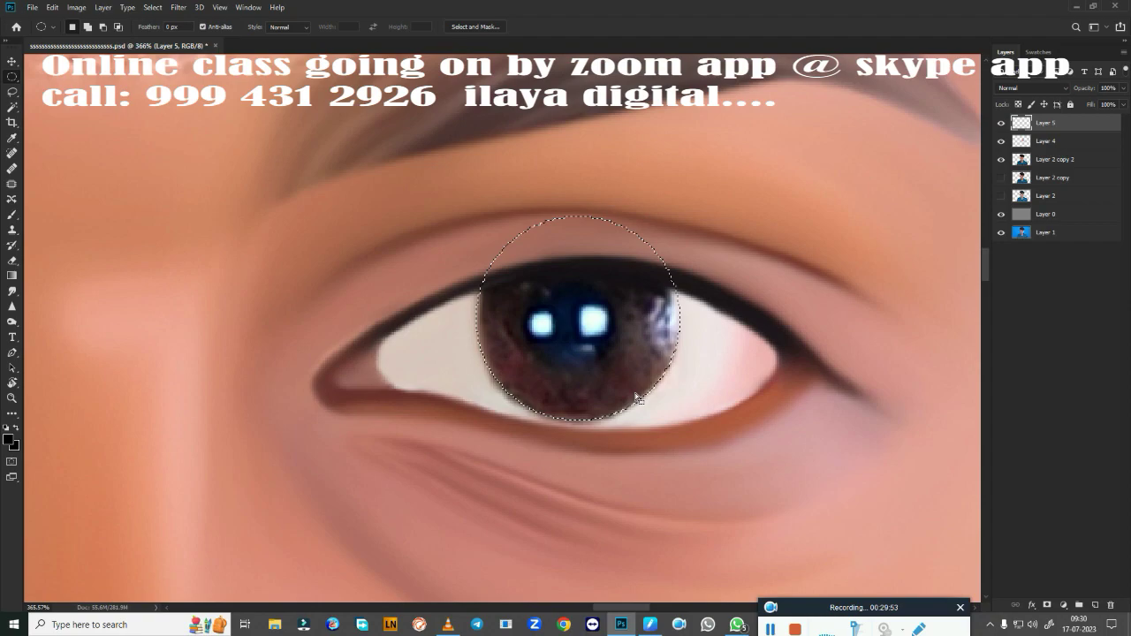
Step: Smudge with an enlarged brush to smear the selected iris into a solid near-black disc
key("r")
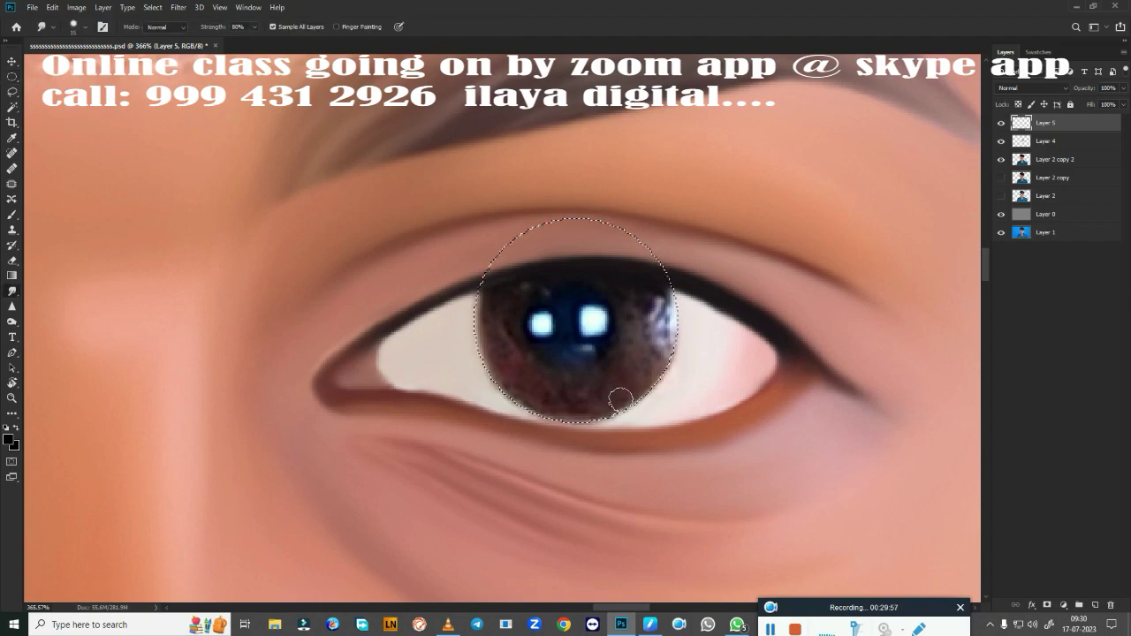
key("bracketright")
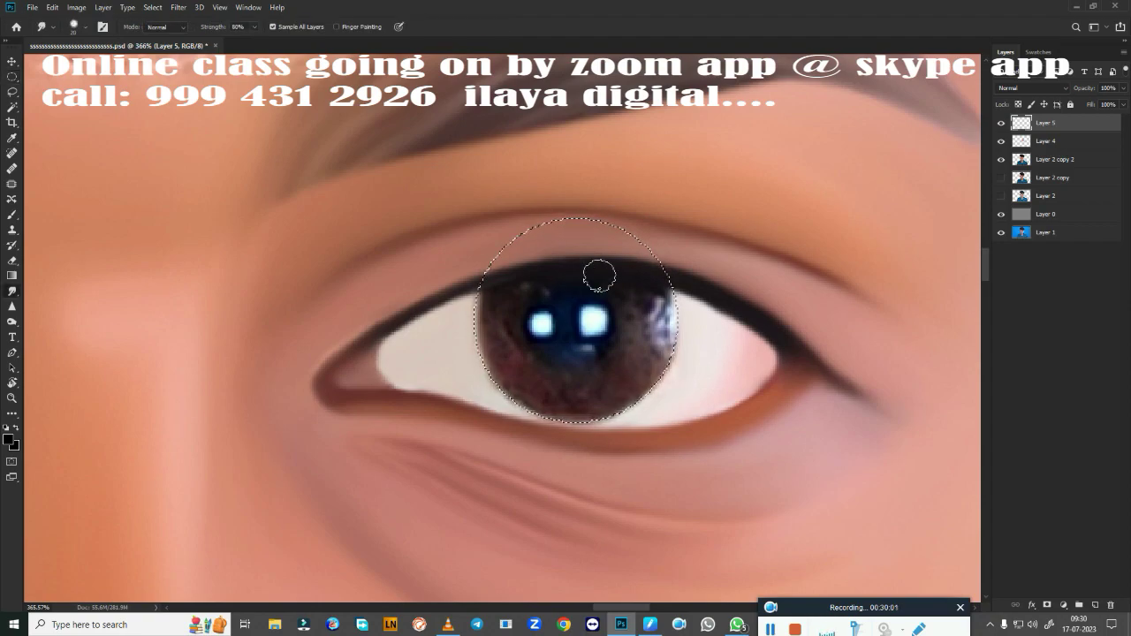
mouse_move(599, 276)
left_mouse_down()
mouse_move(644, 296)
mouse_move(644, 308)
mouse_move(530, 297)
mouse_move(492, 323)
mouse_move(531, 371)
mouse_move(583, 389)
mouse_move(570, 328)
mouse_move(495, 349)
mouse_move(539, 393)
mouse_move(603, 420)
mouse_move(671, 353)
left_mouse_up()
mouse_move(705, 399)
left_mouse_down()
mouse_move(658, 371)
mouse_move(627, 391)
mouse_move(669, 362)
left_mouse_up()
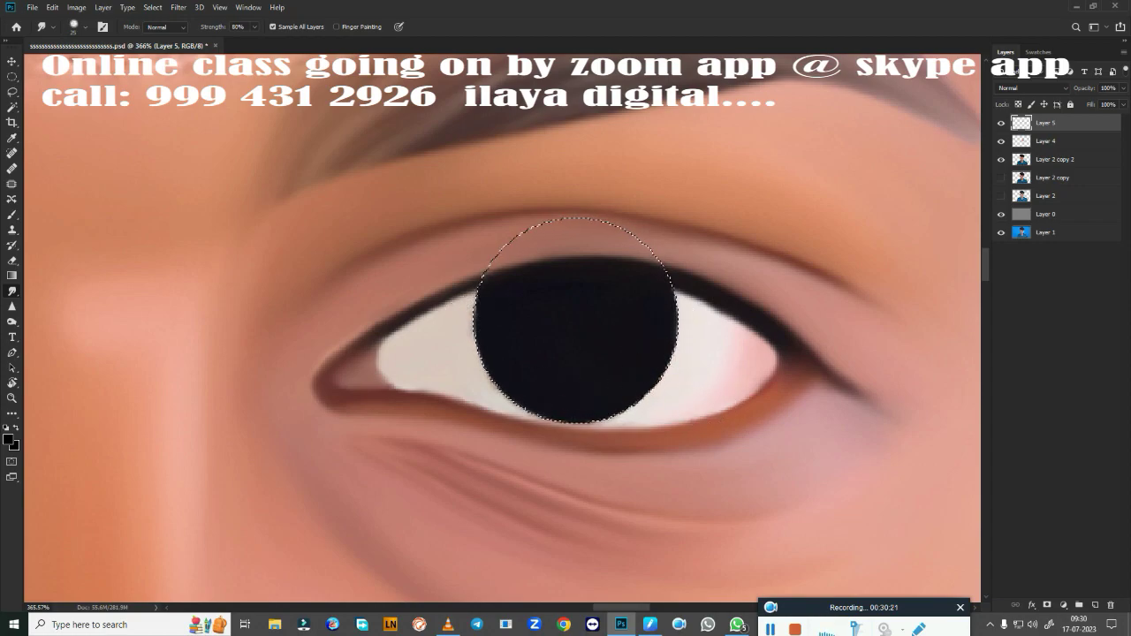
Step: On a new layer, select the pupil centre and smudge both catchlights away, leaving dark blue
left_click(1094, 604)
scroll(636, 376, "up", 2)
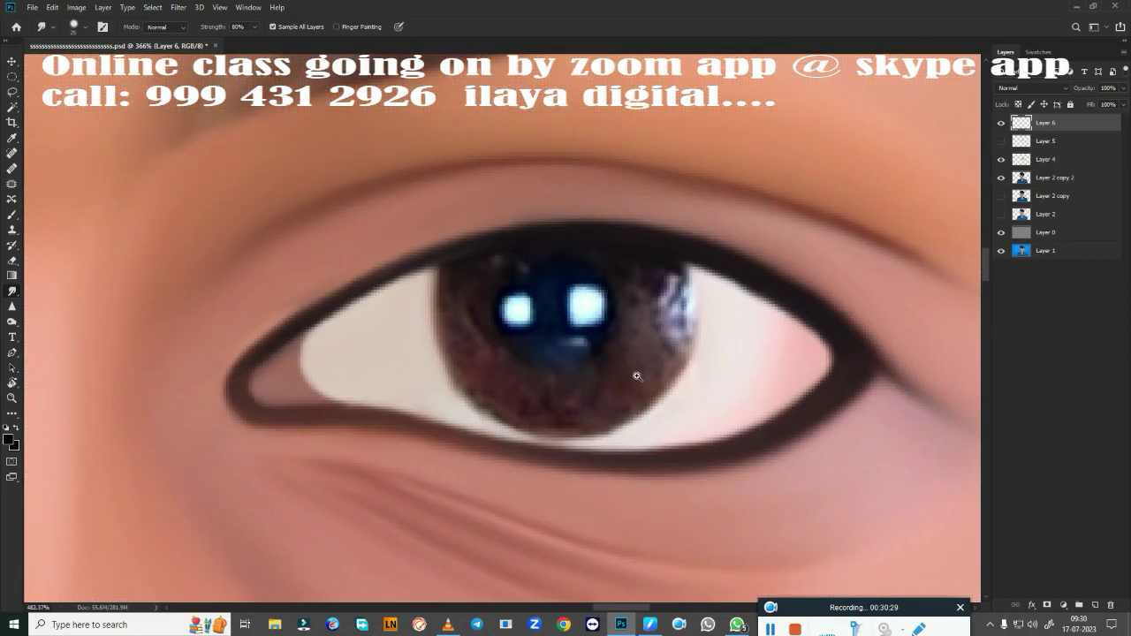
scroll(636, 376, "down", 1)
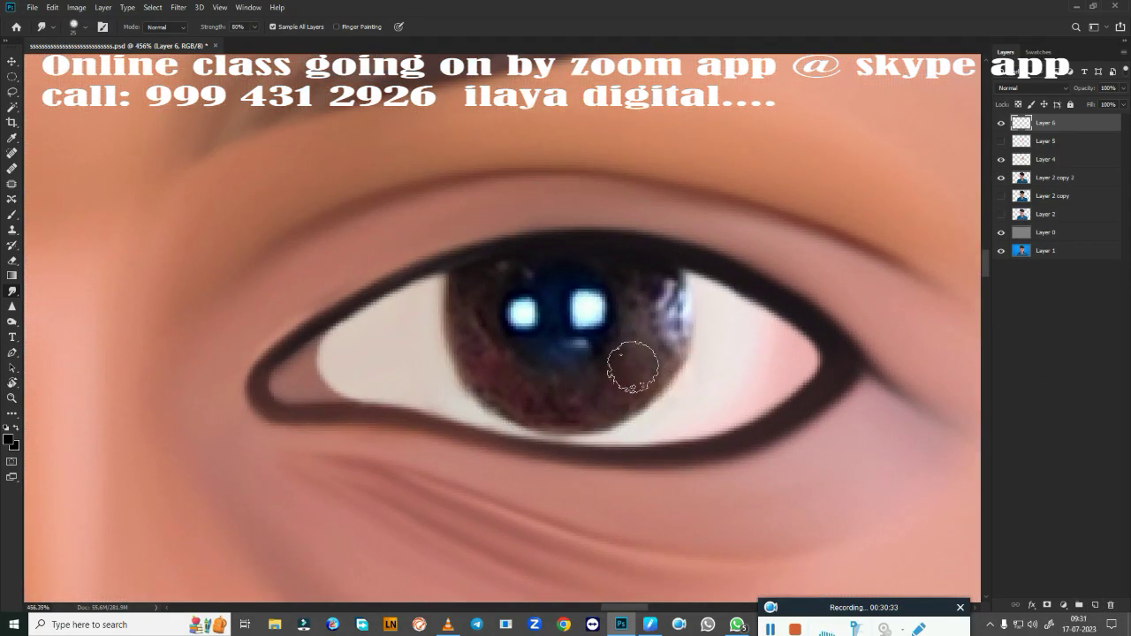
key("m")
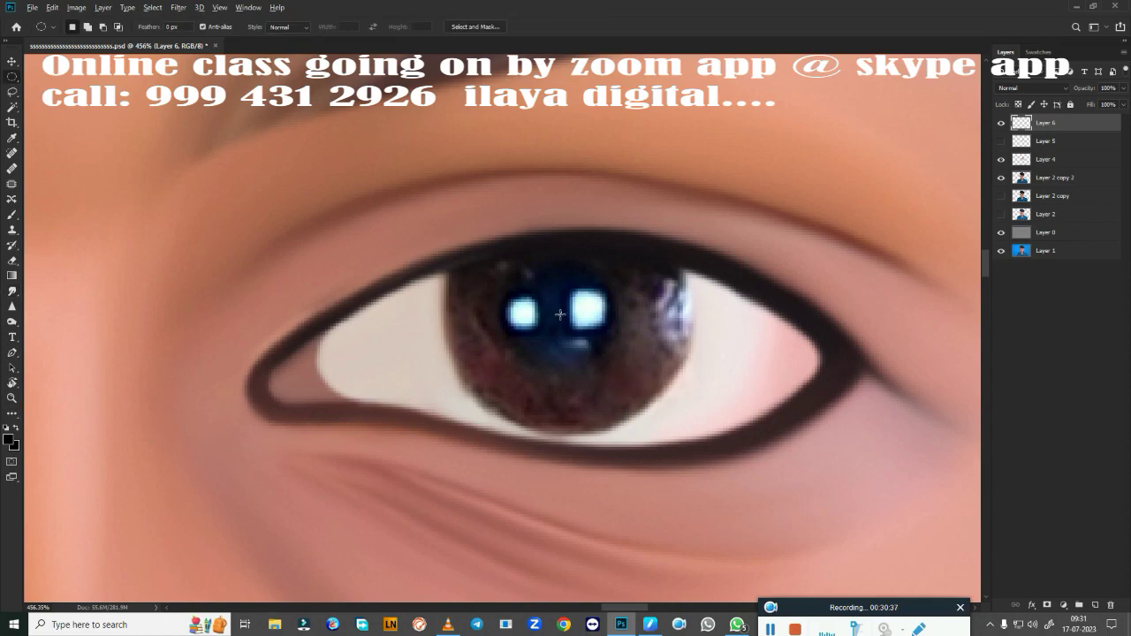
left_click_drag(559, 313, 617, 371)
key("r")
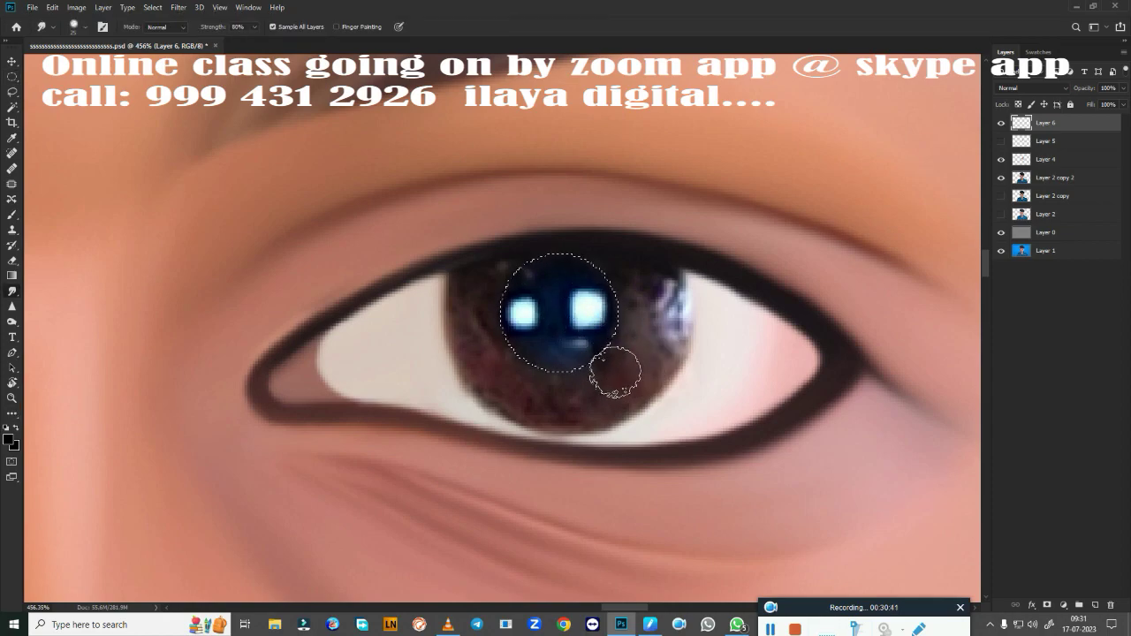
left_click_drag(594, 311, 584, 328)
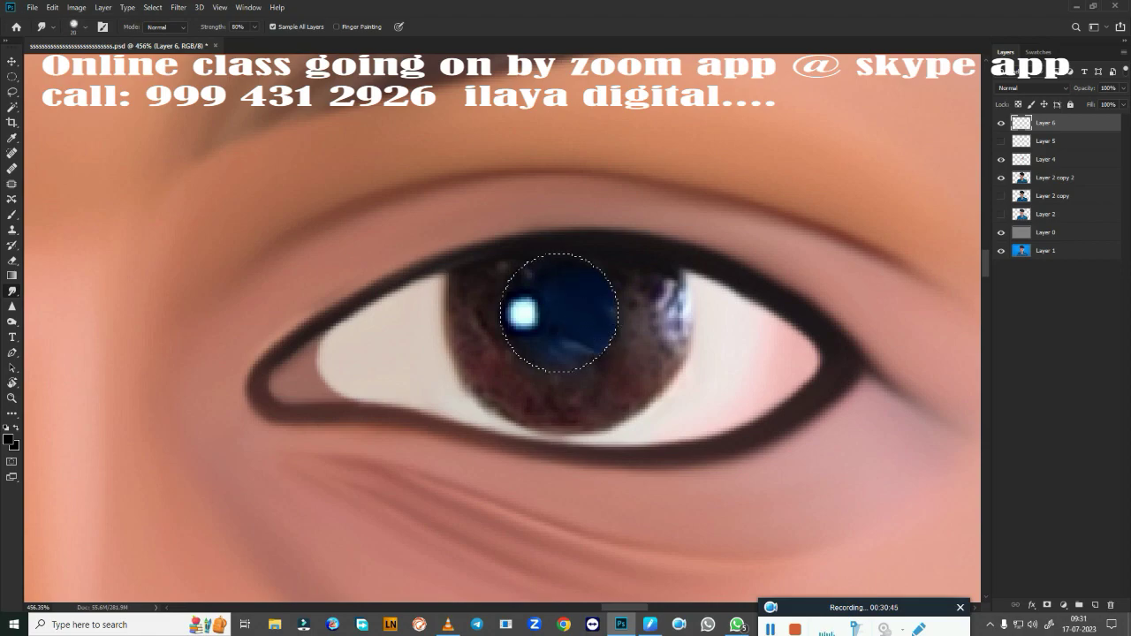
mouse_move(517, 292)
left_mouse_down()
mouse_move(530, 318)
mouse_move(570, 257)
left_mouse_up()
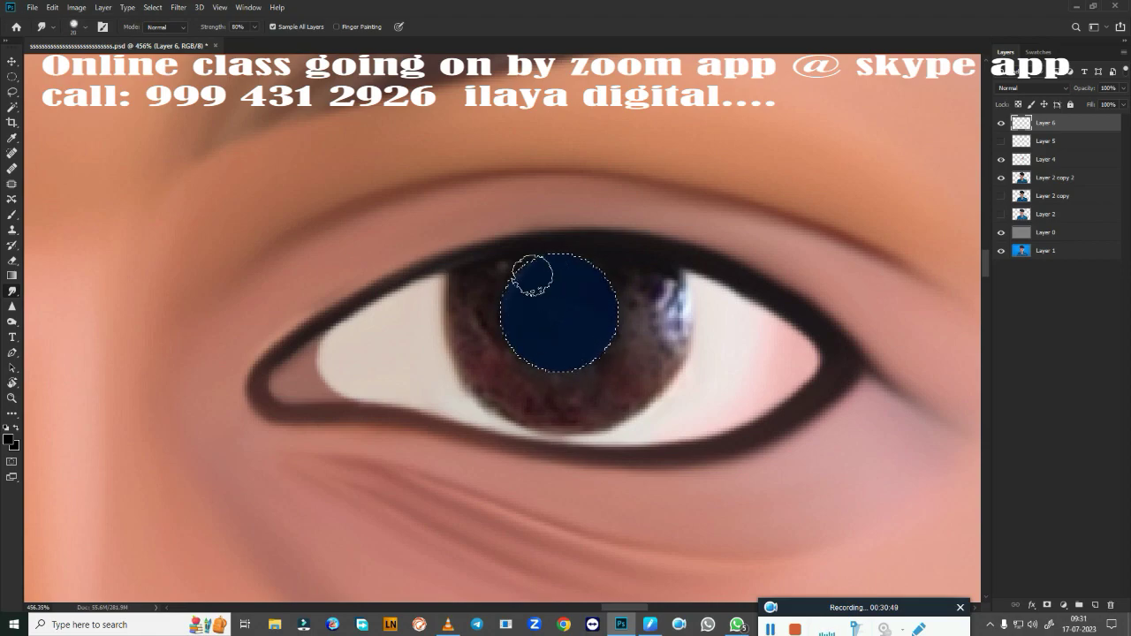
Step: Add another layer, deselect, and soften the bluish reflection streaks at the iris edge, showing Layer 5 again
left_click(1094, 605)
left_click(1001, 141)
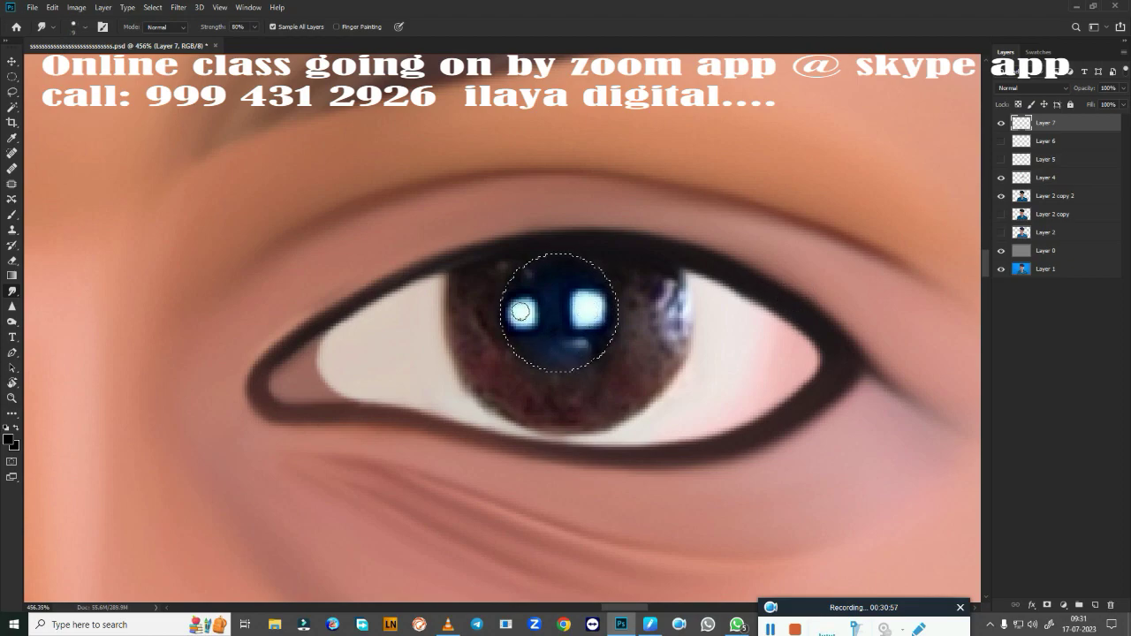
key("ctrl+d")
left_click_drag(664, 304, 673, 310)
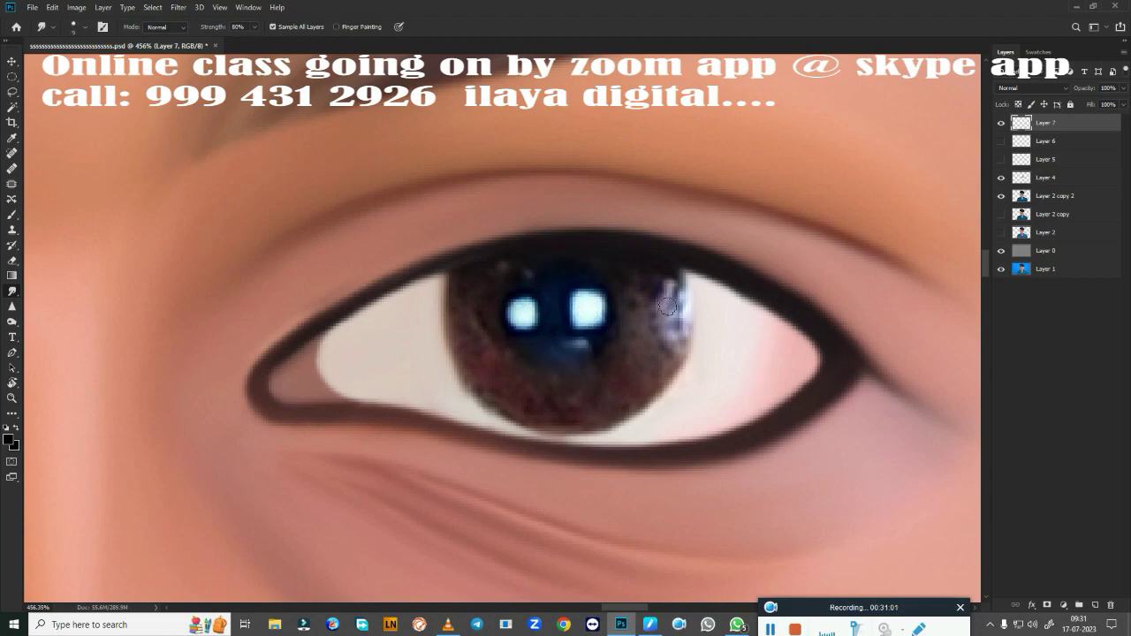
left_click(1001, 159)
scroll(619, 366, "up", 3)
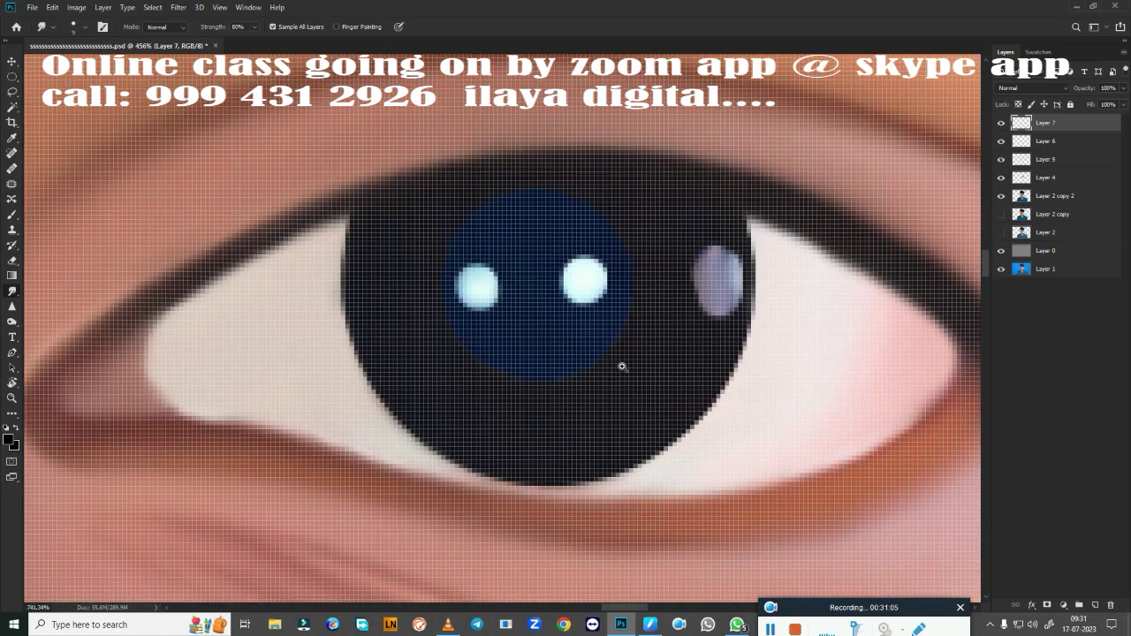
scroll(600, 371, "down", 5)
scroll(595, 386, "up", 4)
scroll(595, 386, "down", 1)
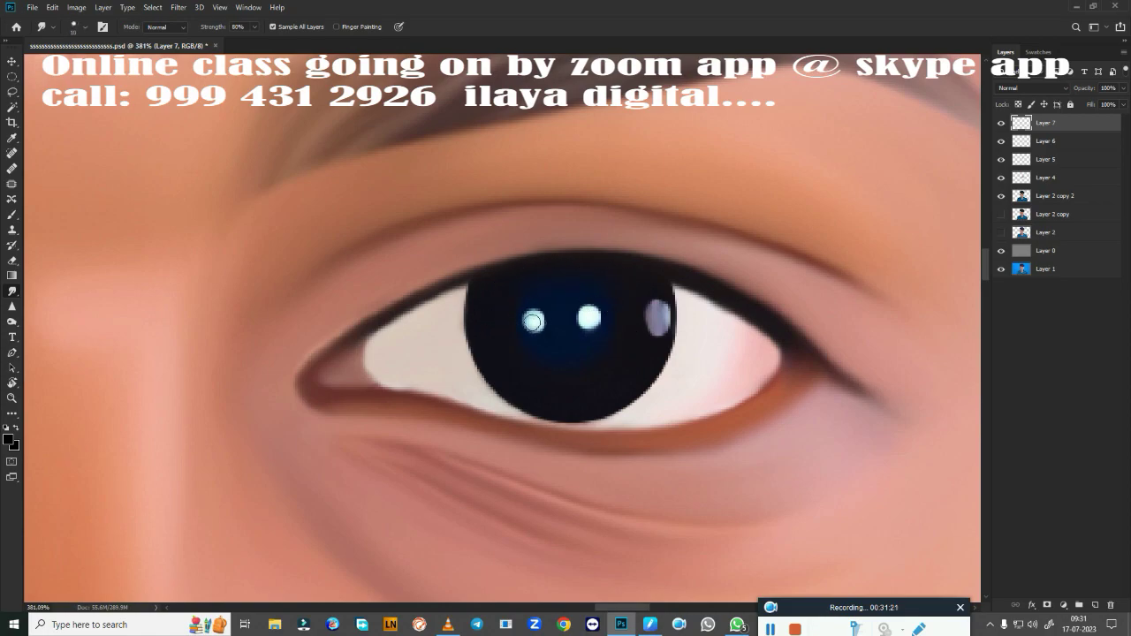
Step: Soften the left catchlight and stretch the right highlight into a taller, softer vertical streak
left_click_drag(533, 322, 530, 319)
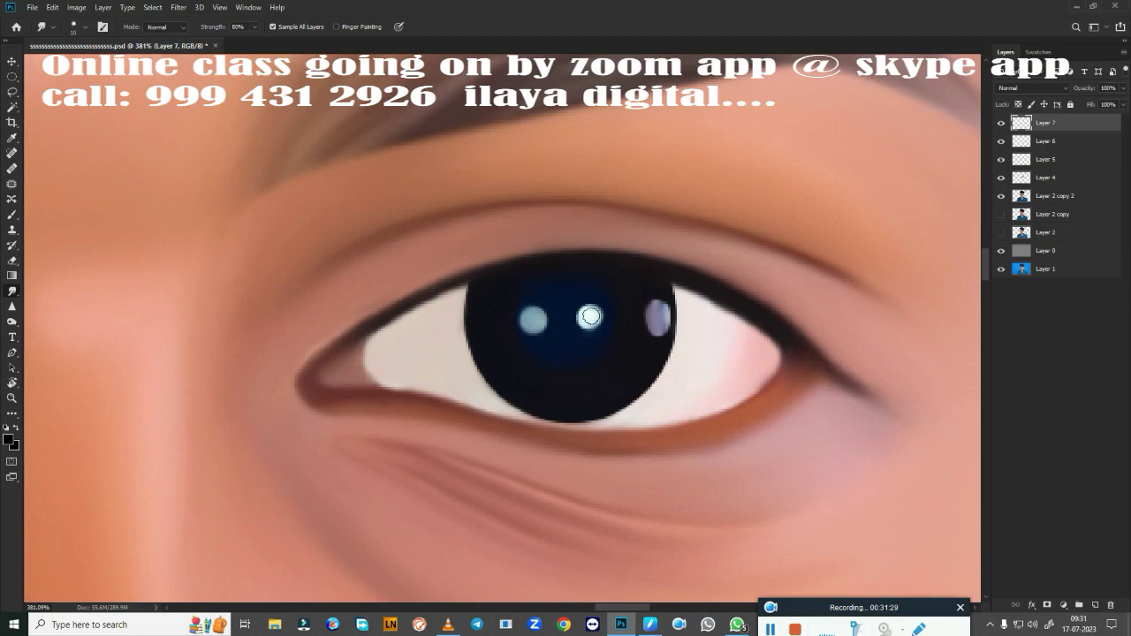
key("bracketright")
left_click_drag(658, 305, 659, 331)
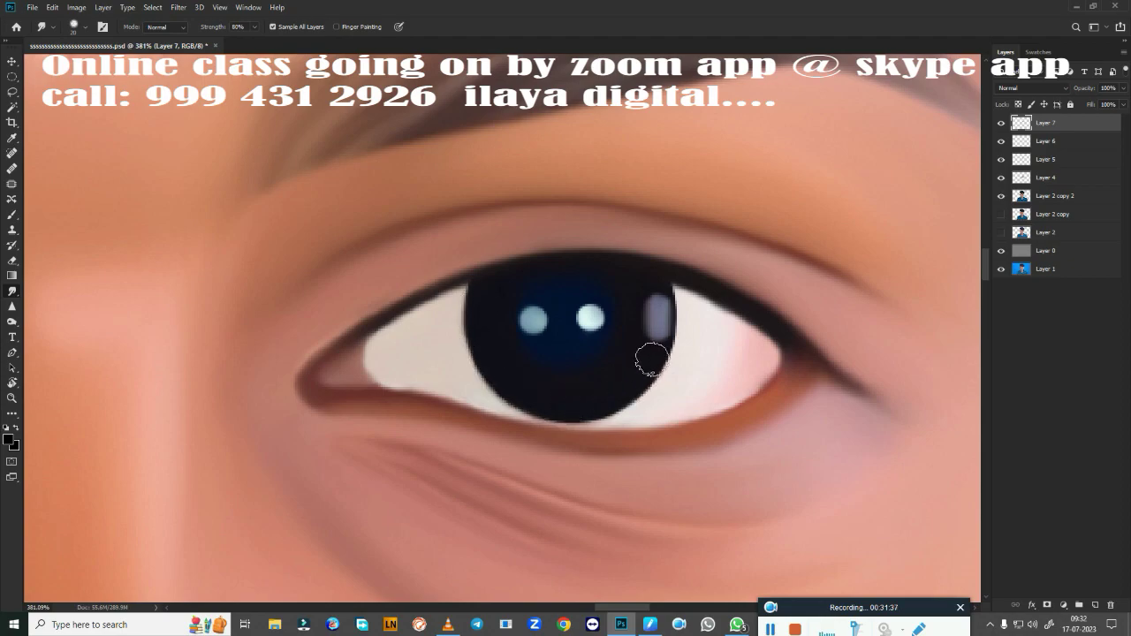
key("bracketright")
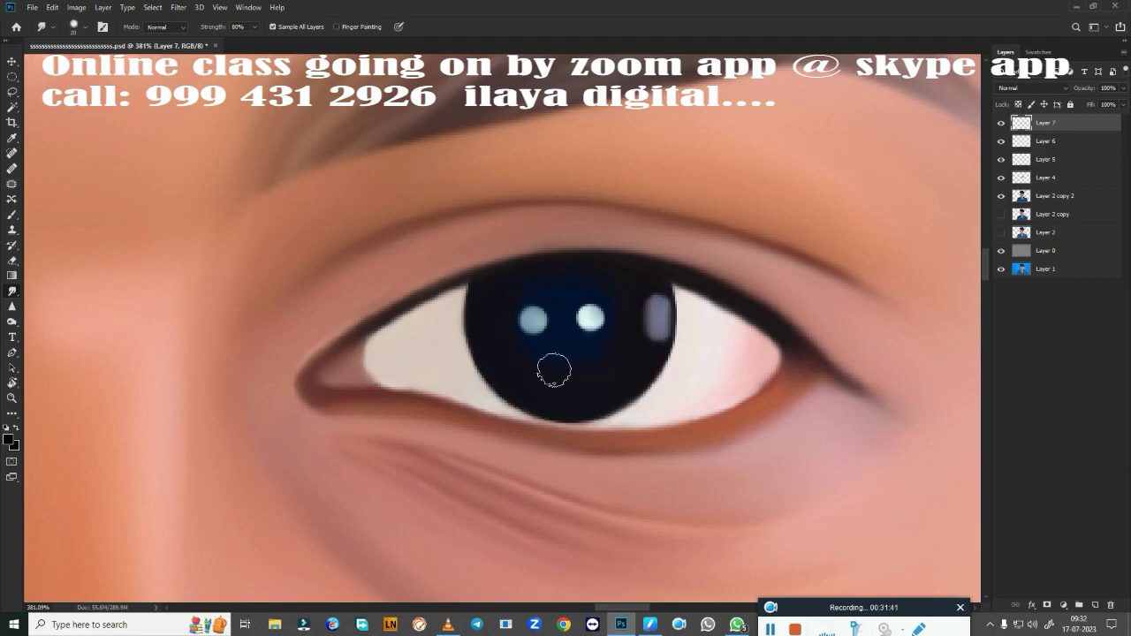
key("ctrl+0")
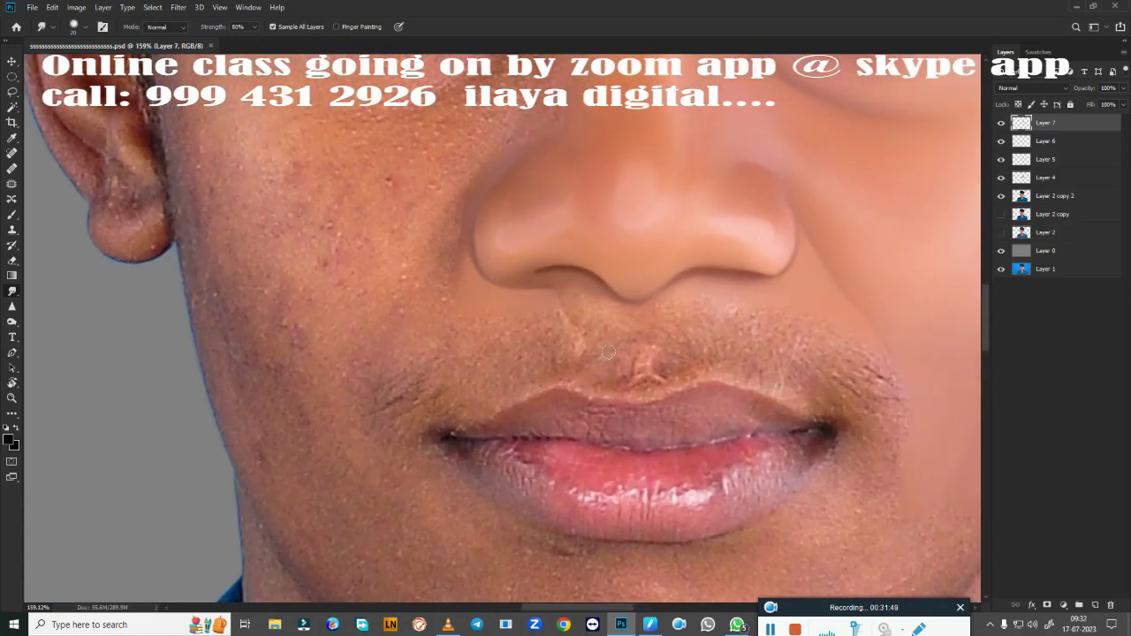
Step: Merge the retouching layers into Layer 7 and hide it to compare with the original face
key("ctrl+s")
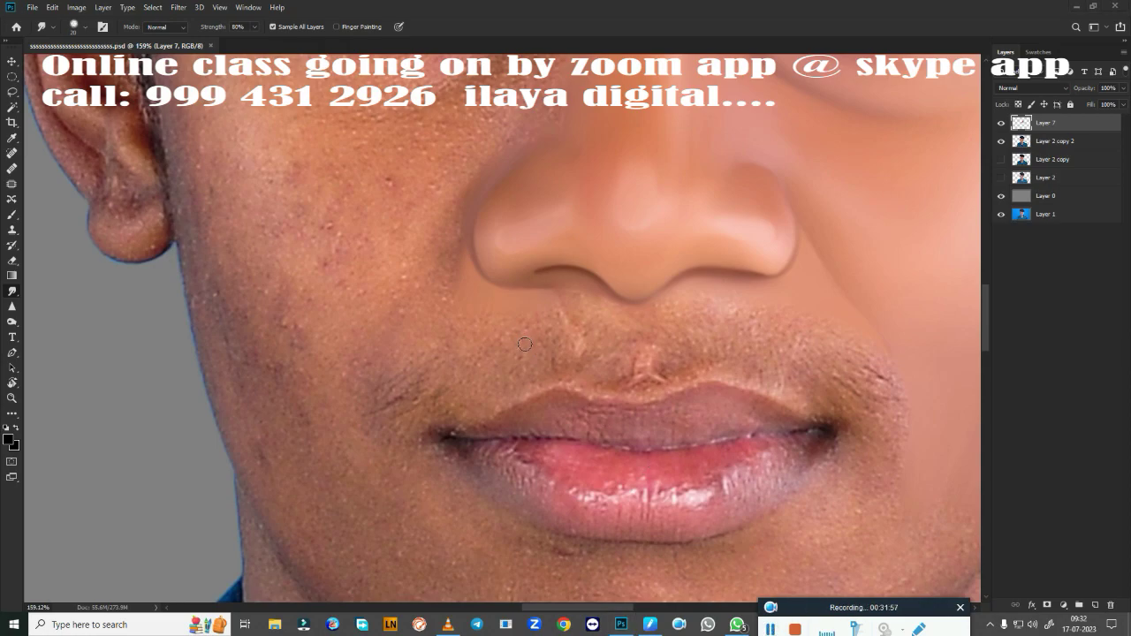
left_click(1001, 122)
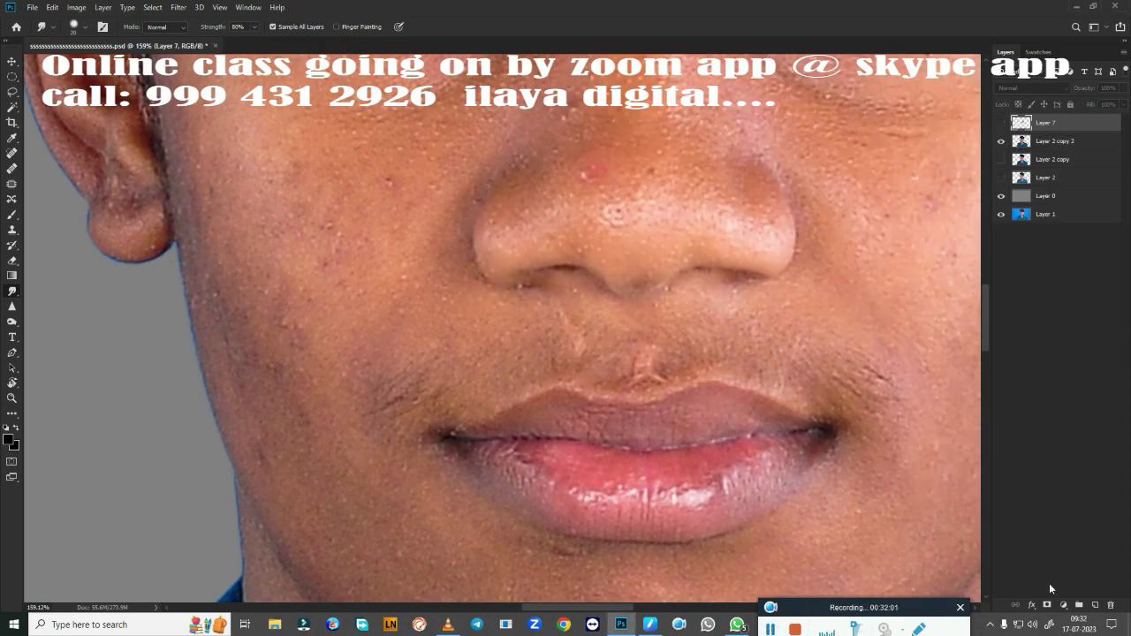
key("p")
scroll(565, 265, "down", 5)
scroll(527, 197, "up", 4)
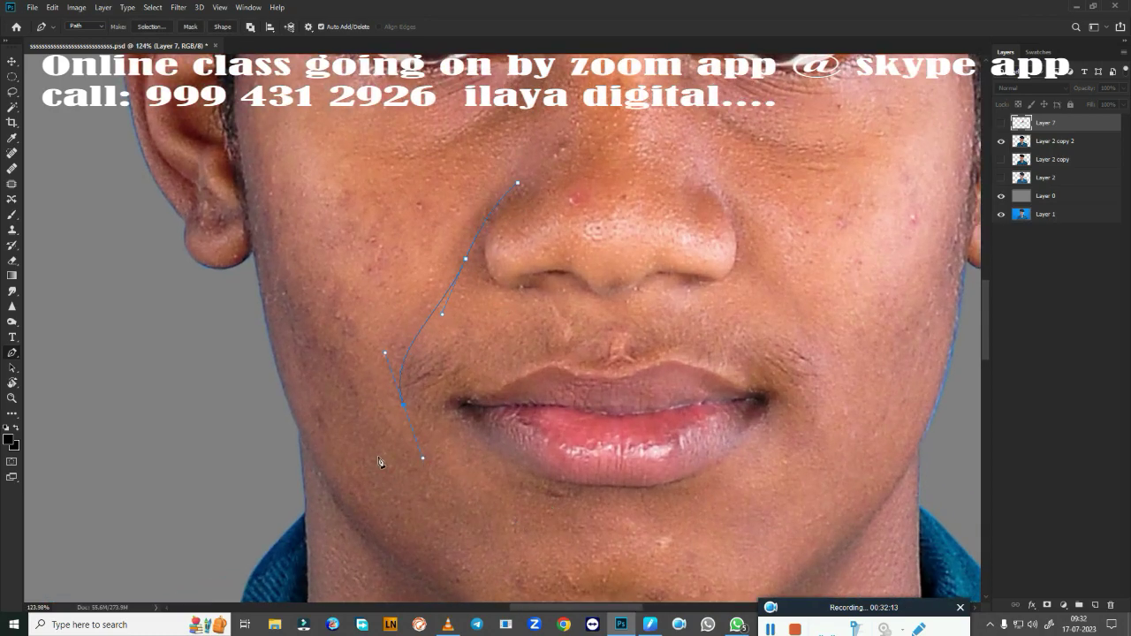
Step: Bend the cheek pen outline up toward the nose bridge, briefly comparing with the smoothed skin layer
scroll(258, 141, "up", 2)
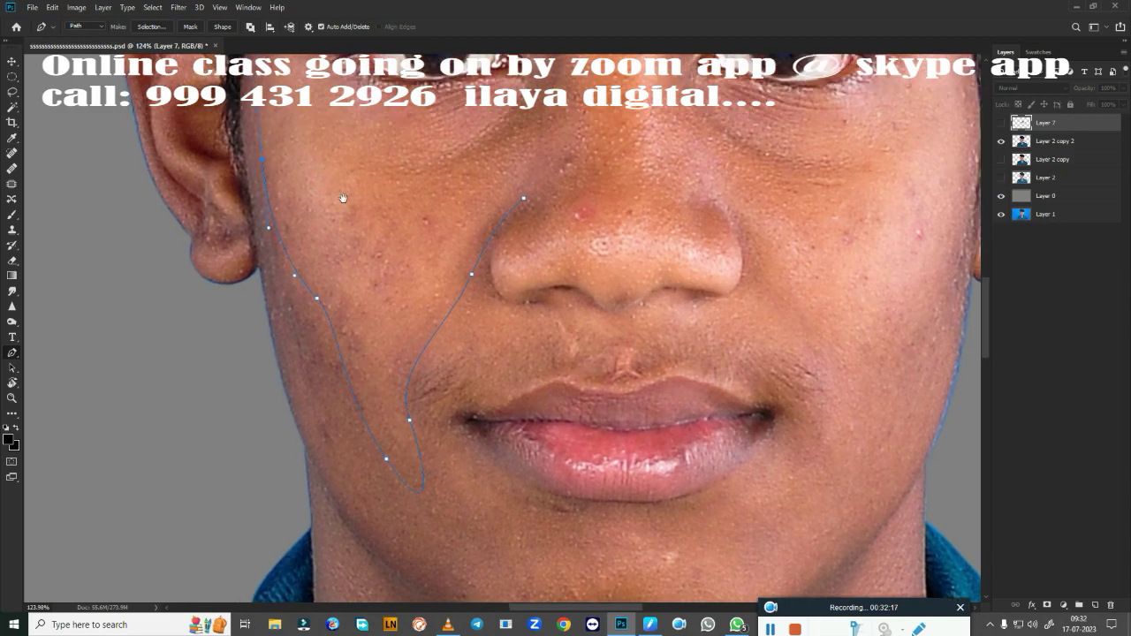
scroll(327, 246, "up", 2)
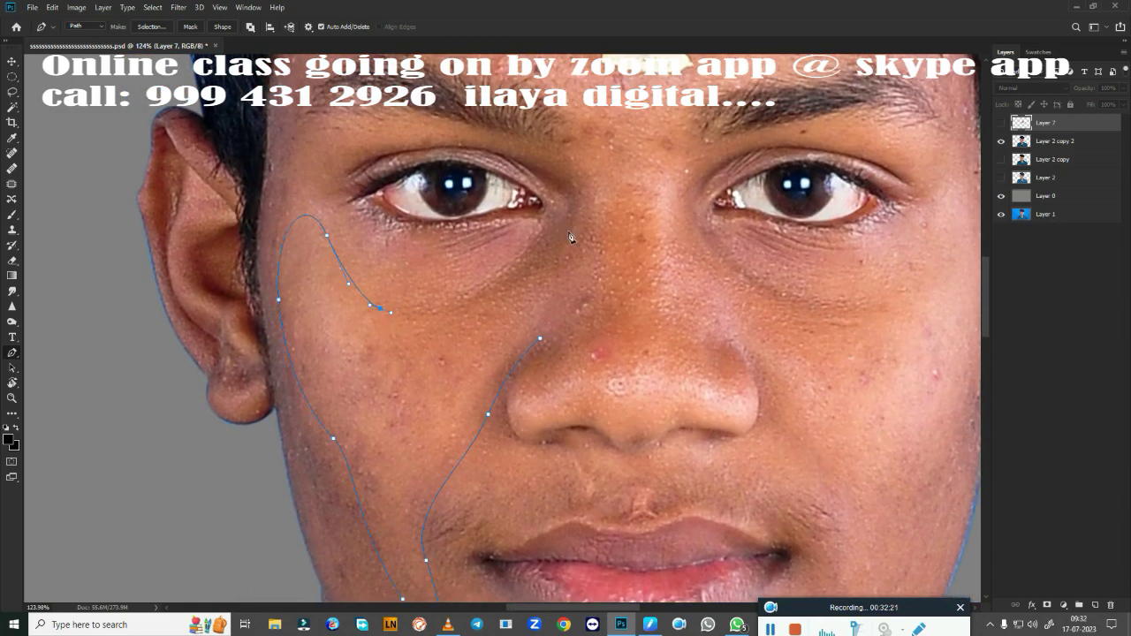
left_click_drag(572, 155, 568, 93)
left_click(1001, 123)
key("ctrl+comma")
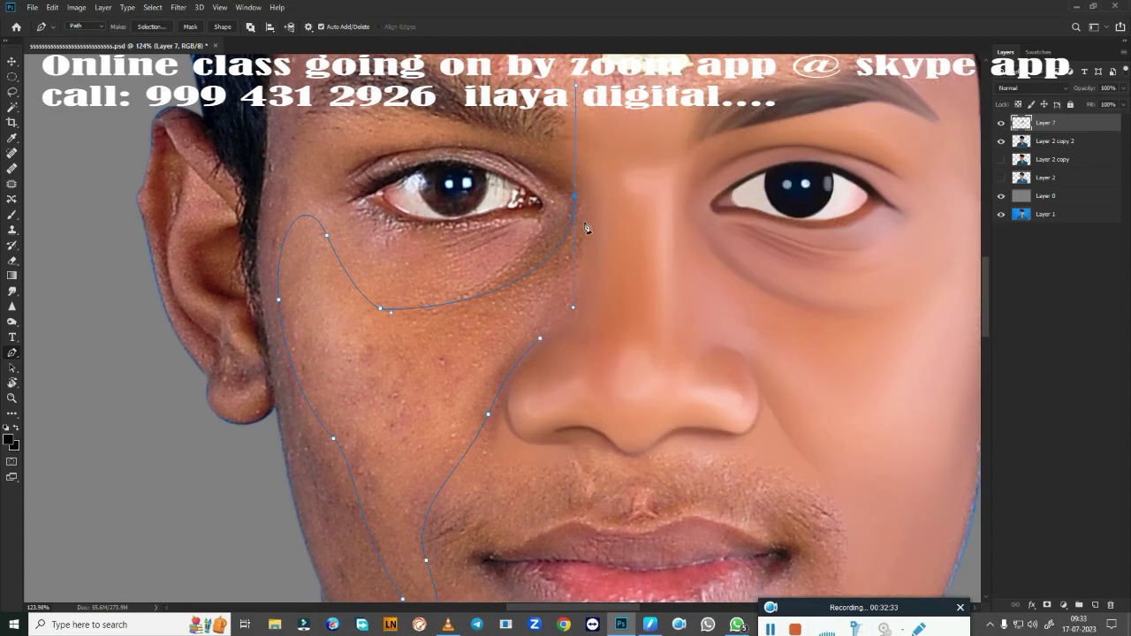
key("ctrl+comma")
key("ctrl+z")
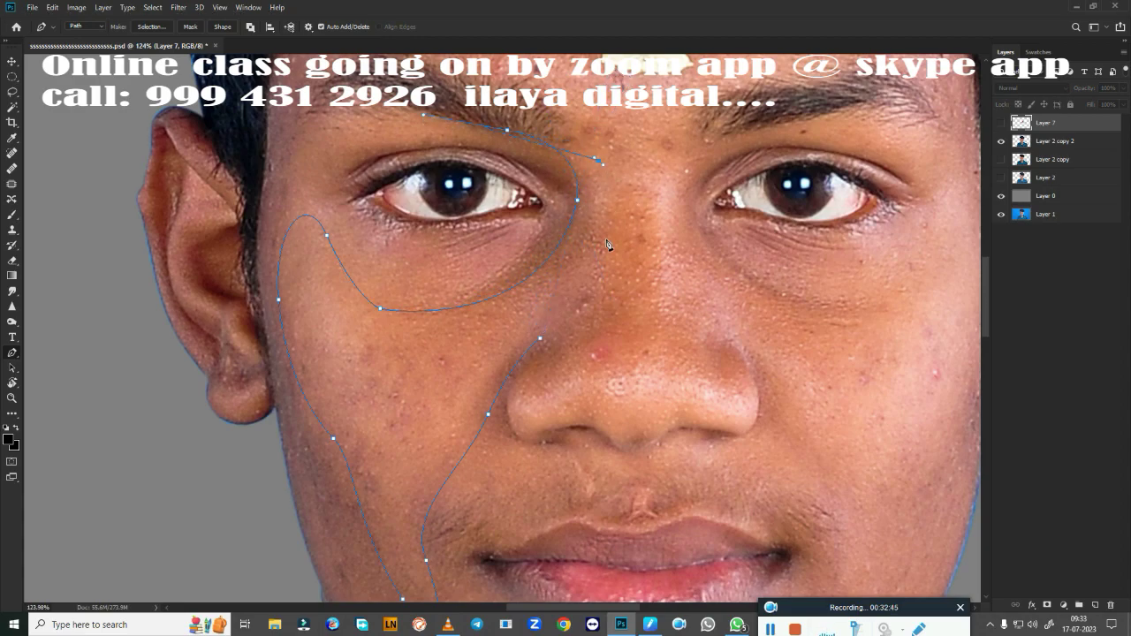
Step: Turn the cheek pen outline into a selection feathered by 2 pixels
right_click(565, 351)
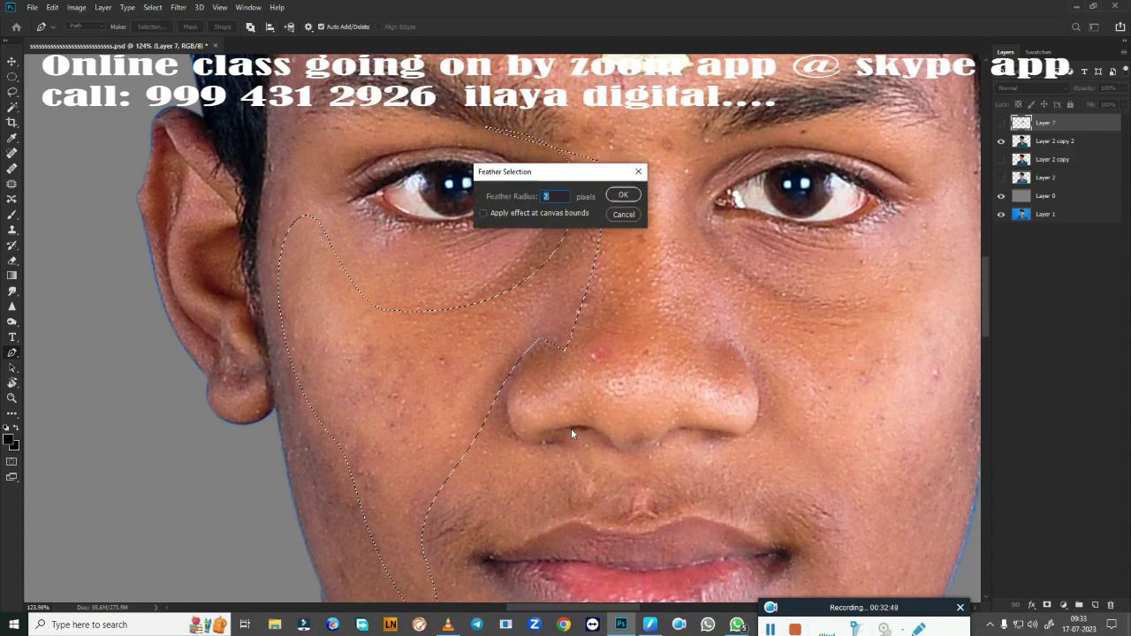
key("Return")
key("ctrl+comma")
scroll(564, 350, "up", 2)
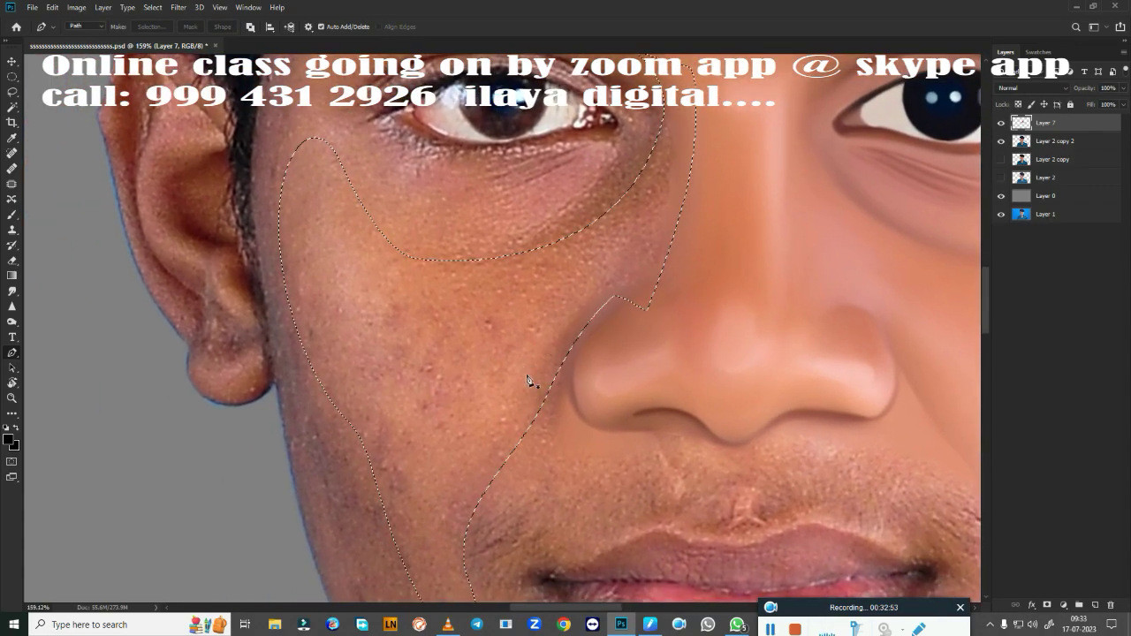
scroll(530, 383, "up", 2)
Step: Smudge the cheek skin along the nose edge and from the chin up to the nose
key("r")
scroll(538, 363, "up", 3)
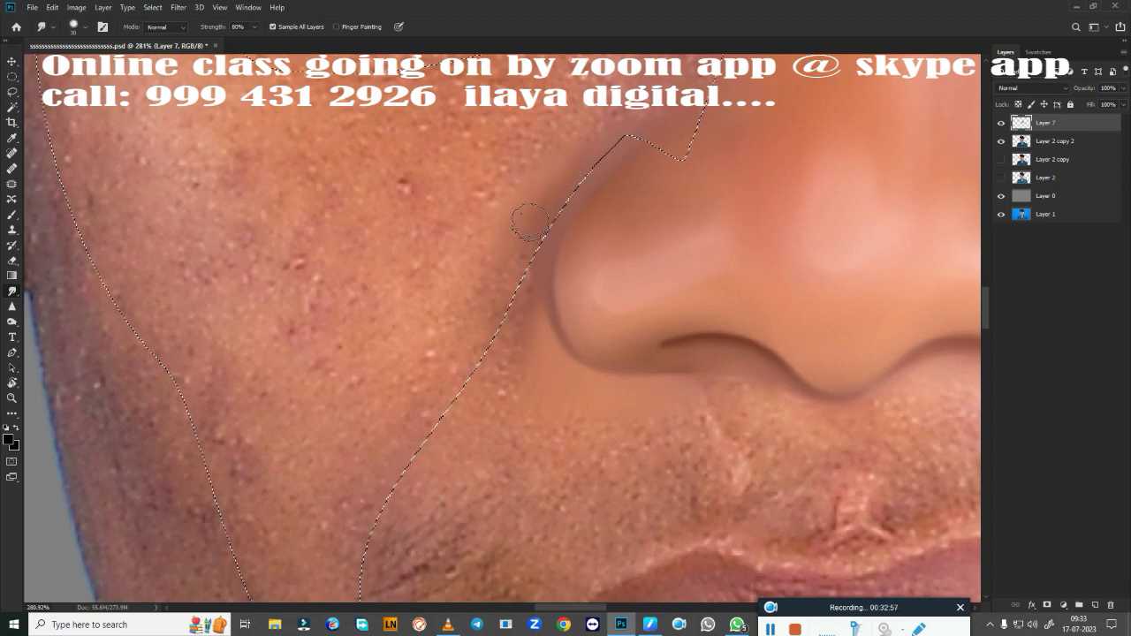
left_click_drag(566, 168, 457, 394)
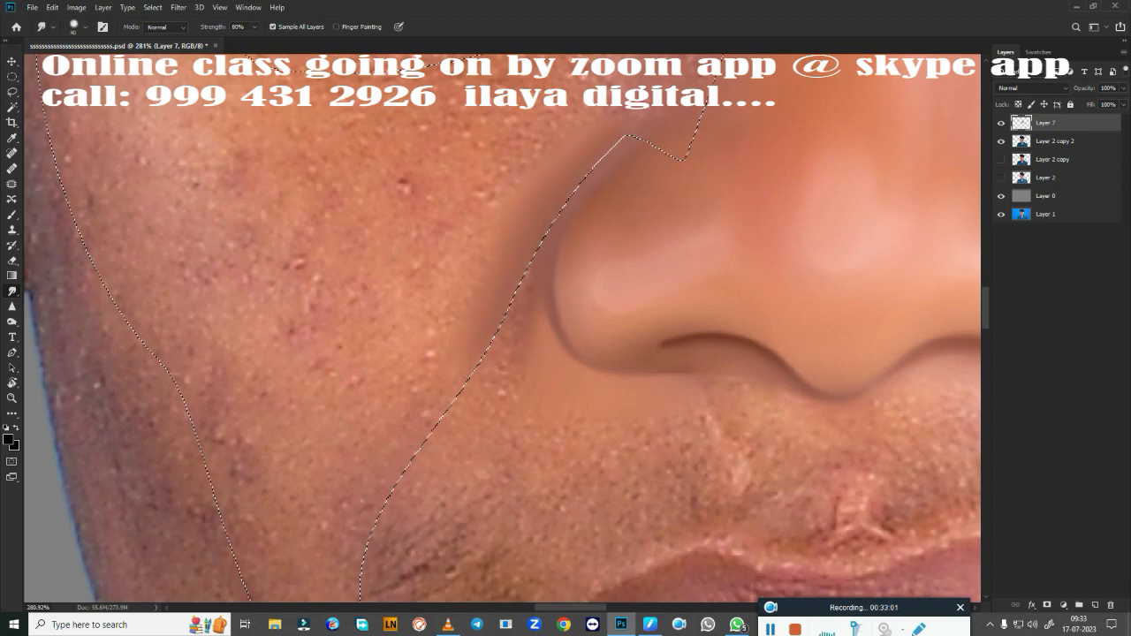
left_click_drag(252, 542, 530, 265)
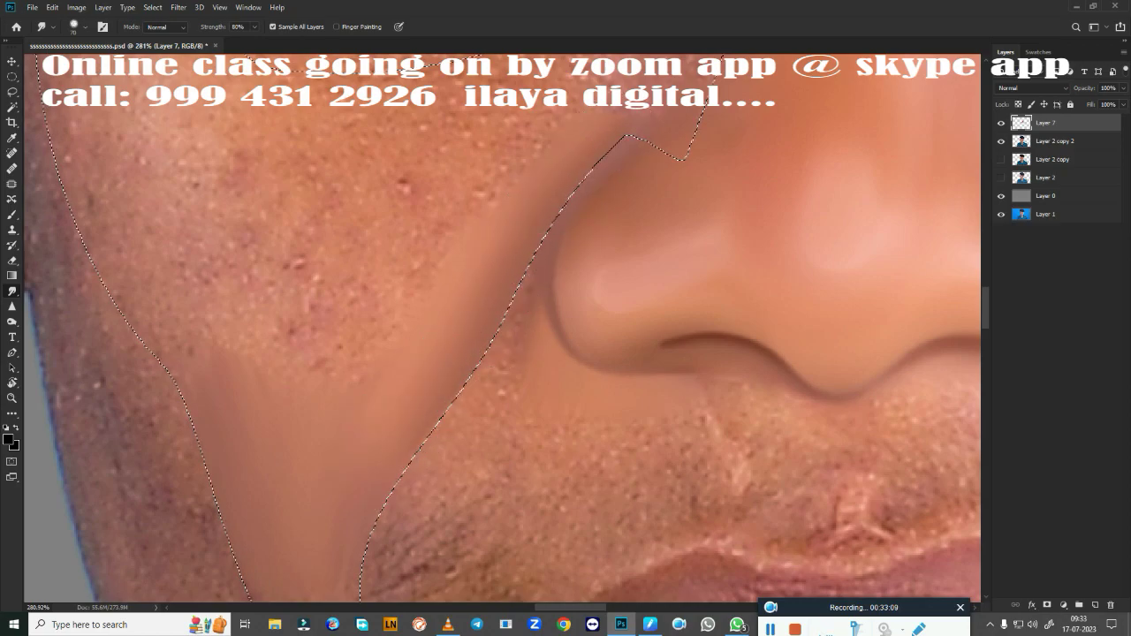
key("ctrl+d")
scroll(443, 258, "down", 3)
left_click_drag(442, 258, 441, 251)
Step: Smooth the cheek down to the jaw, then the blemishes below the eye with a size-90 brush
key("ctrl+shift+d")
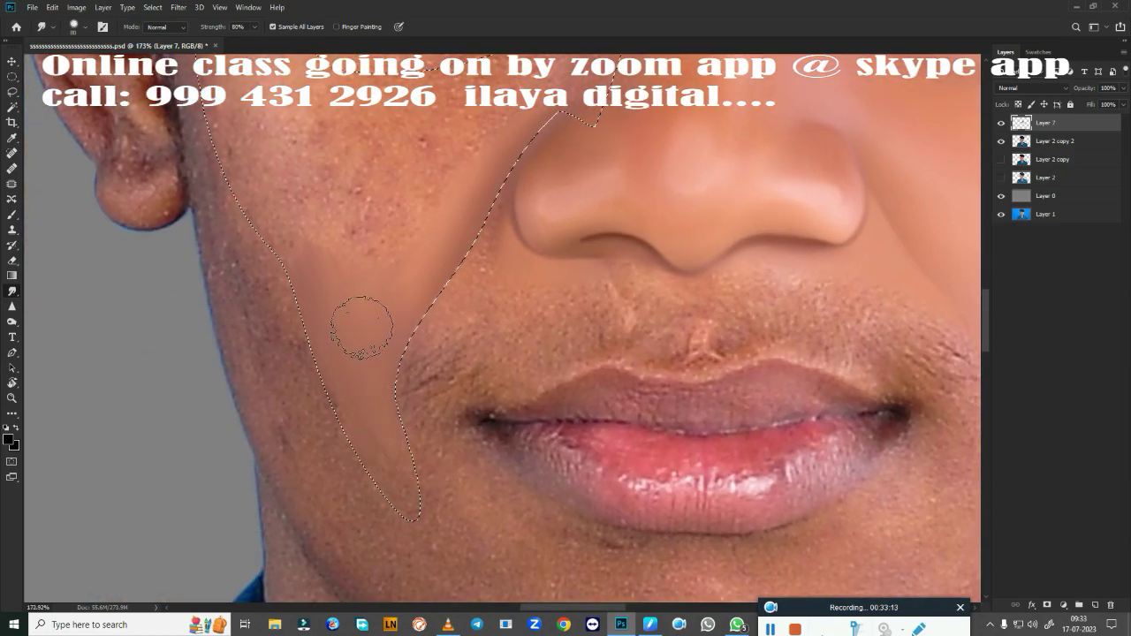
left_click_drag(289, 265, 365, 265)
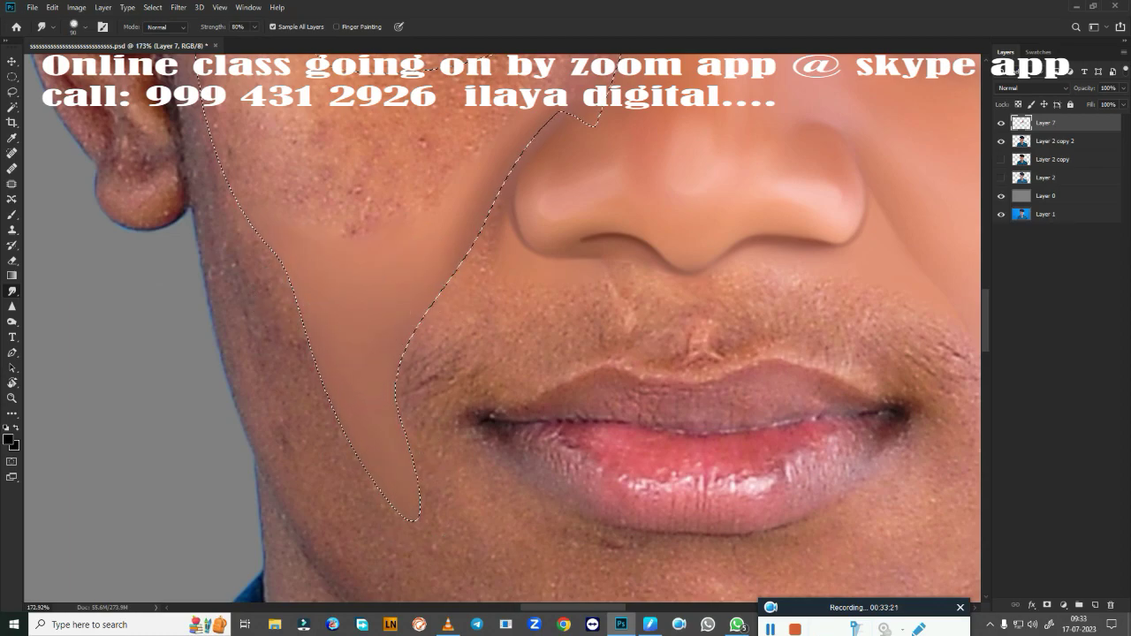
left_click_drag(417, 274, 323, 468)
scroll(324, 469, "up", 5)
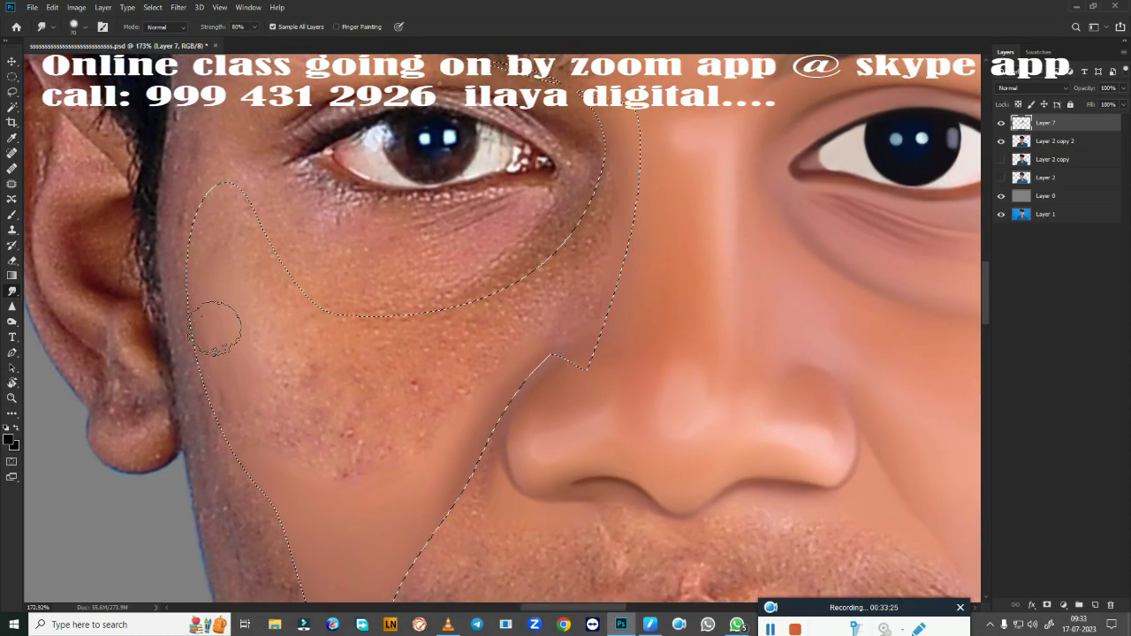
mouse_move(274, 307)
left_mouse_down()
mouse_move(253, 248)
mouse_move(414, 326)
mouse_move(487, 308)
mouse_move(207, 327)
mouse_move(234, 433)
mouse_move(324, 462)
mouse_move(377, 462)
mouse_move(265, 379)
mouse_move(310, 371)
mouse_move(278, 353)
mouse_move(396, 455)
mouse_move(541, 365)
left_mouse_up()
key("bracketleft")
key("bracketleft")
key("bracketleft")
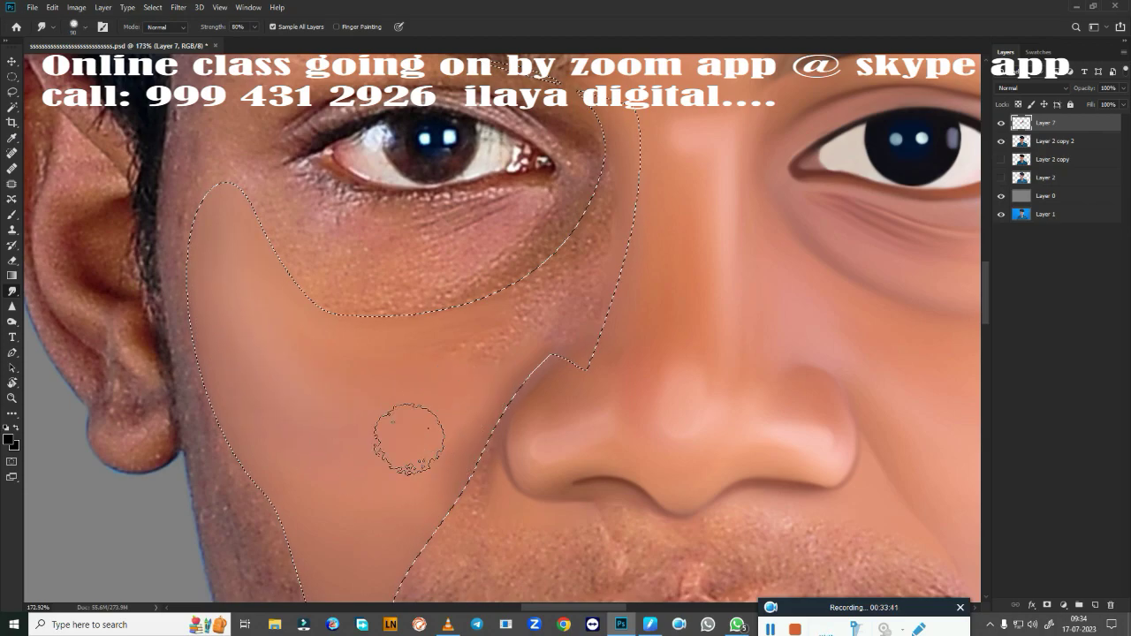
scroll(781, 121, "up", 2)
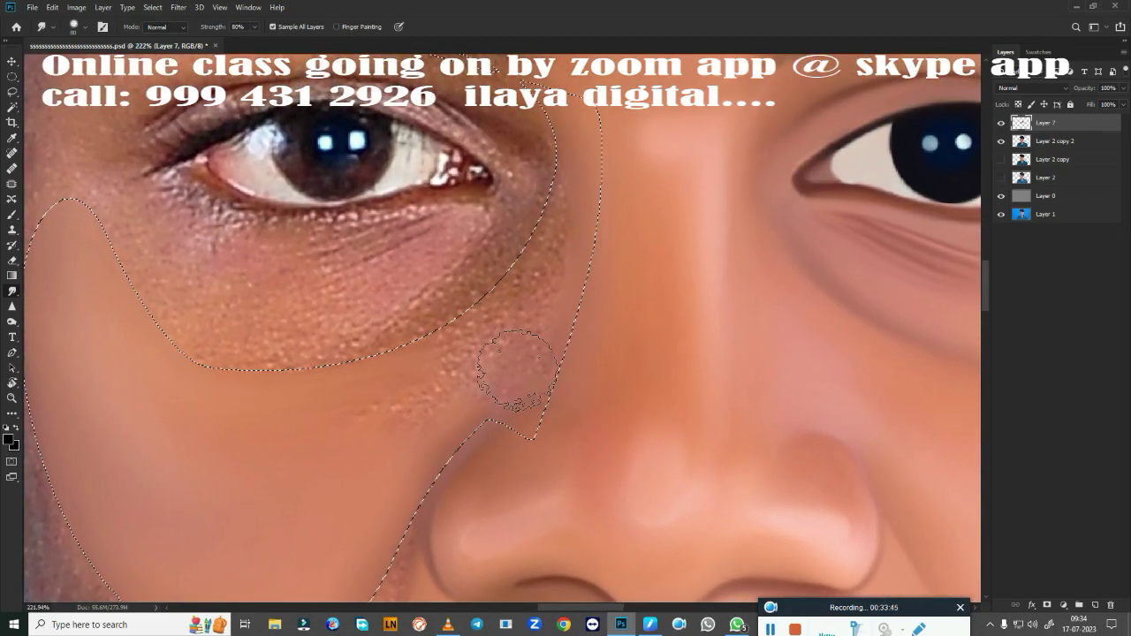
mouse_move(531, 239)
left_mouse_down()
mouse_move(556, 203)
mouse_move(454, 328)
mouse_move(514, 316)
left_mouse_up()
mouse_move(503, 426)
left_mouse_down()
mouse_move(480, 303)
mouse_move(492, 354)
mouse_move(333, 450)
mouse_move(520, 375)
mouse_move(508, 404)
mouse_move(543, 403)
mouse_move(575, 222)
mouse_move(390, 461)
left_mouse_up()
Step: Feather the selection again and smudge the puffy under-eye skin and outer eye corner smooth
scroll(560, 351, "down", 3)
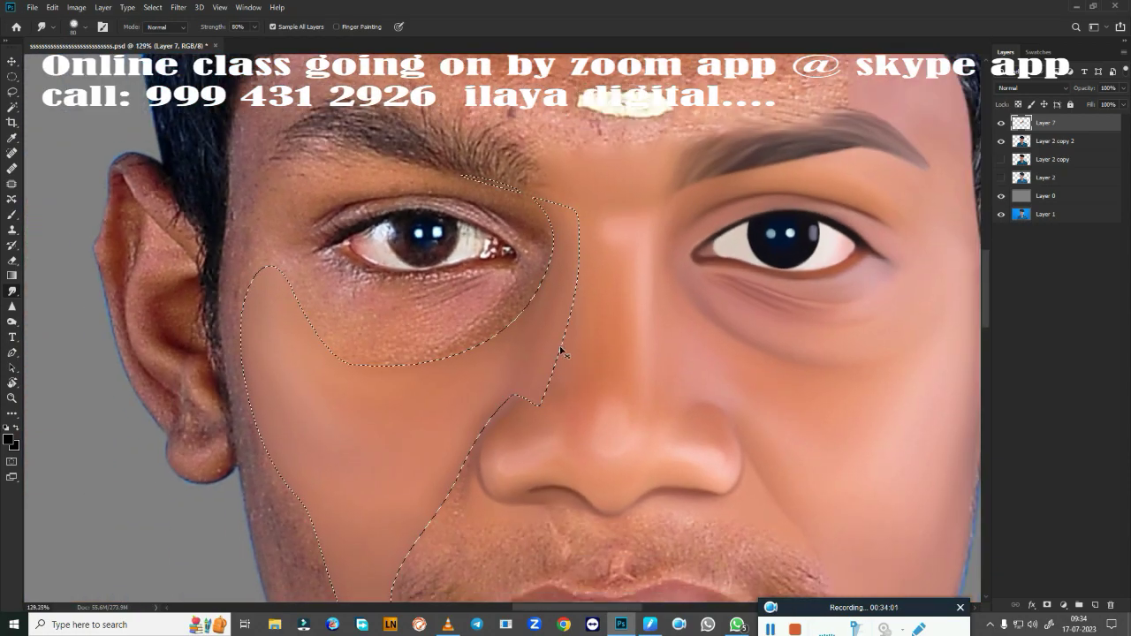
key("shift+F6")
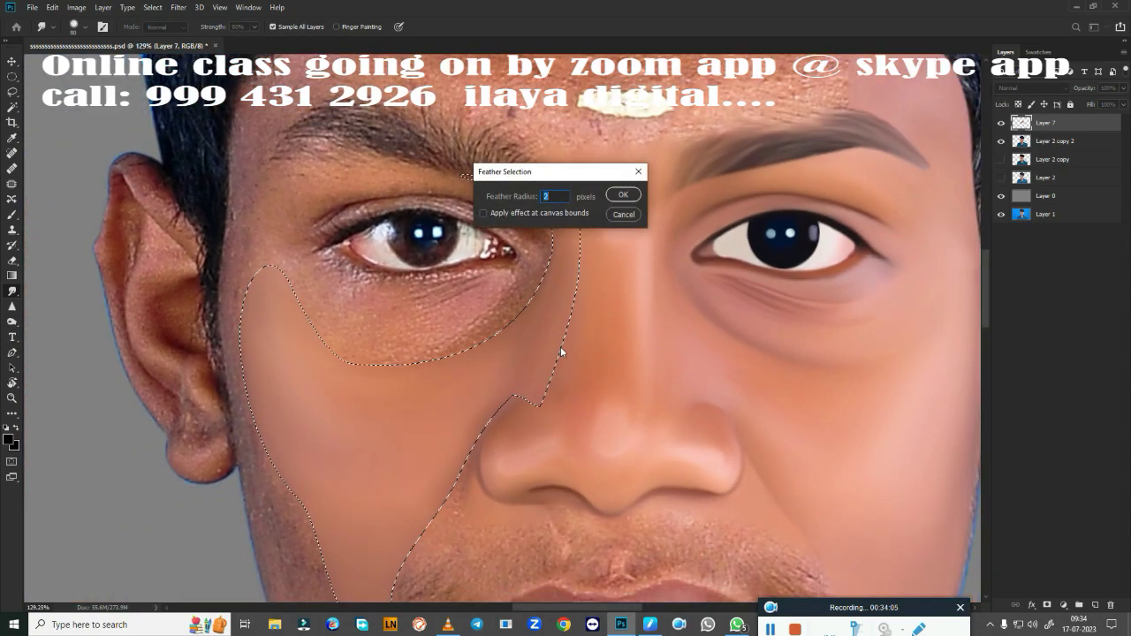
key("Return")
scroll(444, 362, "up", 2)
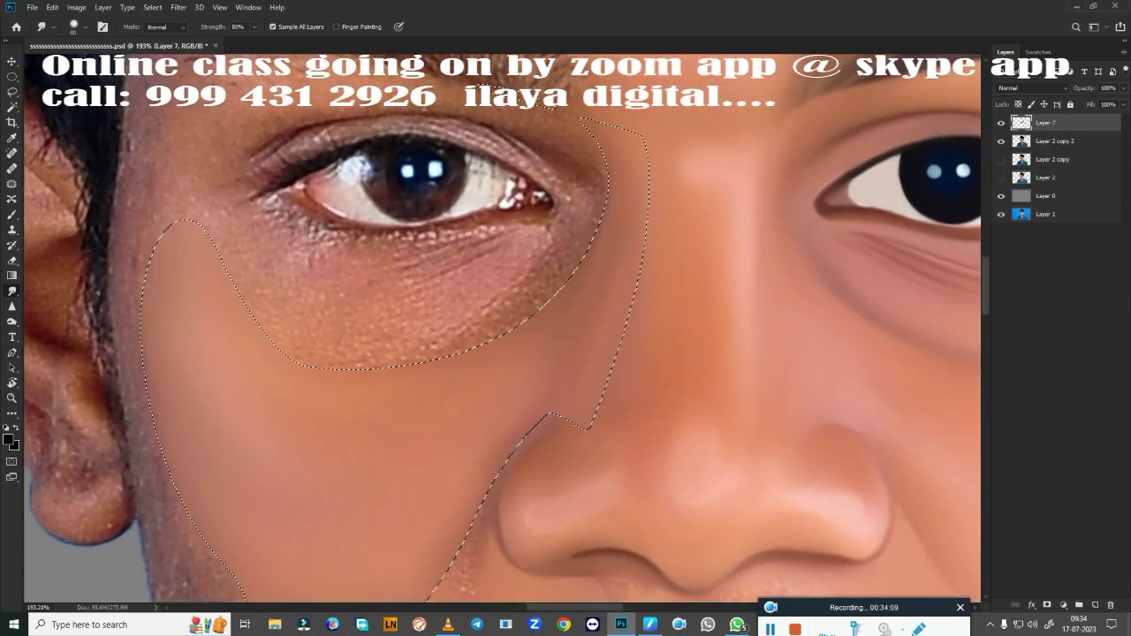
left_click_drag(245, 265, 303, 320)
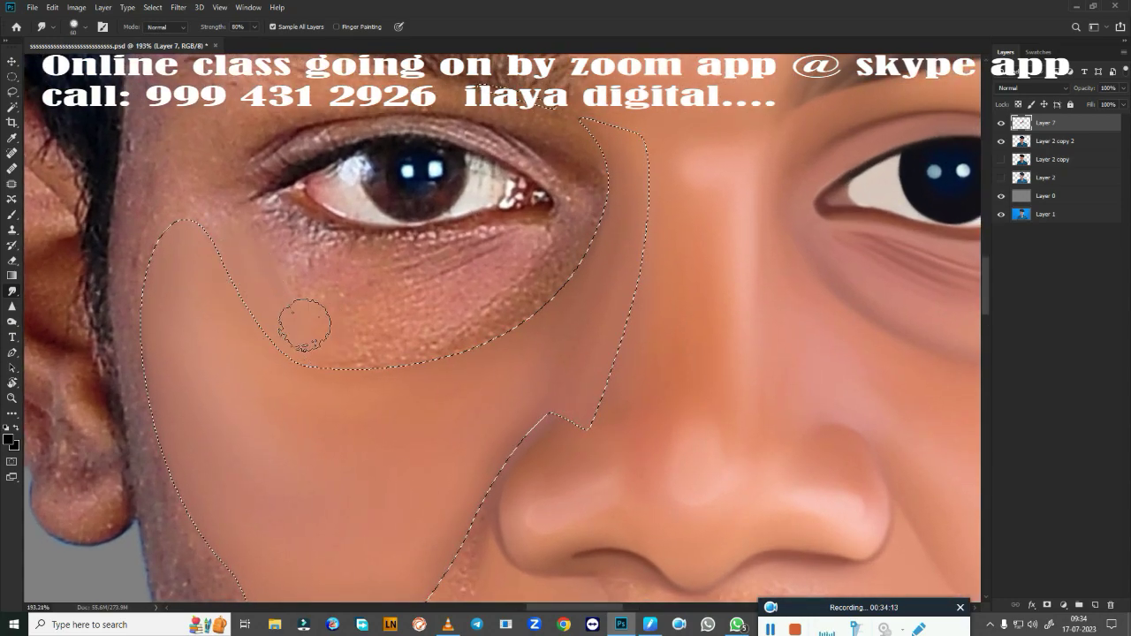
left_click_drag(530, 256, 477, 287)
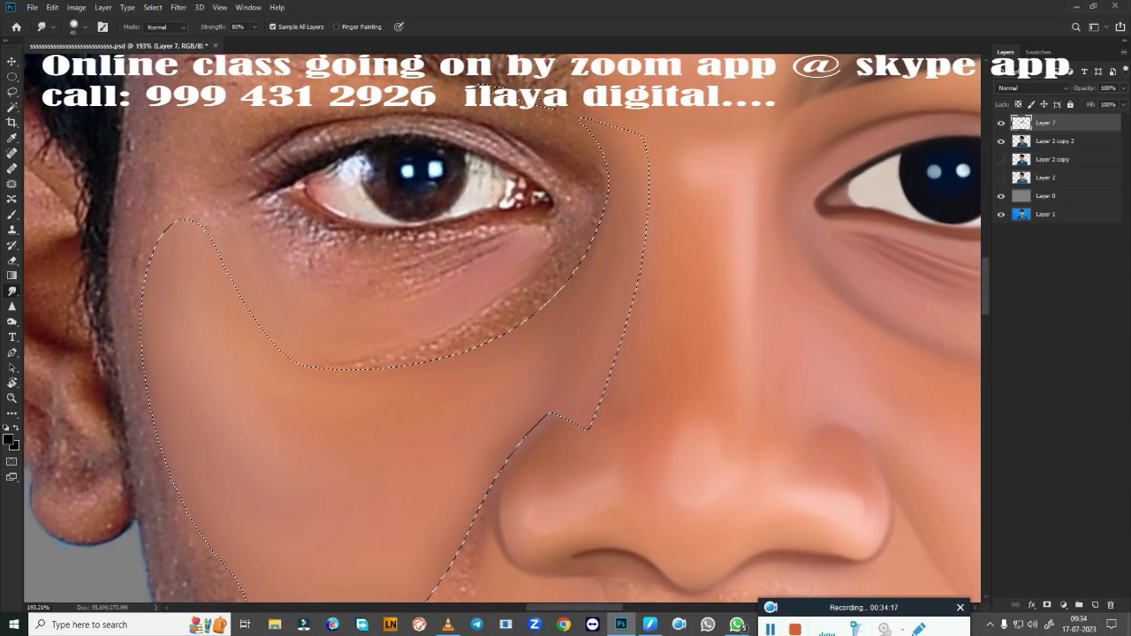
mouse_move(569, 245)
left_mouse_down()
mouse_move(518, 303)
mouse_move(433, 353)
mouse_move(292, 374)
left_mouse_up()
left_click_drag(596, 197, 585, 149)
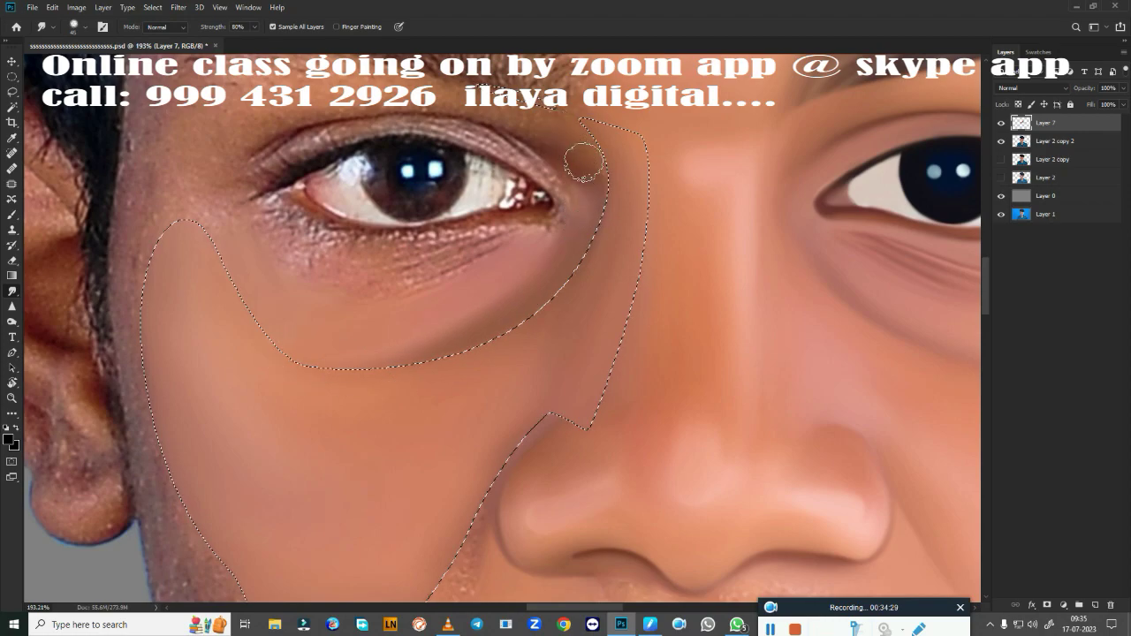
Step: Deselect, shrink the smudge brush to 45, and zoom out to show the whole face
key("ctrl+d")
scroll(459, 456, "down", 5)
scroll(542, 373, "up", 6)
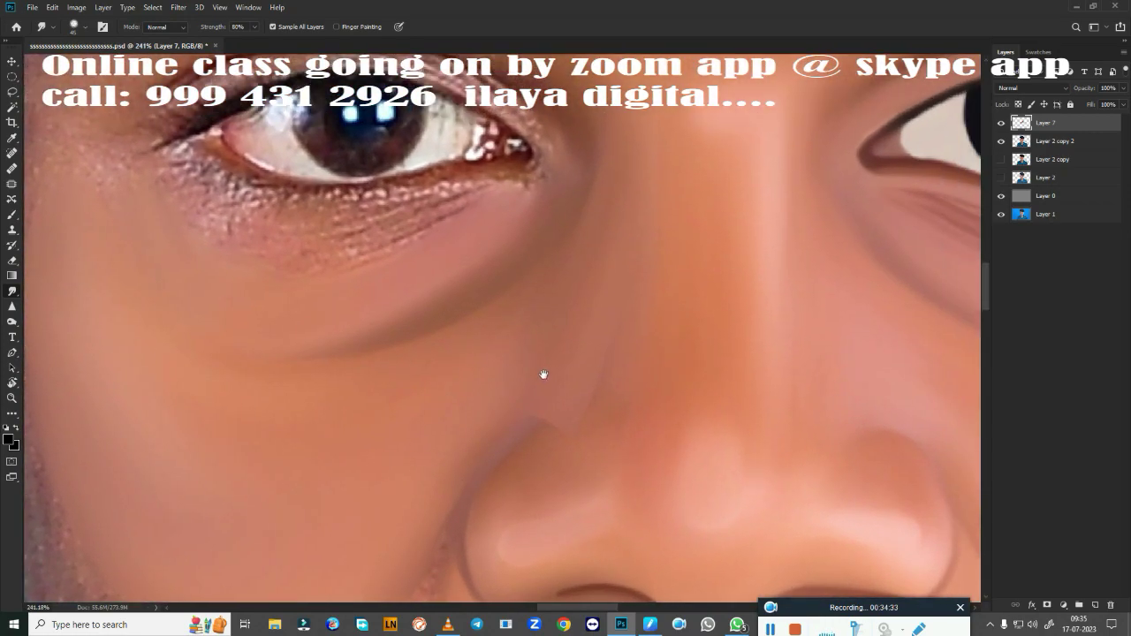
key("bracketleft")
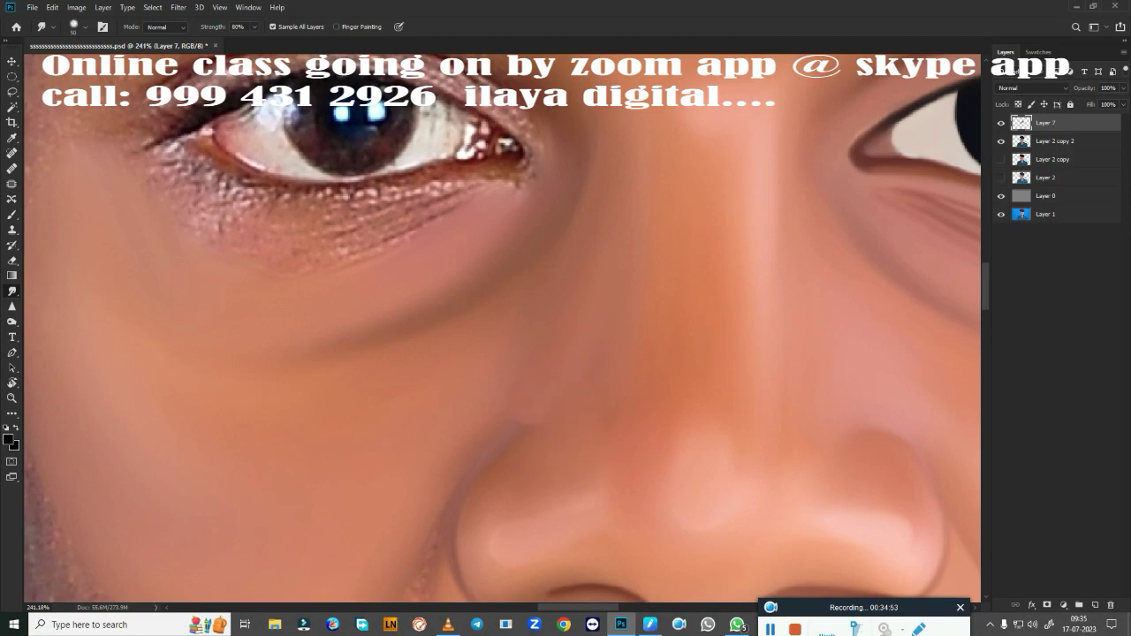
scroll(566, 177, "down", 5)
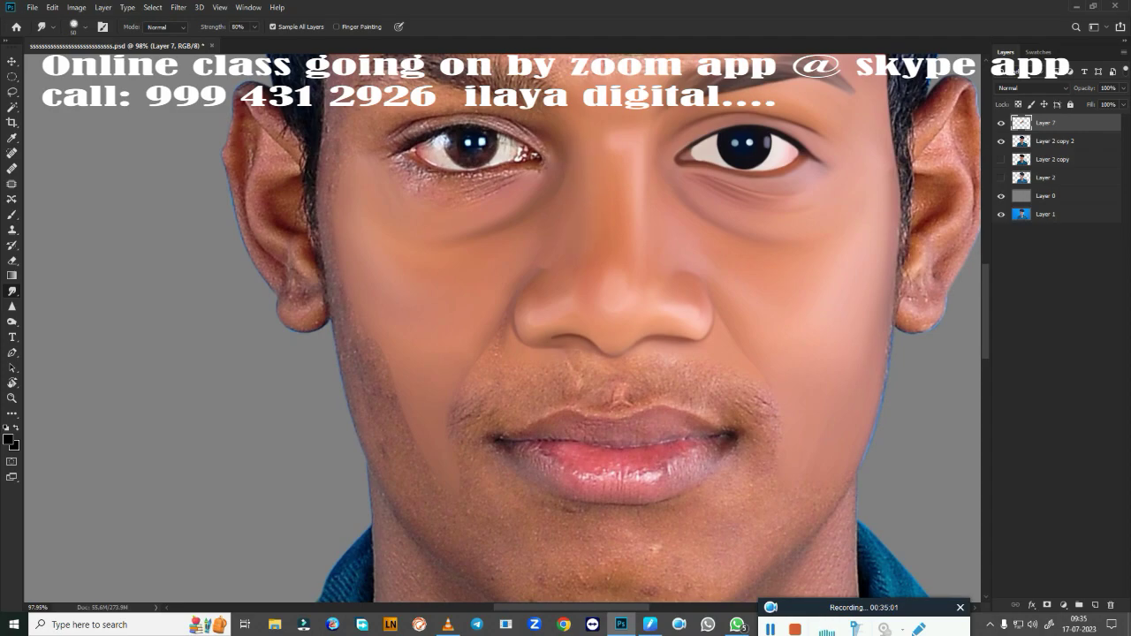
Step: Switch to the Pen tool and zoom in on the nose and lips
scroll(574, 371, "up", 3)
key("p")
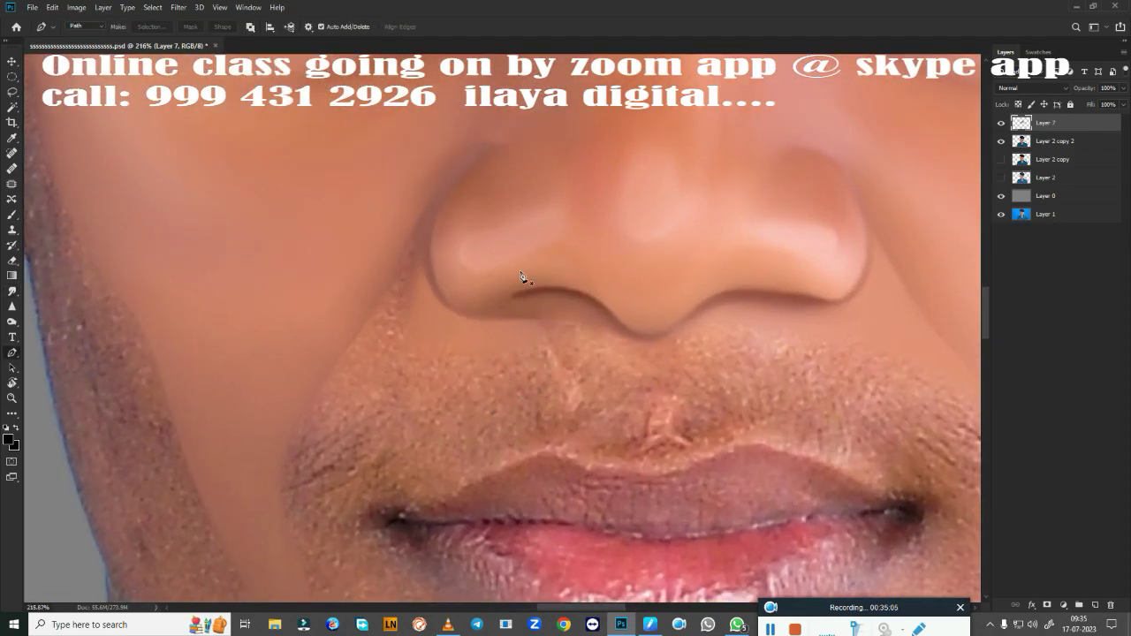
left_click_drag(524, 282, 632, 214)
scroll(613, 273, "up", 2)
scroll(559, 175, "up", 2)
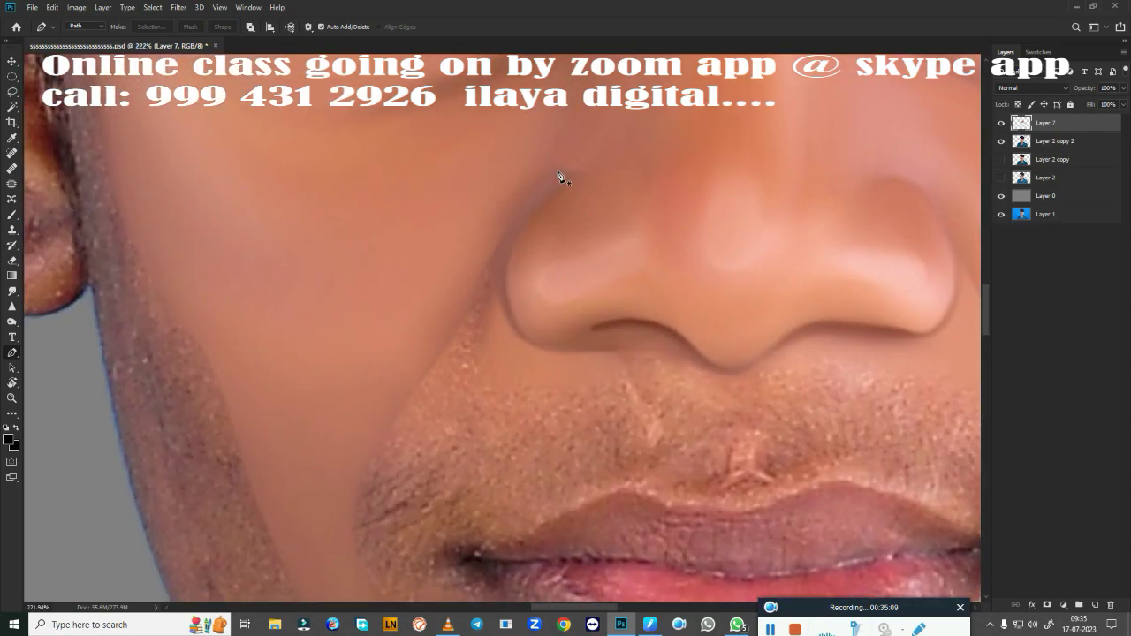
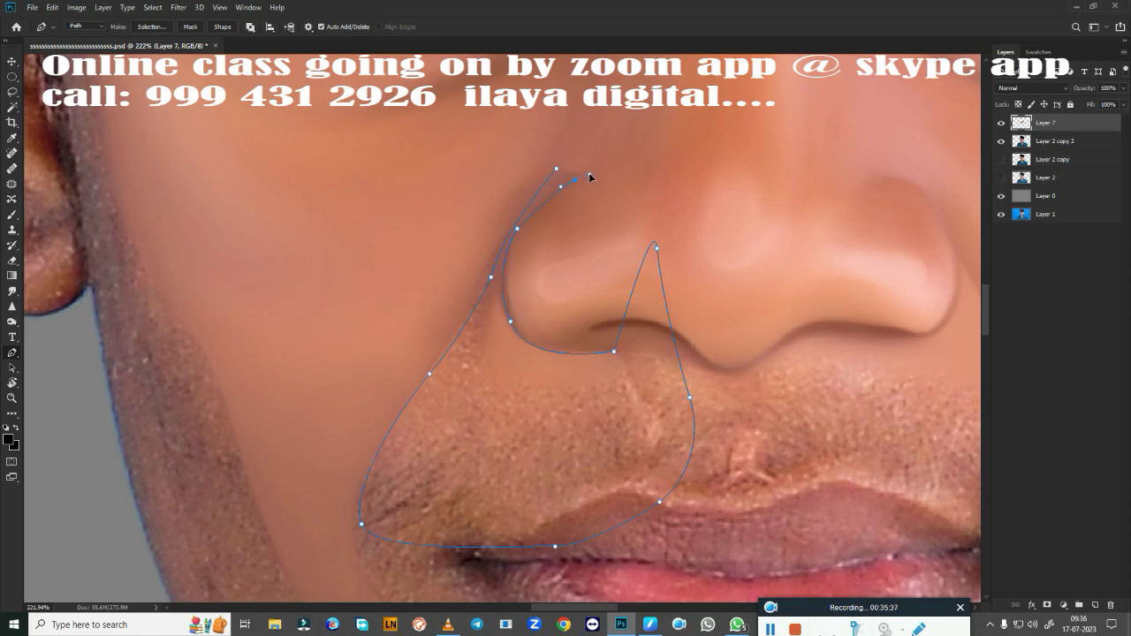
Step: Turn the pen path beside the left upper lip into a feathered selection
key("ctrl+Return")
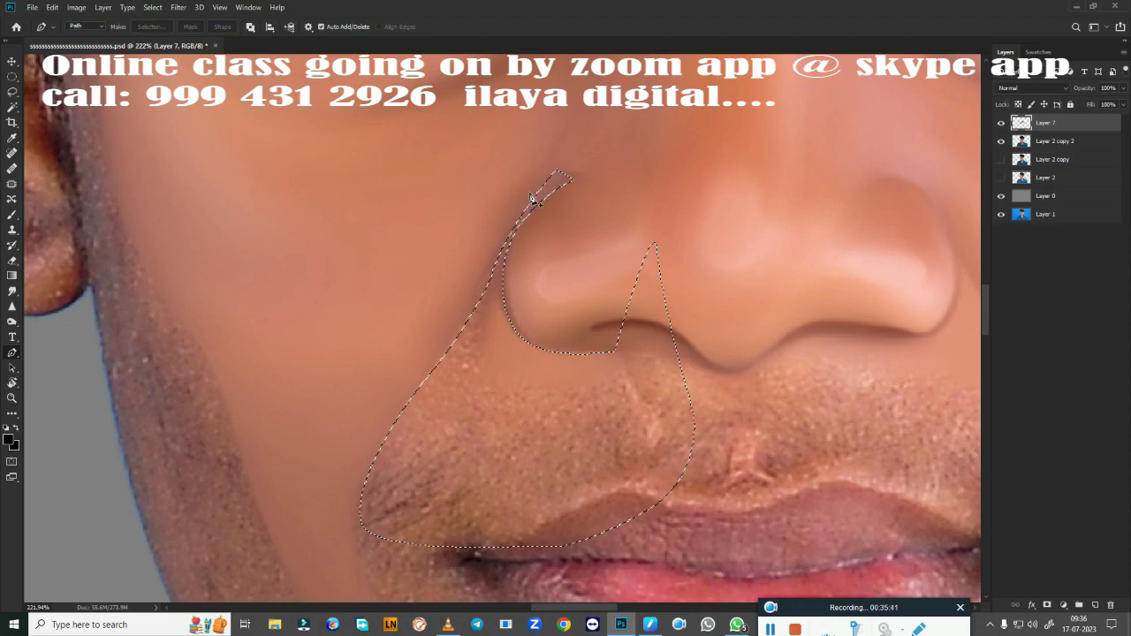
key("shift+F6")
key("Return")
mouse_move(611, 377)
left_mouse_down()
mouse_move(625, 256)
mouse_move(610, 294)
left_mouse_up()
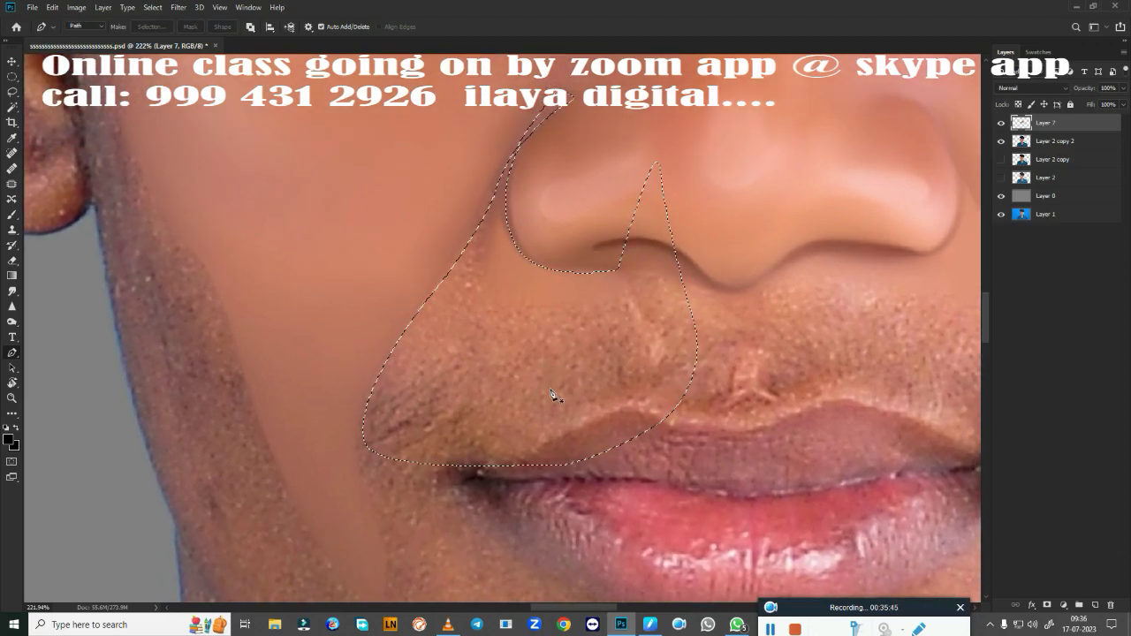
Step: Smudge the stubbly cheek and the side of the nose smooth inside the selection
key("r")
key("bracketleft")
key("bracketleft")
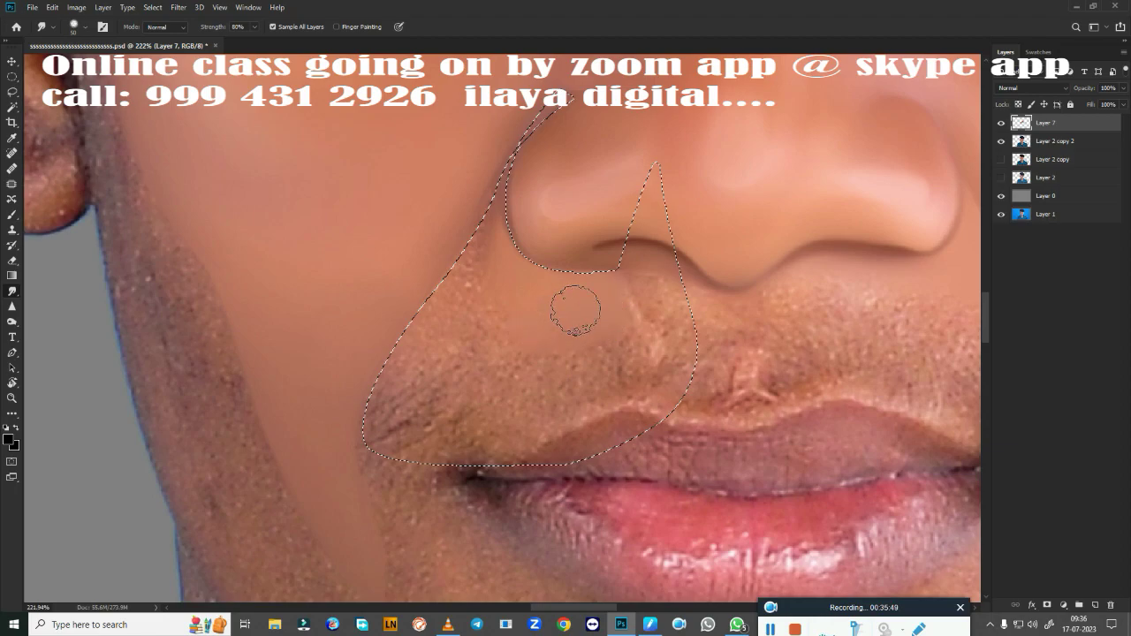
mouse_move(585, 301)
left_mouse_down()
mouse_move(442, 346)
mouse_move(471, 330)
mouse_move(388, 406)
left_mouse_up()
left_click_drag(457, 237, 524, 159)
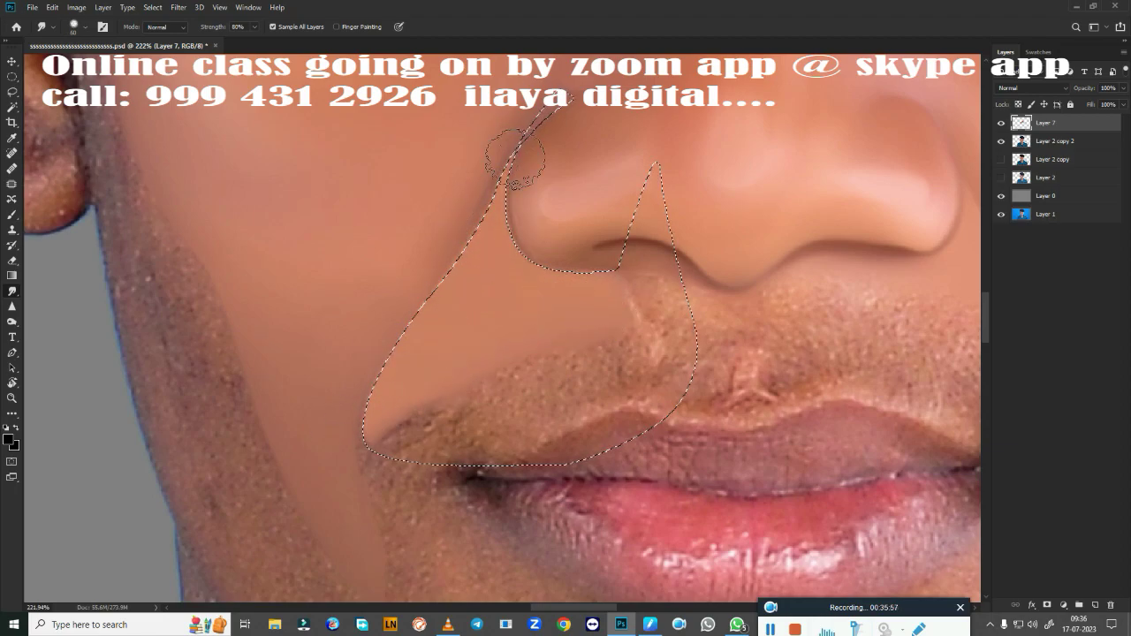
key("bracketleft")
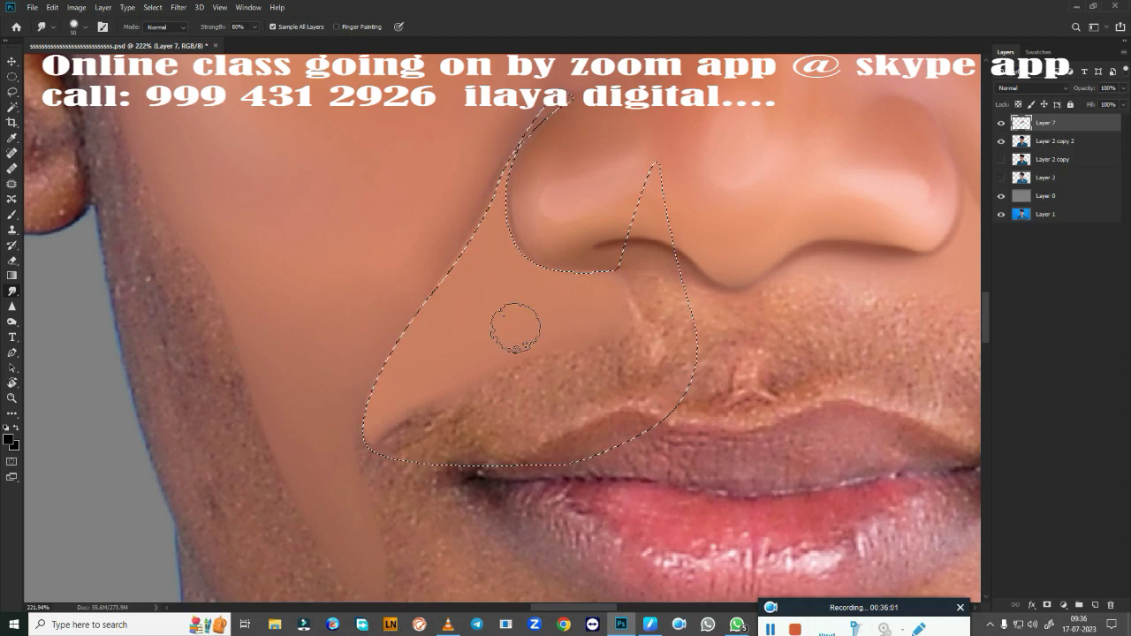
key("bracketright")
key("shift+F6")
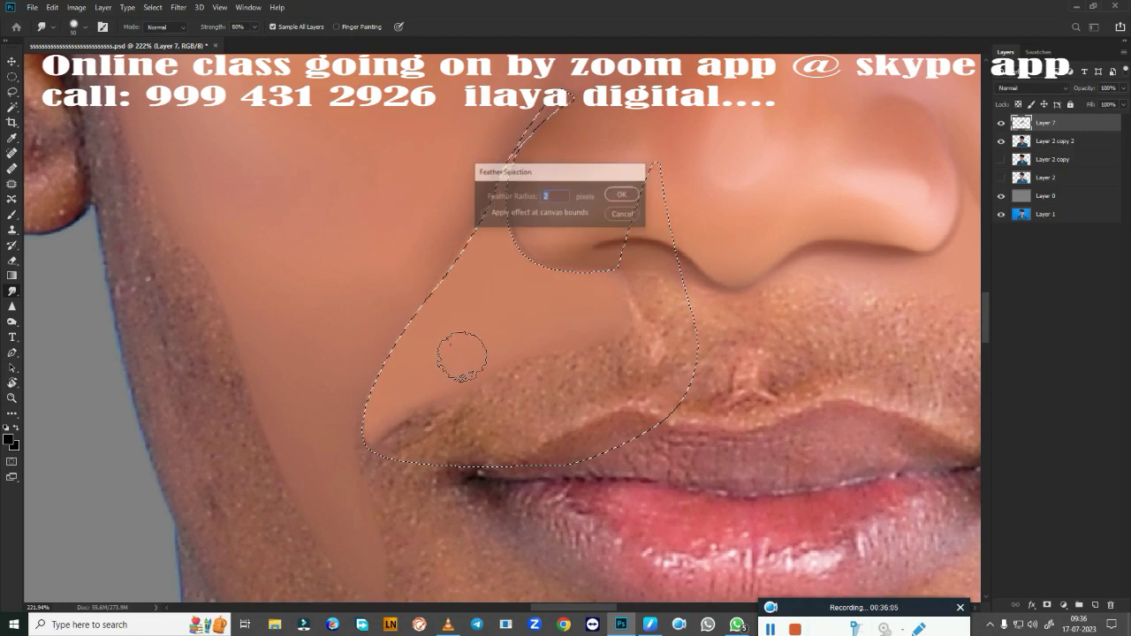
key("Return")
left_click_drag(525, 205, 529, 256)
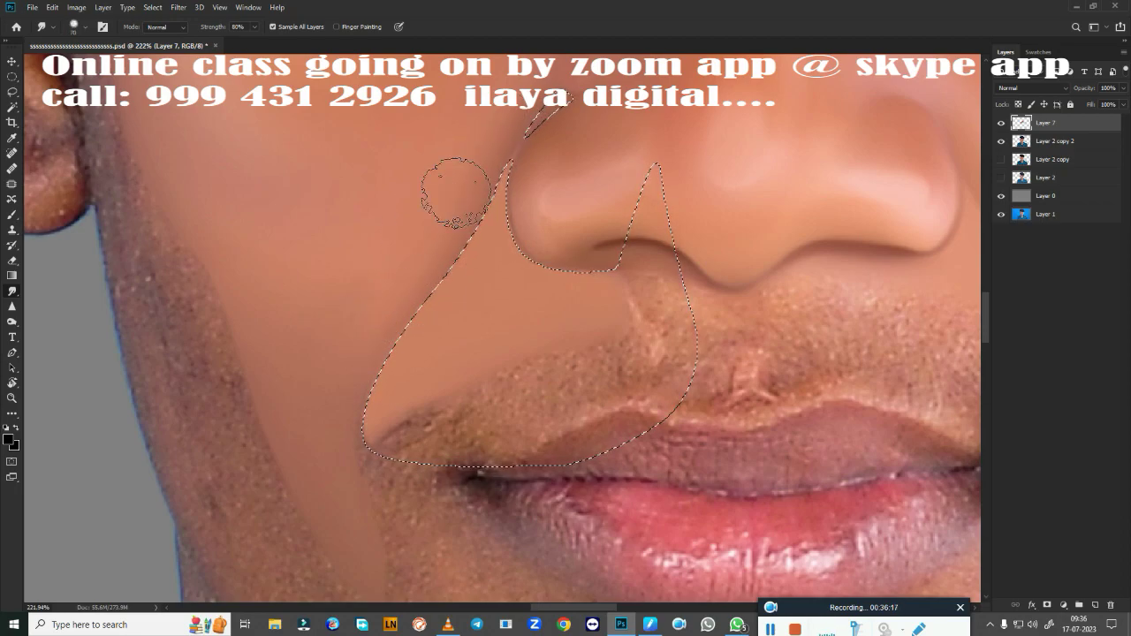
Step: Deselect, then erase to bring back skin texture at the left mouth corner
key("ctrl+d")
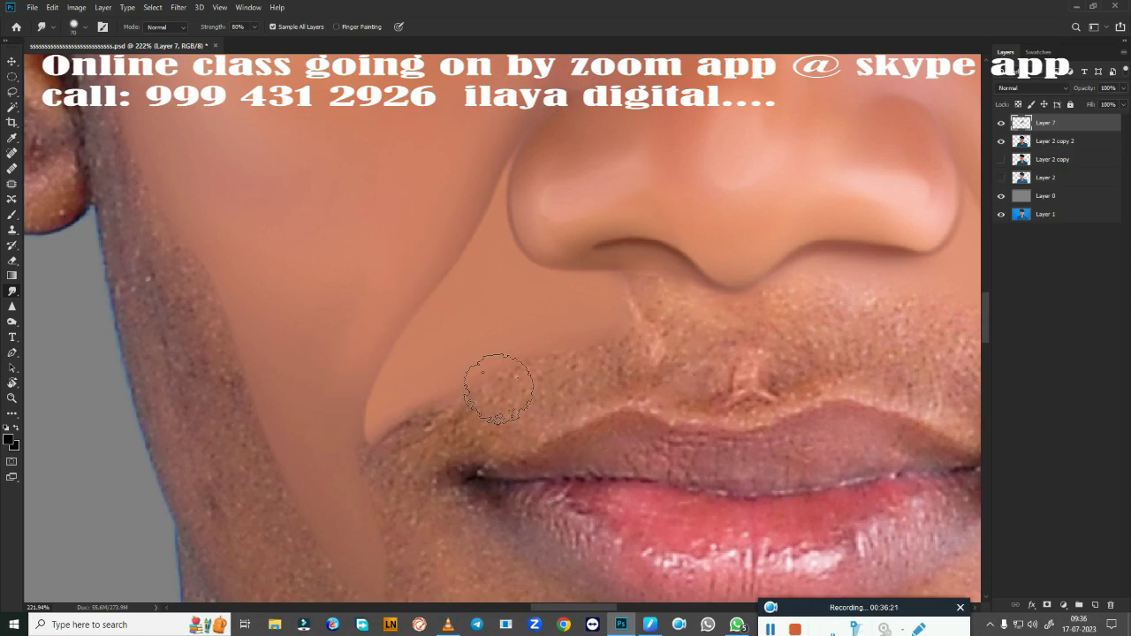
key("e")
scroll(477, 353, "down", 3)
left_click_drag(408, 306, 417, 310)
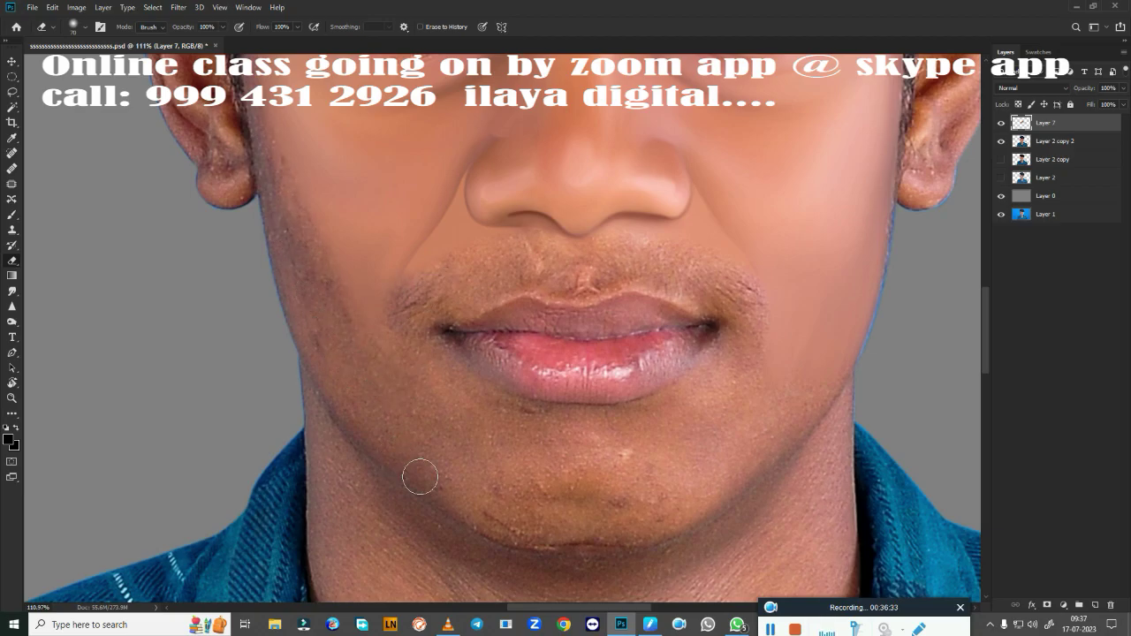
Step: Outline the right cheek beside the upper lip, select it, smudge it smooth, then deselect
scroll(419, 477, "down", 3)
scroll(530, 397, "up", 4)
scroll(580, 434, "down", 4)
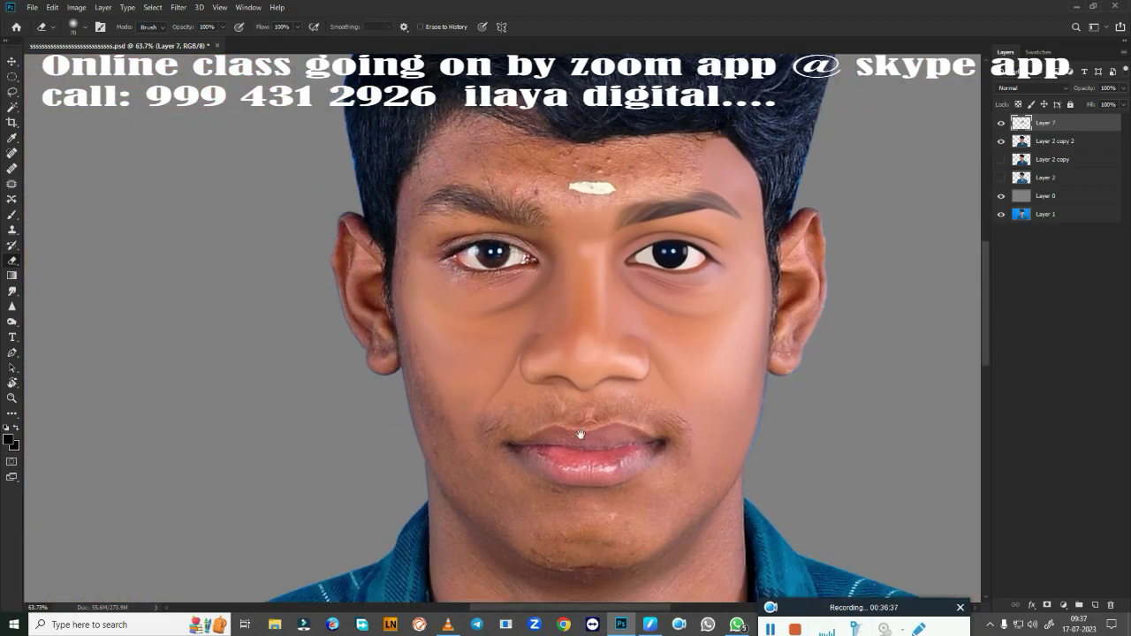
scroll(581, 434, "up", 3)
key("p")
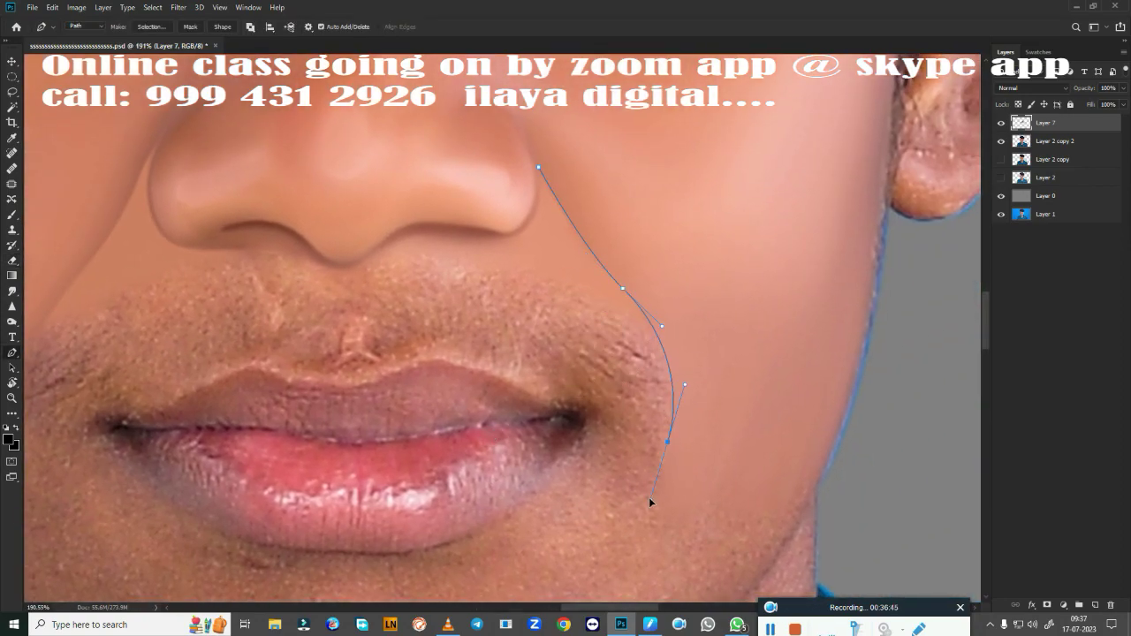
left_click_drag(377, 457, 346, 420)
left_click_drag(376, 318, 427, 250)
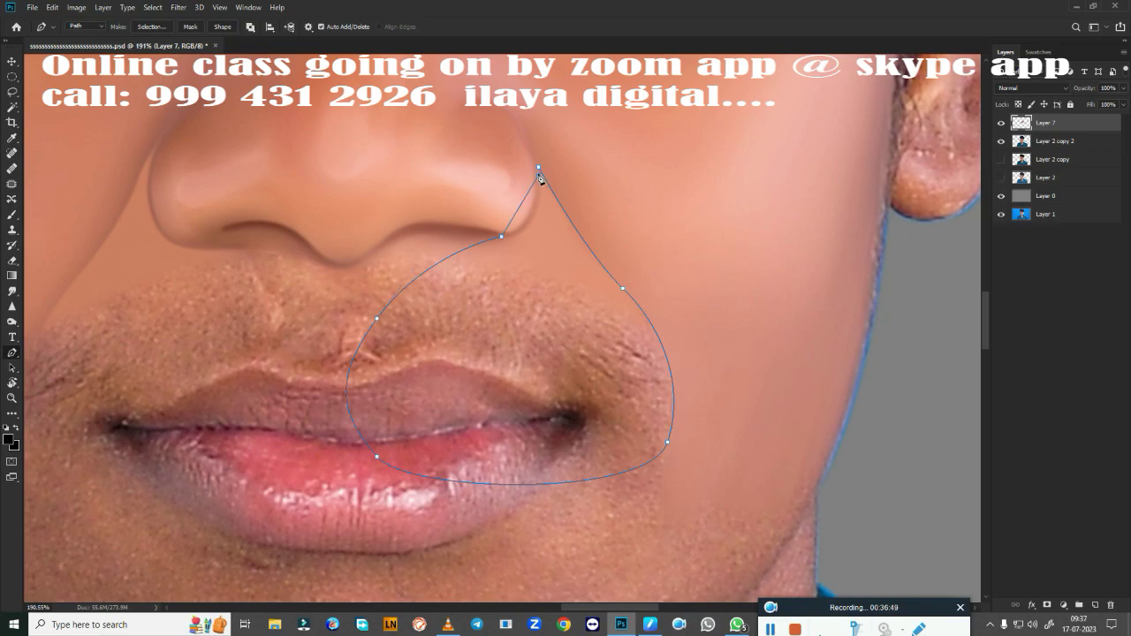
key("ctrl+Return")
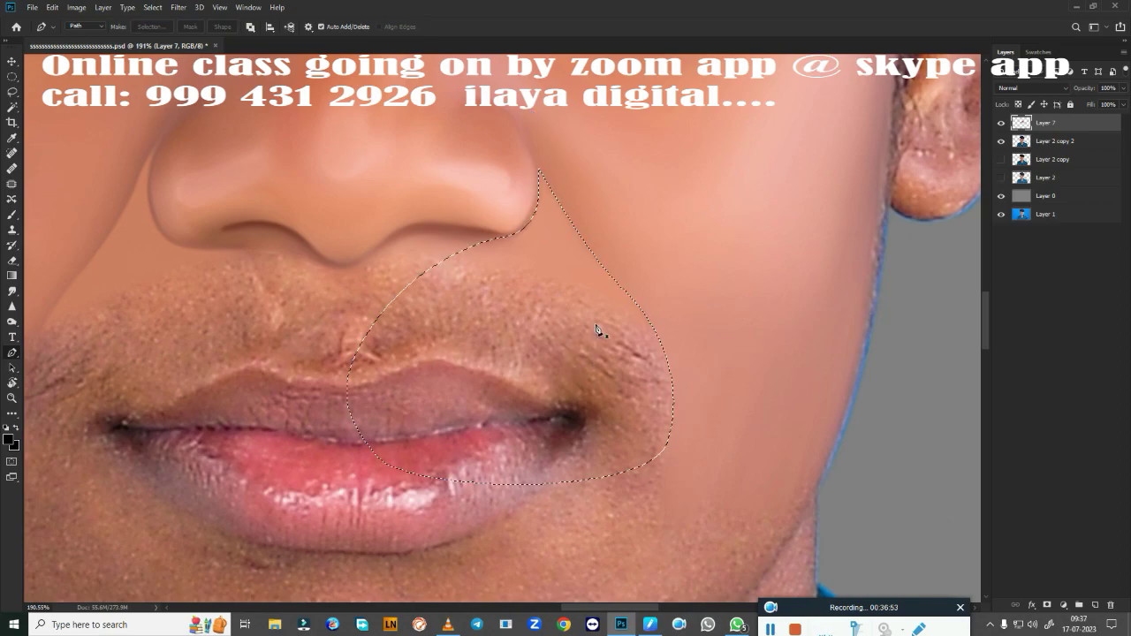
key("r")
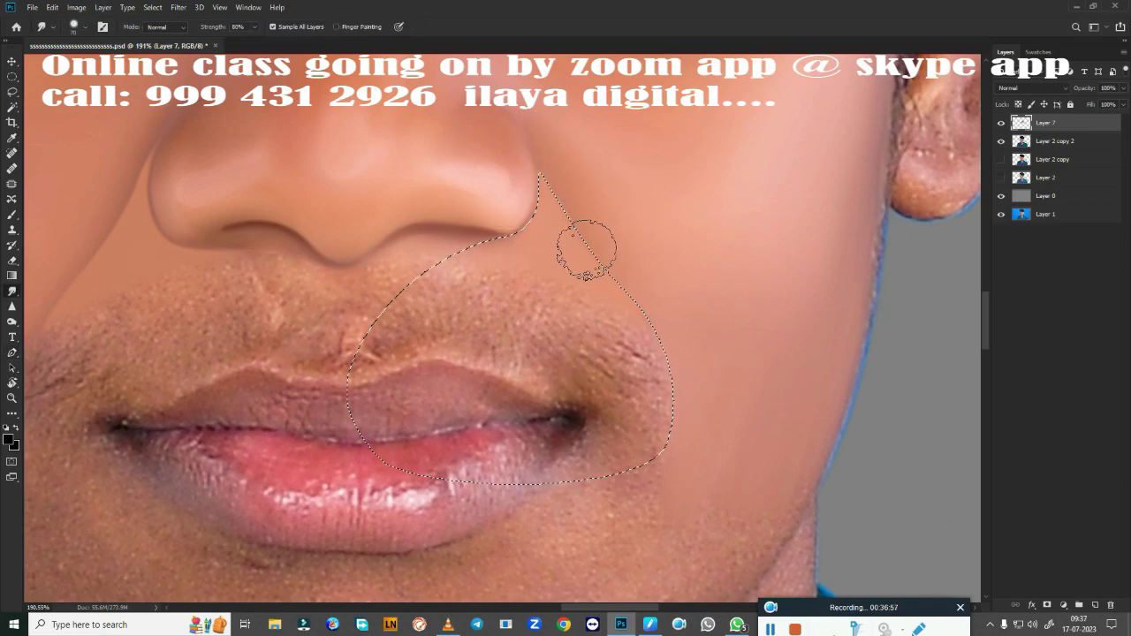
key("ctrl+d")
Step: Fit the portrait in view, then zoom in on the eyes and forehead
key("e")
key("ctrl+0")
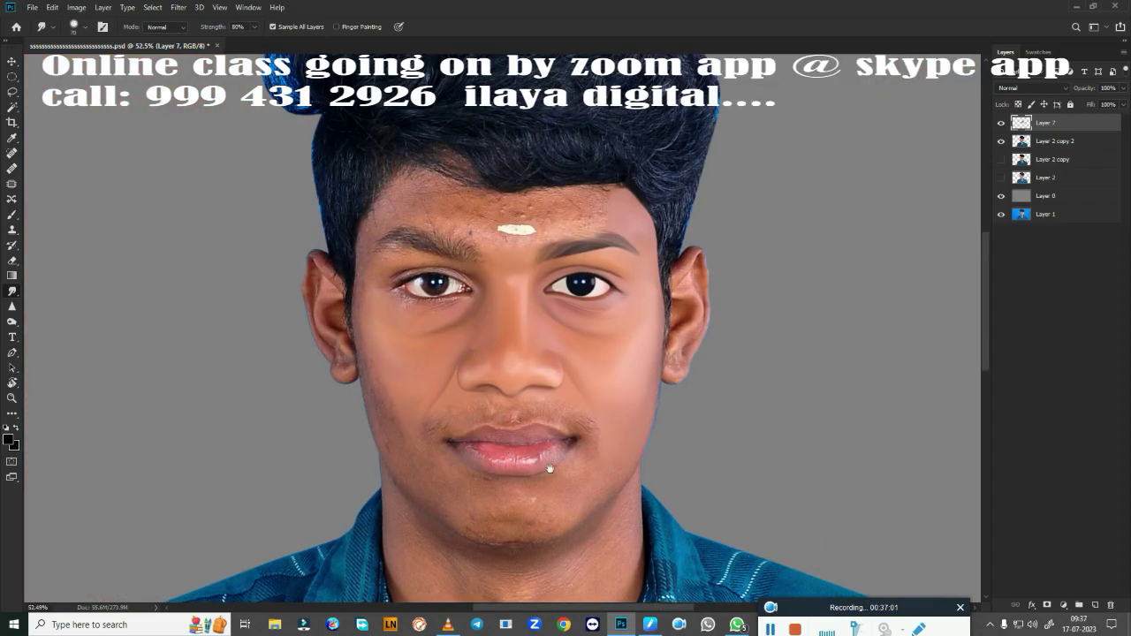
scroll(655, 251, "up", 2)
scroll(656, 251, "up", 3)
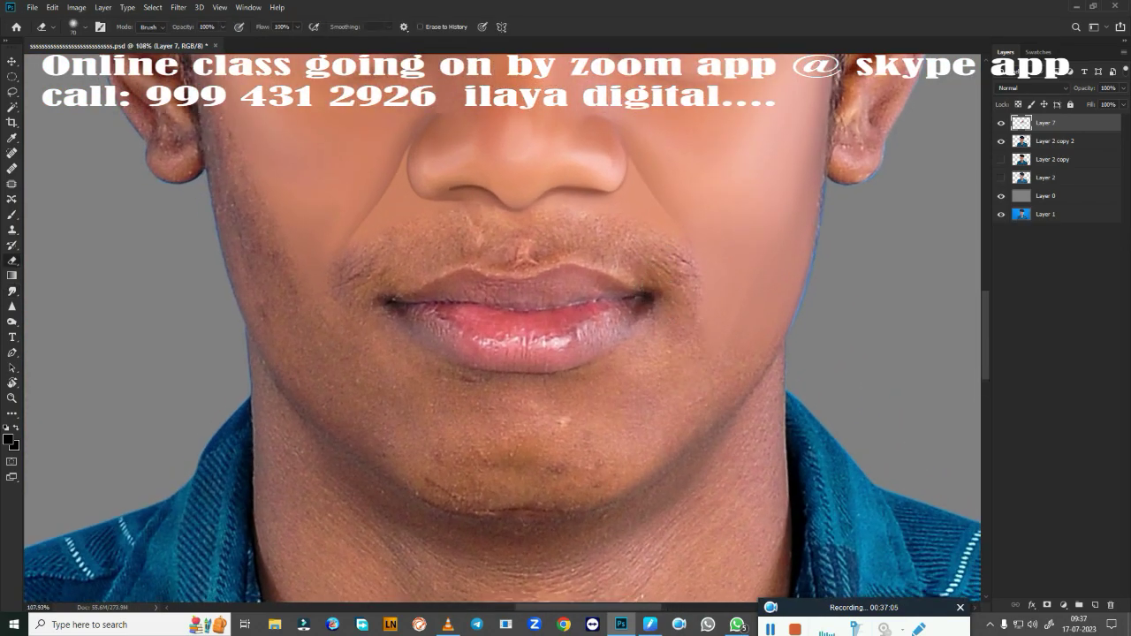
scroll(782, 353, "up", 3)
scroll(783, 354, "up", 3)
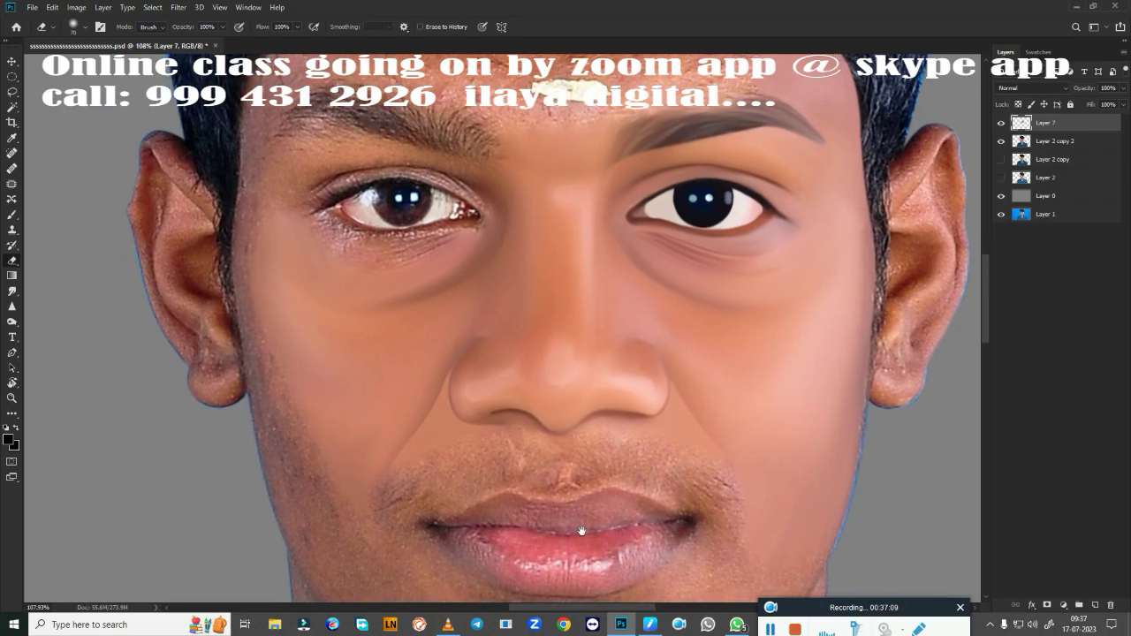
left_click_drag(530, 424, 496, 510)
key("p")
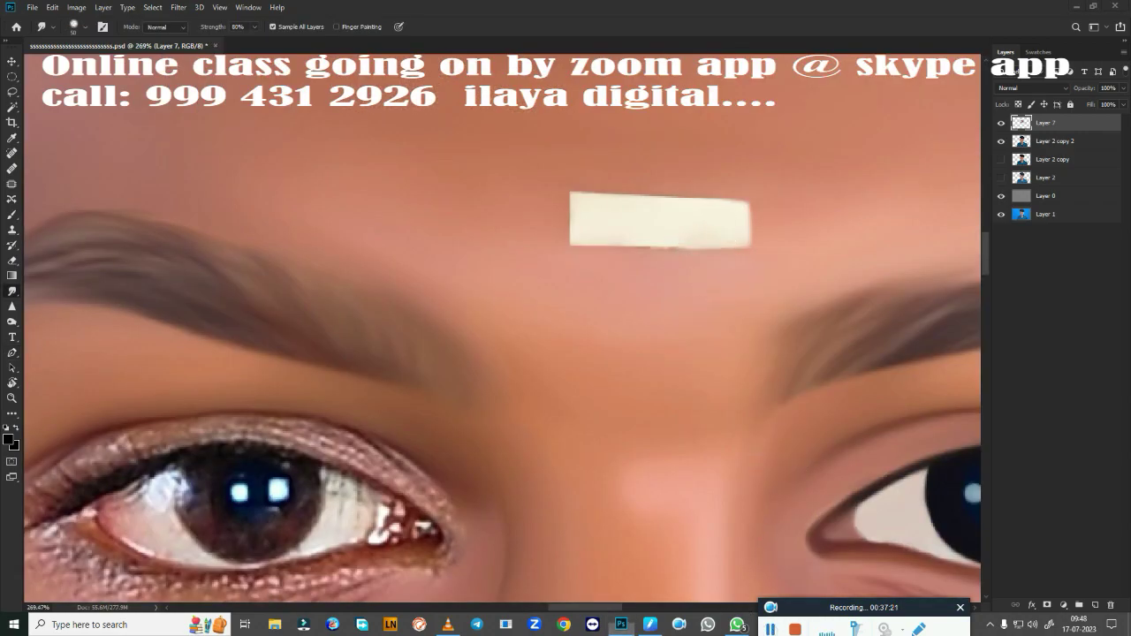
Step: Smear the white forehead mark into a soft streak and erase hair back along the right hairline
left_click_drag(688, 229, 610, 209)
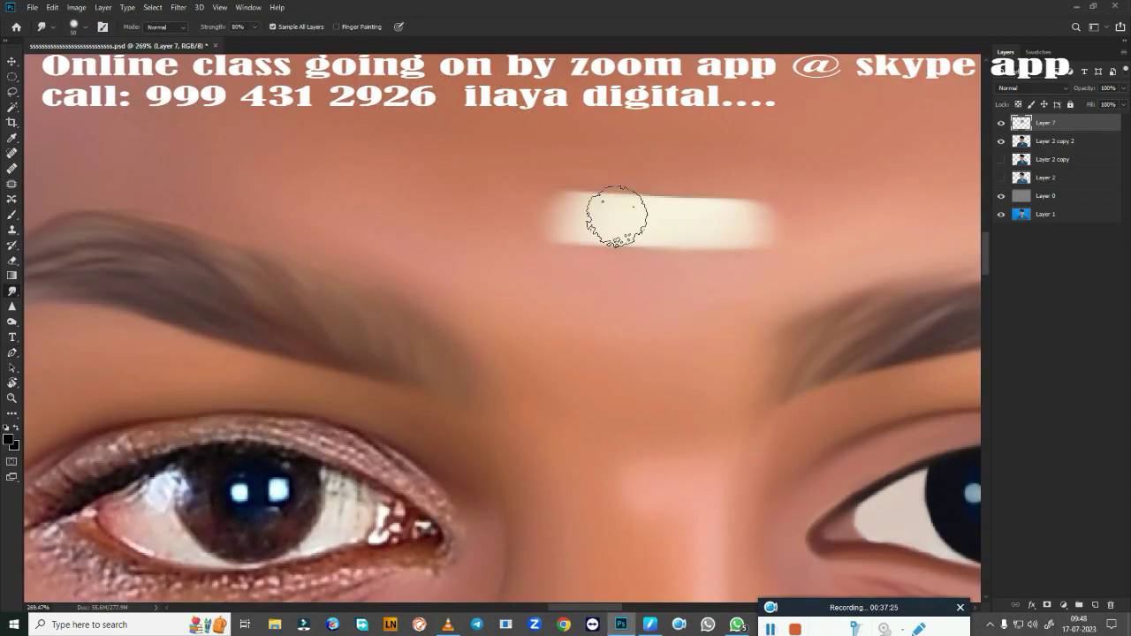
scroll(621, 373, "down", 5)
scroll(760, 353, "up", 3)
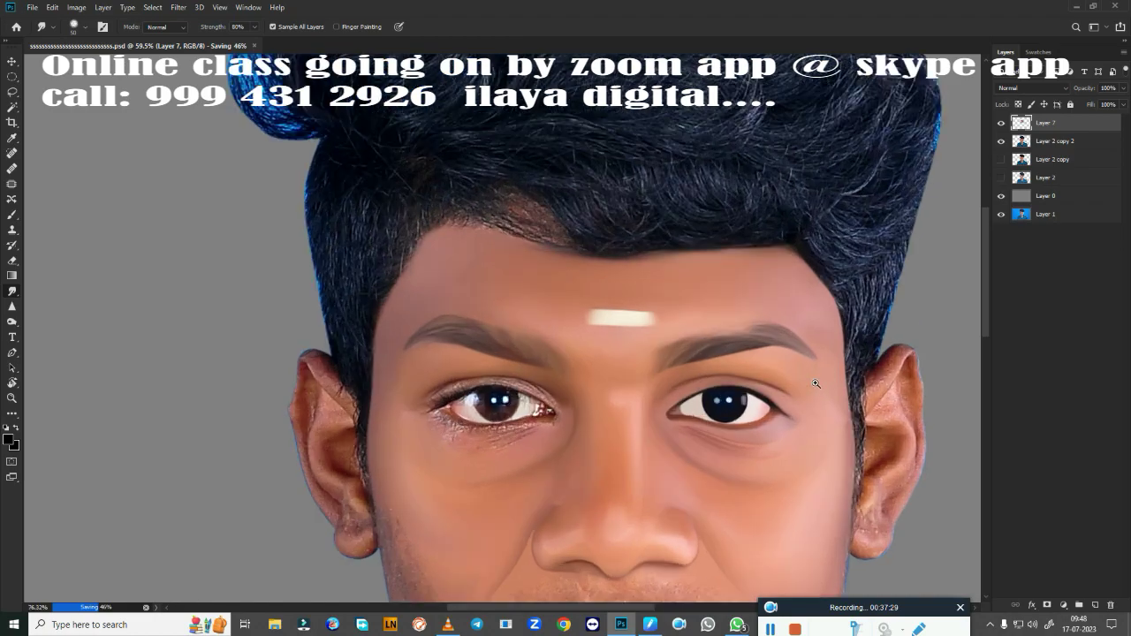
key("e")
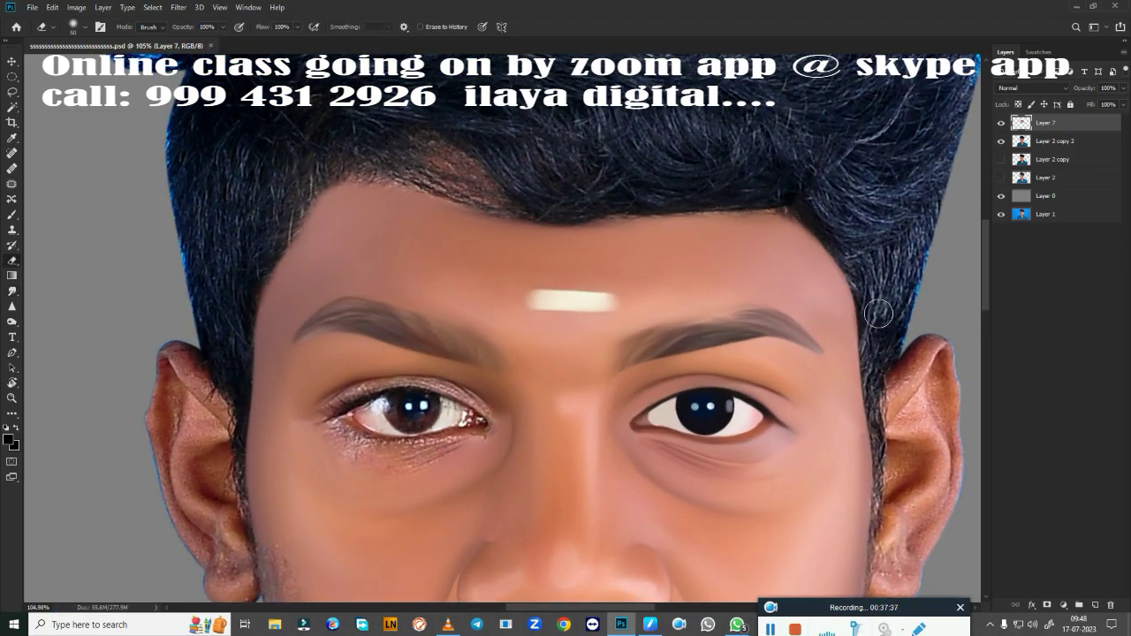
mouse_move(878, 314)
left_mouse_down()
mouse_move(849, 235)
mouse_move(825, 225)
left_mouse_up()
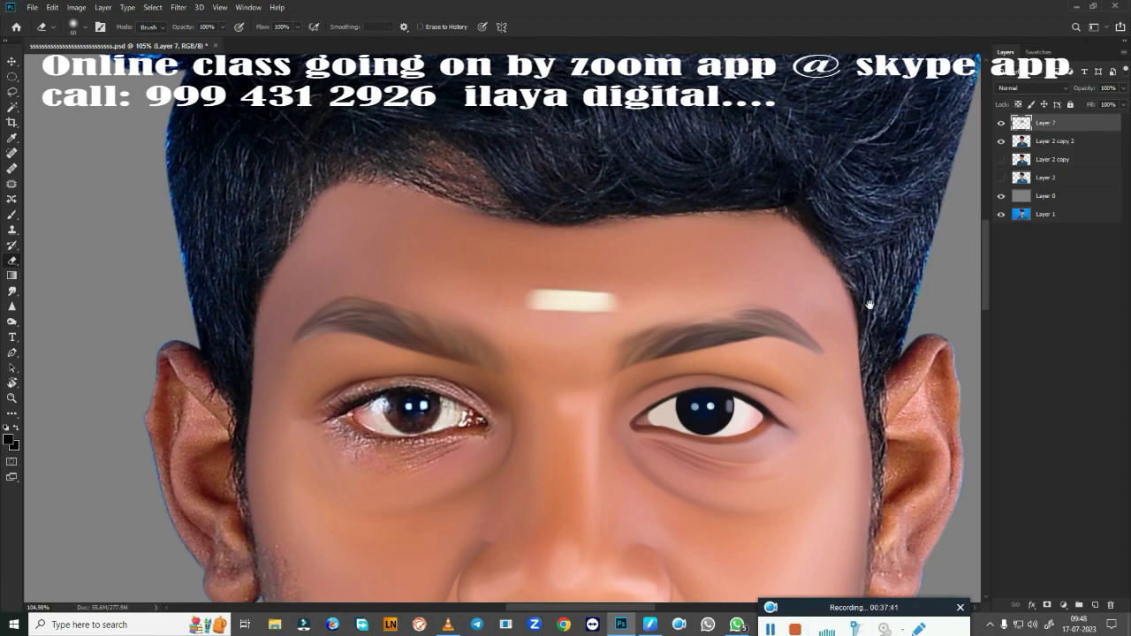
Step: Pan and zoom the view to center on the left eye
left_click_drag(870, 304, 716, 130)
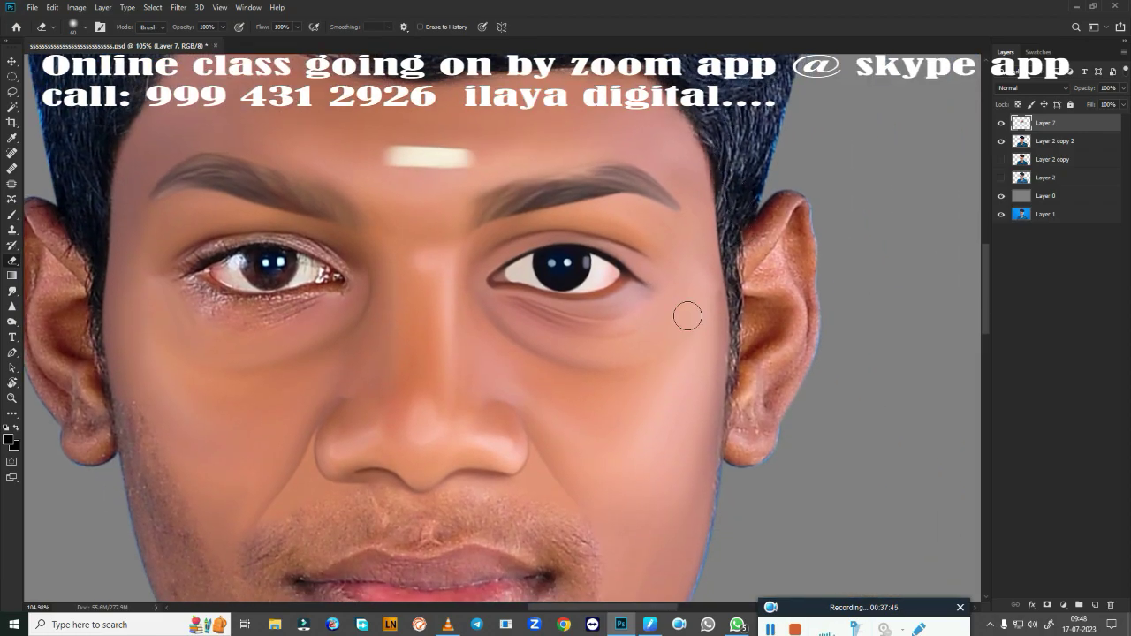
scroll(694, 321, "down", 3)
scroll(651, 282, "up", 5)
left_click_drag(651, 283, 677, 415)
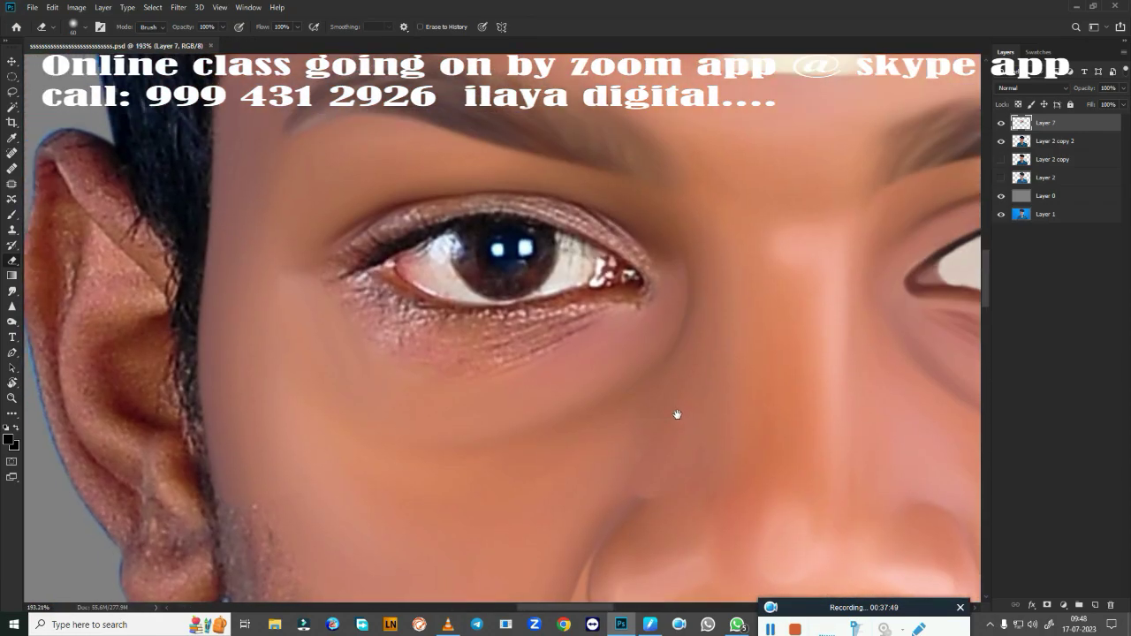
left_click_drag(616, 304, 686, 285)
scroll(649, 378, "up", 2)
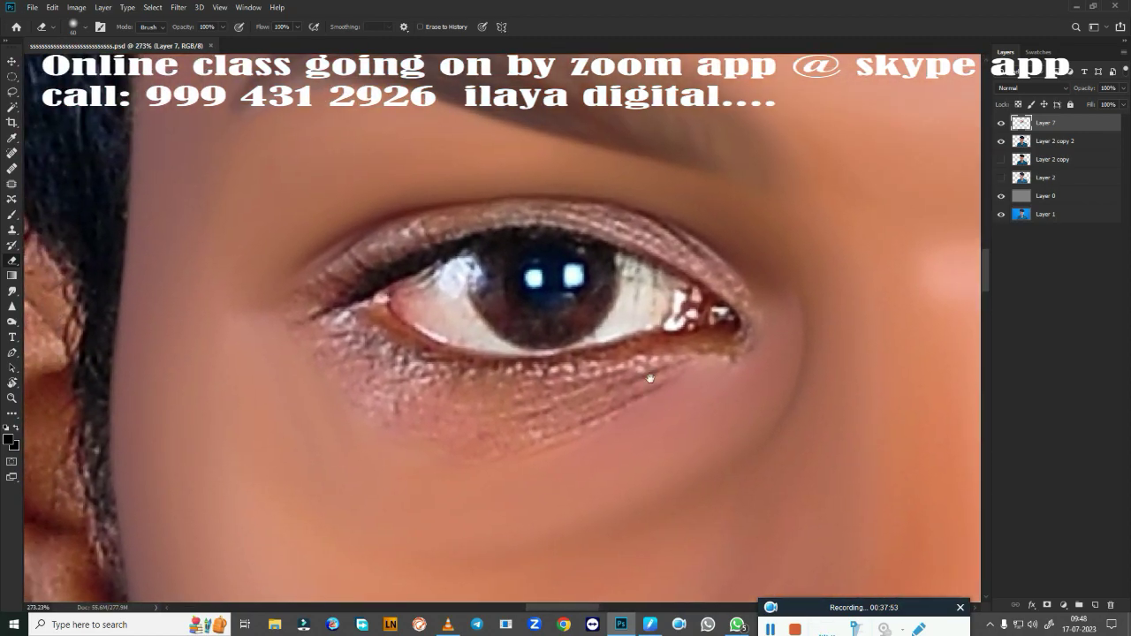
scroll(729, 397, "up", 2)
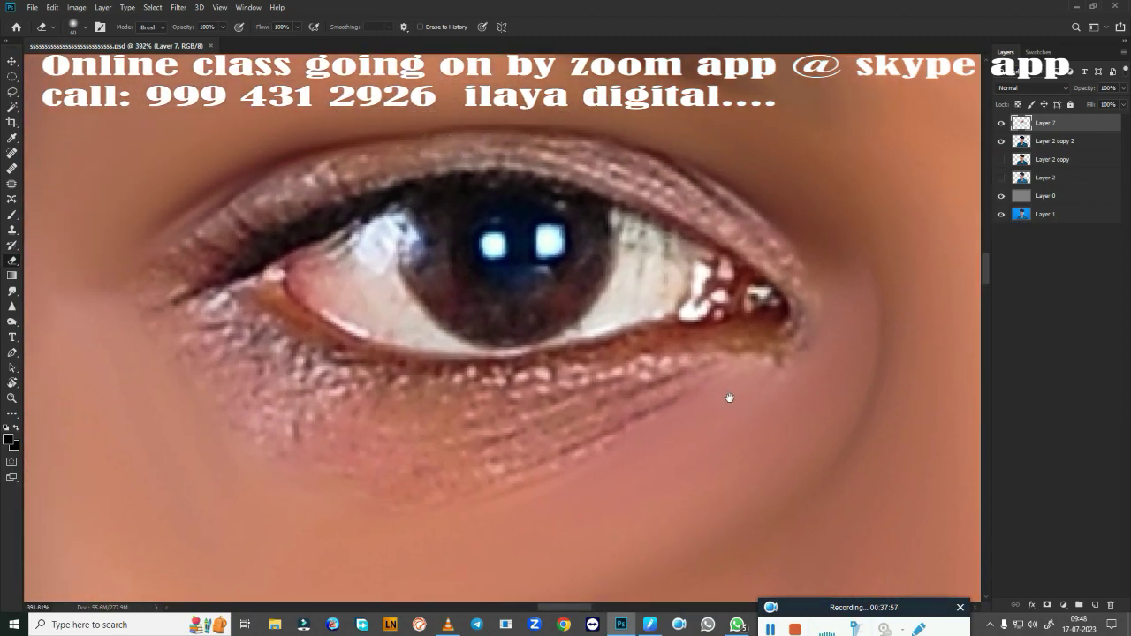
left_click_drag(729, 397, 747, 399)
Step: Start a pen outline at the eye's right corner and curve it along the upper lid
key("p")
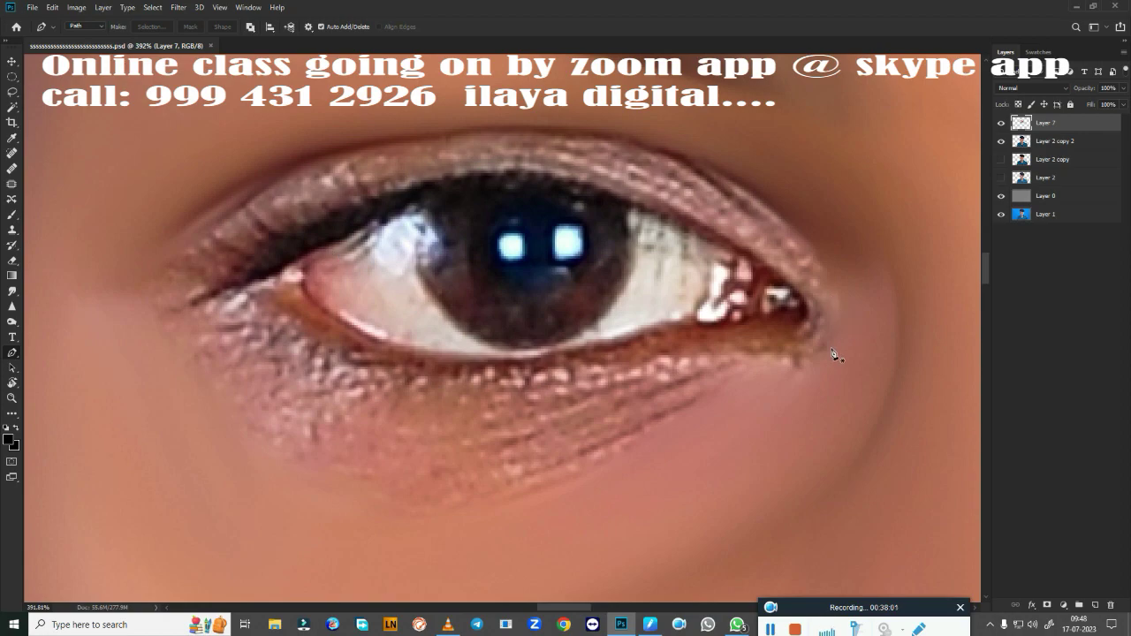
left_click(807, 361)
scroll(235, 198, "down", 1)
scroll(481, 320, "up", 1)
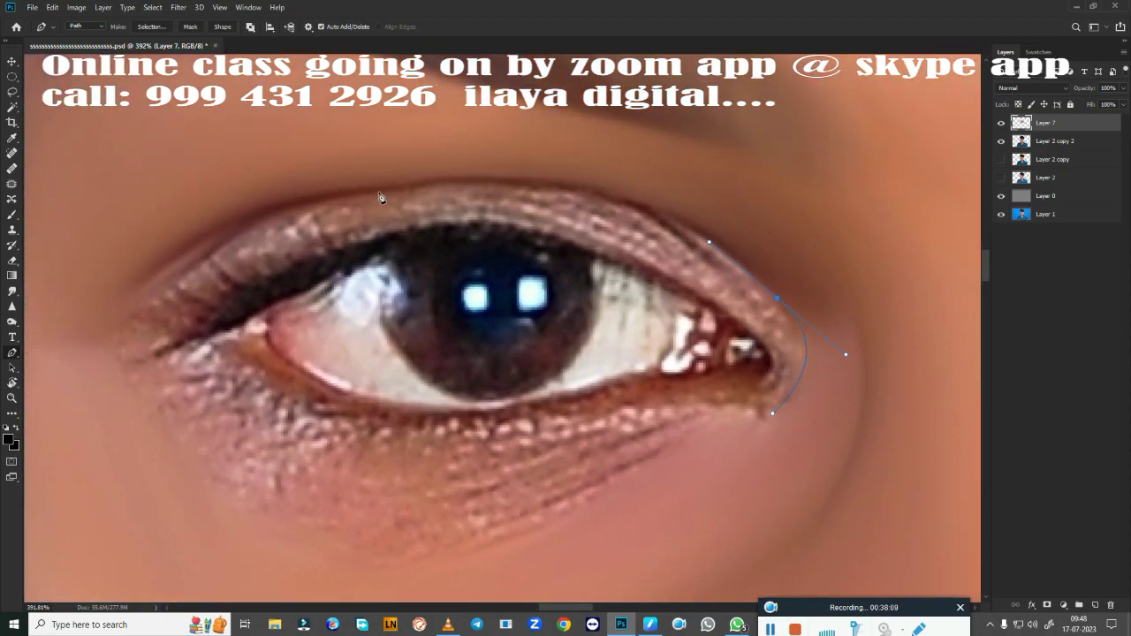
left_click_drag(380, 191, 144, 229)
left_click(380, 191)
Step: Carry the outline past the left corner and under the eye bag, close it, and make a selection
scroll(73, 365, "down", 1)
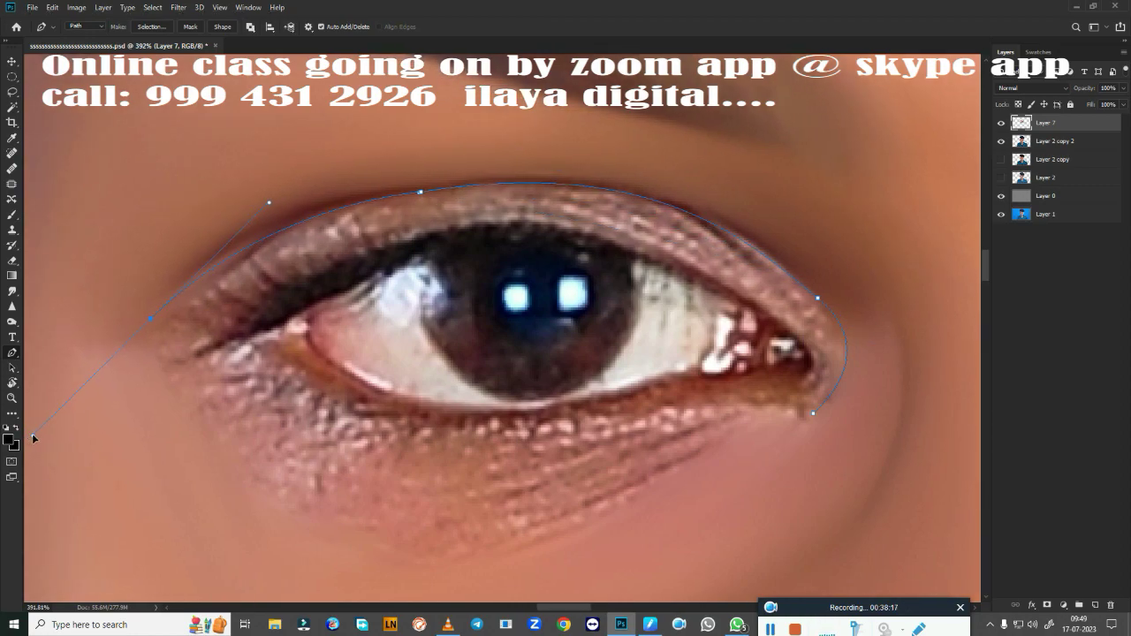
scroll(133, 455, "down", 2)
scroll(345, 310, "up", 2)
scroll(344, 309, "up", 1)
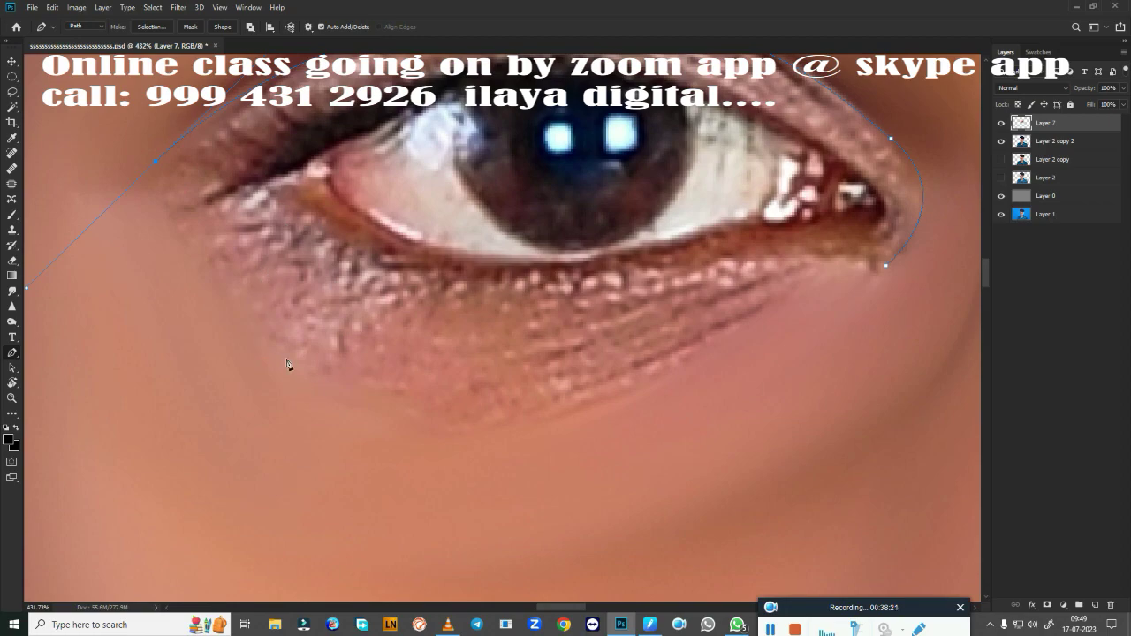
left_click_drag(254, 334, 309, 378)
left_click_drag(709, 341, 908, 212)
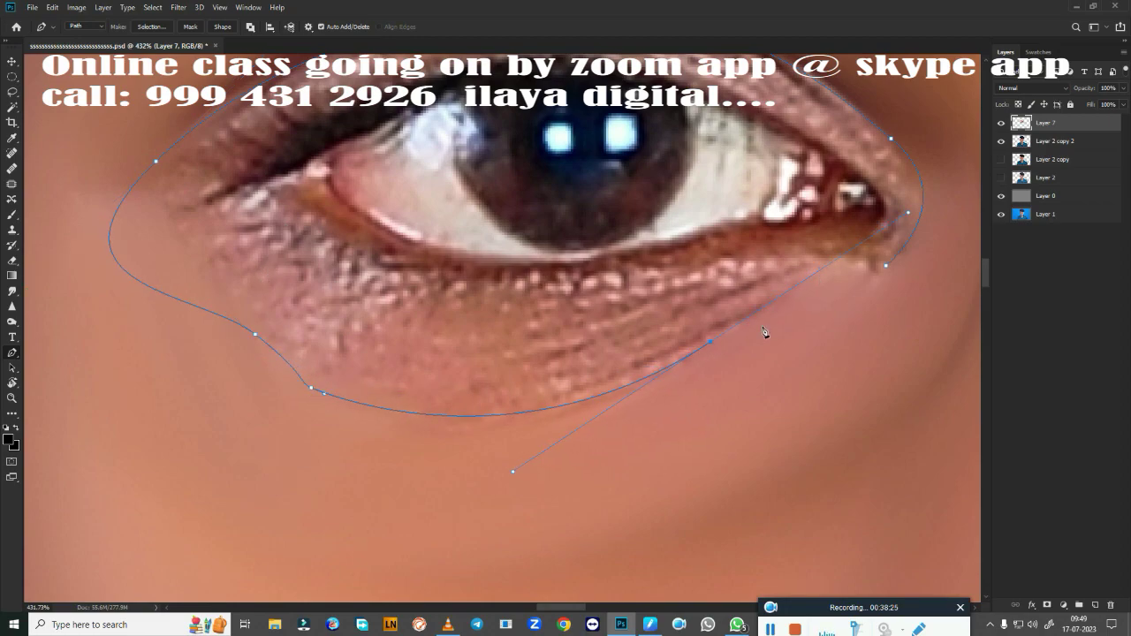
left_click_drag(818, 342, 778, 527)
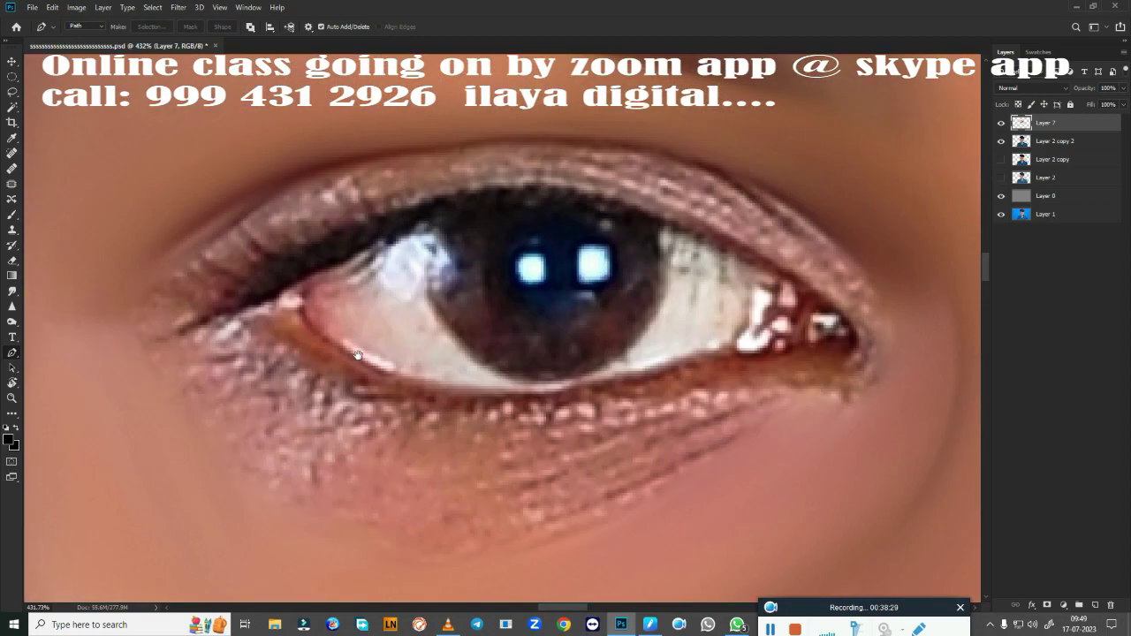
key("ctrl+Return")
Step: Smudge the upper eyelid, eye corners and under-eye skin smooth inside the selection
key("r")
left_click_drag(328, 362, 317, 265)
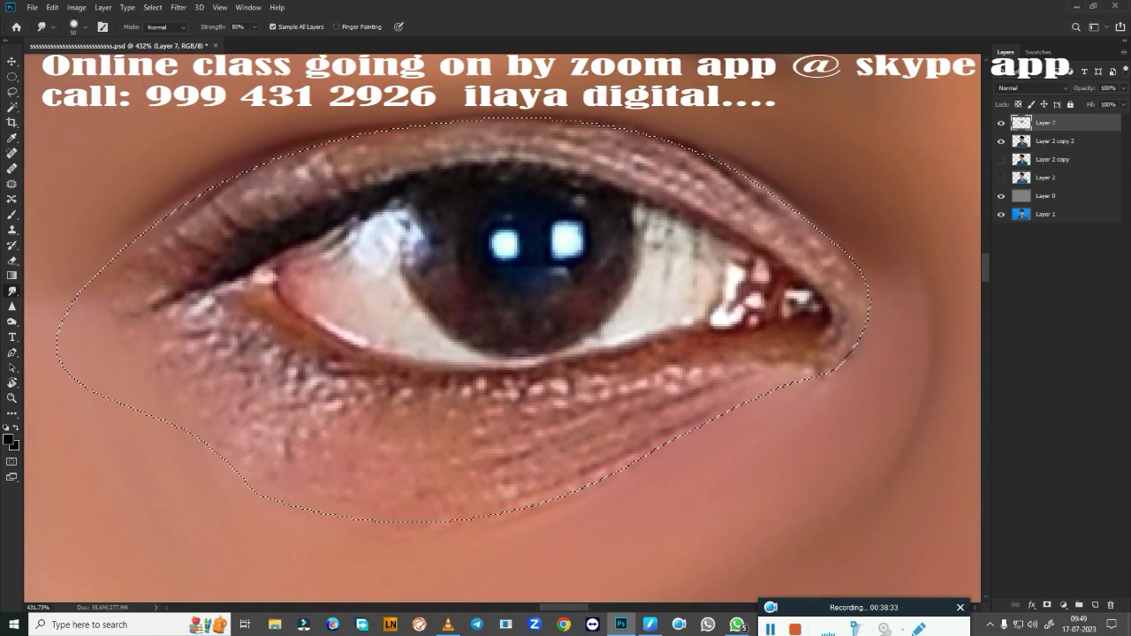
mouse_move(104, 319)
left_mouse_down()
mouse_move(183, 238)
mouse_move(157, 267)
mouse_move(455, 128)
mouse_move(295, 182)
mouse_move(530, 154)
mouse_move(817, 256)
mouse_move(740, 190)
mouse_move(565, 159)
mouse_move(302, 188)
mouse_move(179, 245)
left_mouse_up()
left_click_drag(180, 245, 471, 144)
left_click_drag(855, 275, 817, 374)
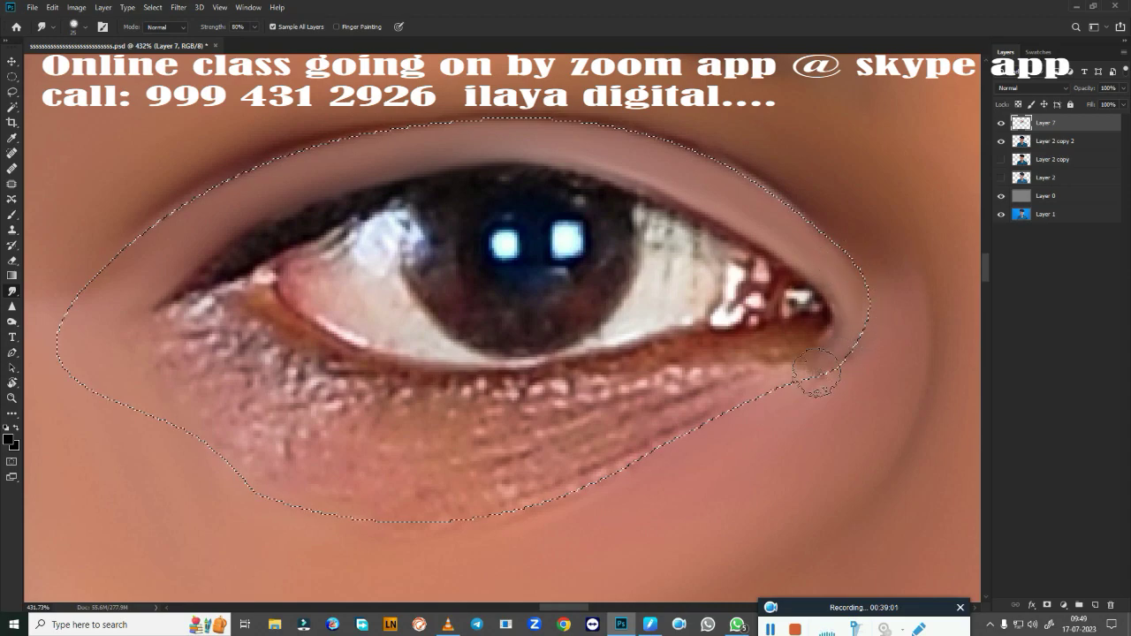
mouse_move(535, 463)
left_mouse_down()
mouse_move(820, 374)
mouse_move(459, 488)
mouse_move(239, 449)
mouse_move(538, 512)
mouse_move(790, 392)
mouse_move(213, 456)
left_mouse_up()
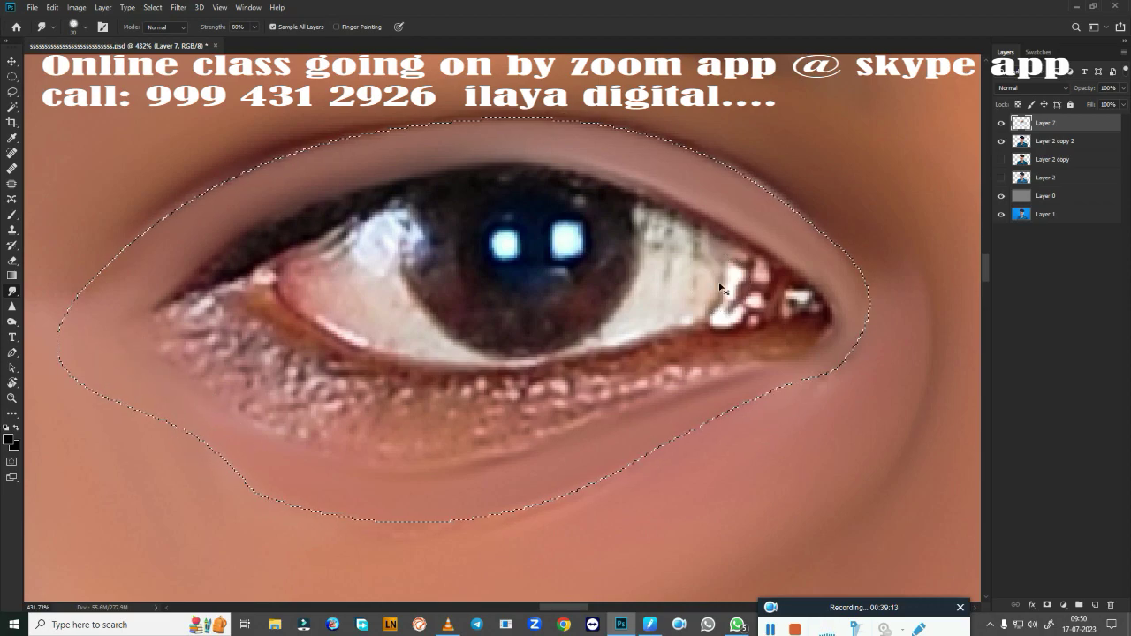
left_click_drag(733, 291, 720, 287)
Step: Blend the skin along the selection's right edge and eye corner with the Mixer Brush
key("b")
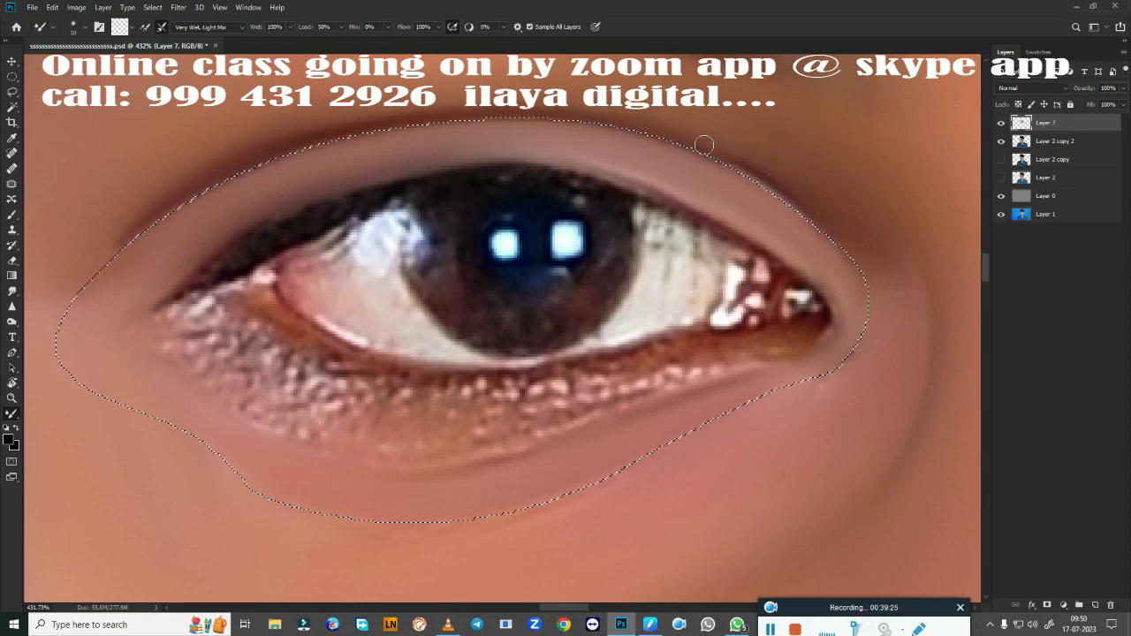
left_click_drag(704, 144, 864, 309)
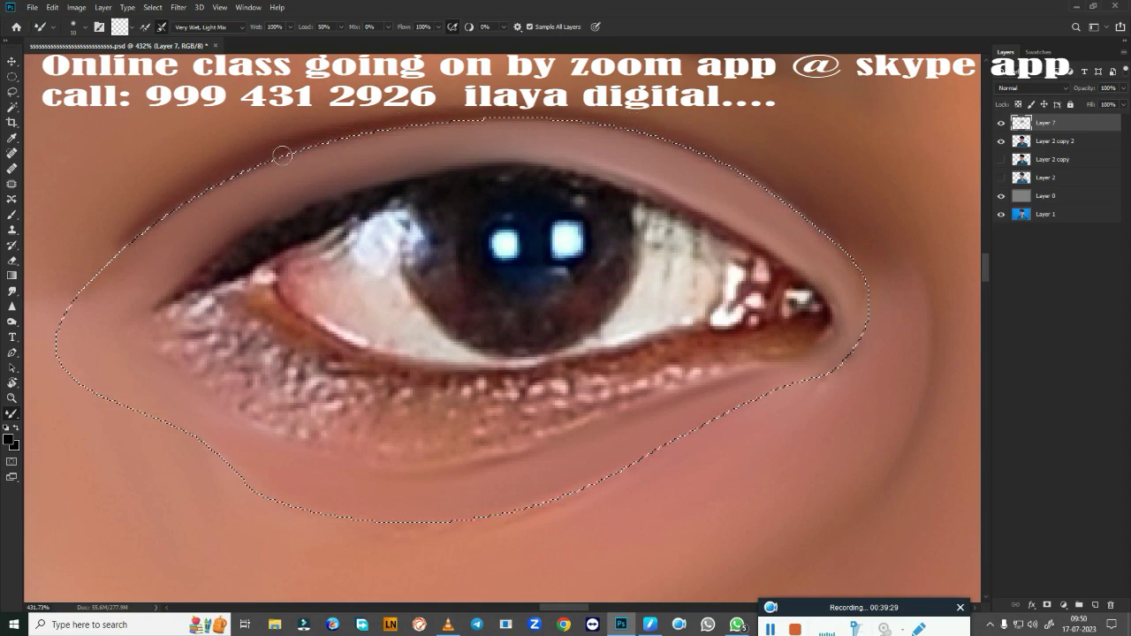
left_click_drag(822, 232, 835, 249)
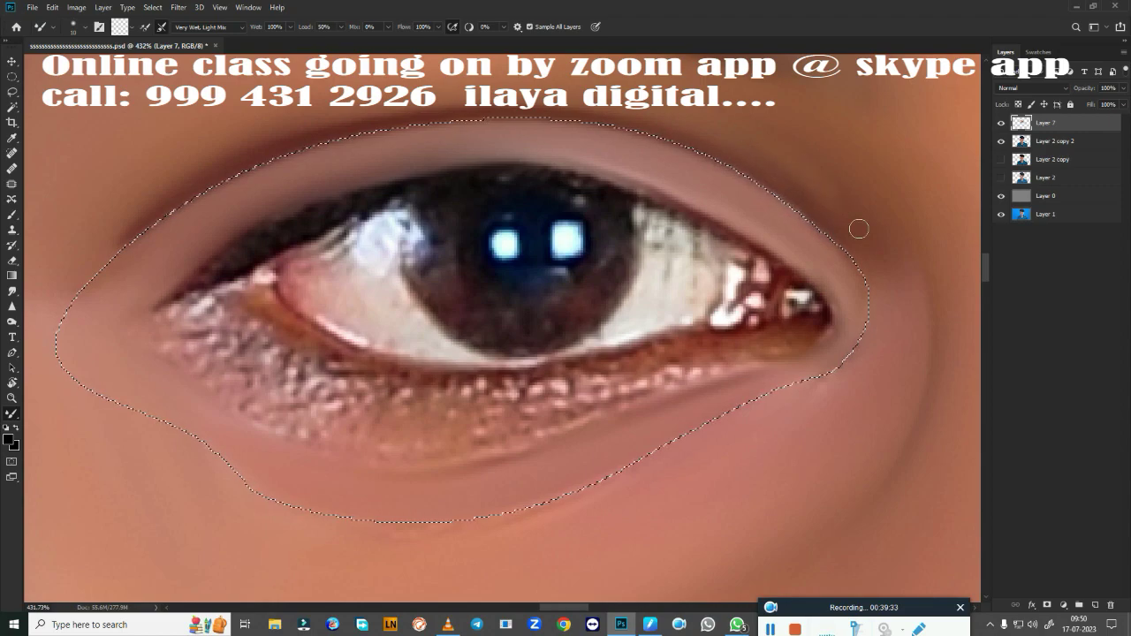
key("r")
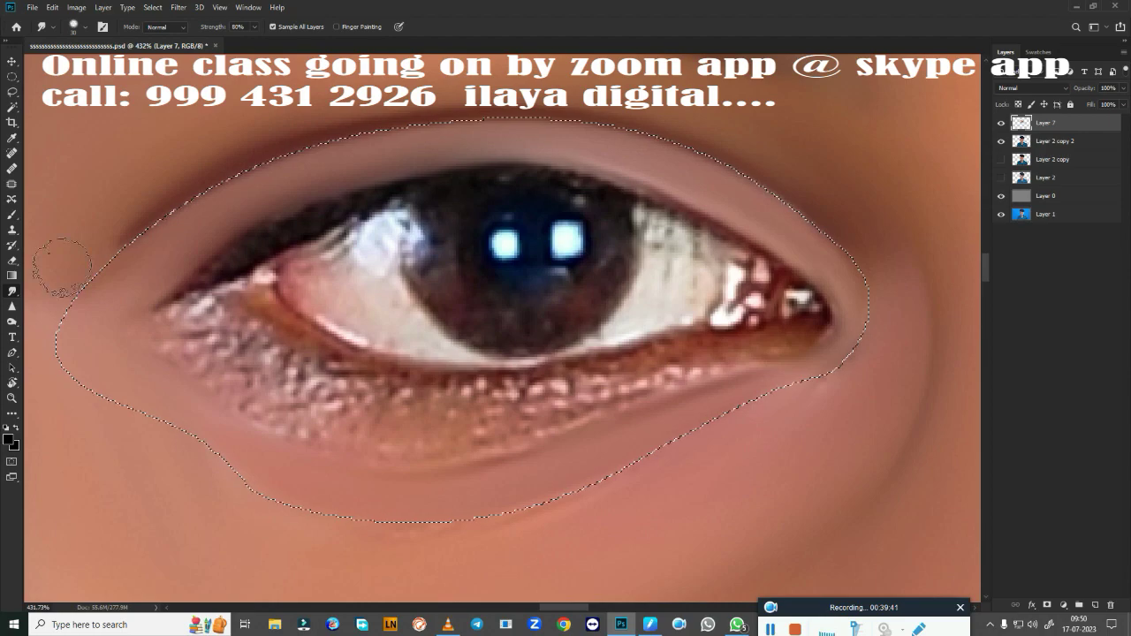
scroll(551, 233, "down", 5)
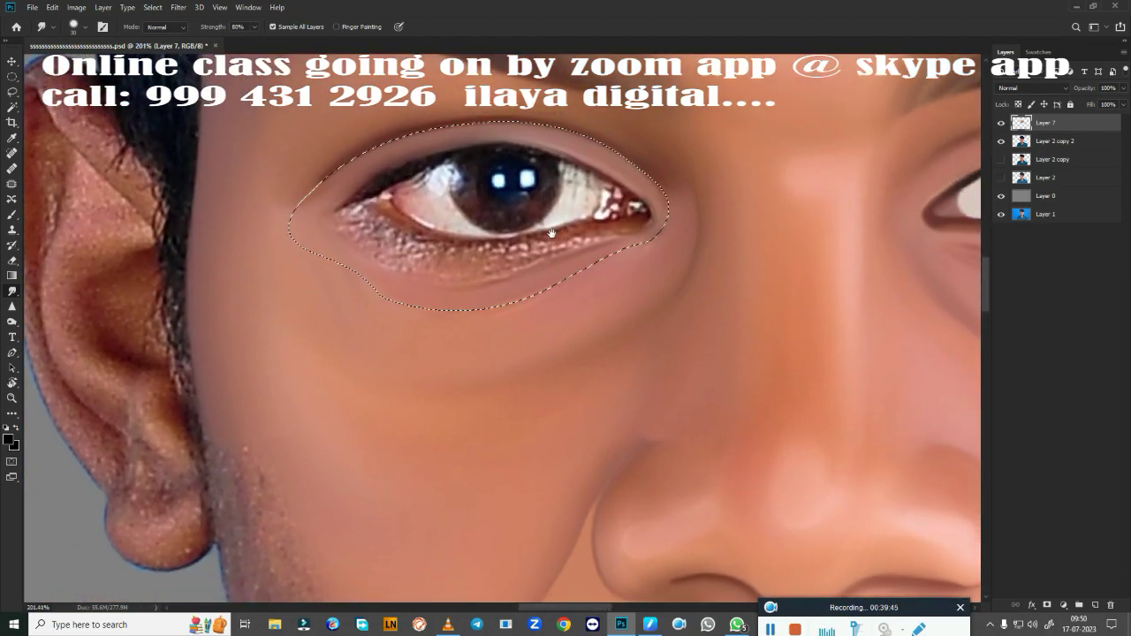
scroll(568, 327, "up", 3)
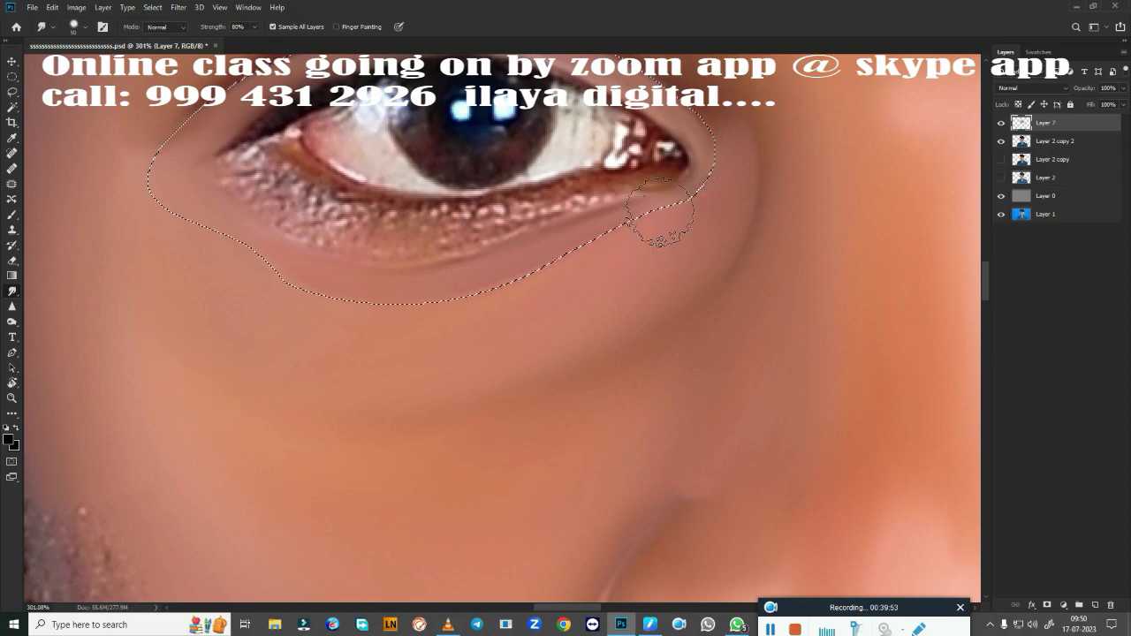
Step: Deselect the eye area and save the document
key("ctrl+d")
scroll(751, 256, "up", 3)
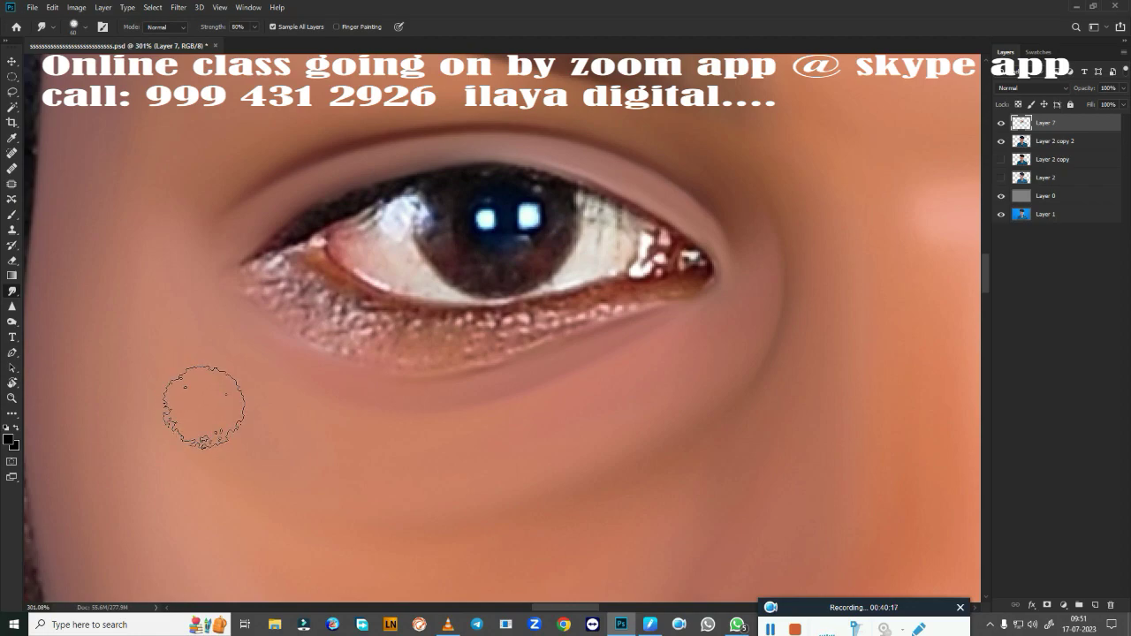
key("ctrl+s")
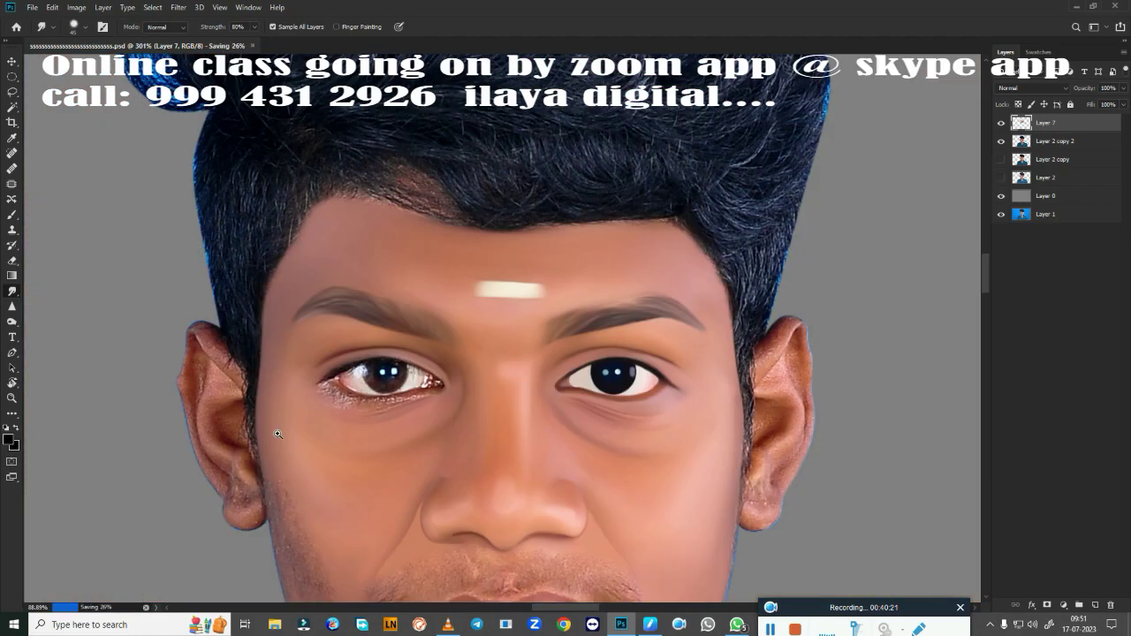
scroll(295, 411, "down", 5, "alt")
scroll(288, 434, "up", 3)
scroll(318, 426, "up", 2)
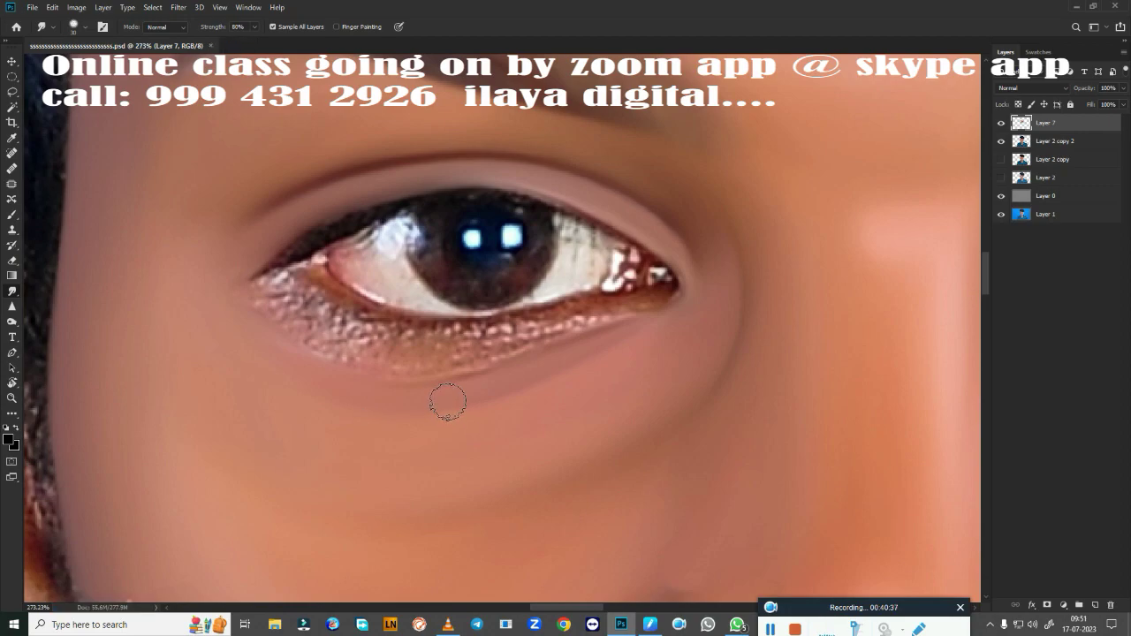
scroll(477, 411, "down", 3)
scroll(507, 416, "up", 2)
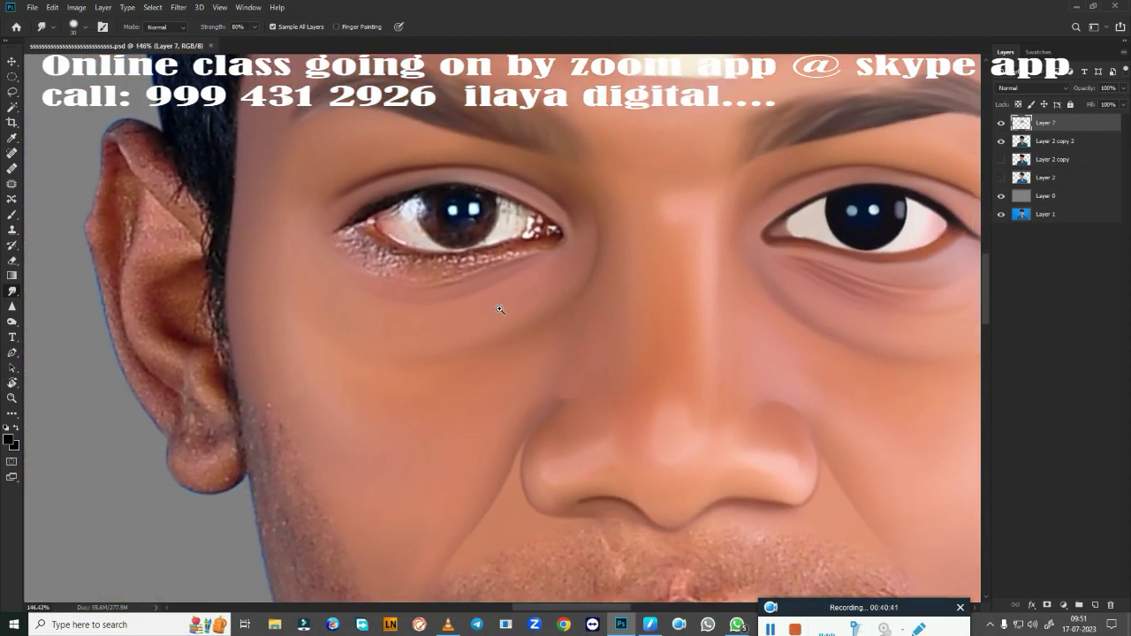
scroll(518, 353, "up", 3)
scroll(624, 393, "up", 1)
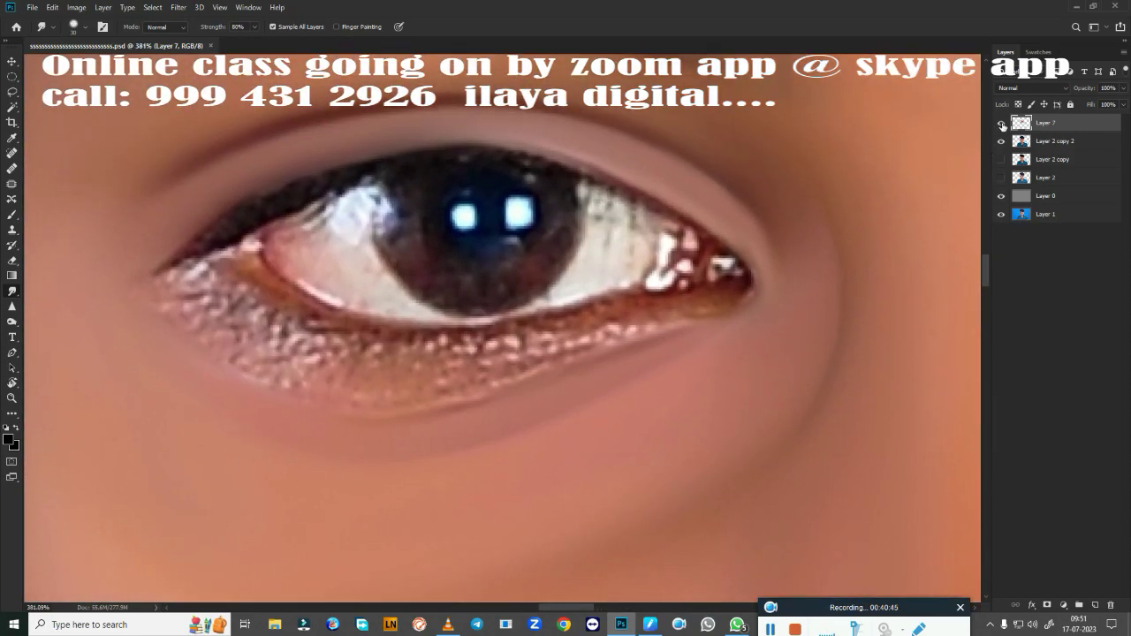
Step: Hide Layer 7, trace the left eye opening between the lids, and make a 2 px feathered selection
left_click(1001, 124)
key("p")
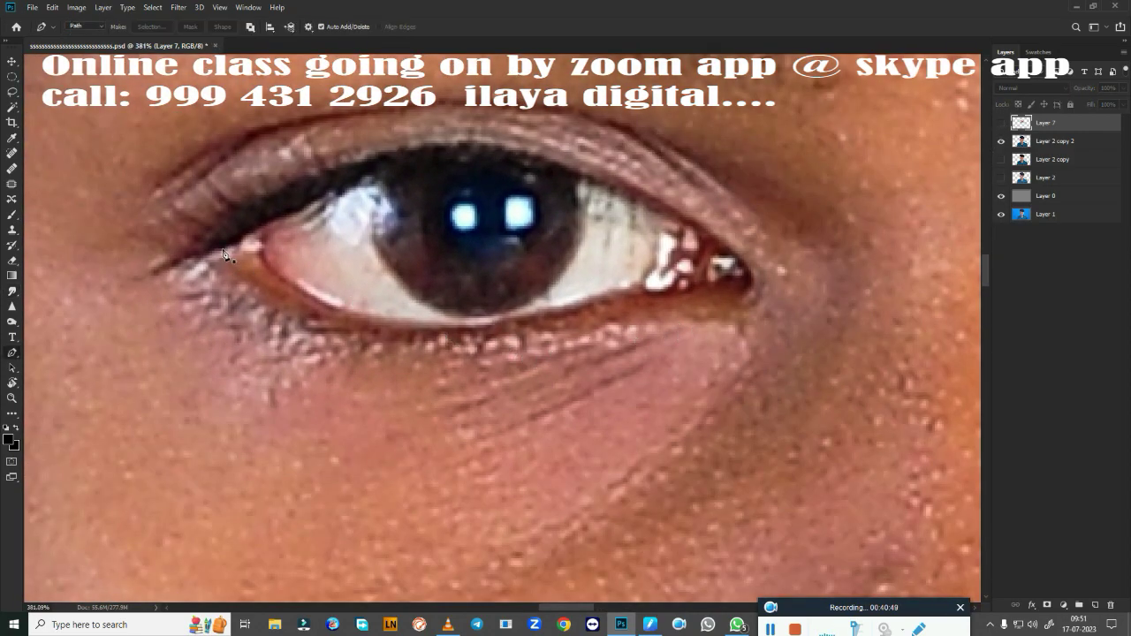
left_click(213, 235)
left_click_drag(523, 147, 586, 174)
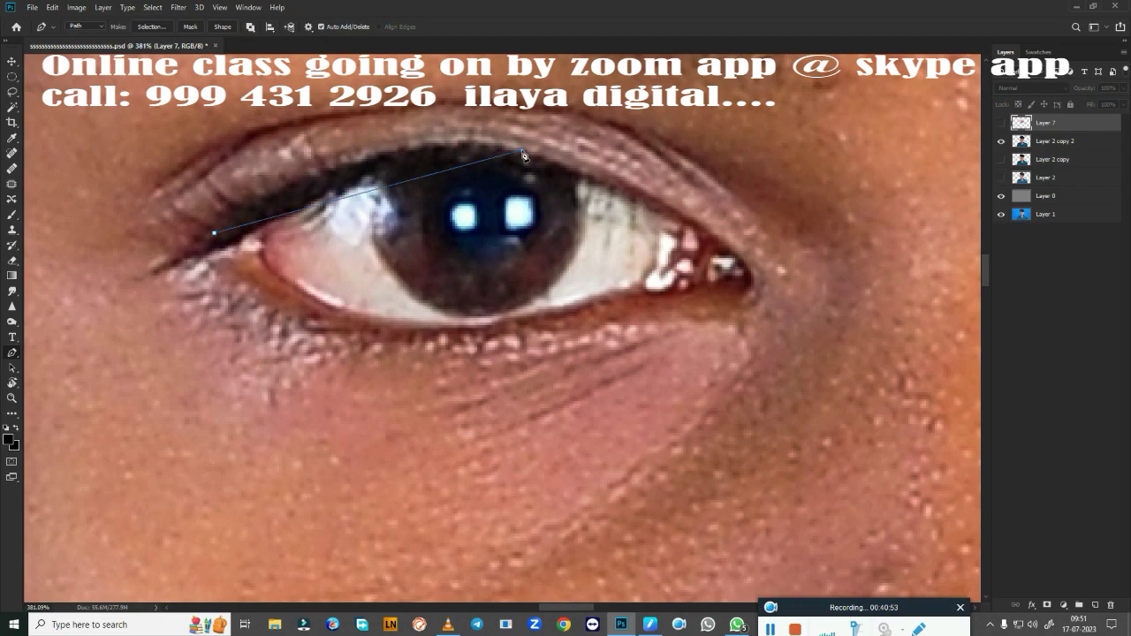
key("ctrl+z")
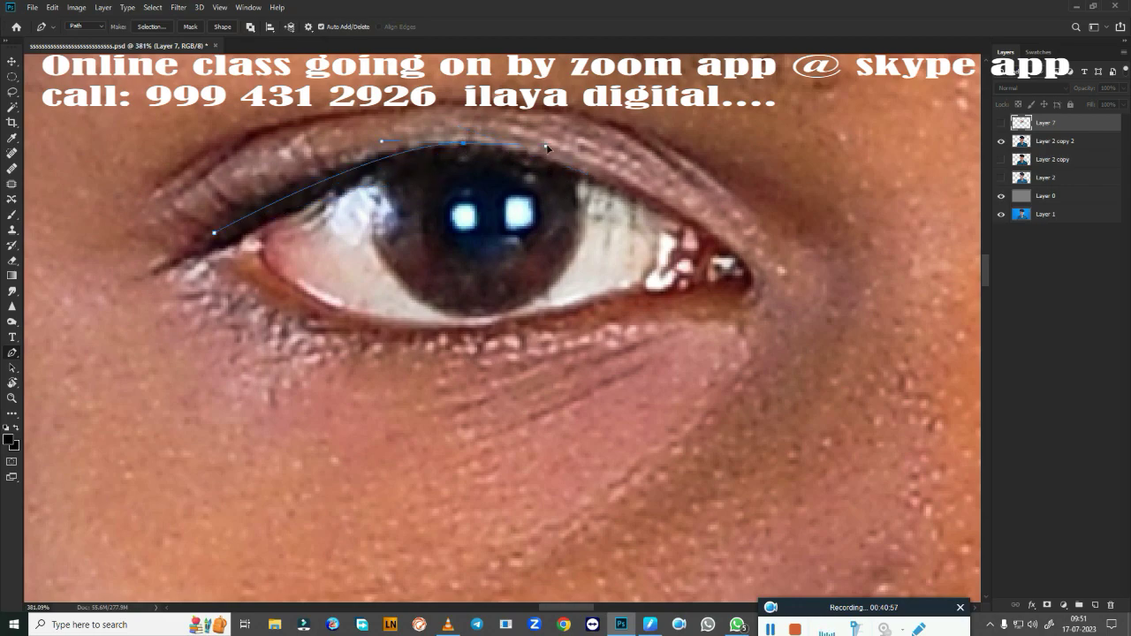
left_click_drag(463, 143, 611, 143)
left_click_drag(668, 206, 750, 264)
left_click_drag(214, 234, 163, 150)
left_click(217, 232, "ctrl")
key("ctrl+Return")
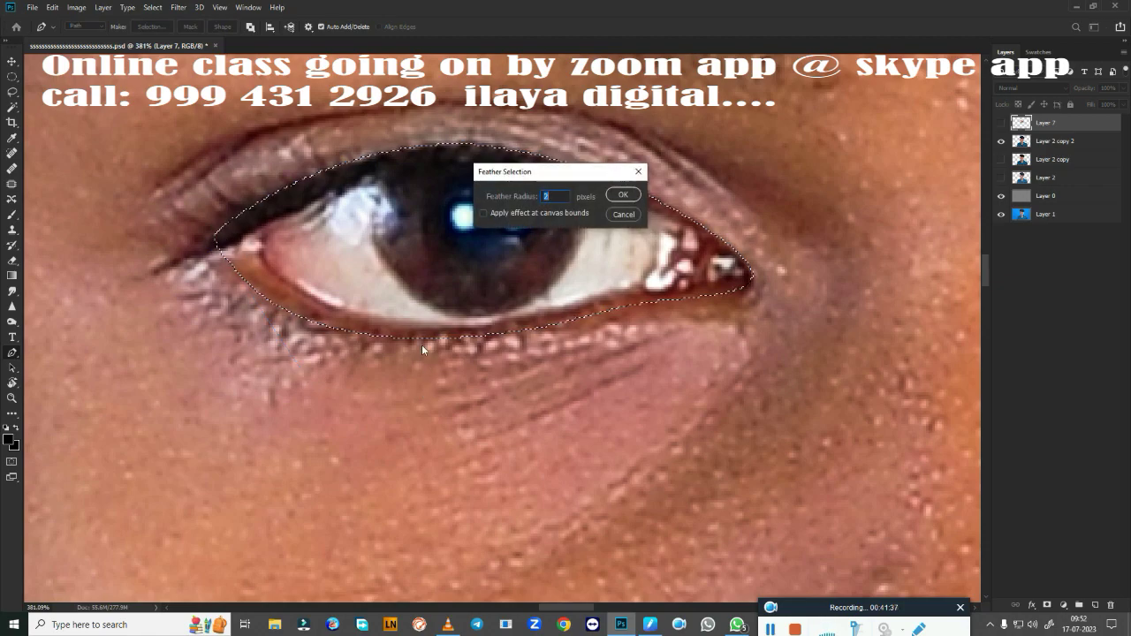
key("Return")
Step: Show Layer 7 and darken the upper lash line and inner eye corner with the wet Mixer Brush
key("b")
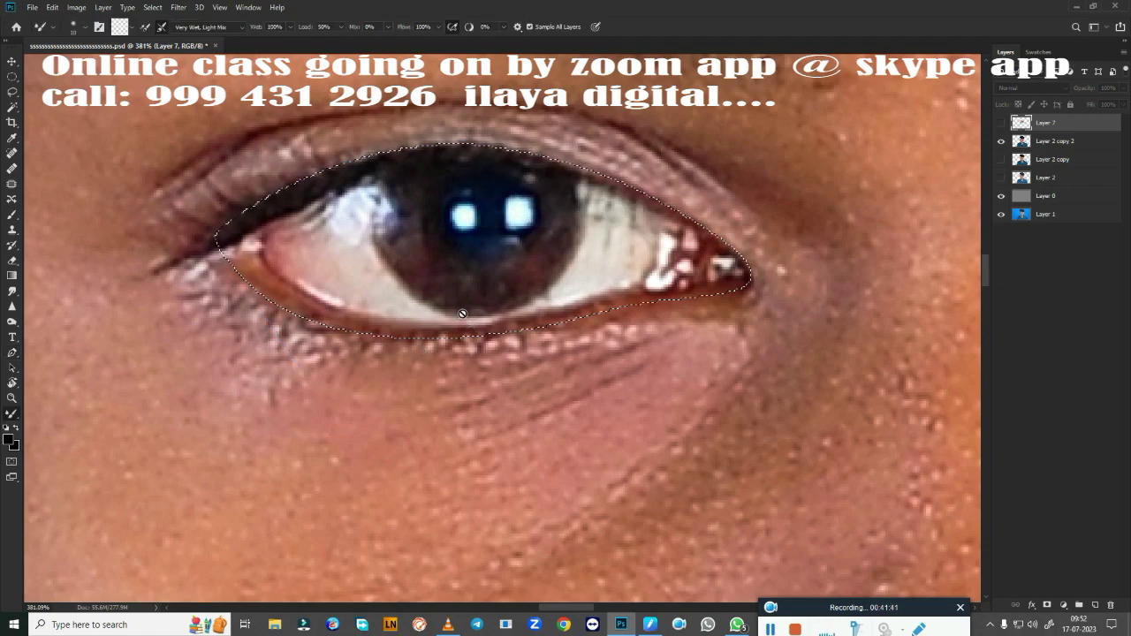
left_click(1001, 123)
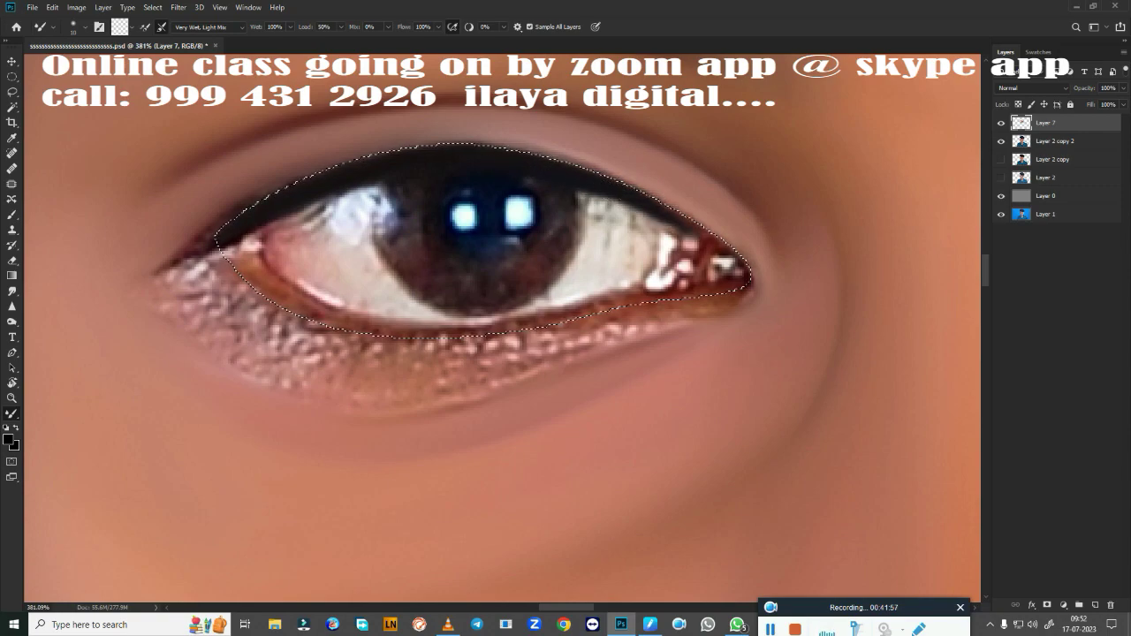
left_click_drag(664, 228, 707, 239)
mouse_move(601, 201)
left_mouse_down()
mouse_move(733, 264)
mouse_move(703, 236)
left_mouse_up()
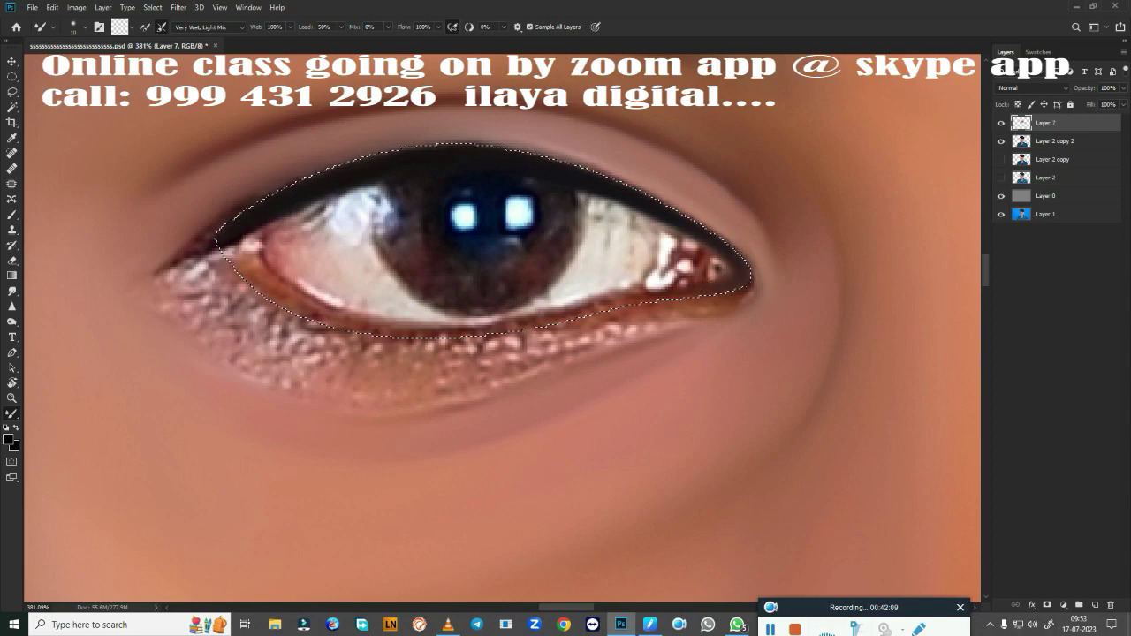
left_click_drag(234, 252, 247, 217)
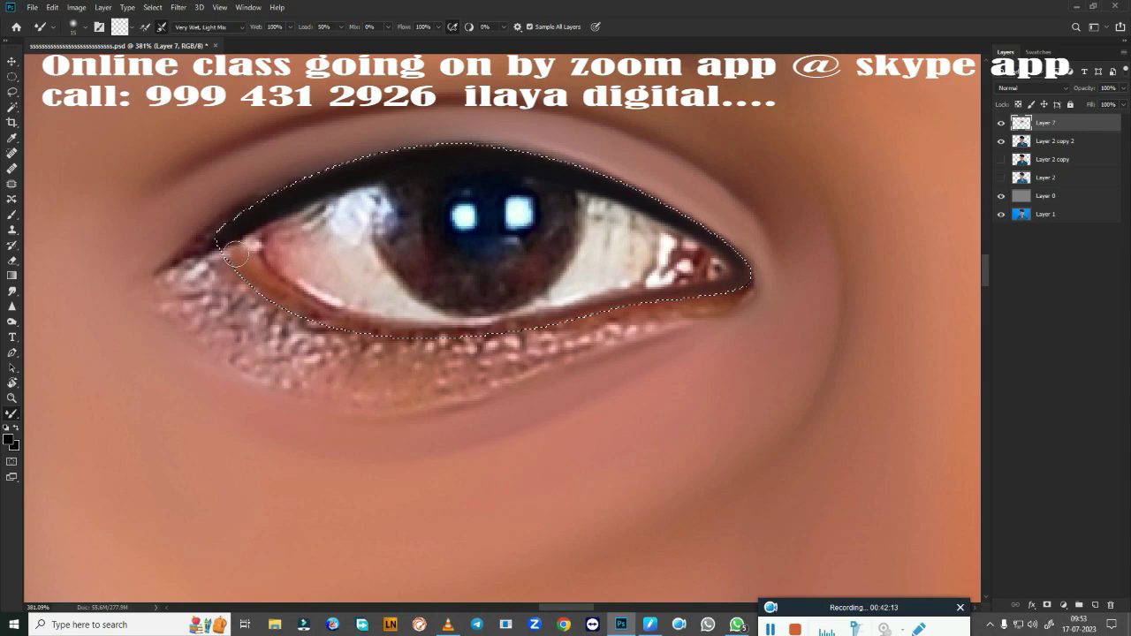
Step: Resize the brush, blend along the lower lid, and re-feather the eye selection
key("bracketleft")
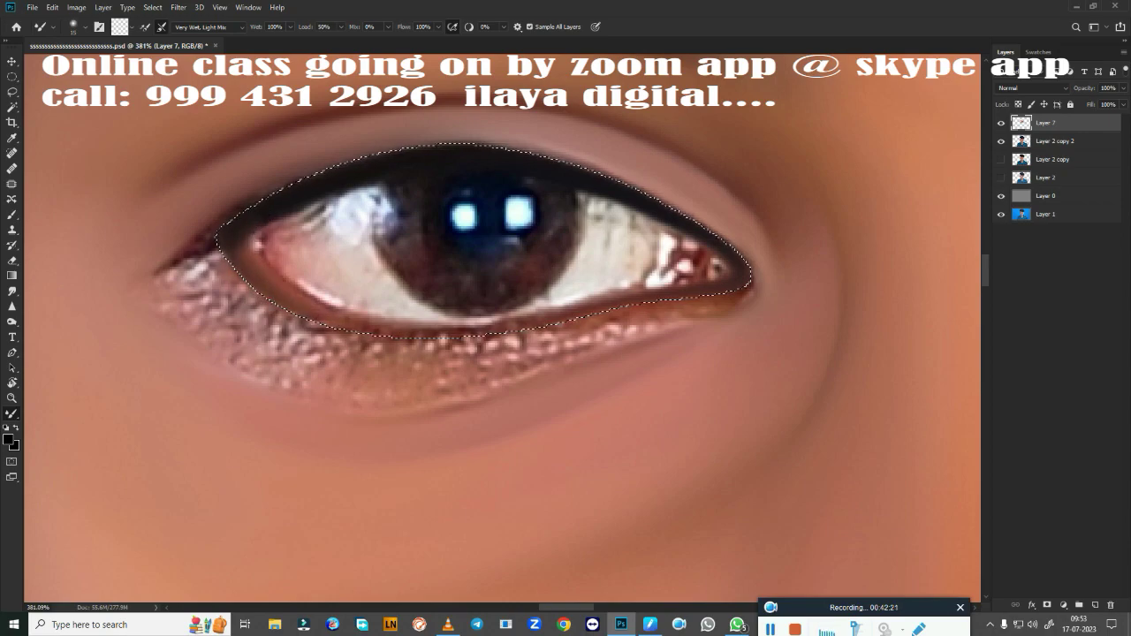
key("bracketright")
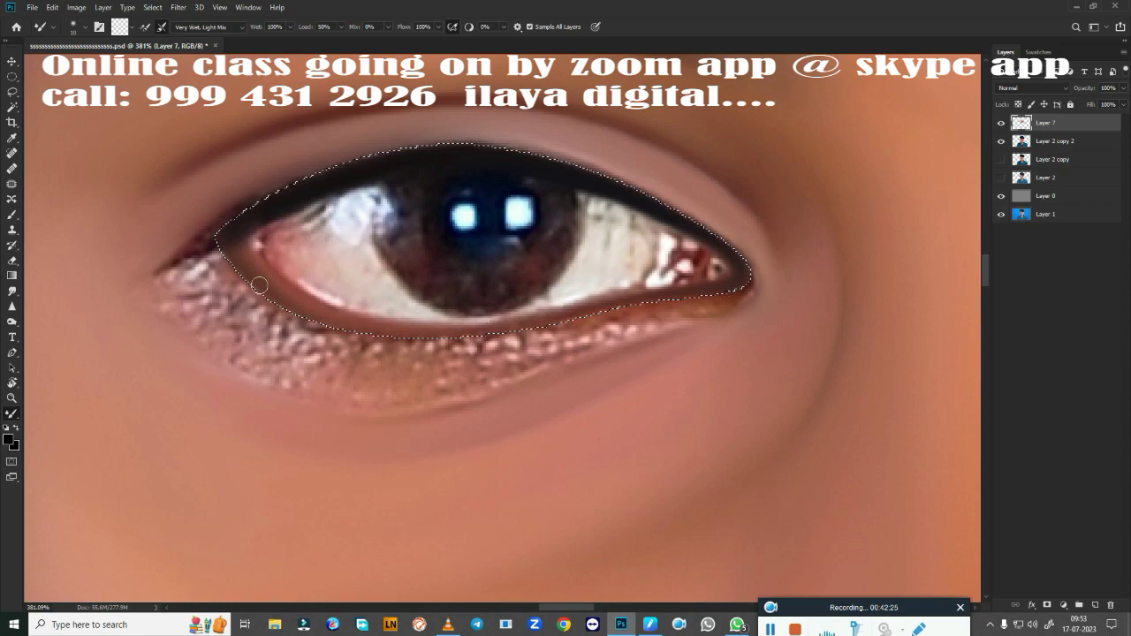
left_click_drag(489, 328, 636, 305)
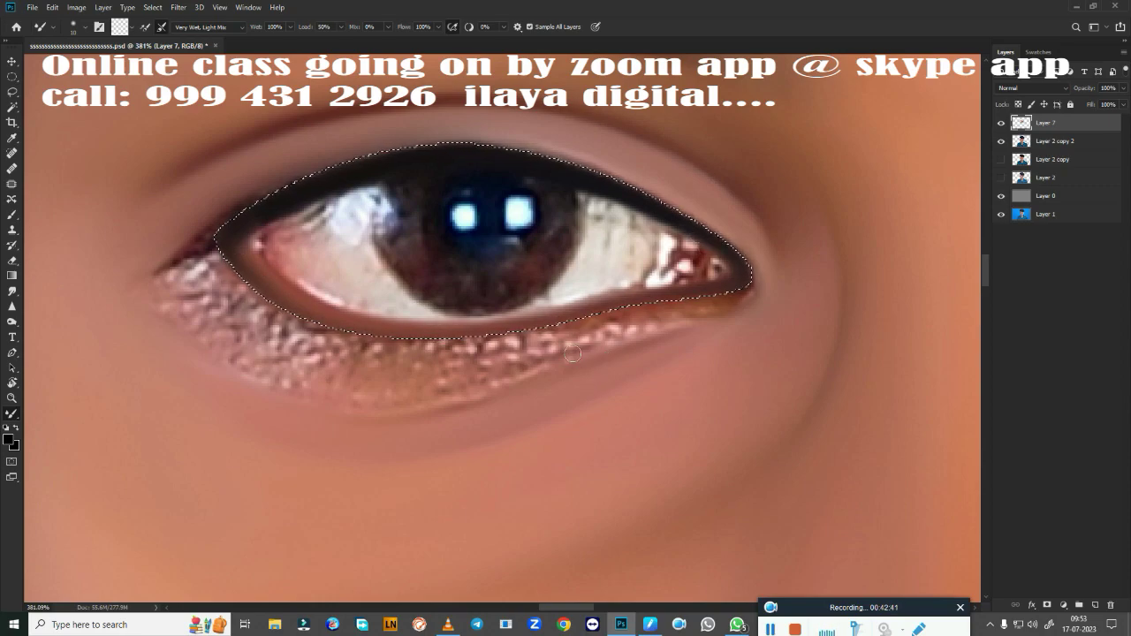
key("shift+F6")
key("Return")
Step: Smudge the lower lid texture toward the inner corner with a slightly smaller brush
key("r")
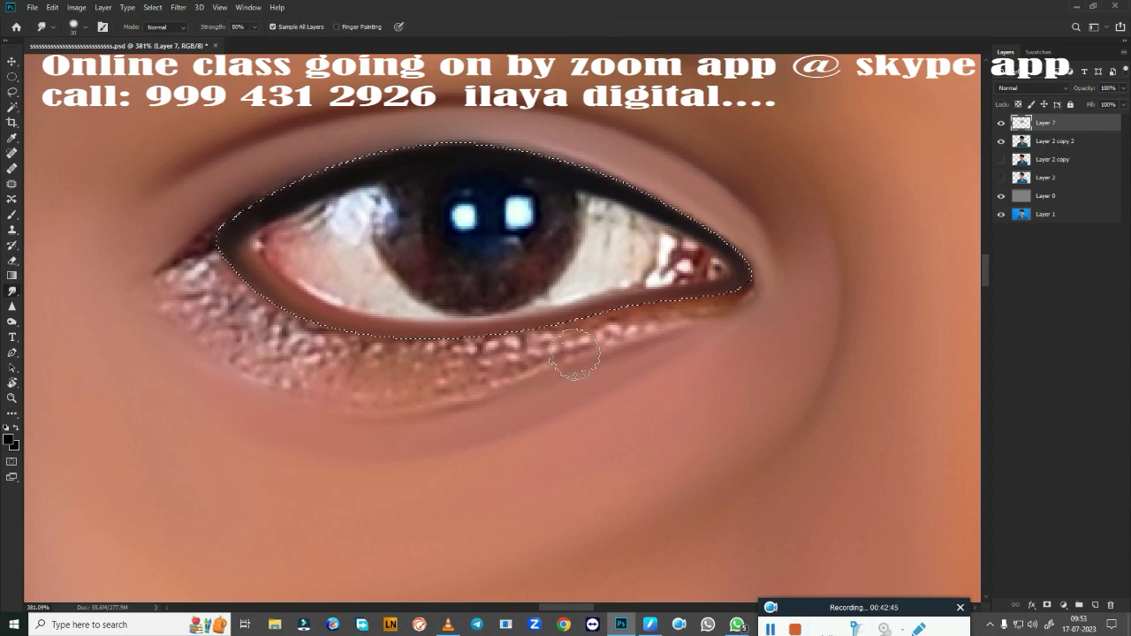
key("bracketleft")
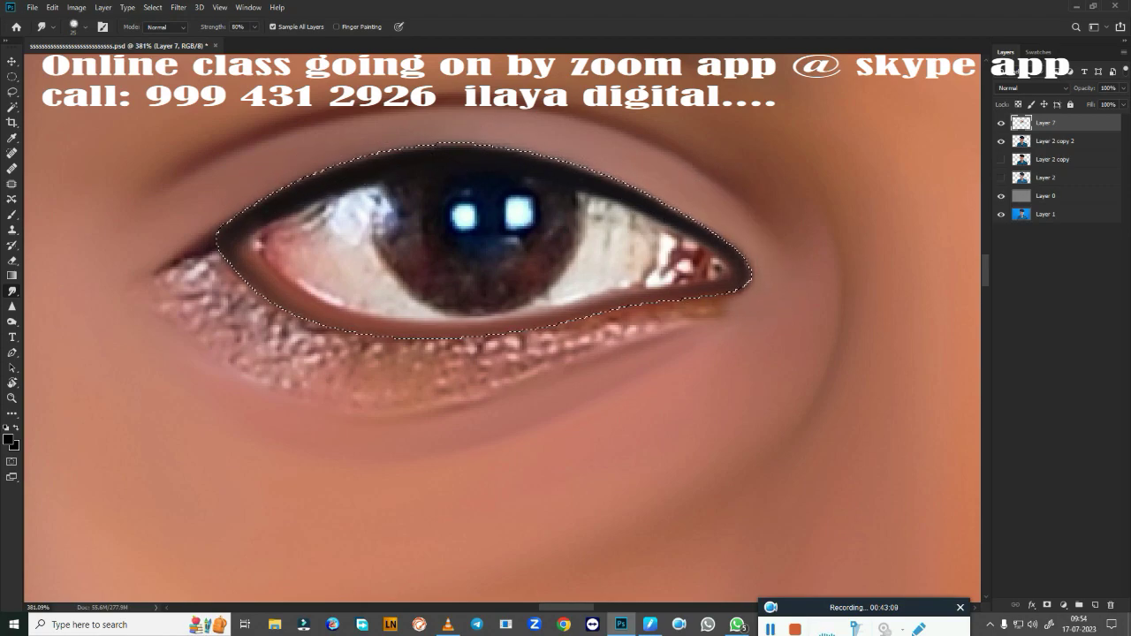
mouse_move(260, 325)
left_mouse_down()
mouse_move(190, 287)
mouse_move(217, 265)
mouse_move(181, 309)
mouse_move(349, 364)
mouse_move(530, 353)
mouse_move(749, 291)
mouse_move(362, 329)
left_mouse_up()
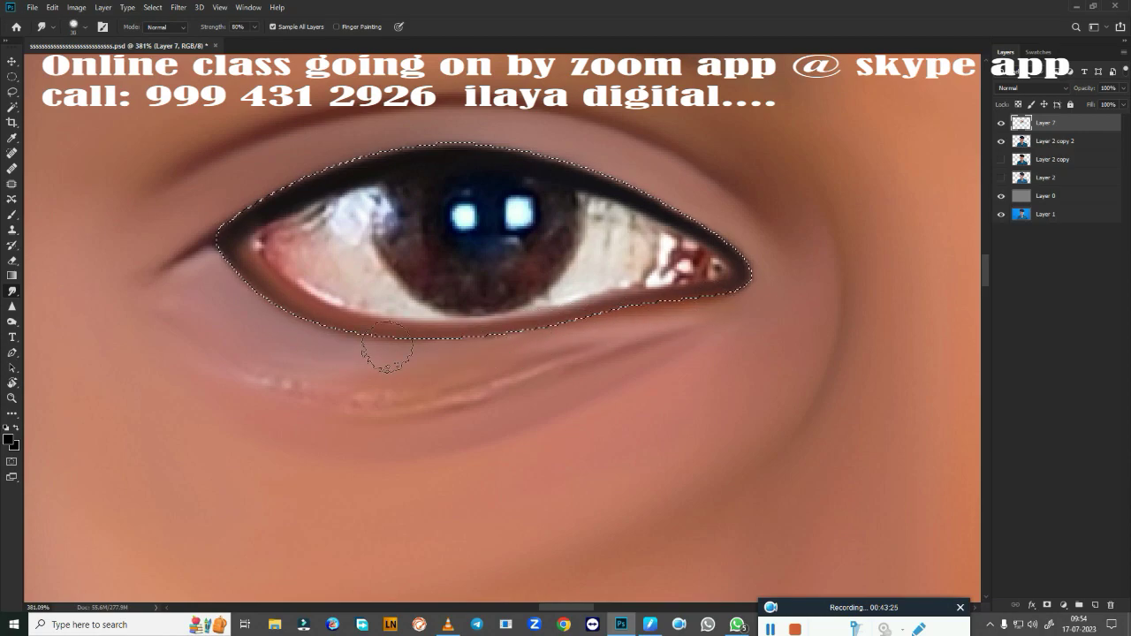
mouse_move(504, 351)
left_mouse_down()
mouse_move(518, 345)
mouse_move(291, 345)
mouse_move(460, 350)
mouse_move(248, 301)
mouse_move(202, 345)
mouse_move(318, 383)
mouse_move(222, 362)
mouse_move(184, 317)
mouse_move(285, 379)
left_mouse_up()
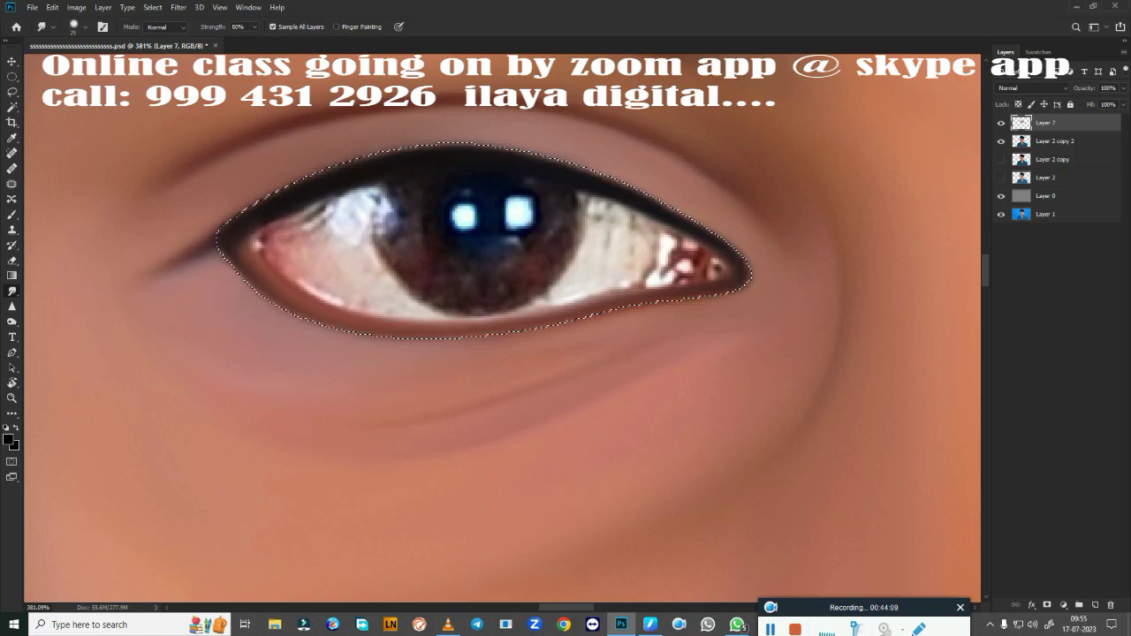
Step: Zoom out to check the whole face, return to the eye, and hide Layer 7
key("ctrl+0")
scroll(619, 391, "up", 5)
left_click_drag(707, 265, 716, 278)
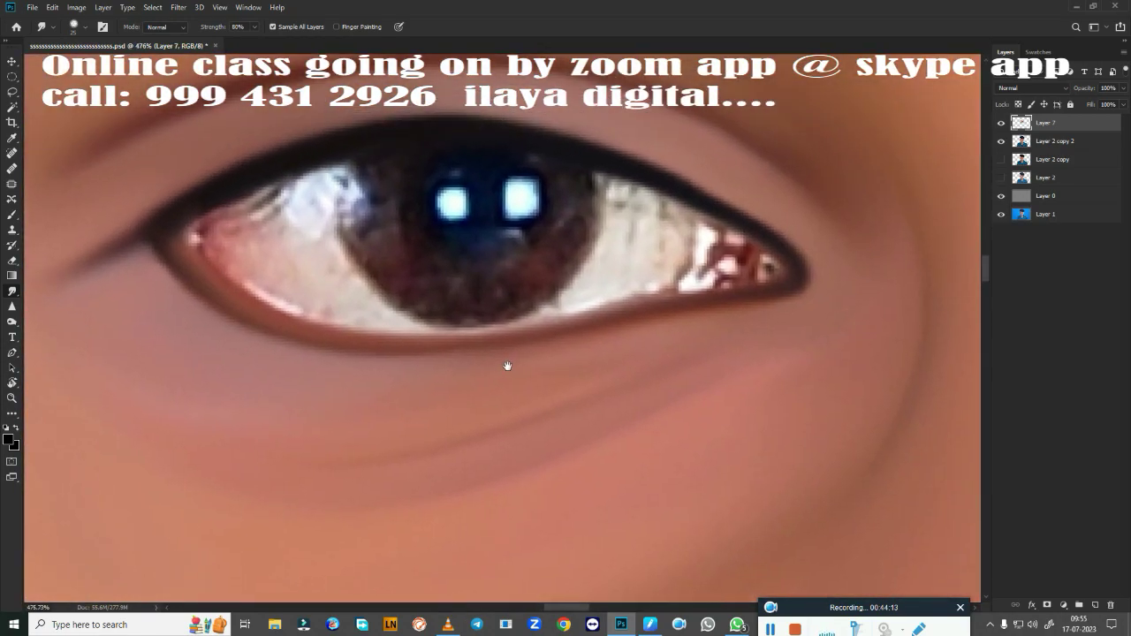
scroll(839, 227, "down", 2)
left_click(1001, 123)
Step: Outline the eye opening with a pen path and convert it to a selection
key("p")
scroll(524, 378, "up", 3)
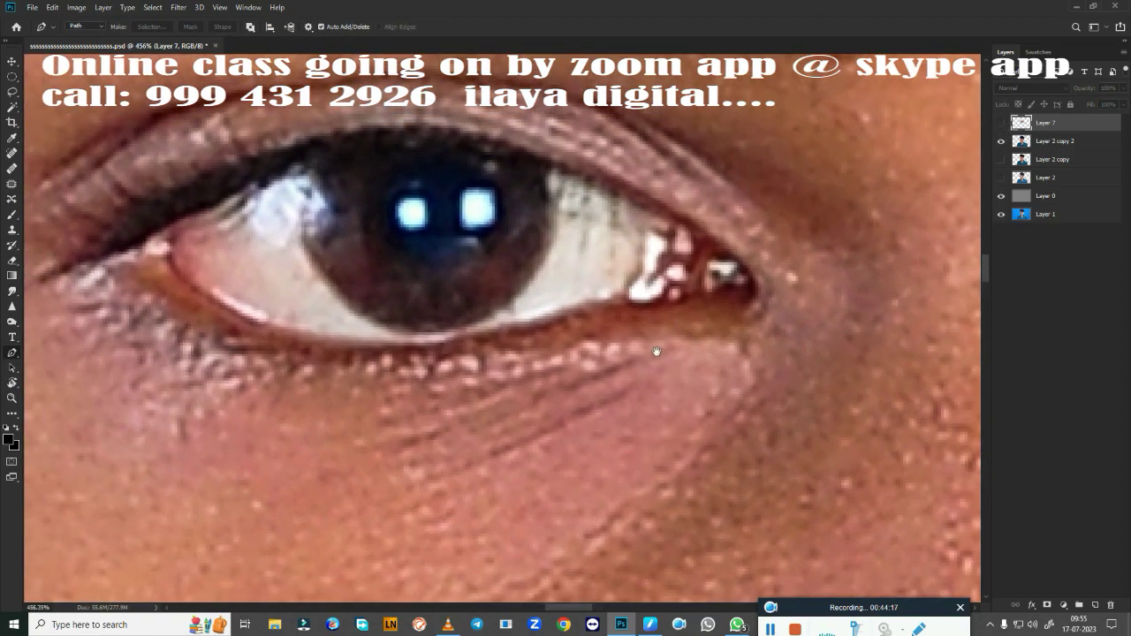
scroll(524, 378, "up", 1)
left_click(184, 277)
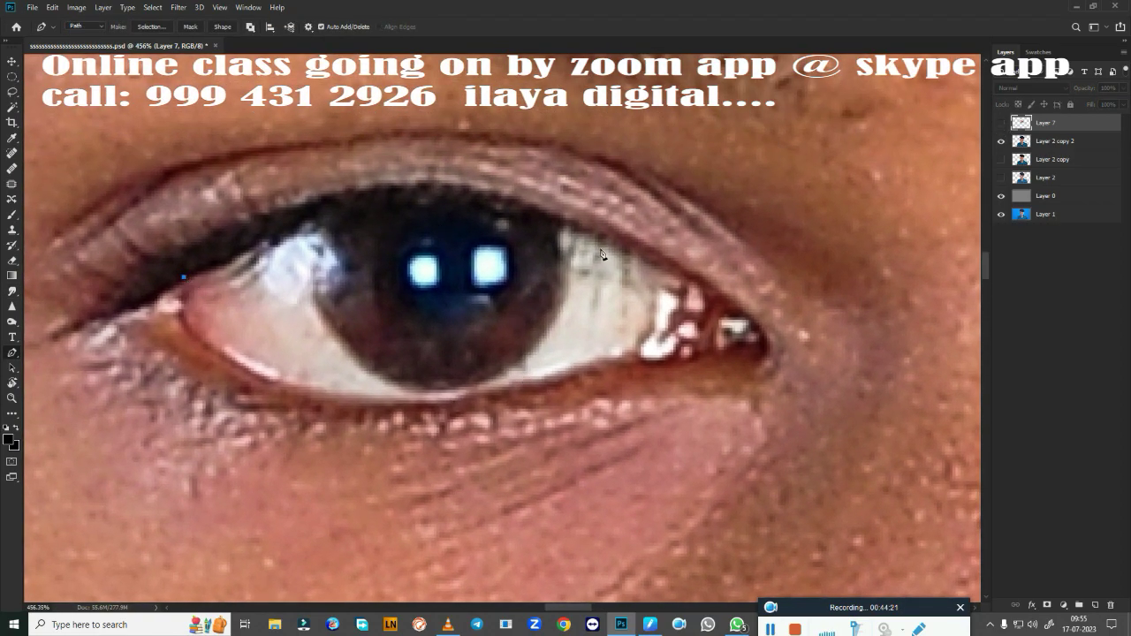
left_click_drag(603, 247, 828, 346)
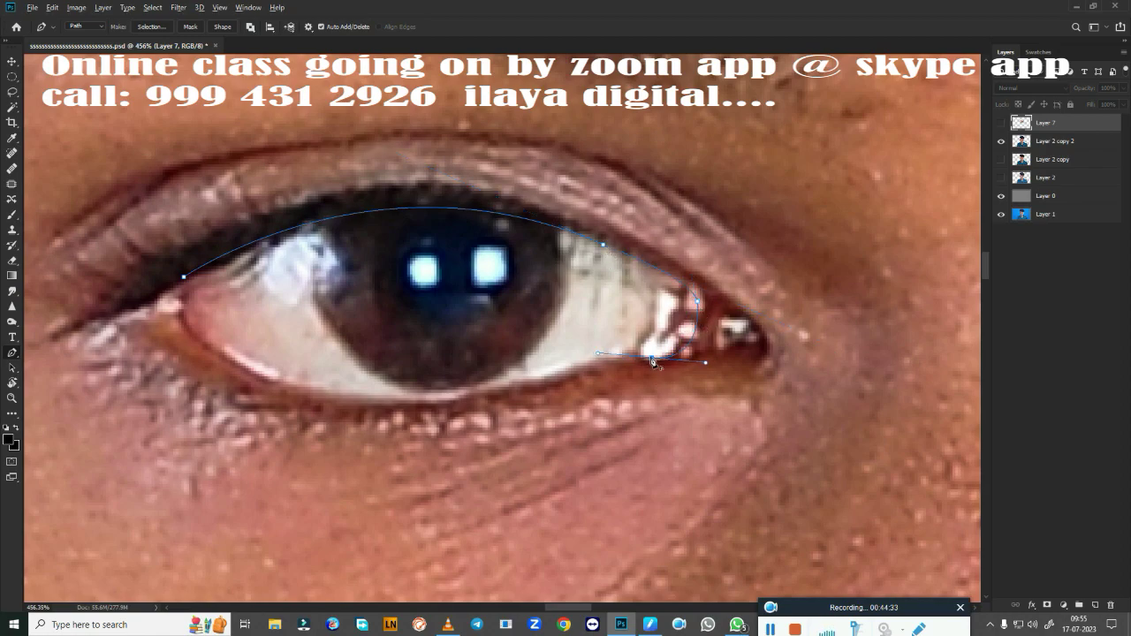
mouse_move(184, 320)
left_mouse_down()
mouse_move(73, 177)
mouse_move(59, 176)
left_mouse_up()
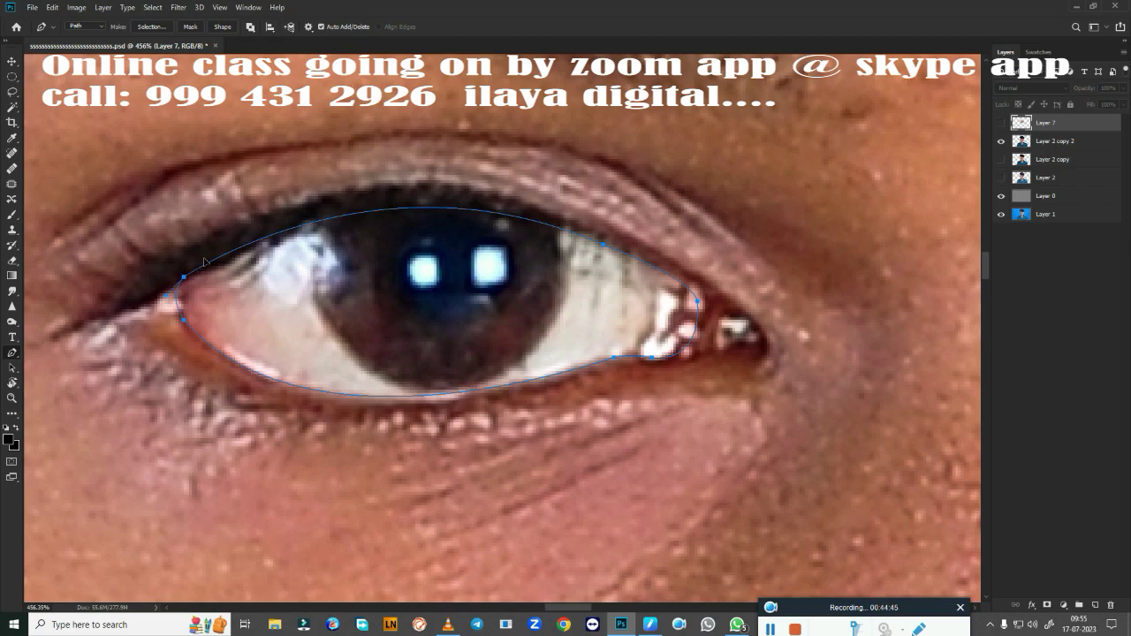
right_click(457, 375)
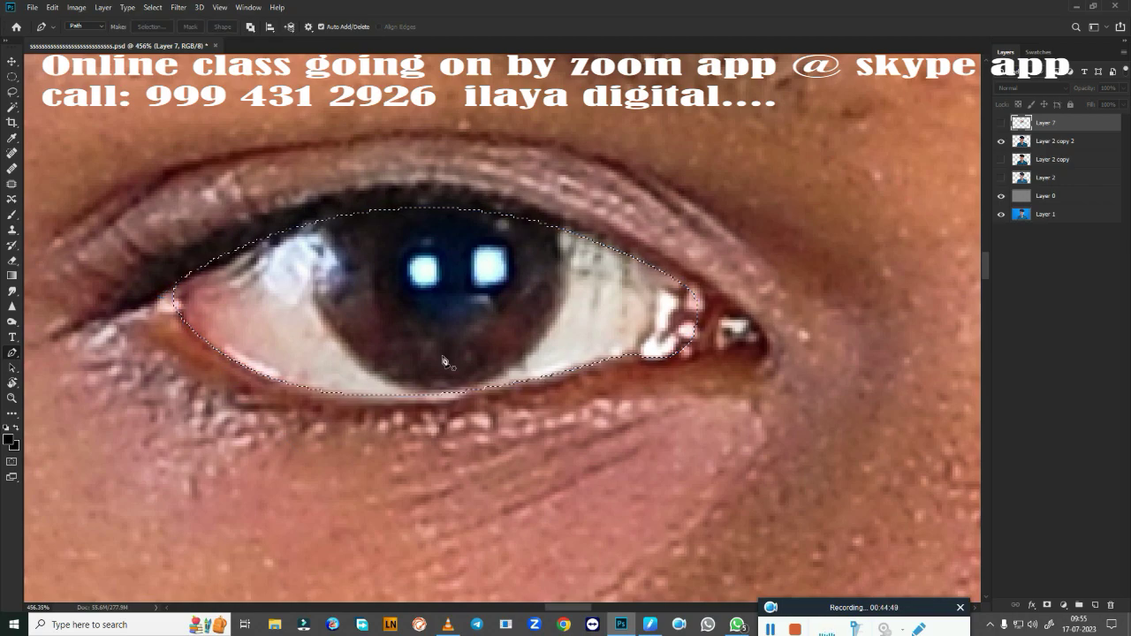
left_click(442, 355)
key("Return")
Step: Show Layer 7 again and adjust the zoom around the eye
left_click(1001, 122)
scroll(583, 265, "down", 5)
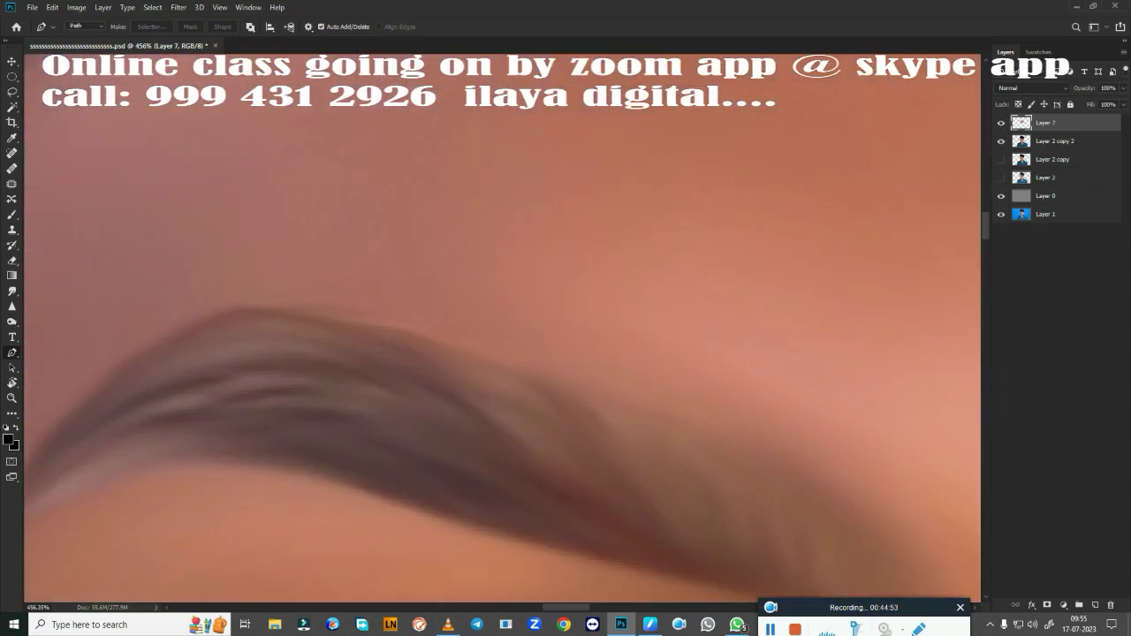
scroll(583, 164, "down", 5)
scroll(596, 324, "up", 2)
scroll(596, 324, "down", 3)
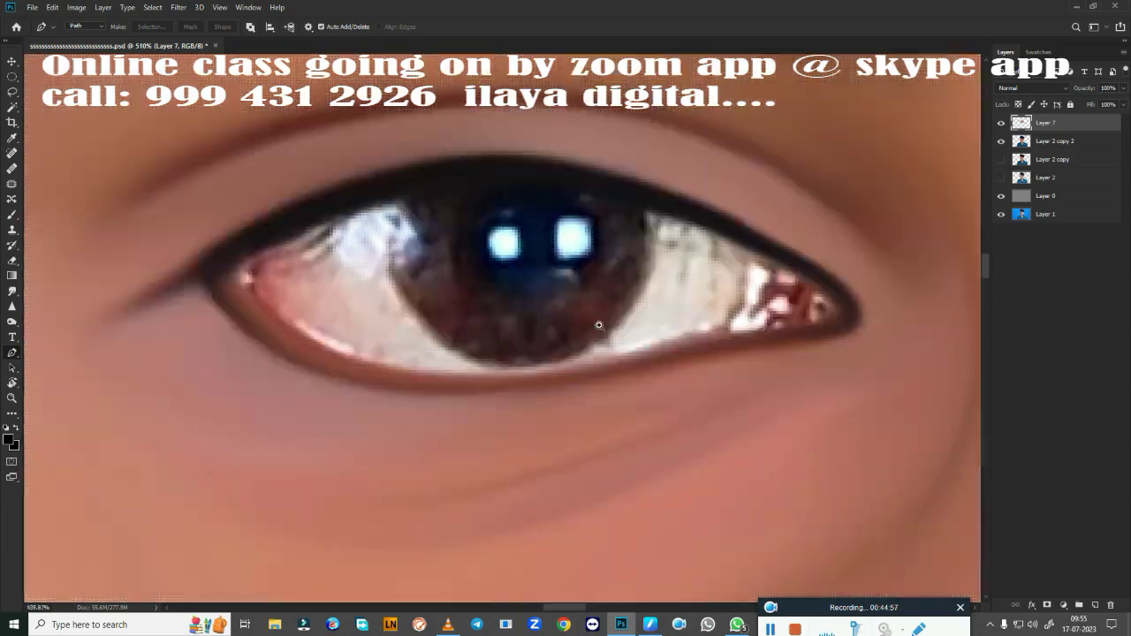
Step: Smudge the eye white on both sides of the brown iris and its reddish corners
key("r")
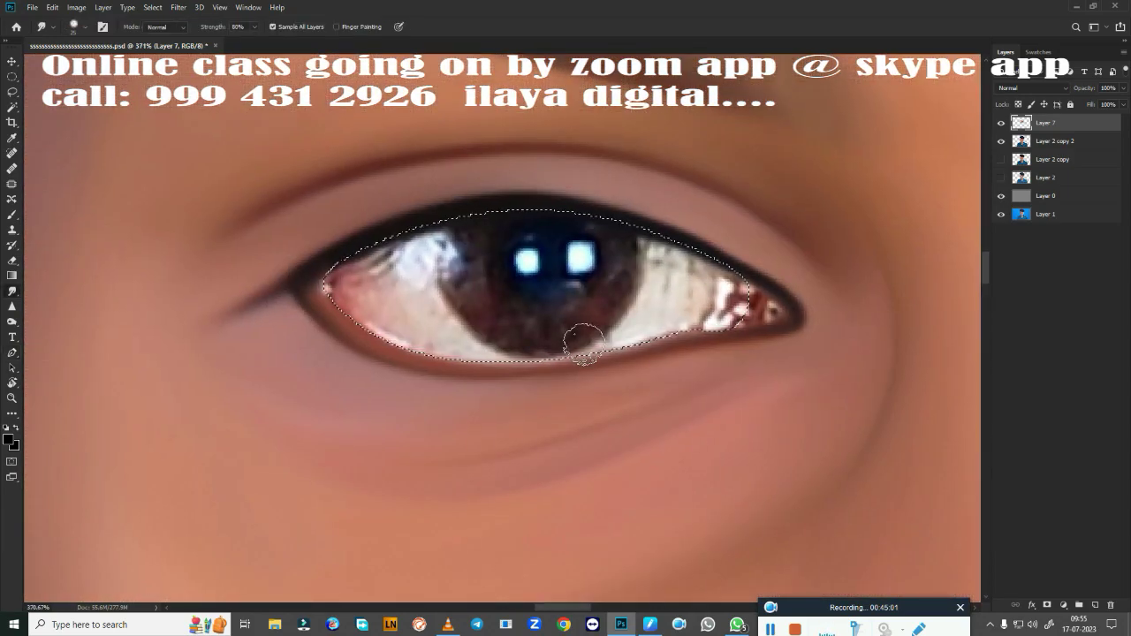
left_click_drag(416, 292, 467, 355)
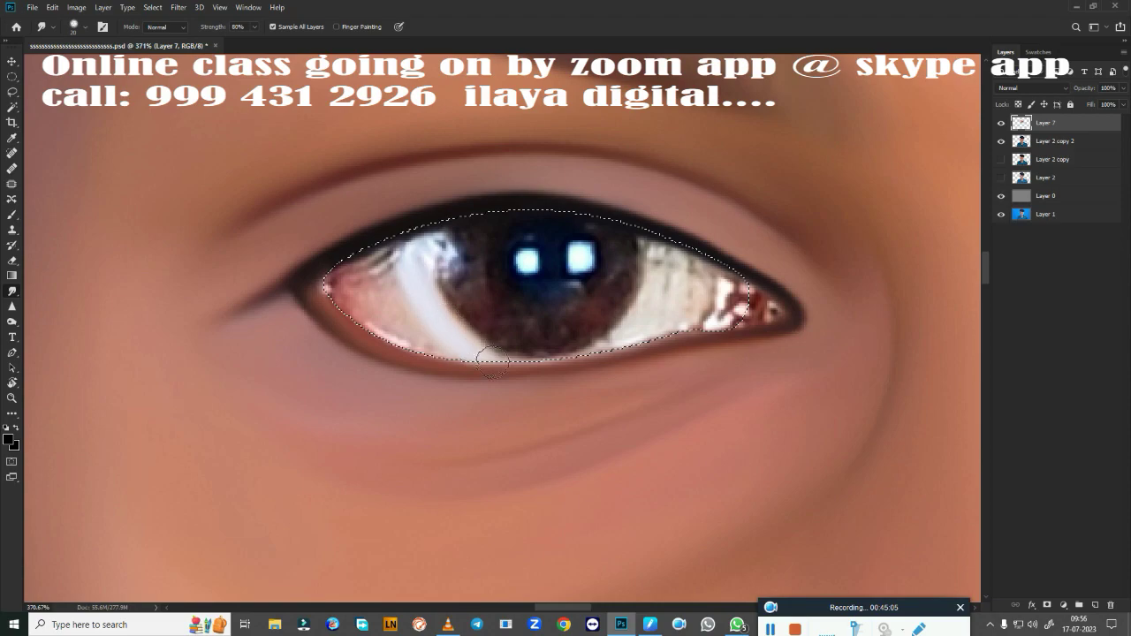
left_click_drag(416, 252, 447, 335)
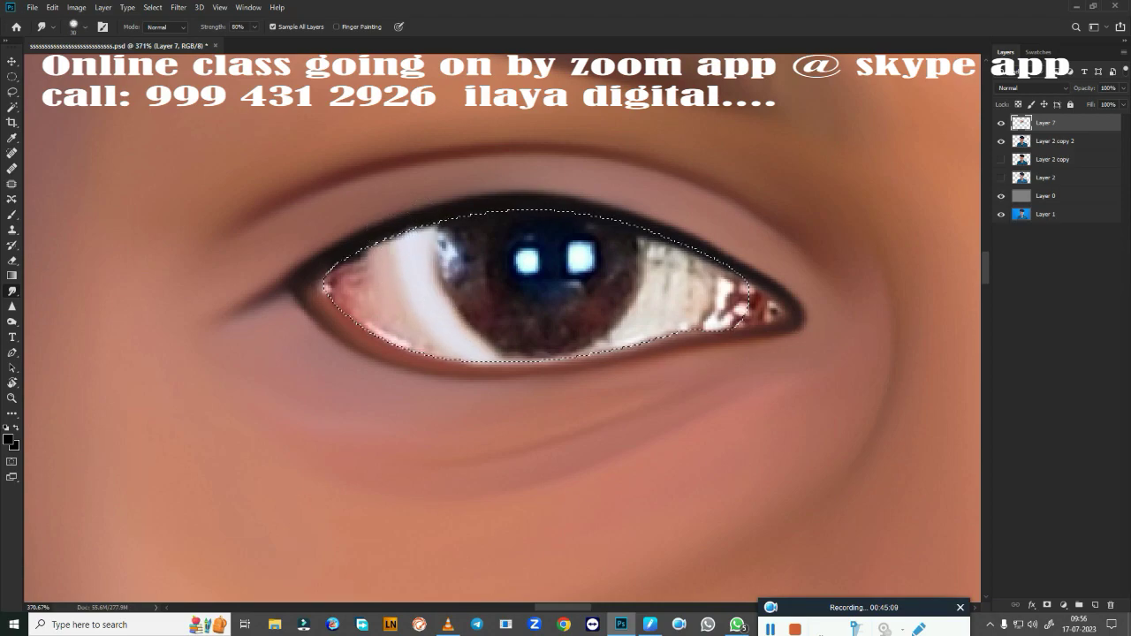
mouse_move(393, 303)
left_mouse_down()
mouse_move(351, 287)
mouse_move(412, 325)
left_mouse_up()
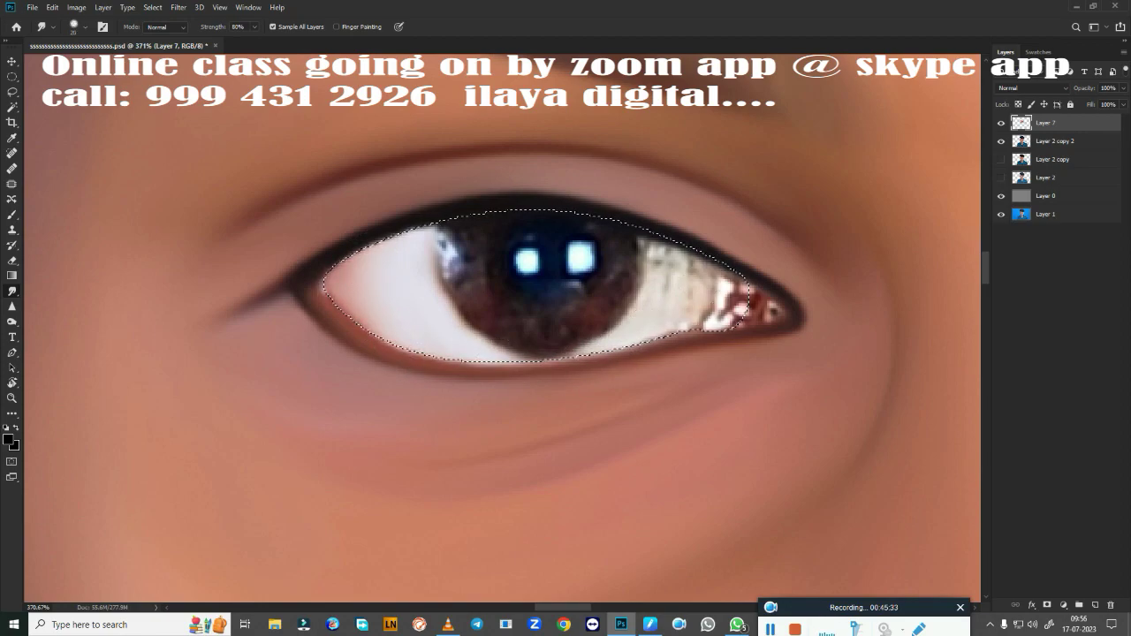
left_click_drag(641, 282, 702, 272)
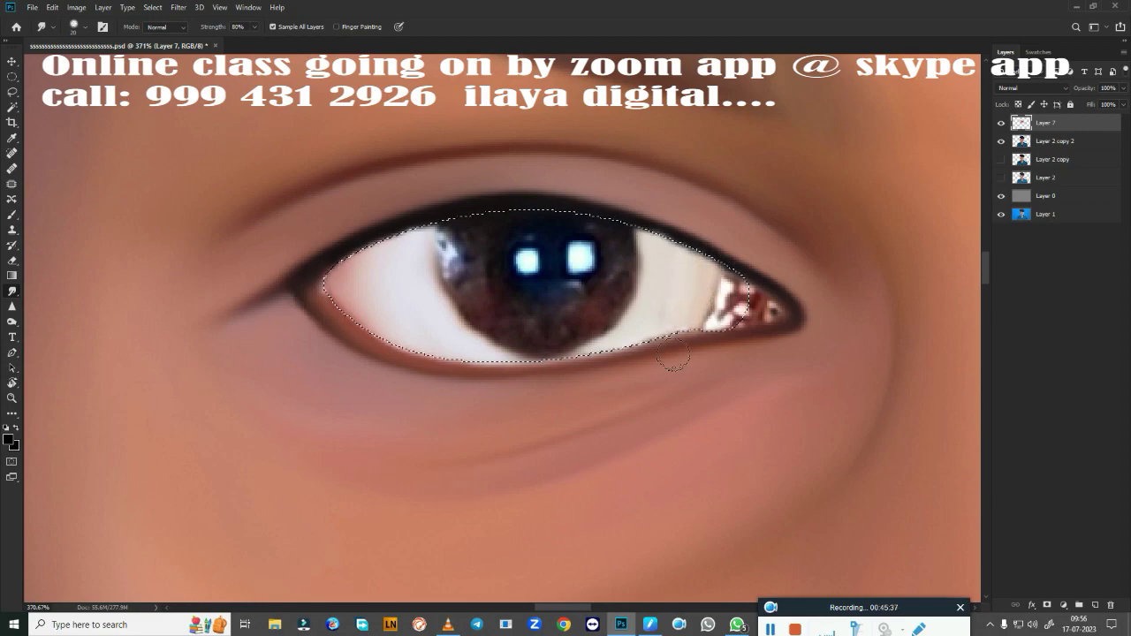
key("bracketleft")
mouse_move(735, 320)
left_mouse_down()
mouse_move(730, 294)
mouse_move(699, 265)
left_mouse_up()
key("bracketright")
key("bracketright")
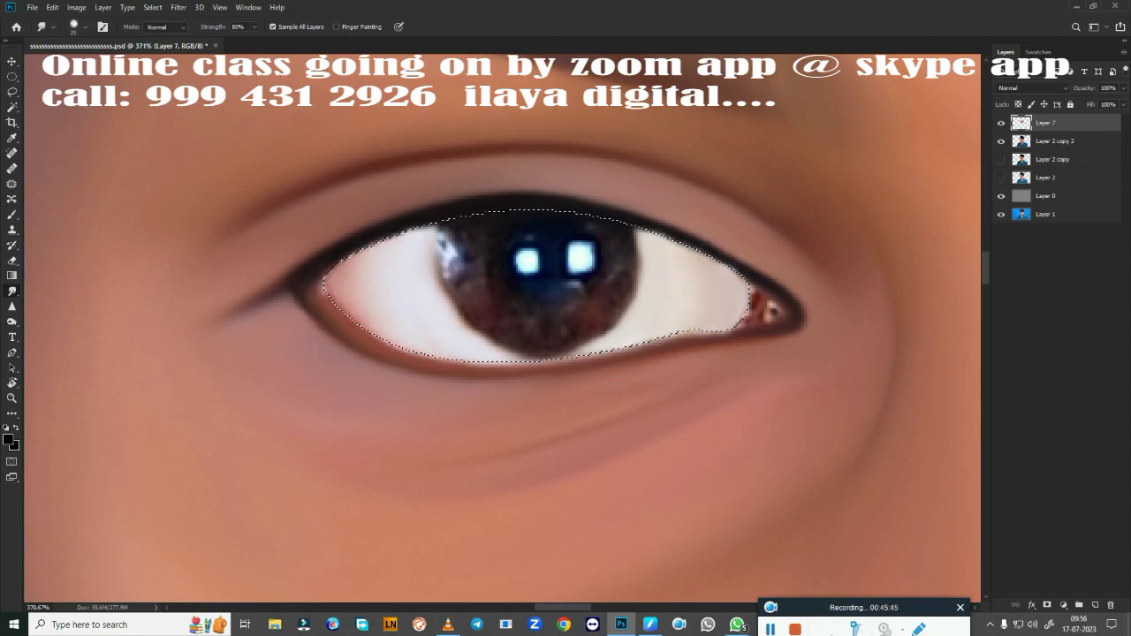
Step: Smooth and repaint the lower edge of the eye white with the mixer brush
key("b")
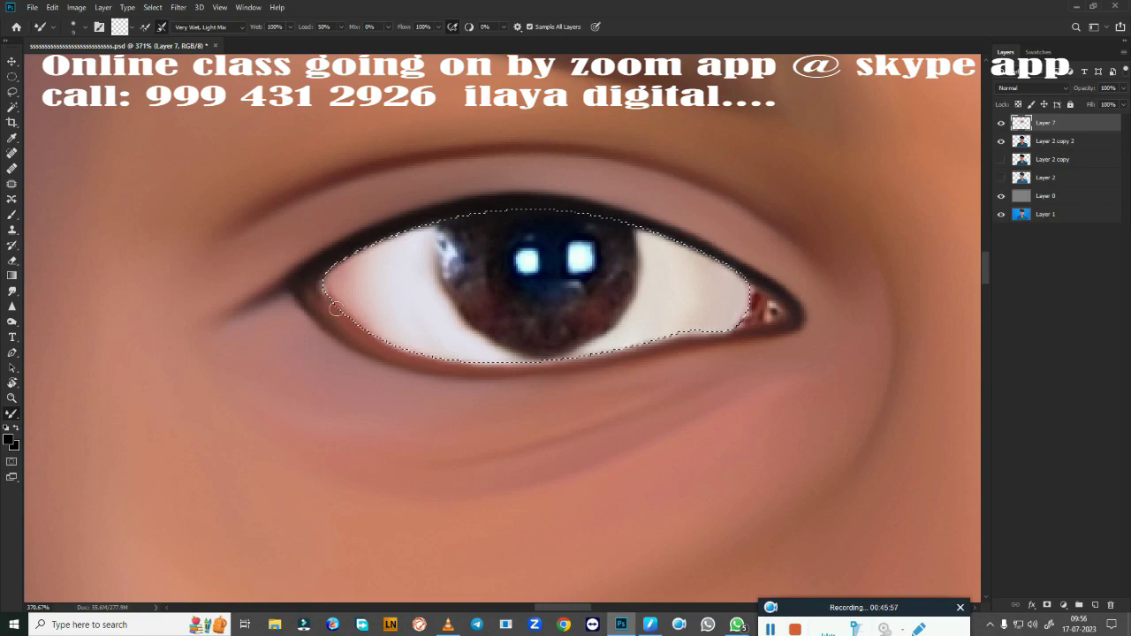
mouse_move(315, 296)
left_mouse_down()
mouse_move(356, 344)
mouse_move(548, 367)
left_mouse_up()
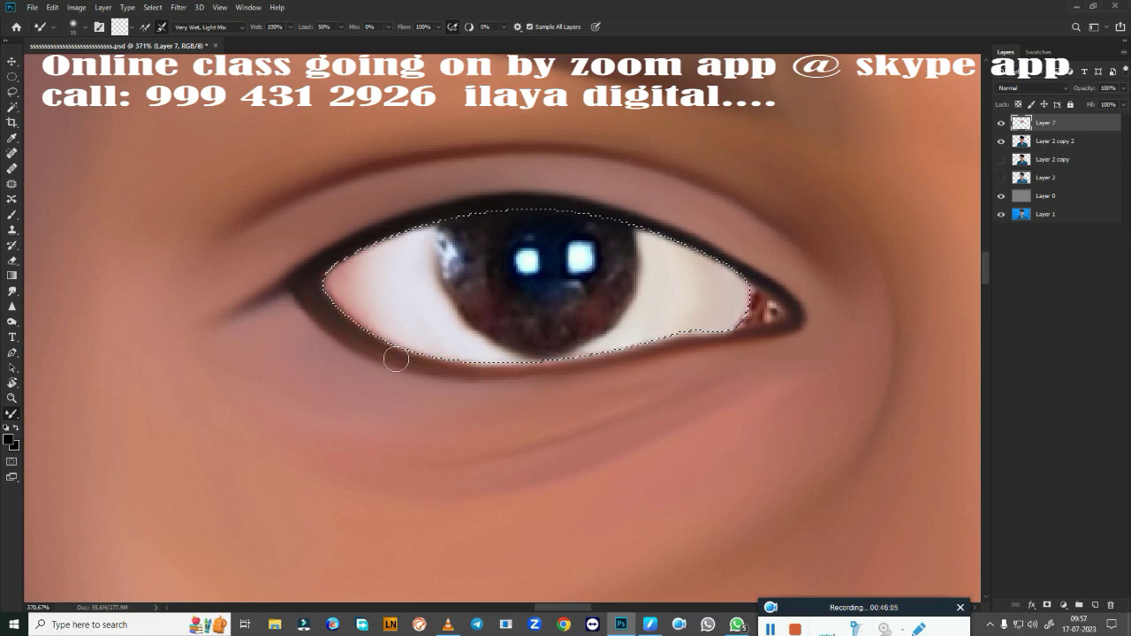
left_click_drag(681, 342, 598, 355)
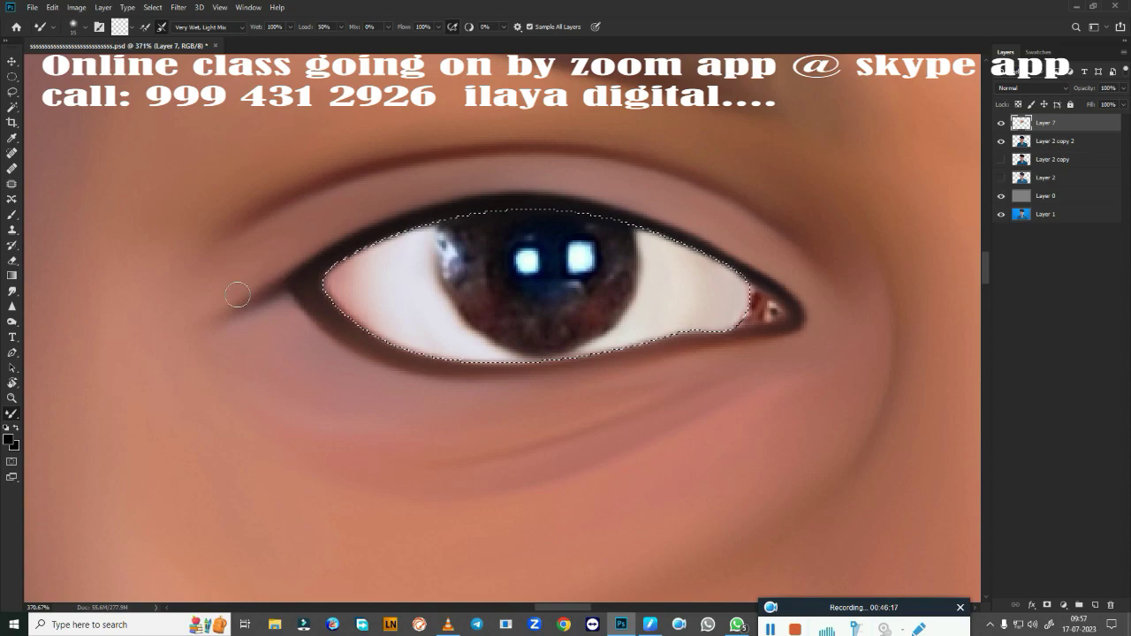
Step: Smudge the corner specks and eye white into a smooth pink inner corner
key("r")
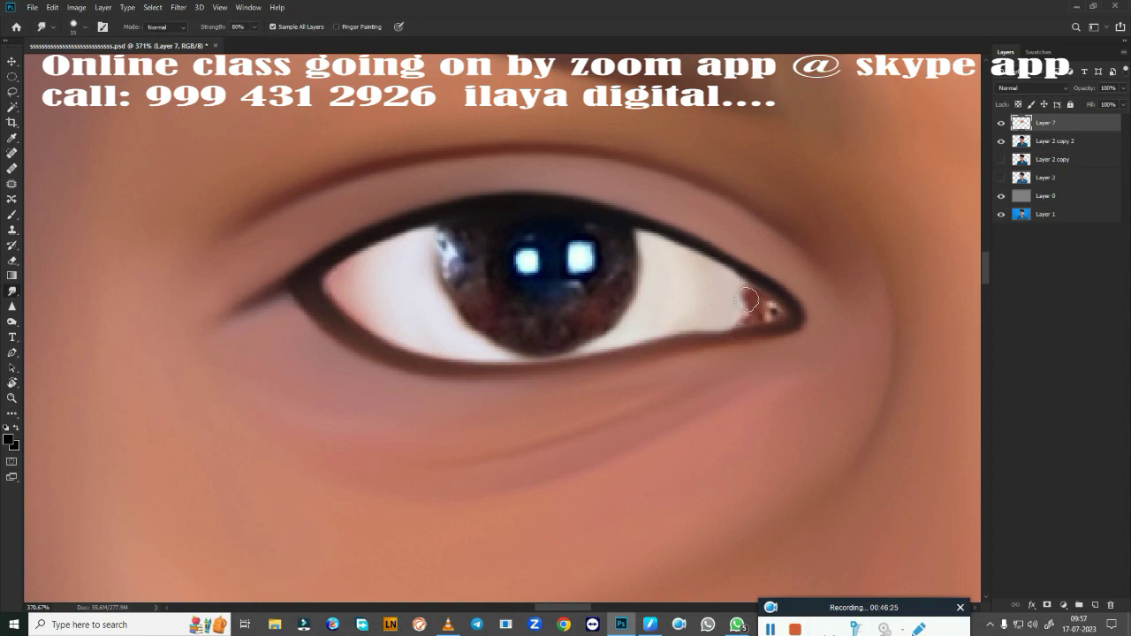
mouse_move(751, 297)
left_mouse_down()
mouse_move(767, 318)
mouse_move(736, 297)
mouse_move(757, 298)
mouse_move(757, 316)
mouse_move(700, 335)
left_mouse_up()
key("bracketright")
key("bracketleft")
key("bracketright")
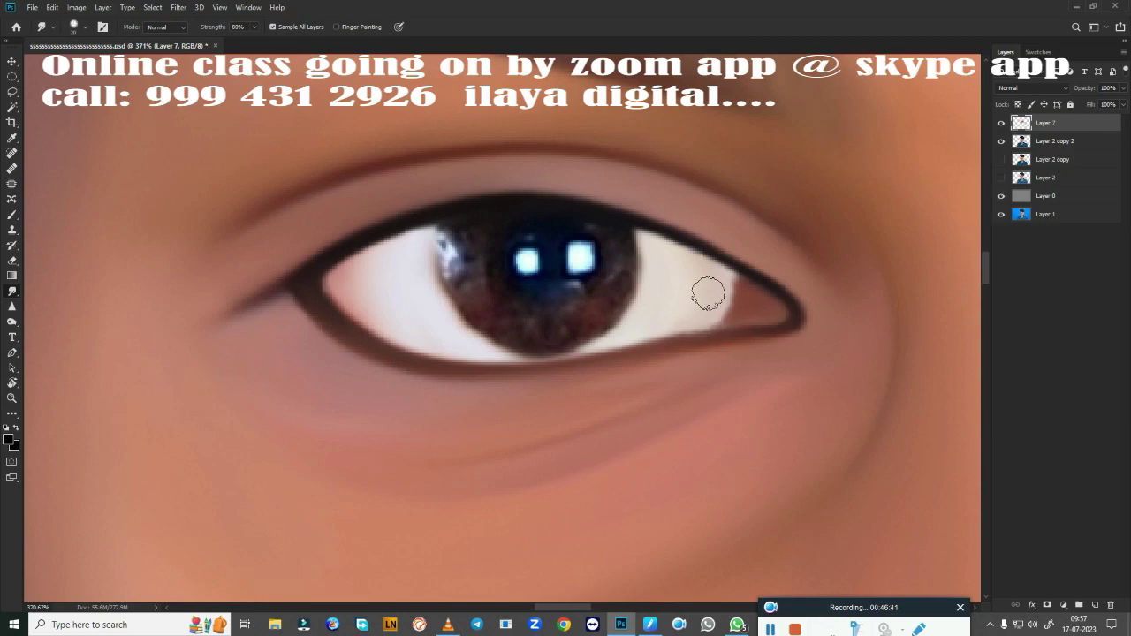
left_click_drag(707, 296, 732, 300)
scroll(542, 328, "down", 3)
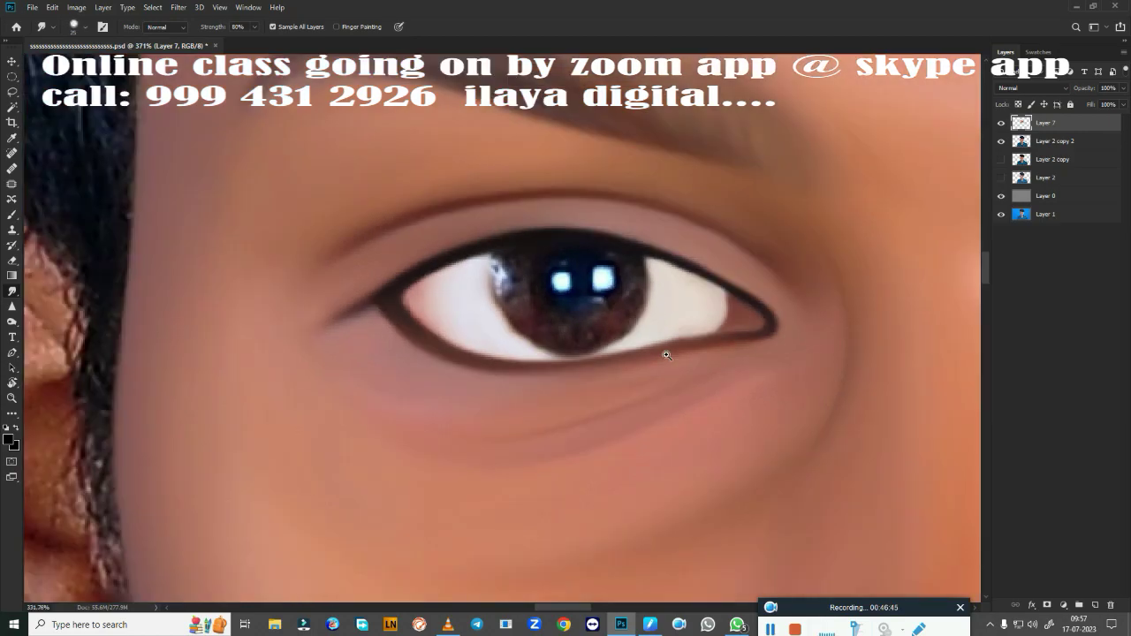
scroll(542, 328, "down", 2)
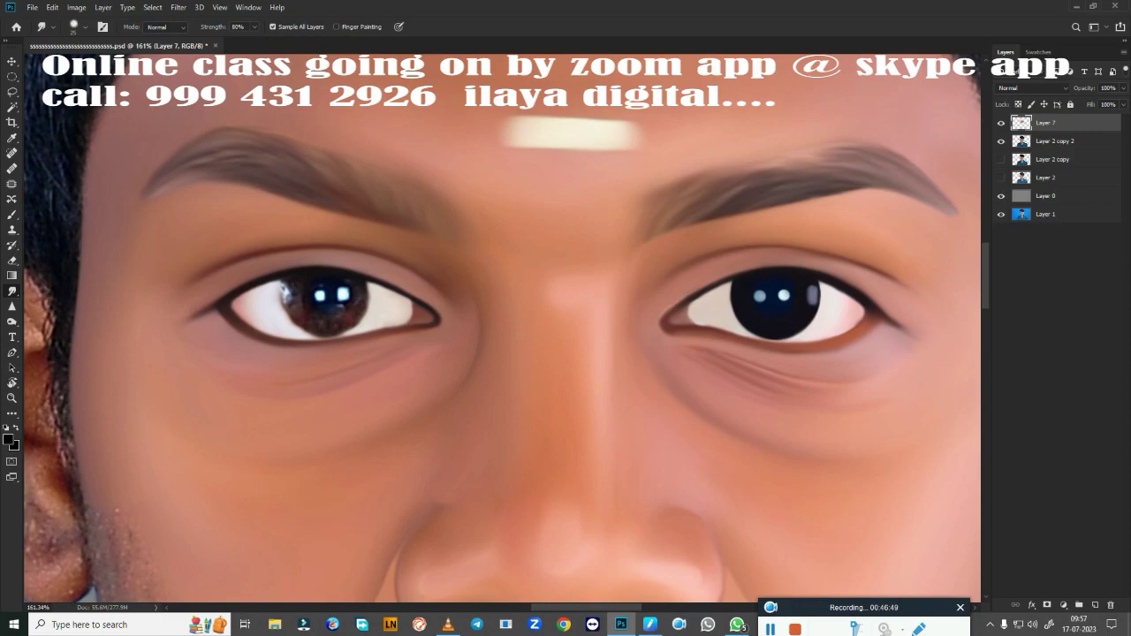
Step: Try copying the right eye's dark pupil onto the brown eye, then undo to retry
key("w")
left_click(789, 326)
key("ctrl+d")
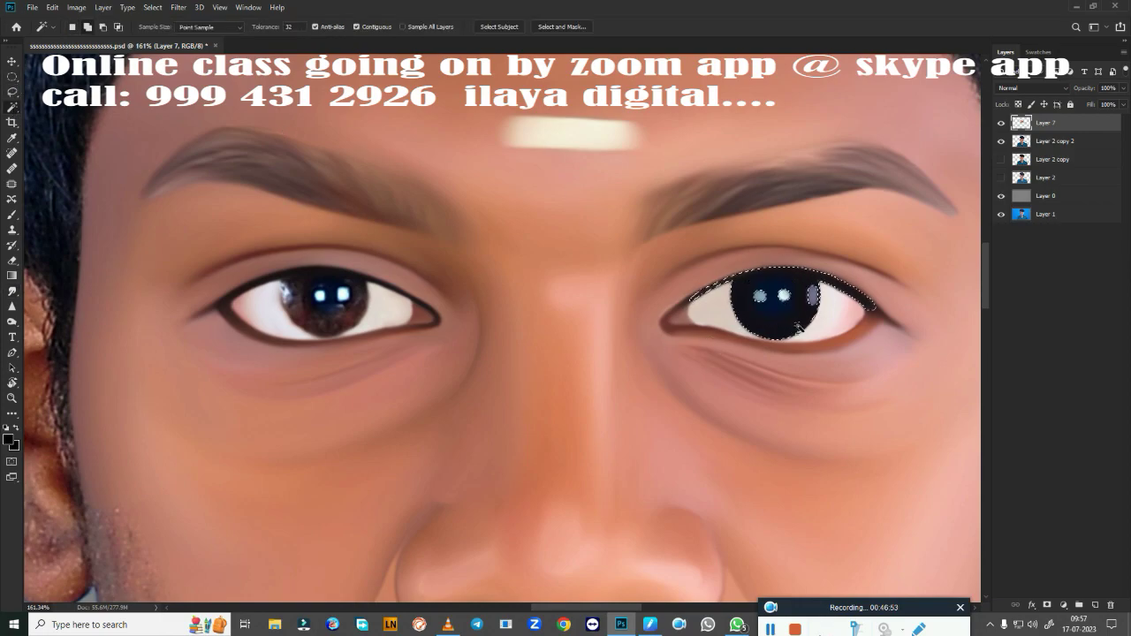
key("ctrl+shift+alt+n")
key("v")
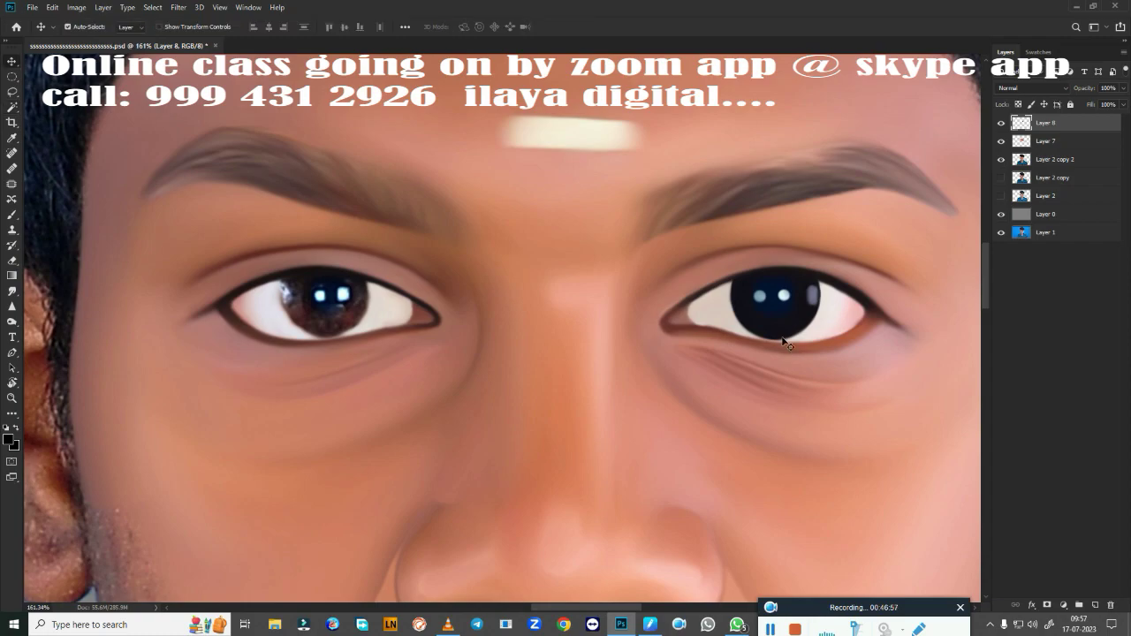
left_click_drag(794, 352, 313, 300)
scroll(613, 348, "left", 3)
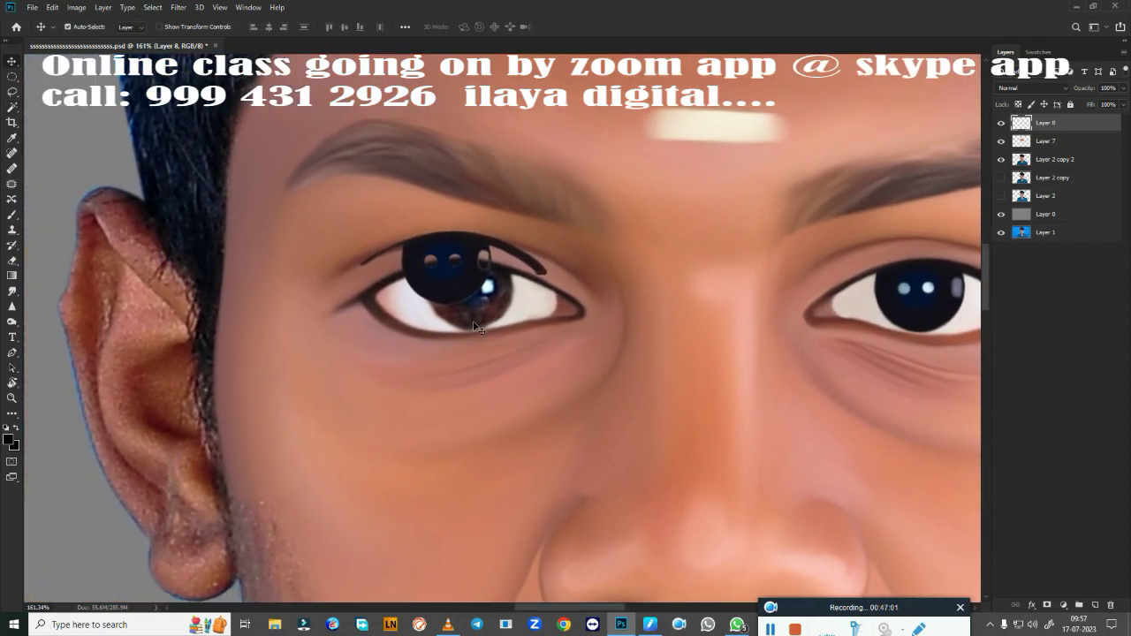
left_click_drag(477, 328, 495, 360)
scroll(477, 380, "right", 5)
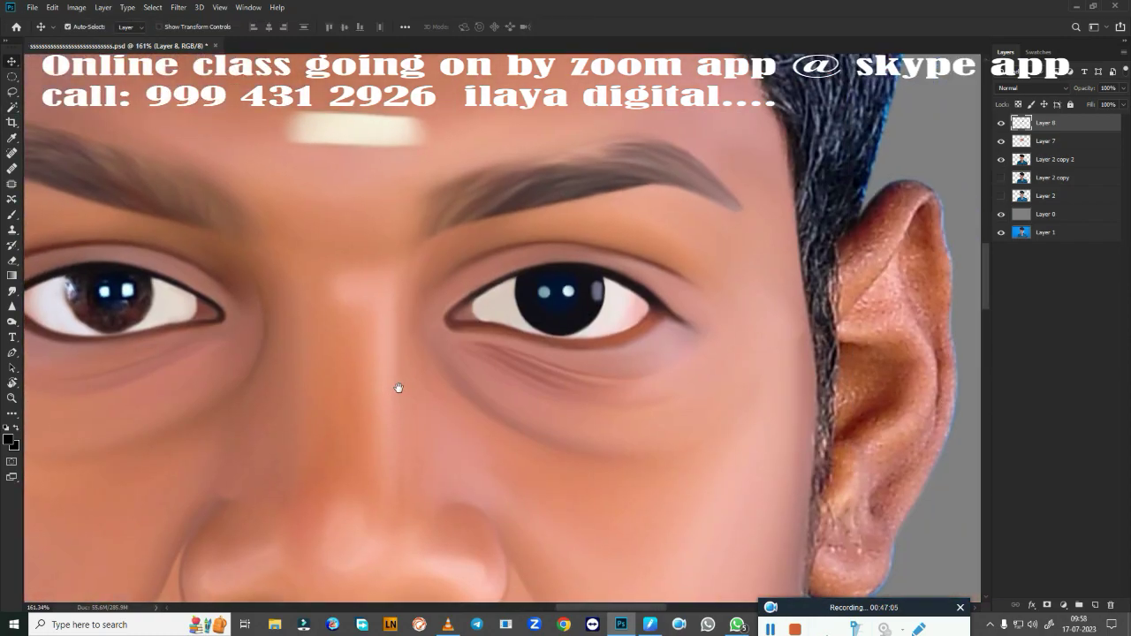
key("ctrl+e")
key("ctrl+shift+d")
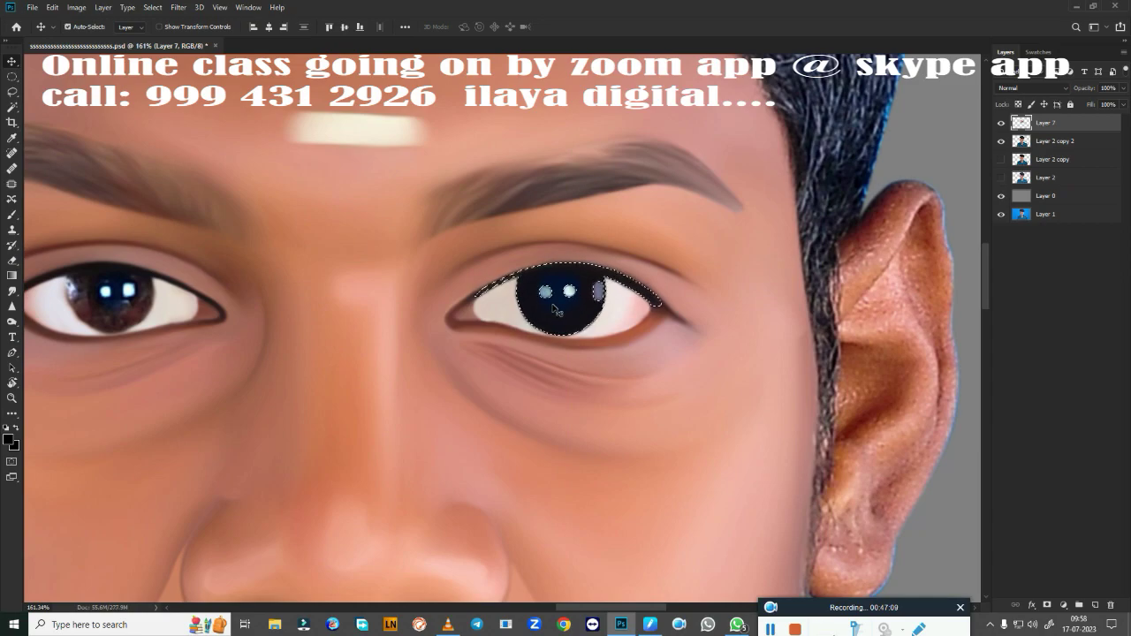
Step: Copy the dark pupil to a new layer, centre it over the brown iris, rotate 3°
key("w")
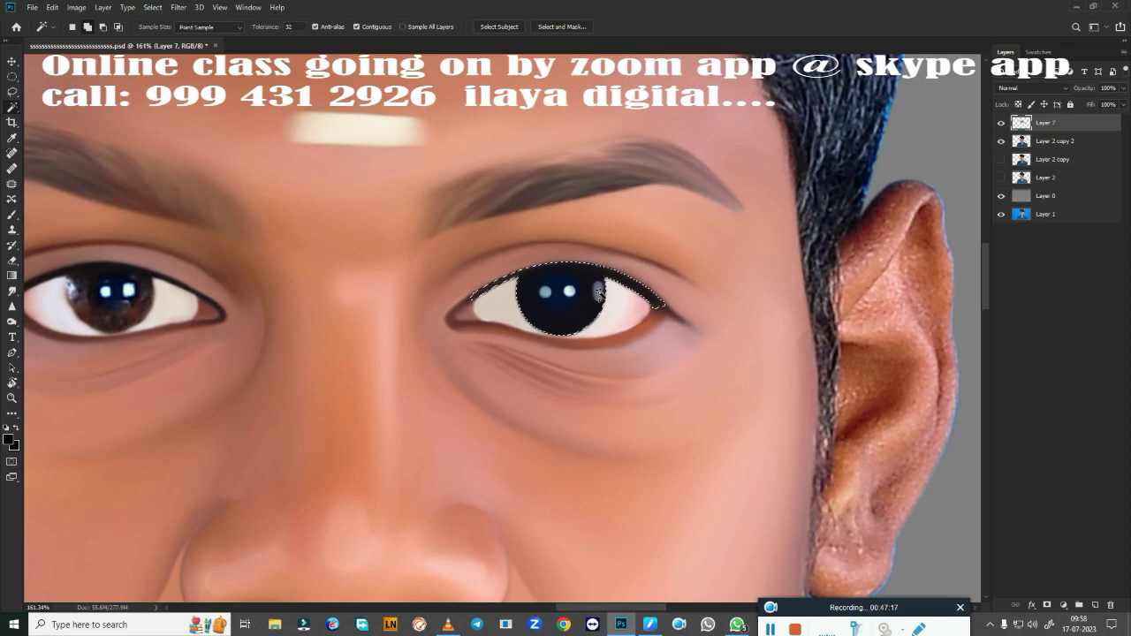
key("ctrl+j")
key("v")
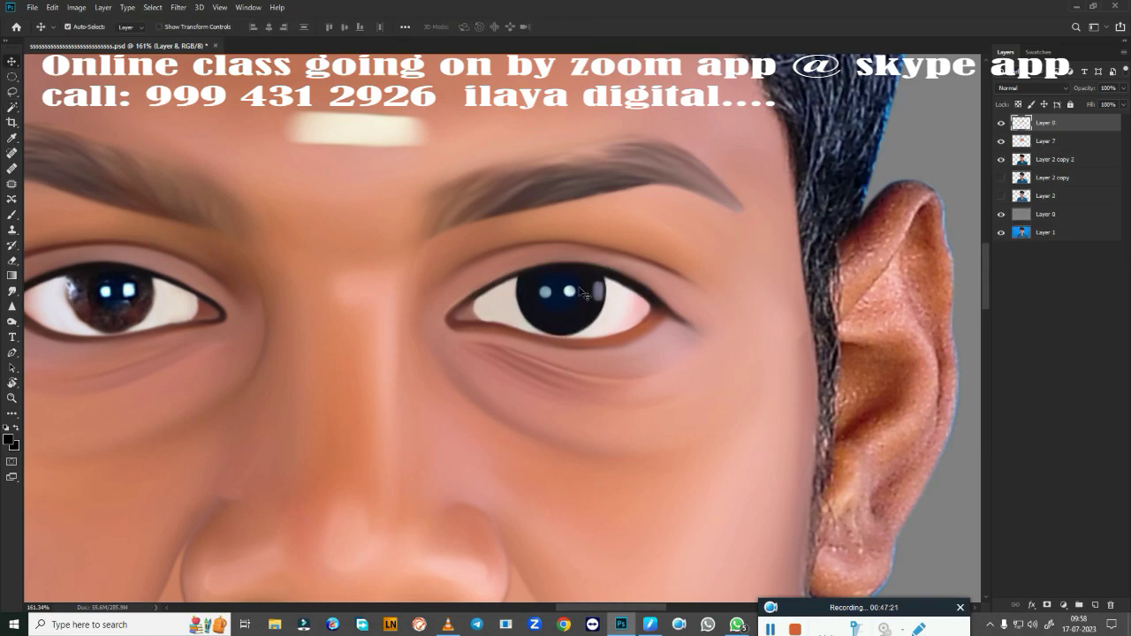
left_click_drag(584, 294, 142, 296)
scroll(638, 423, "up", 3)
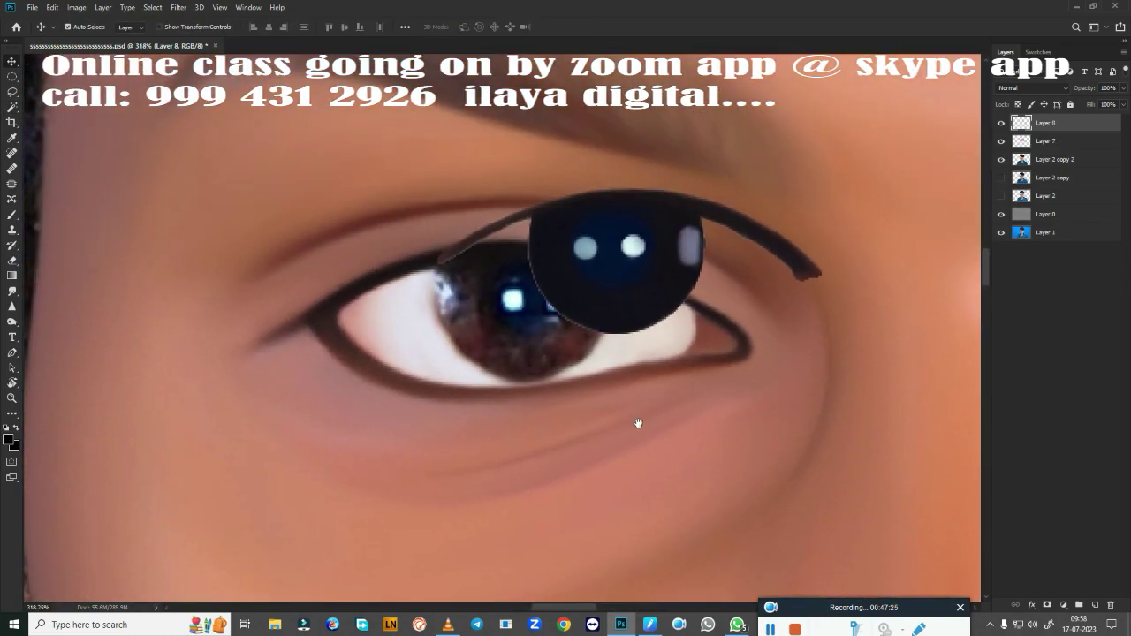
left_click_drag(632, 292, 542, 336)
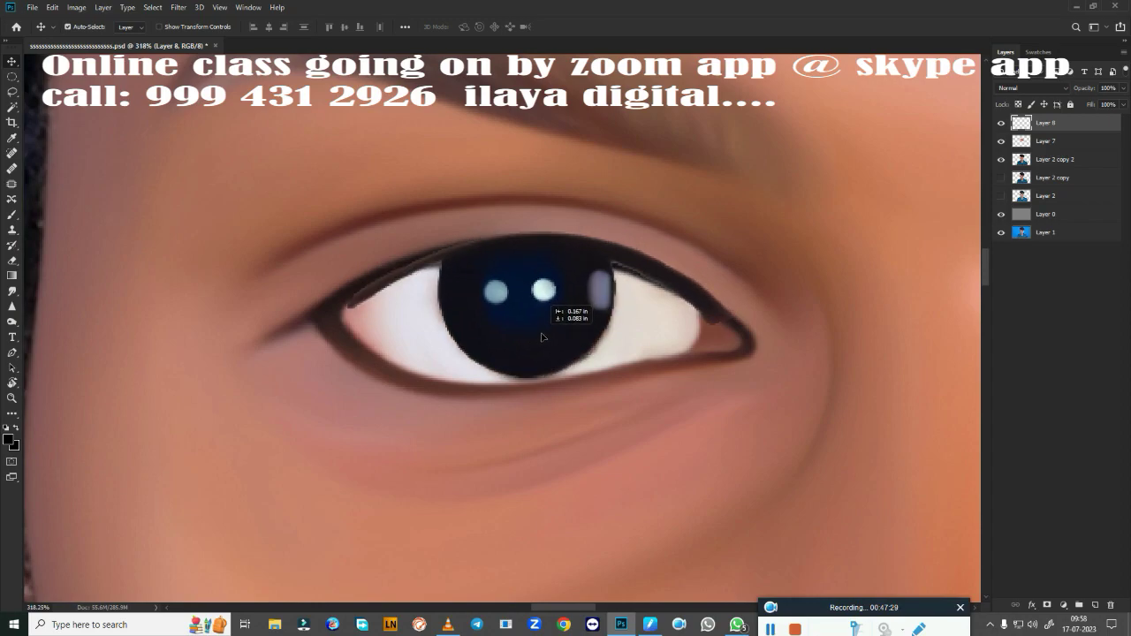
key("ctrl+t")
left_click_drag(779, 216, 771, 245)
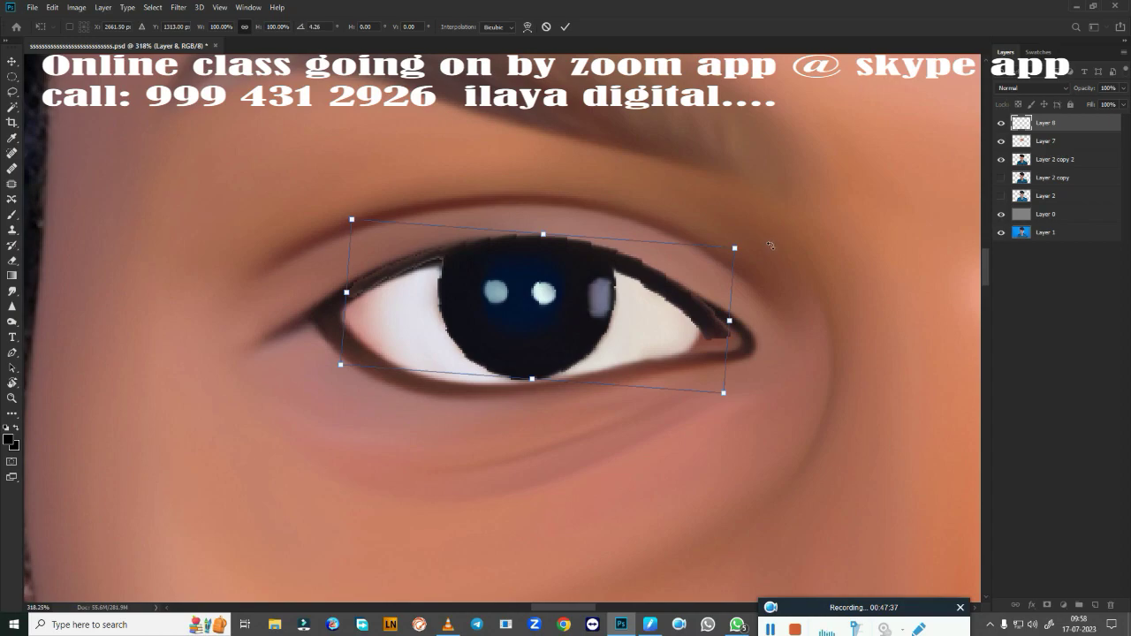
key("Return")
Step: Erase the stray eyelid and outer-corner strokes around the new pupil
key("e")
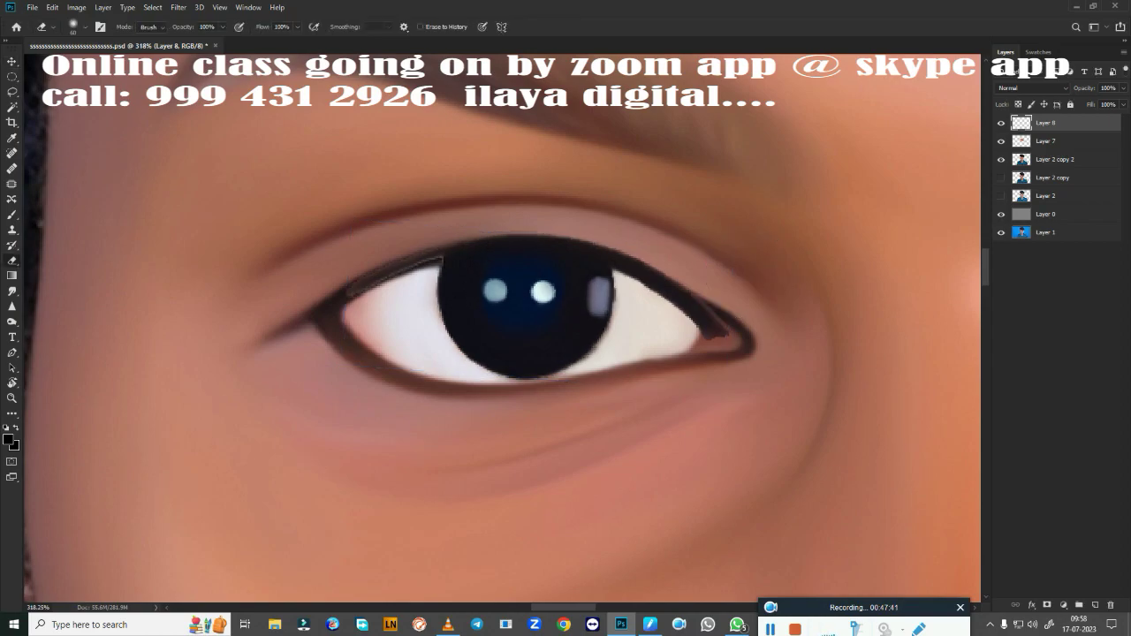
key("bracketleft")
left_click_drag(430, 247, 344, 294)
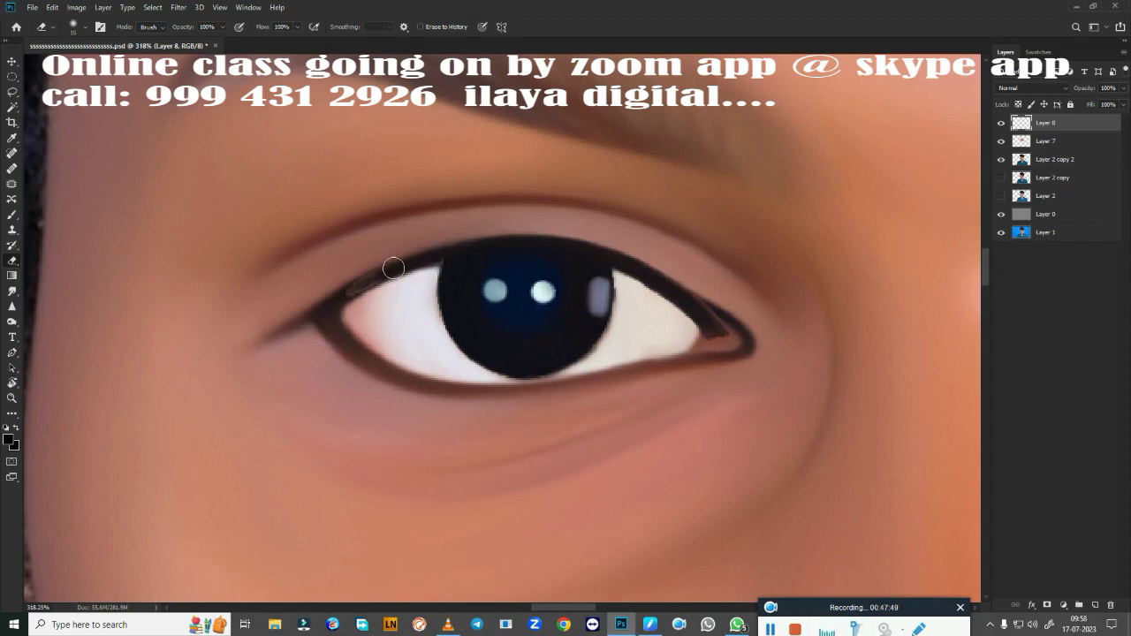
left_click_drag(629, 257, 721, 323)
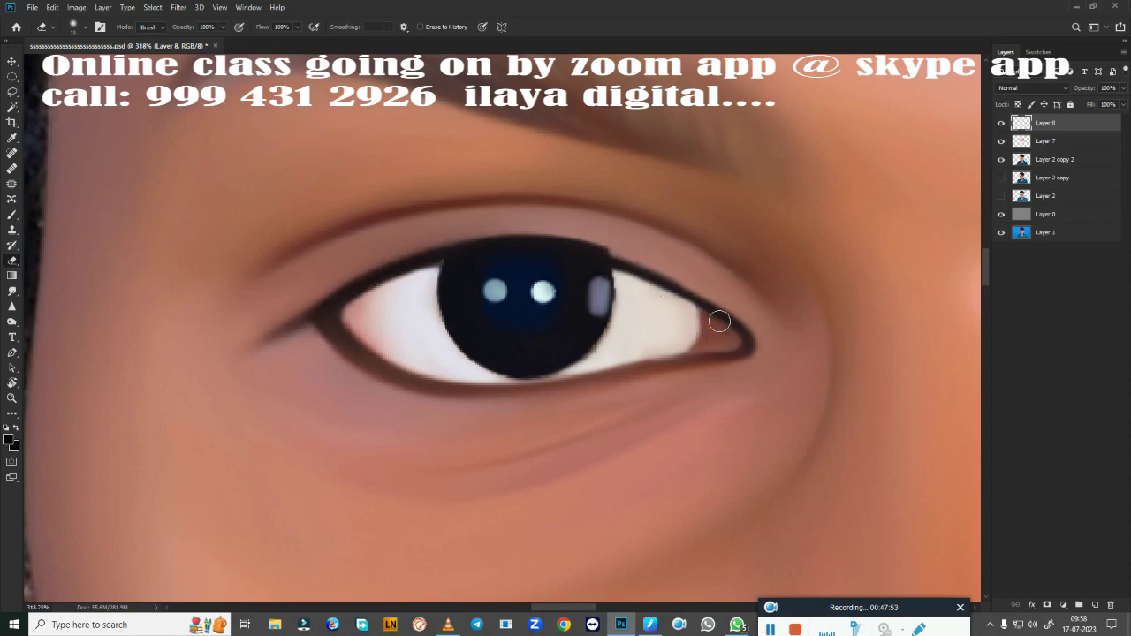
left_click_drag(568, 234, 578, 248)
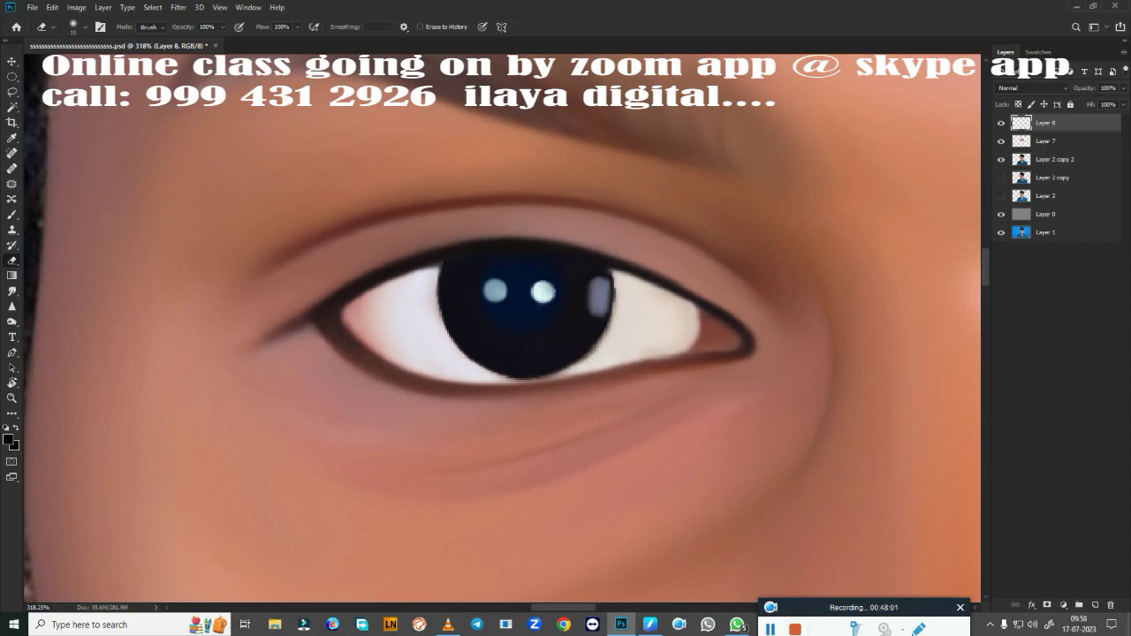
left_click(1022, 122, "ctrl")
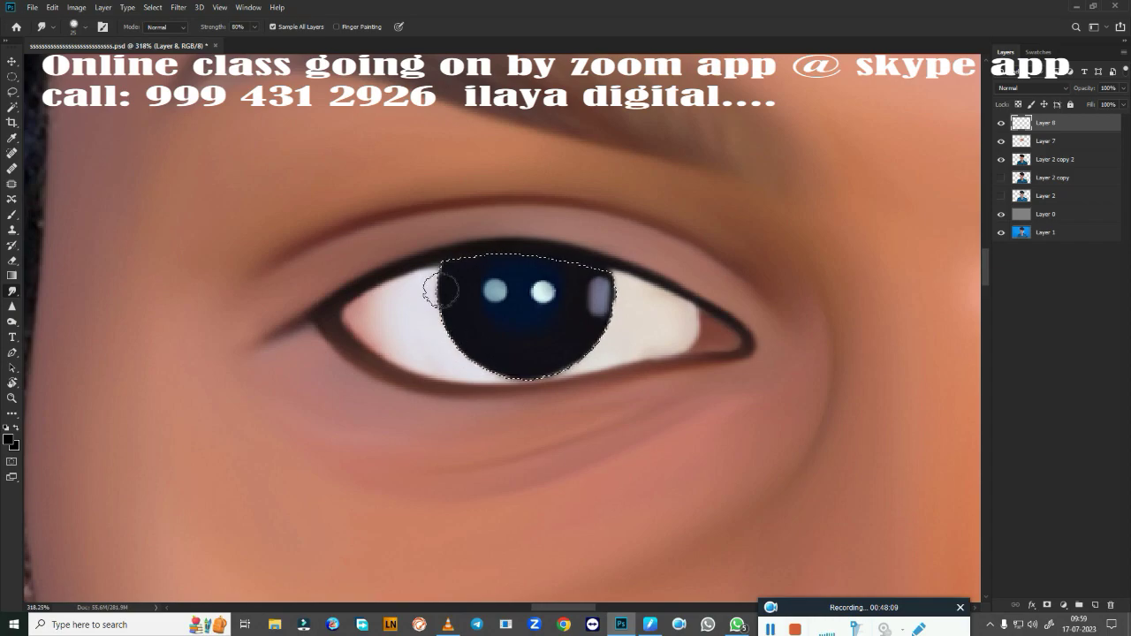
key("ctrl+d")
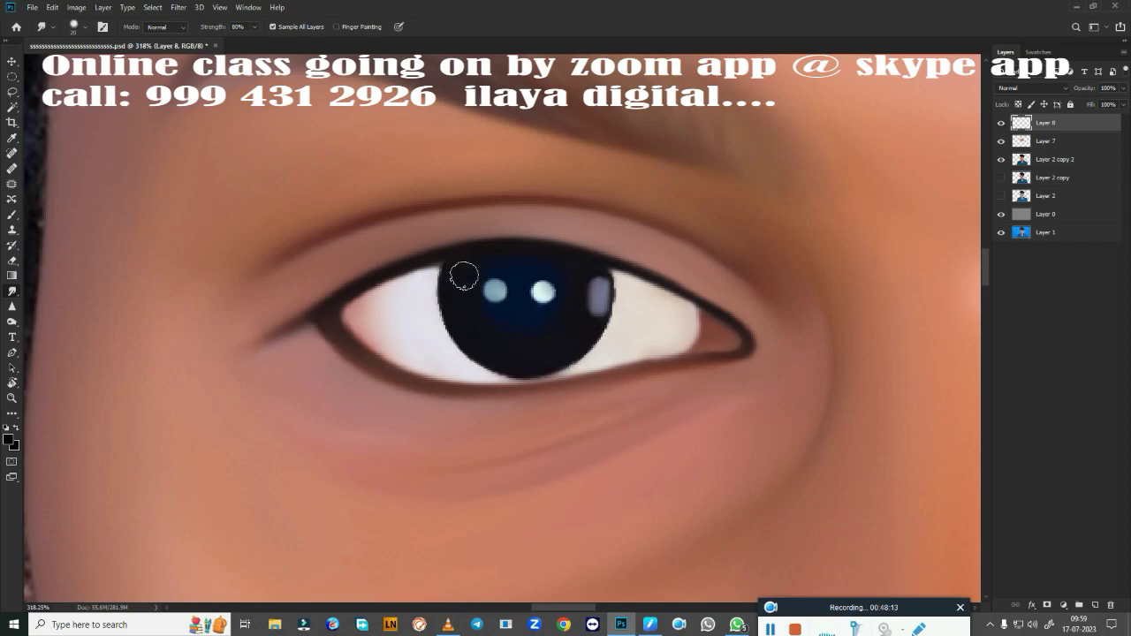
key("bracketleft")
key("bracketleft")
Step: Save the portrait and merge eye Layers 7 and 8 into one layer
scroll(618, 299, "down", 5)
scroll(618, 298, "down", 3)
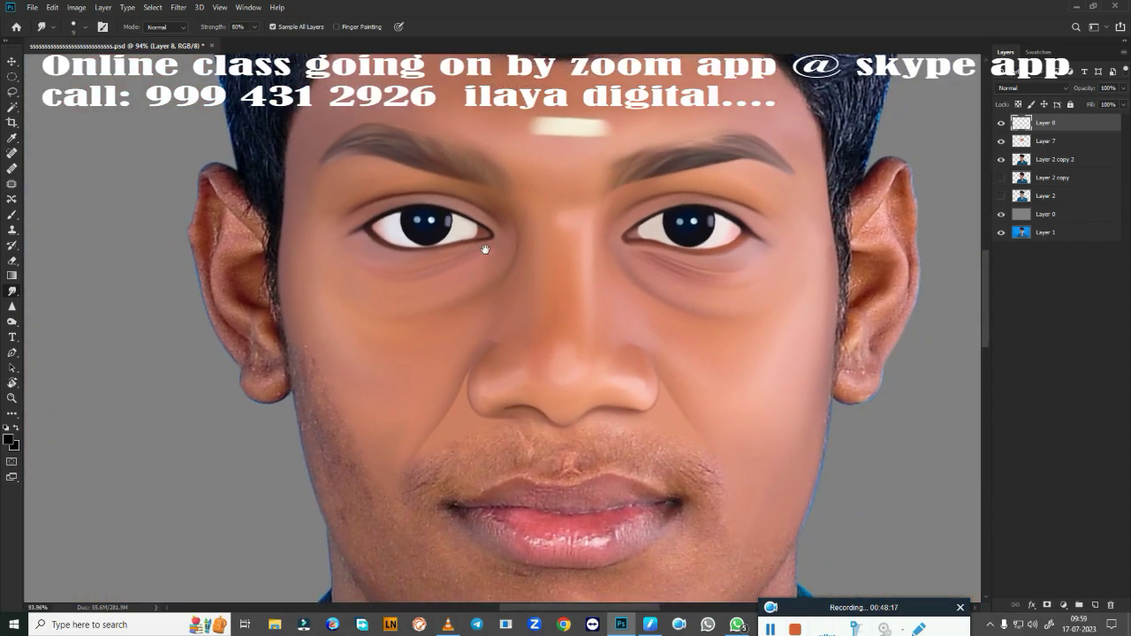
scroll(618, 298, "down", 2)
key("ctrl+s")
key("ctrl+e")
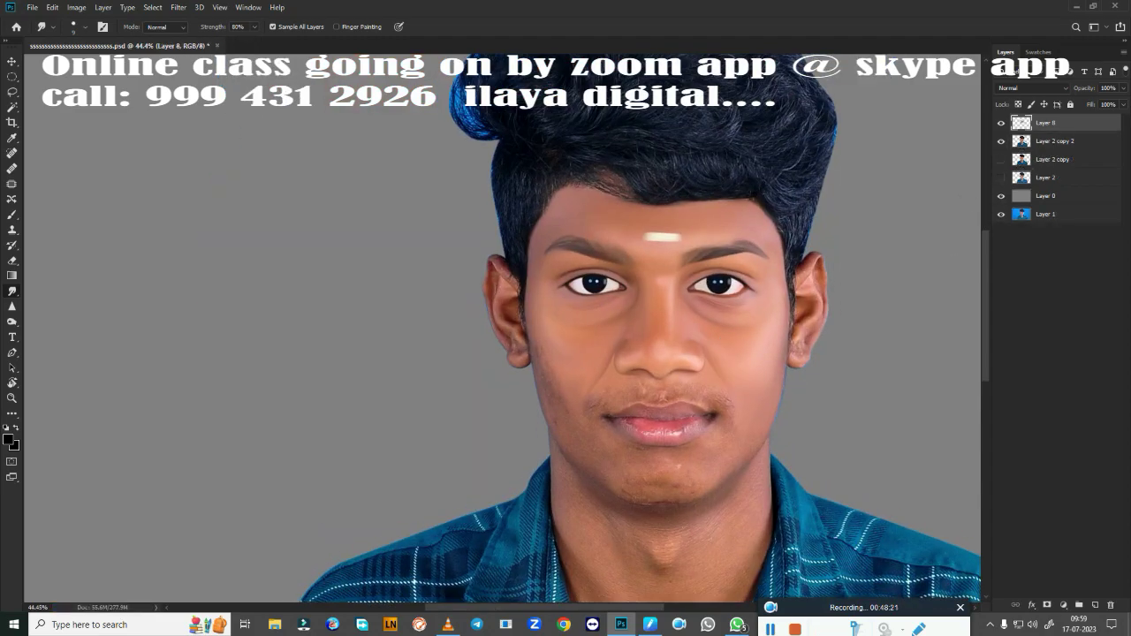
Step: Zoom in on the lips and save the portrait again
scroll(609, 300, "up", 2)
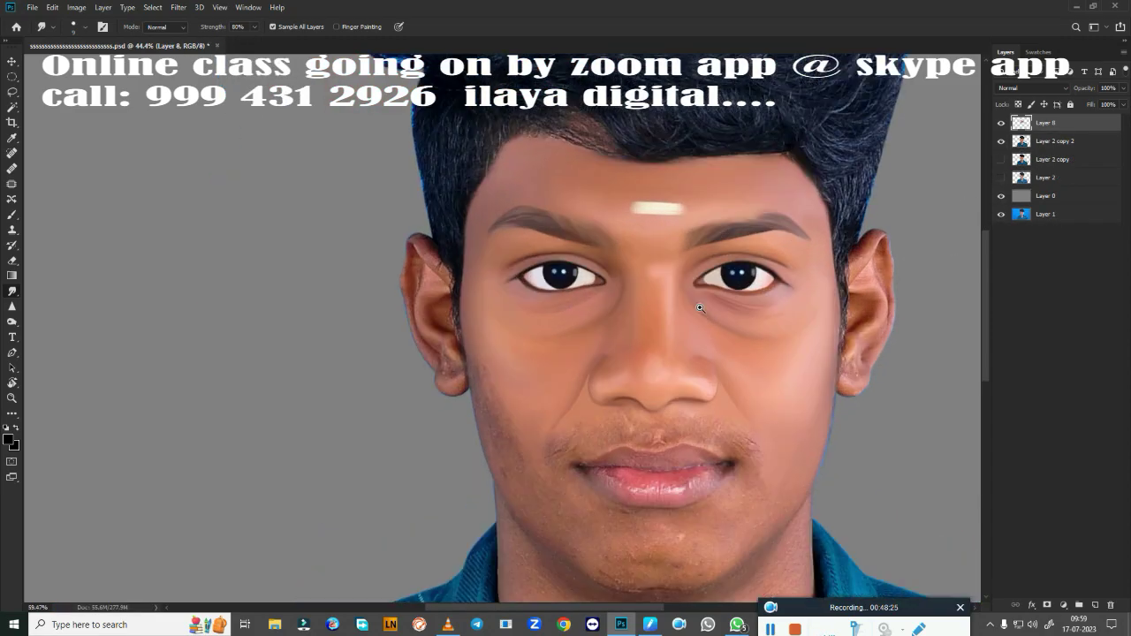
scroll(610, 300, "up", 3)
scroll(609, 299, "down", 5)
scroll(609, 299, "up", 4)
scroll(610, 299, "up", 1)
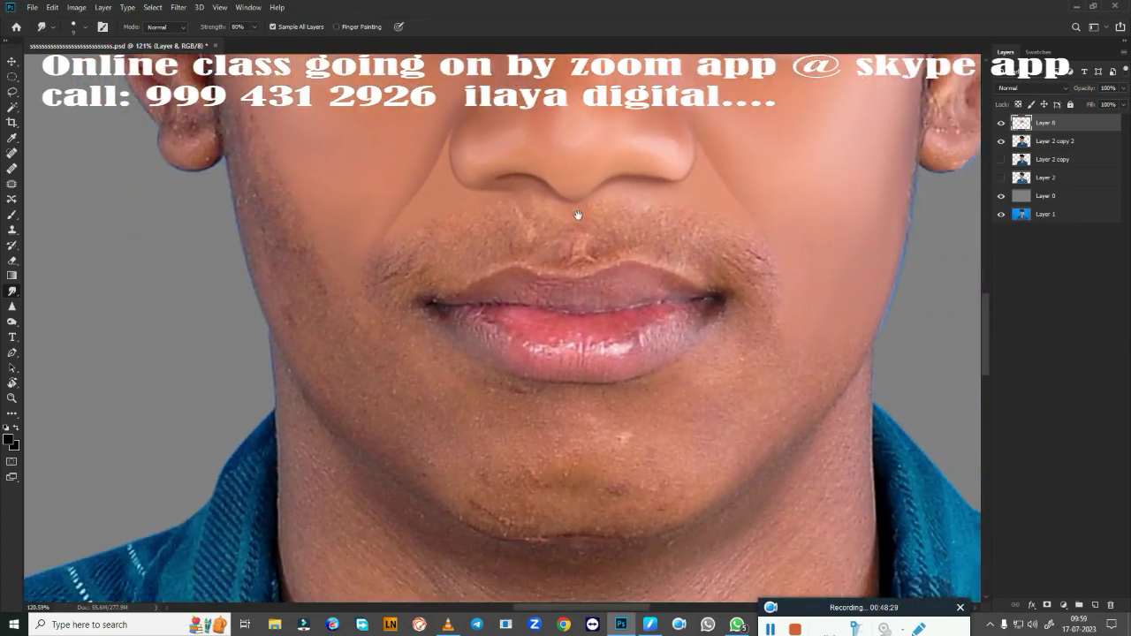
scroll(622, 296, "up", 3)
key("ctrl+s")
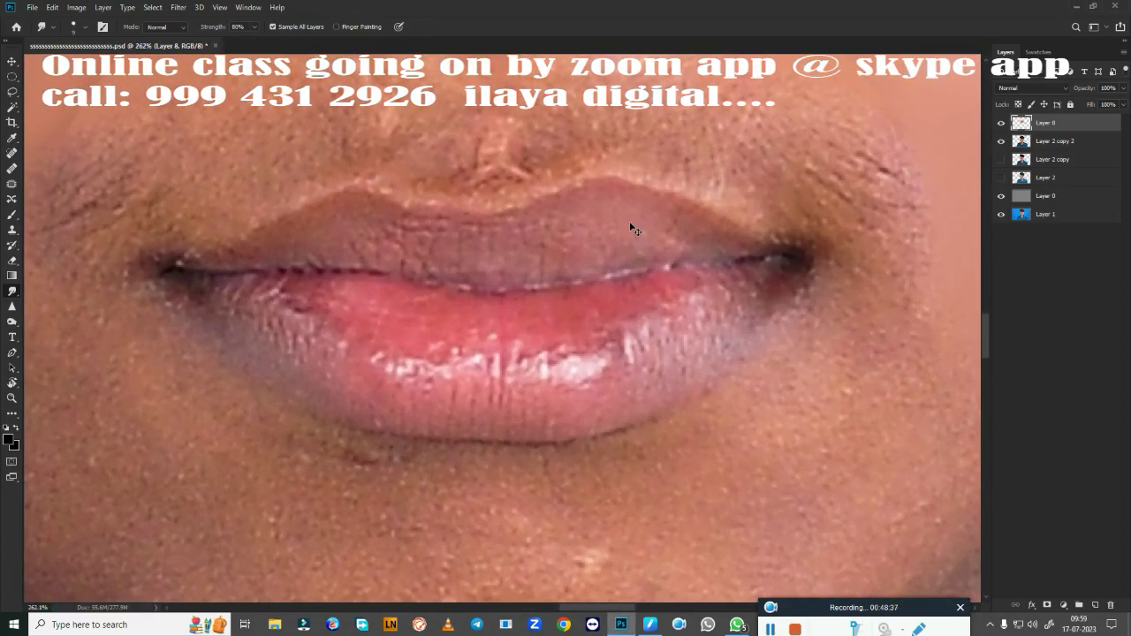
key("ctrl+s")
Step: Switch to VLC and open the Vil Vithai movie from downloads via Media > Open File
left_click(448, 625)
left_click(14, 18)
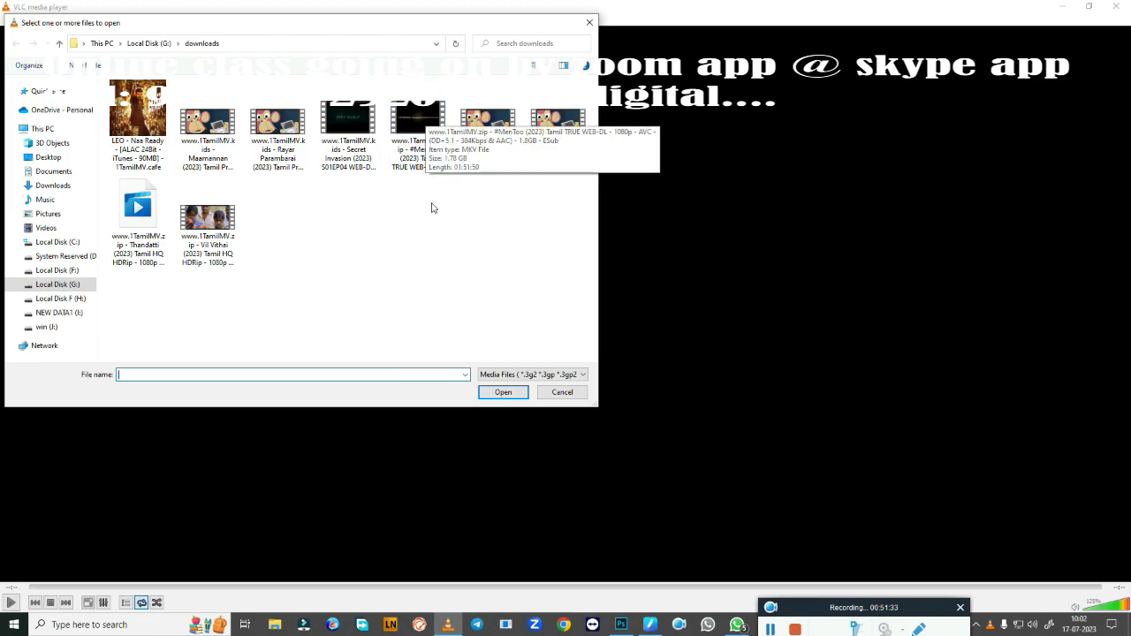
double_click(192, 207)
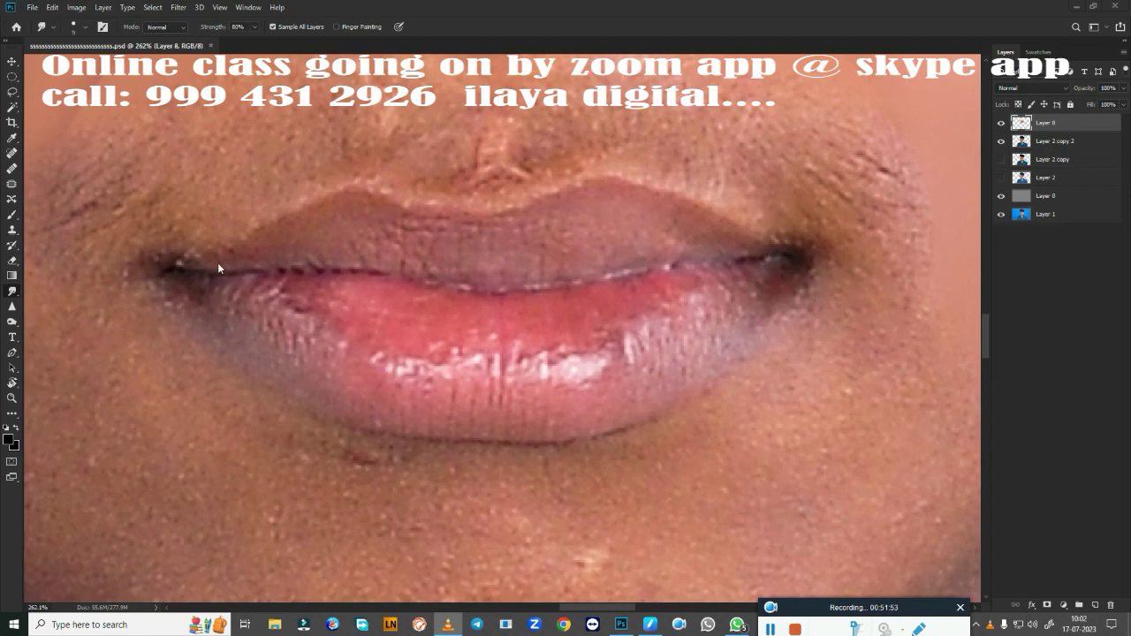
Step: Start a Pen path at the left lip corner and curve it along the upper lip
left_click(241, 256)
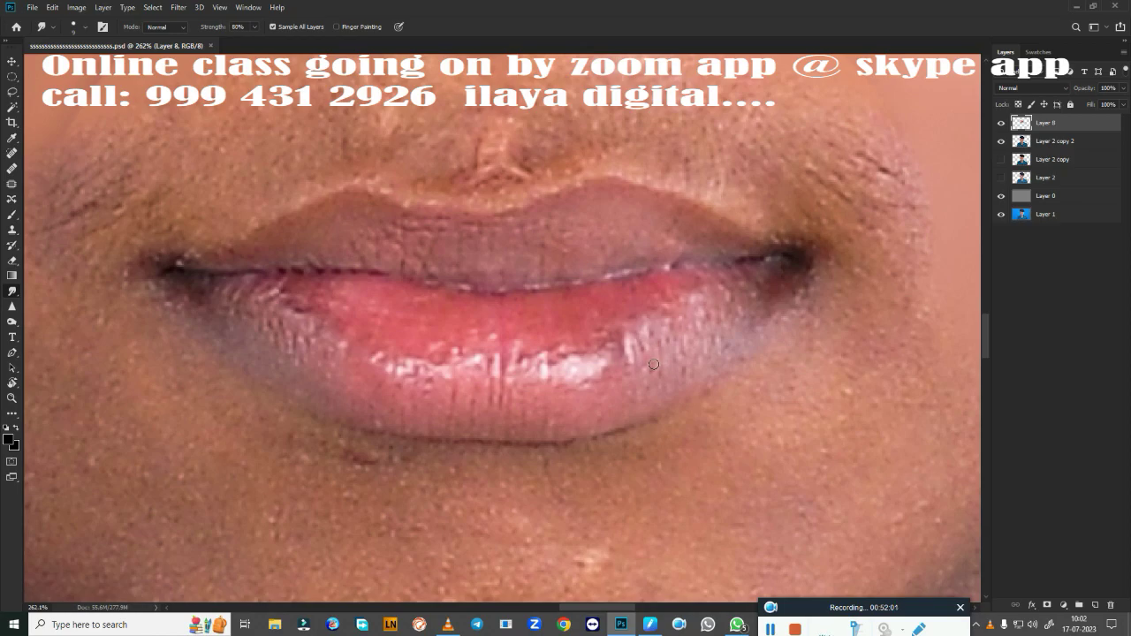
key("p")
scroll(467, 325, "down", 5)
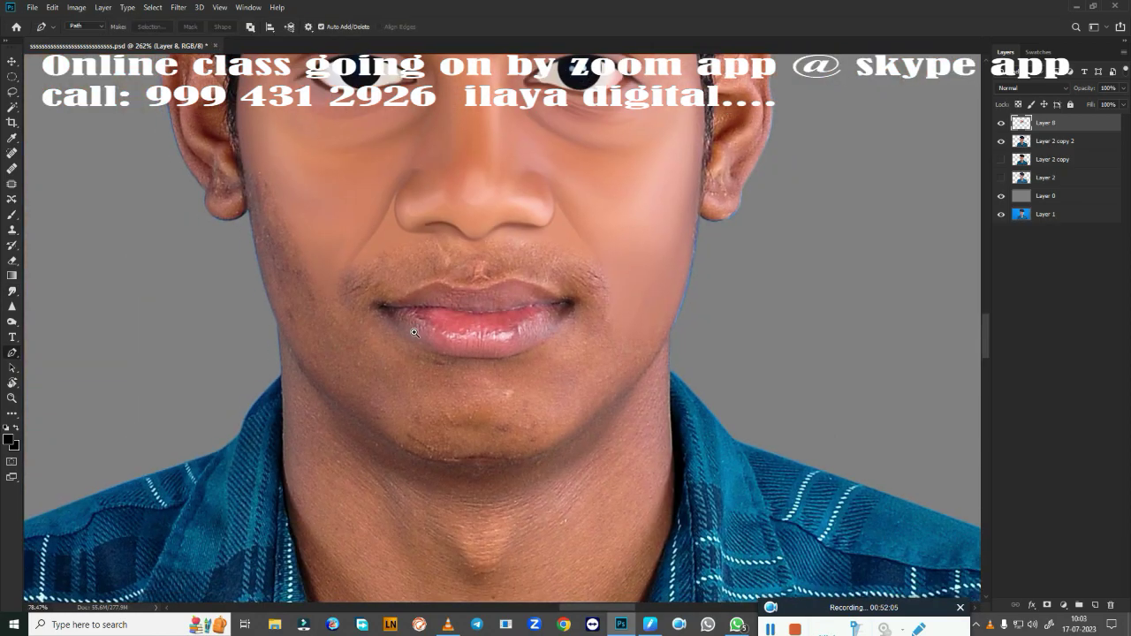
scroll(466, 326, "up", 5)
scroll(203, 272, "down", 3)
scroll(177, 283, "up", 4)
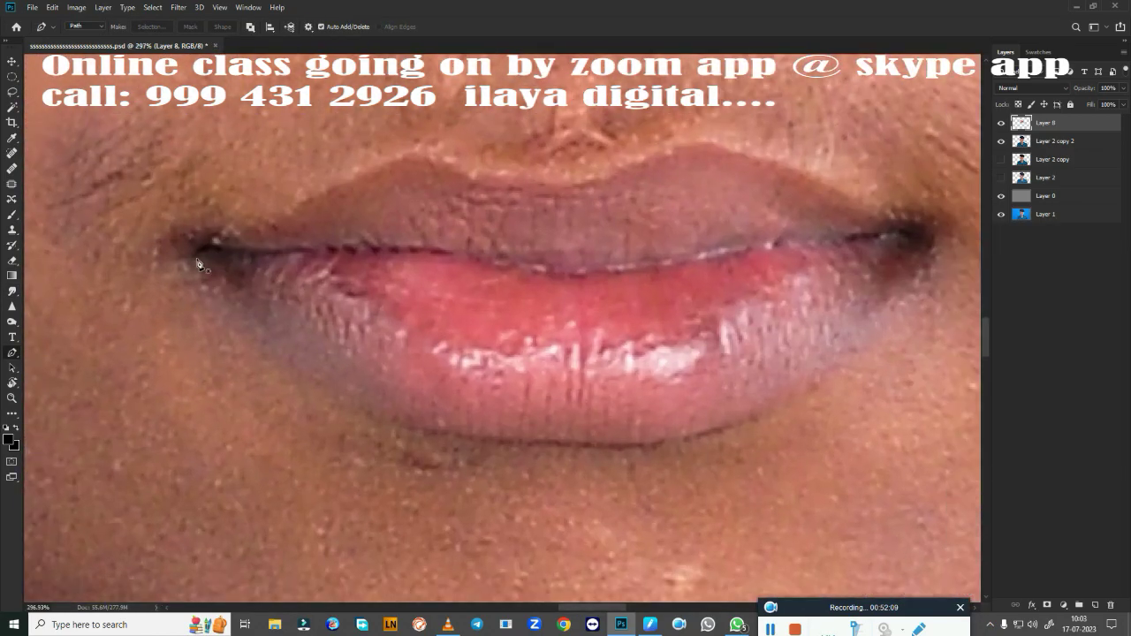
left_click(218, 238)
left_click_drag(434, 155, 449, 163)
mouse_move(561, 181)
left_mouse_down()
mouse_move(602, 174)
mouse_move(586, 182)
left_mouse_up()
left_click_drag(671, 147, 690, 145)
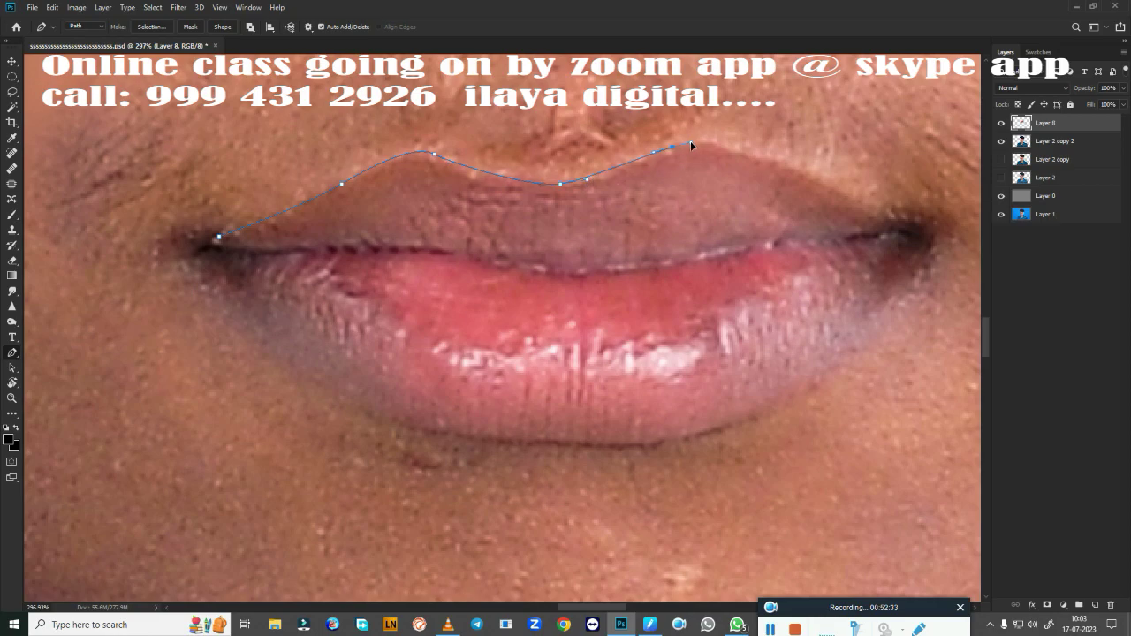
Step: Curve the path around the right corner and lower lip, then make it a selection
left_click_drag(801, 174, 924, 227)
left_click_drag(579, 448, 414, 438)
left_click(578, 447, "alt")
right_click(460, 378)
left_click(459, 372)
Step: Confirm the lip selection, mixer-brush the upper lip smooth, and darken the lip parting line
key("Return")
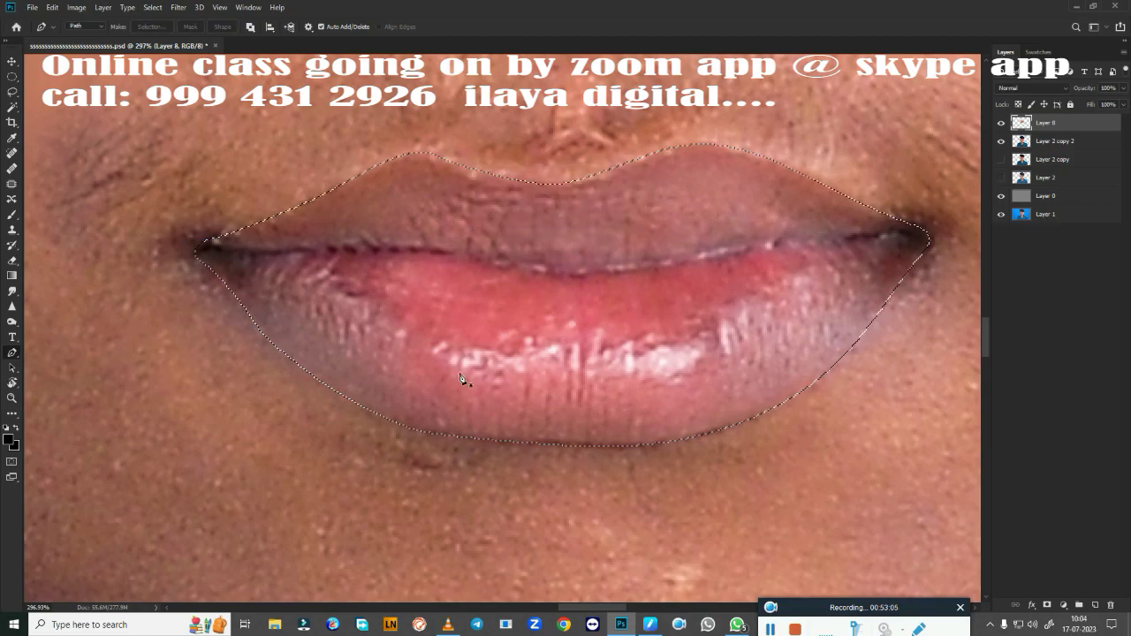
key("b")
key("bracketright")
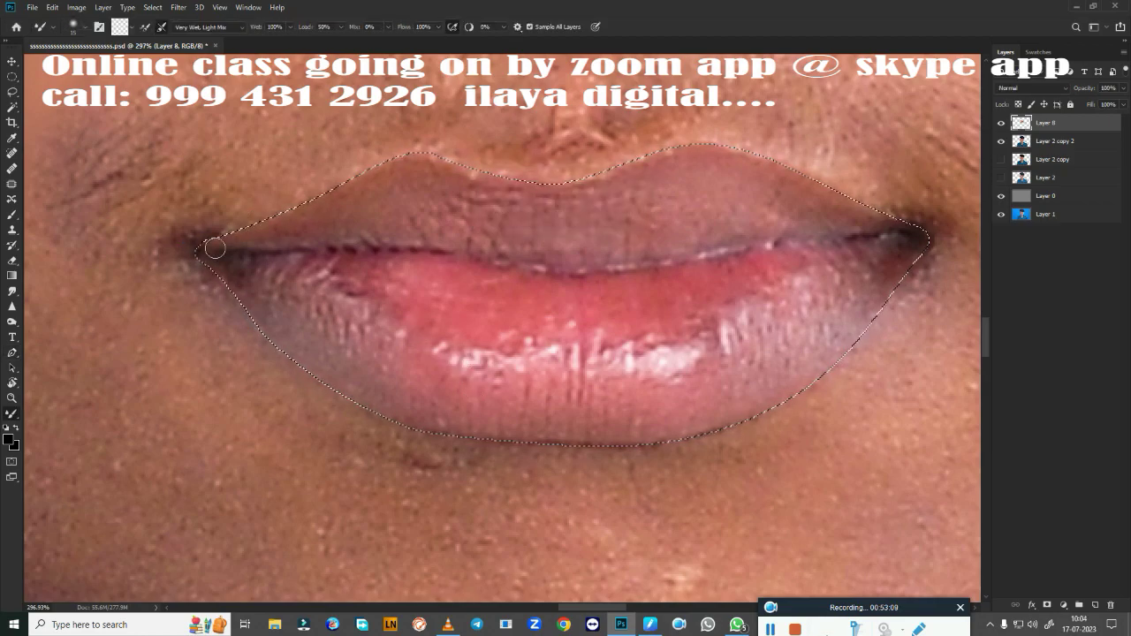
left_click_drag(254, 224, 422, 164)
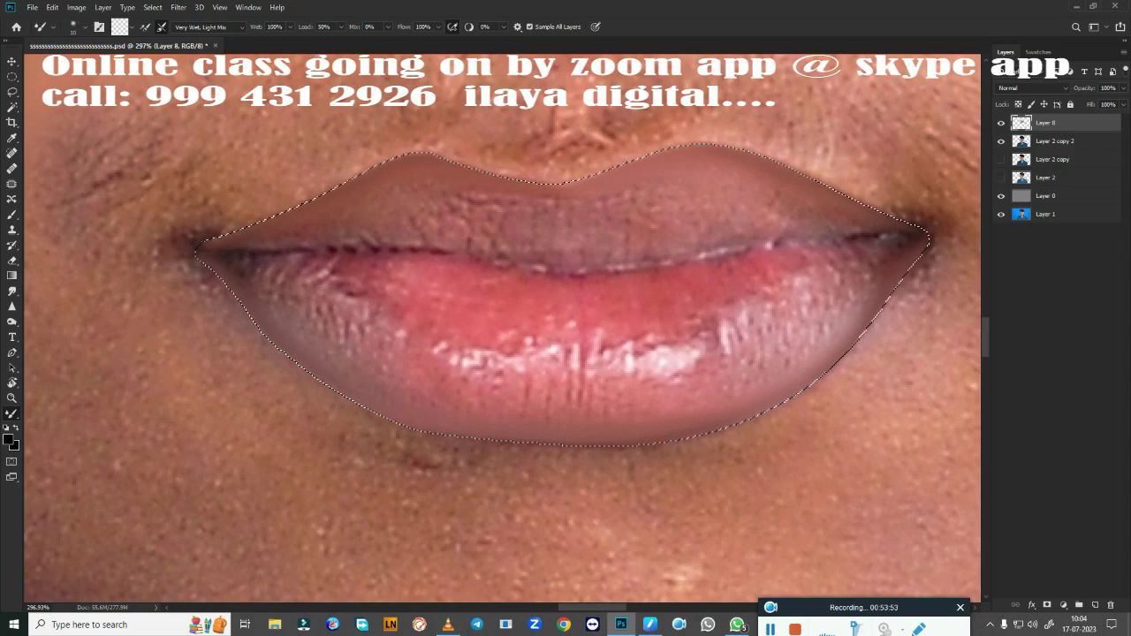
left_click_drag(392, 257, 674, 264)
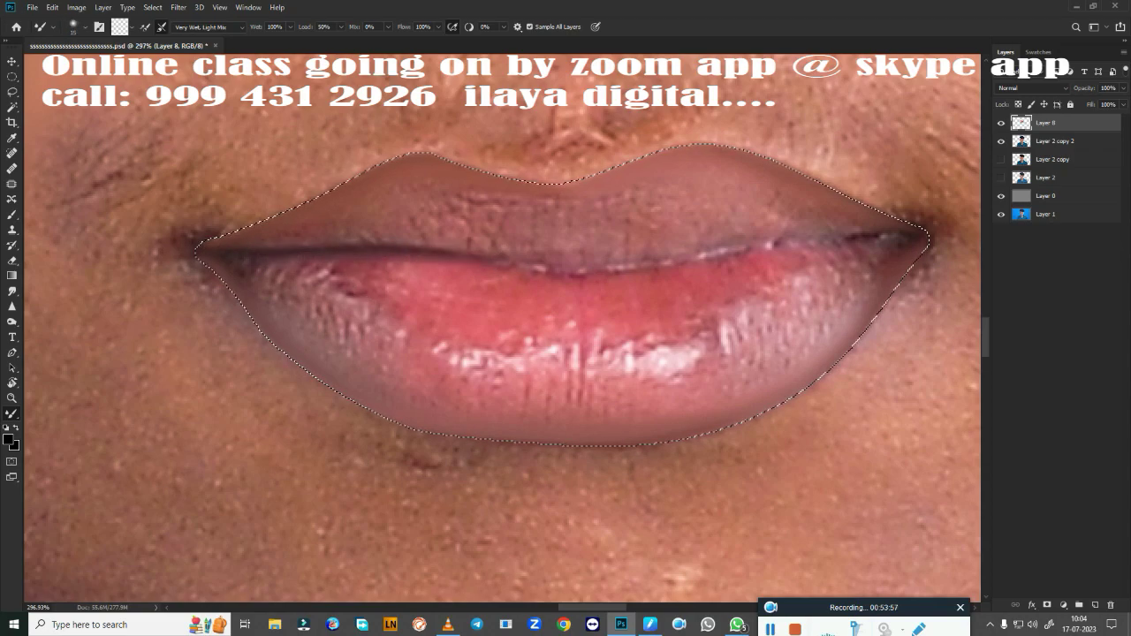
mouse_move(888, 238)
left_mouse_down()
mouse_move(710, 253)
mouse_move(742, 250)
left_mouse_up()
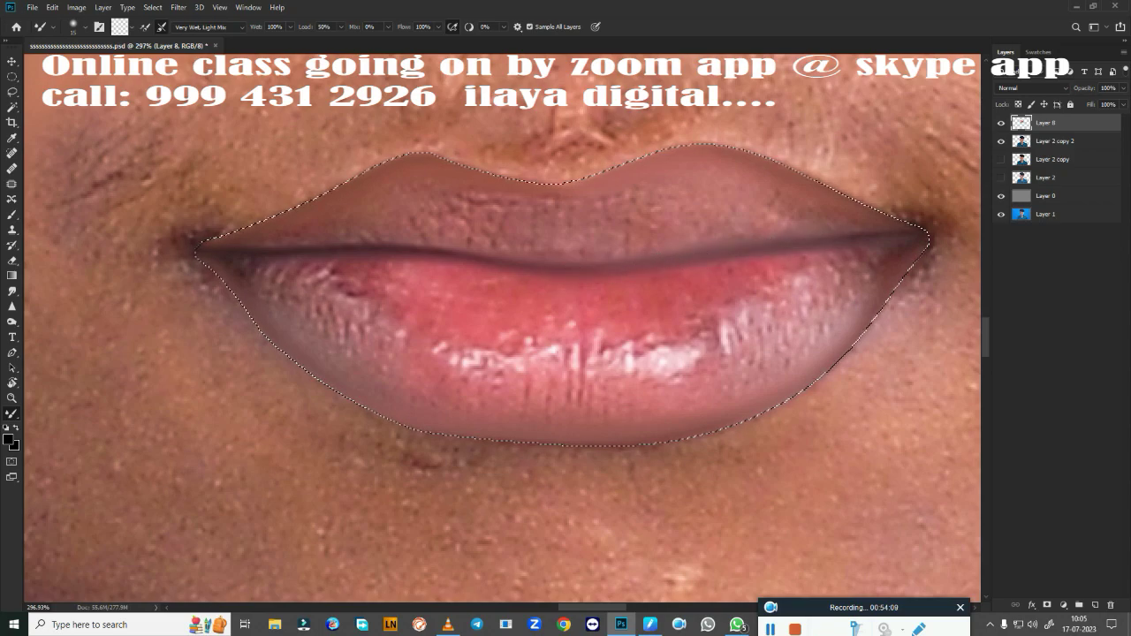
Step: Smudge the upper lip pores and the left side of the lower lip smooth
key("r")
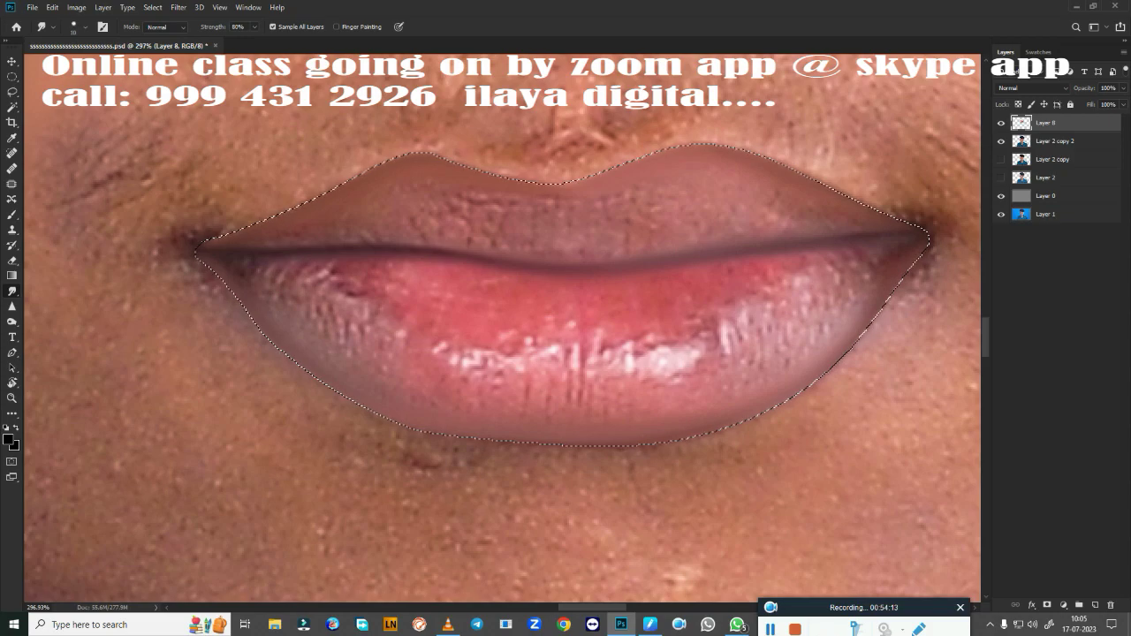
mouse_move(347, 303)
left_mouse_down()
mouse_move(394, 349)
mouse_move(566, 375)
mouse_move(605, 353)
mouse_move(600, 366)
mouse_move(690, 357)
mouse_move(816, 290)
left_mouse_up()
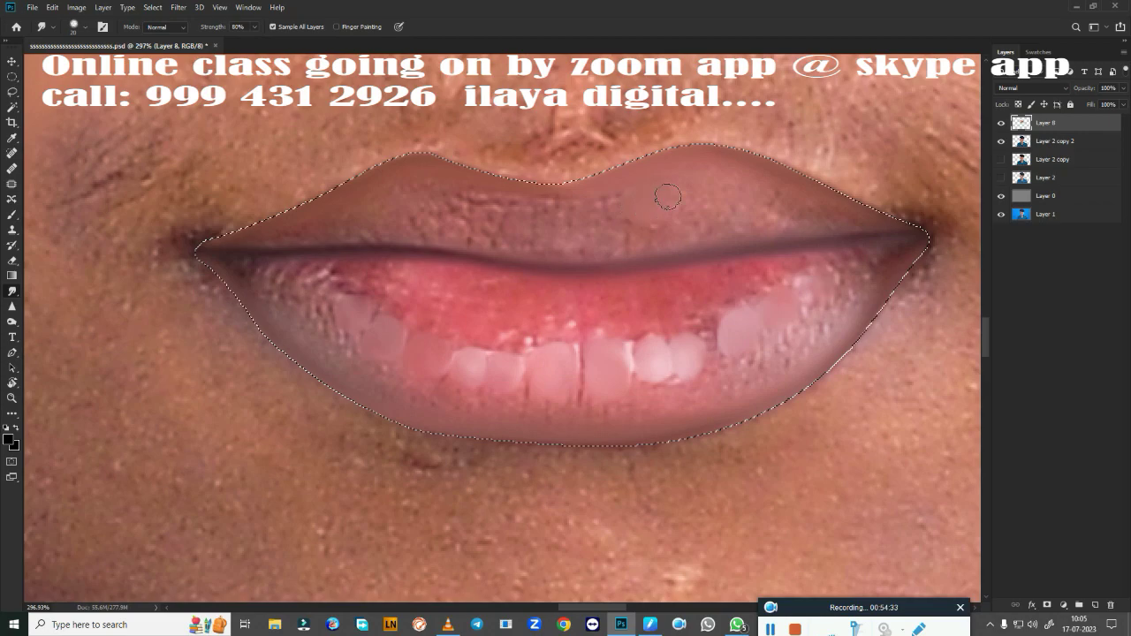
left_click_drag(668, 196, 702, 187)
left_click_drag(521, 223, 448, 219)
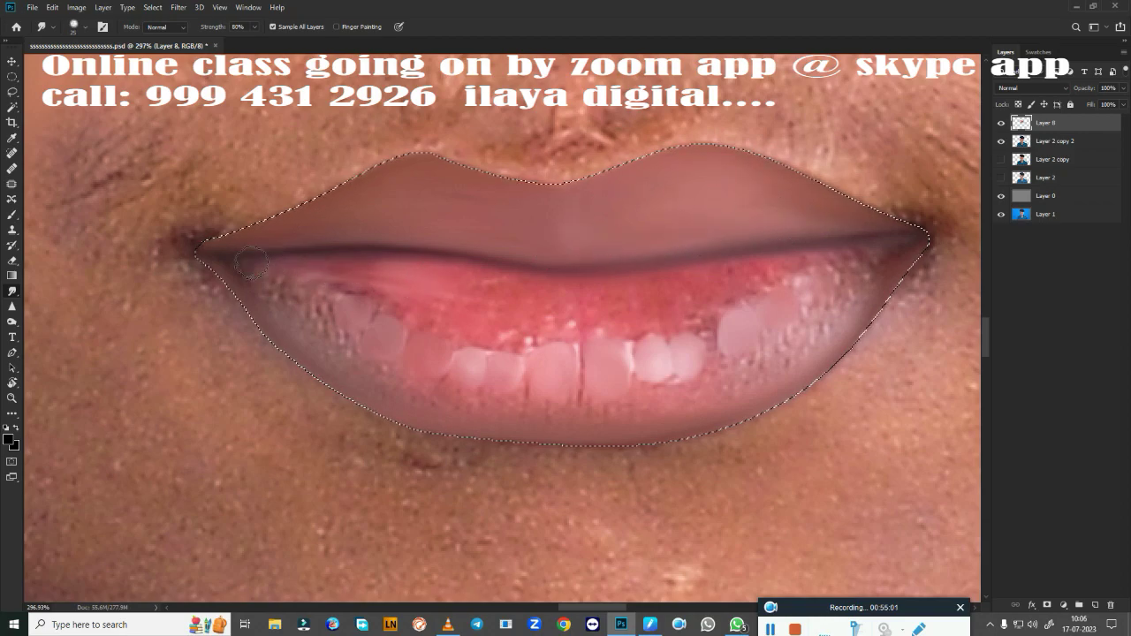
mouse_move(283, 252)
left_mouse_down()
mouse_move(412, 259)
mouse_move(374, 260)
mouse_move(507, 282)
mouse_move(680, 283)
mouse_move(566, 290)
mouse_move(556, 313)
mouse_move(618, 327)
mouse_move(640, 282)
mouse_move(686, 262)
mouse_move(766, 276)
mouse_move(892, 241)
left_mouse_up()
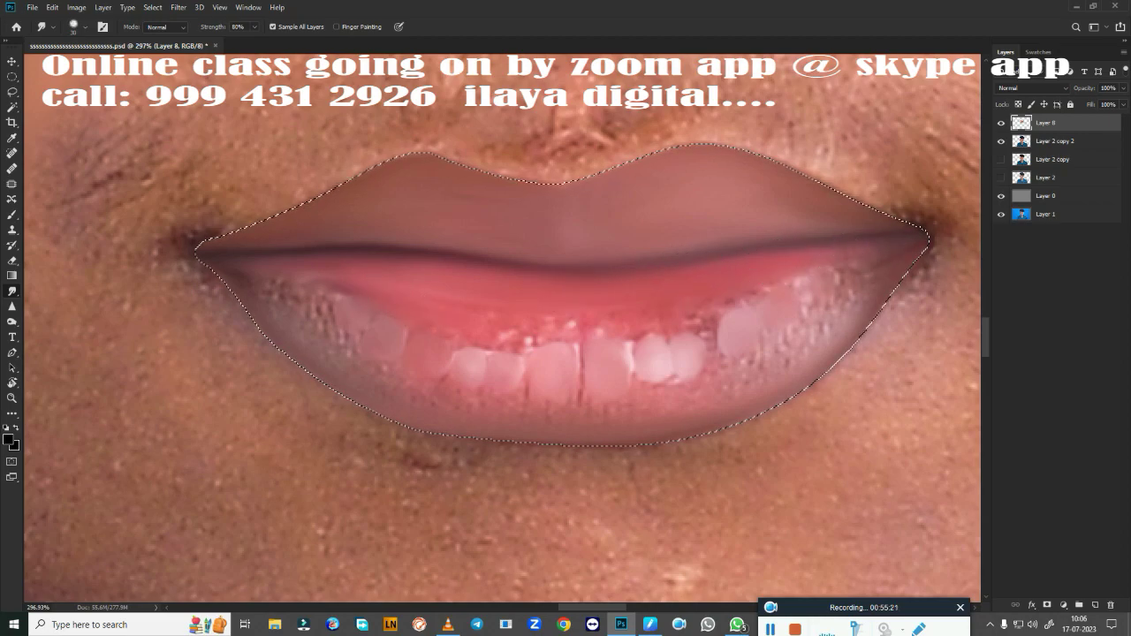
mouse_move(362, 301)
left_mouse_down()
mouse_move(661, 308)
mouse_move(848, 277)
left_mouse_up()
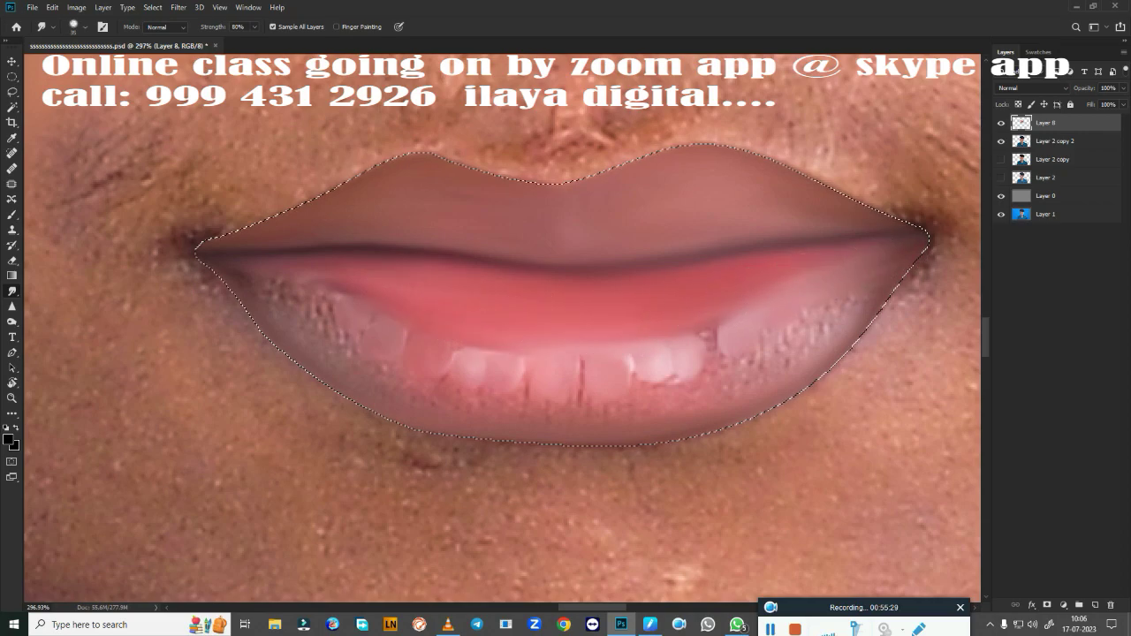
Step: Smudge the lower lip bumps and teeth highlights, then feather the lip selection
mouse_move(207, 270)
left_mouse_down()
mouse_move(308, 359)
mouse_move(632, 408)
left_mouse_up()
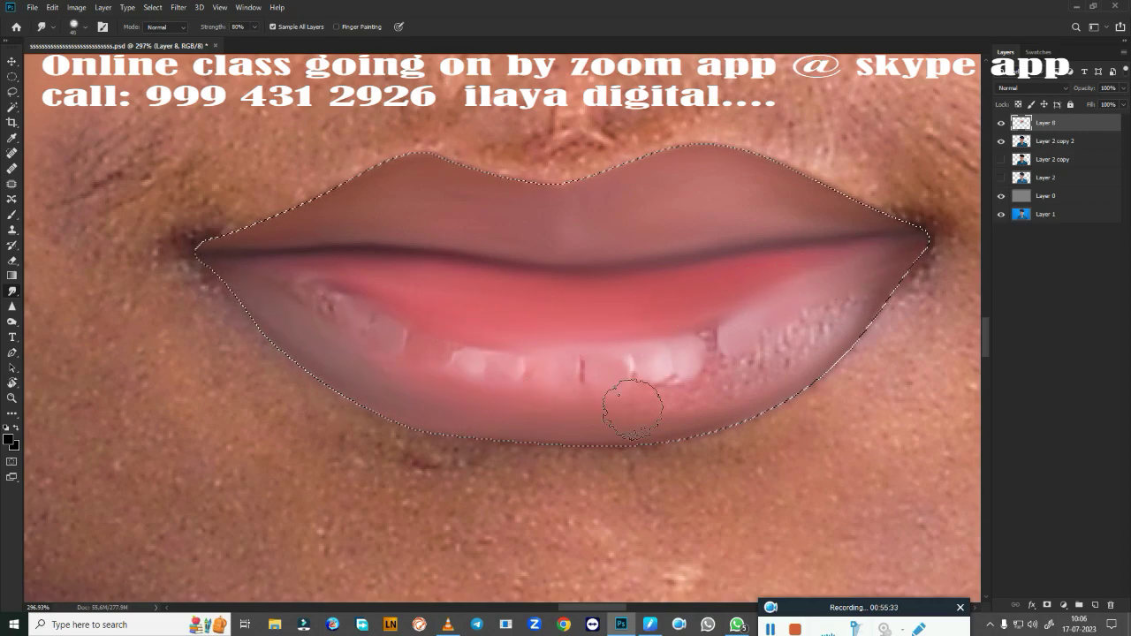
mouse_move(724, 358)
left_mouse_down()
mouse_move(865, 292)
mouse_move(720, 415)
left_mouse_up()
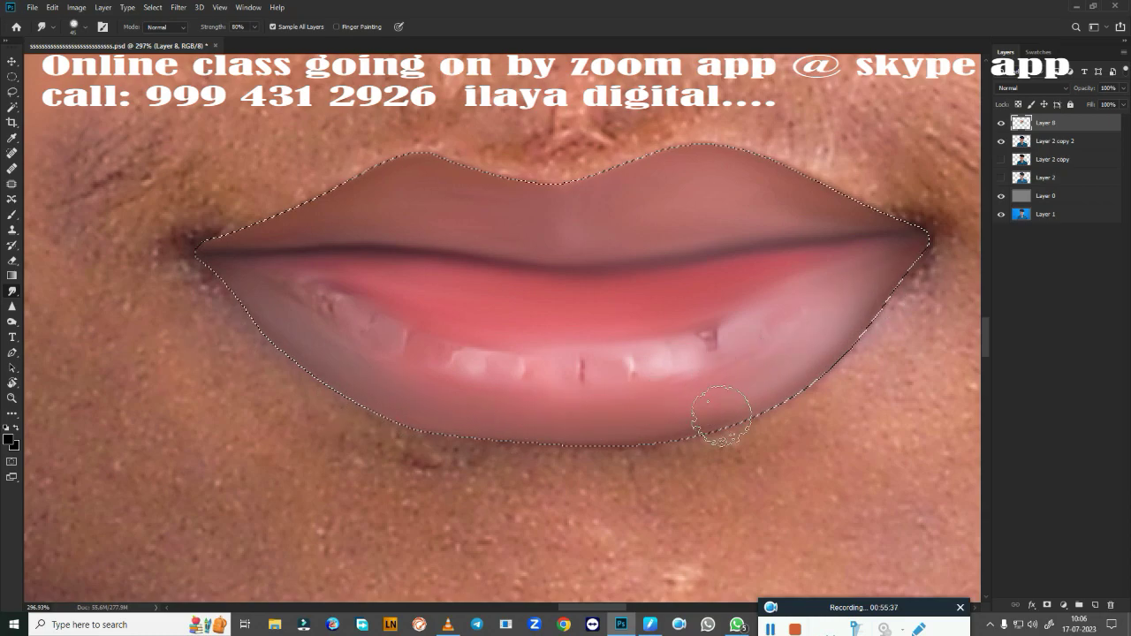
mouse_move(208, 281)
left_mouse_down()
mouse_move(328, 303)
mouse_move(400, 340)
left_mouse_up()
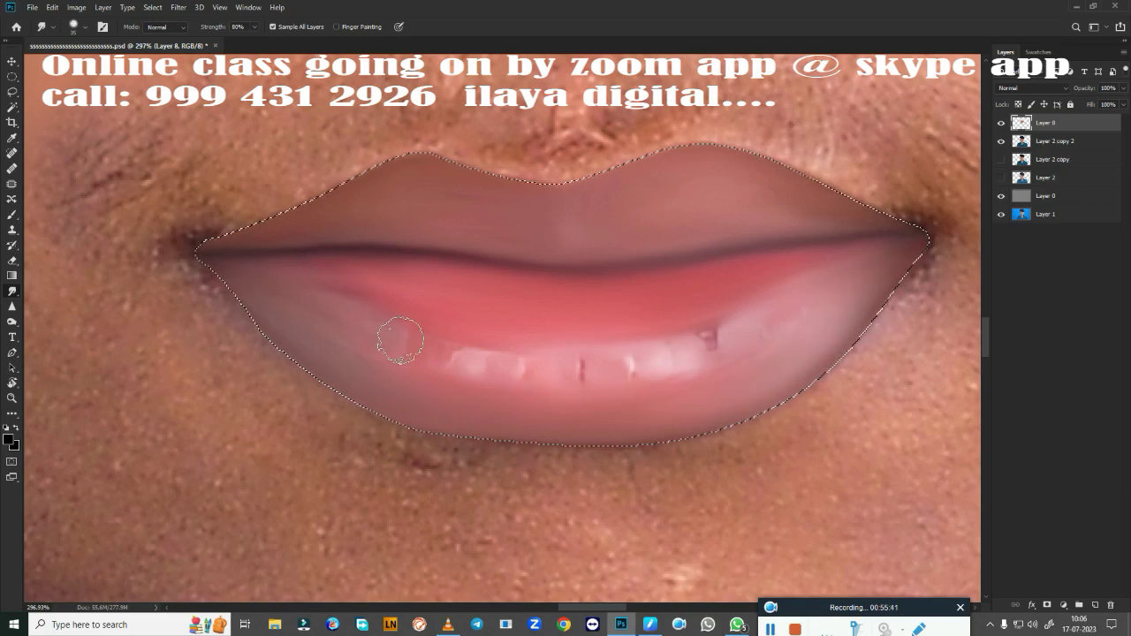
left_click_drag(709, 330, 816, 333)
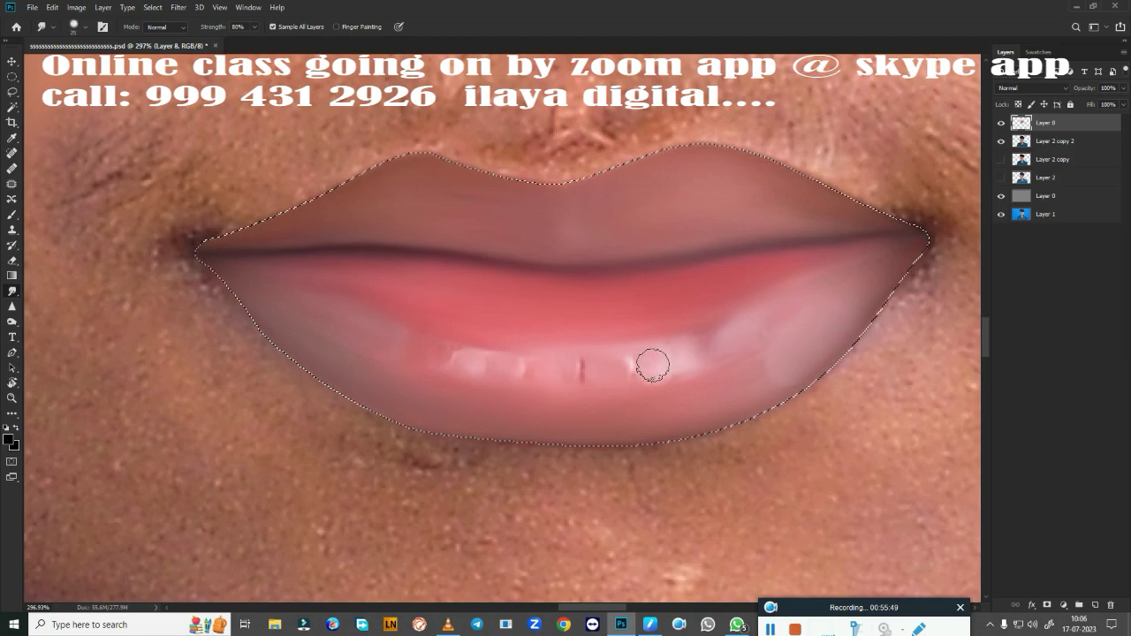
mouse_move(737, 336)
left_mouse_down()
mouse_move(550, 369)
mouse_move(458, 357)
left_mouse_up()
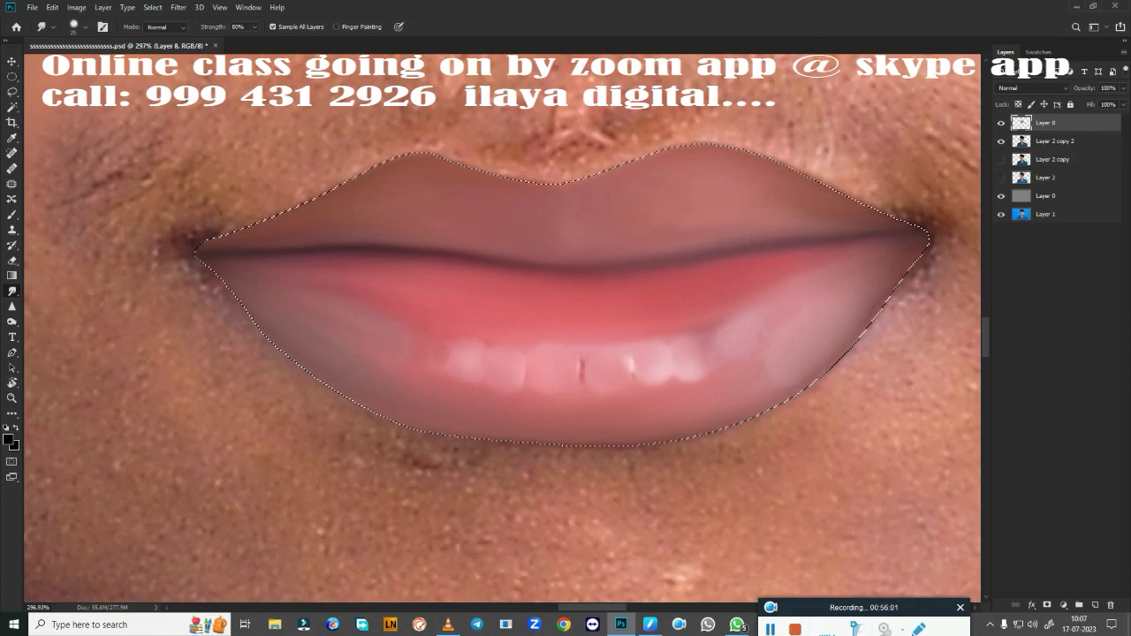
key("shift+F6")
key("Return")
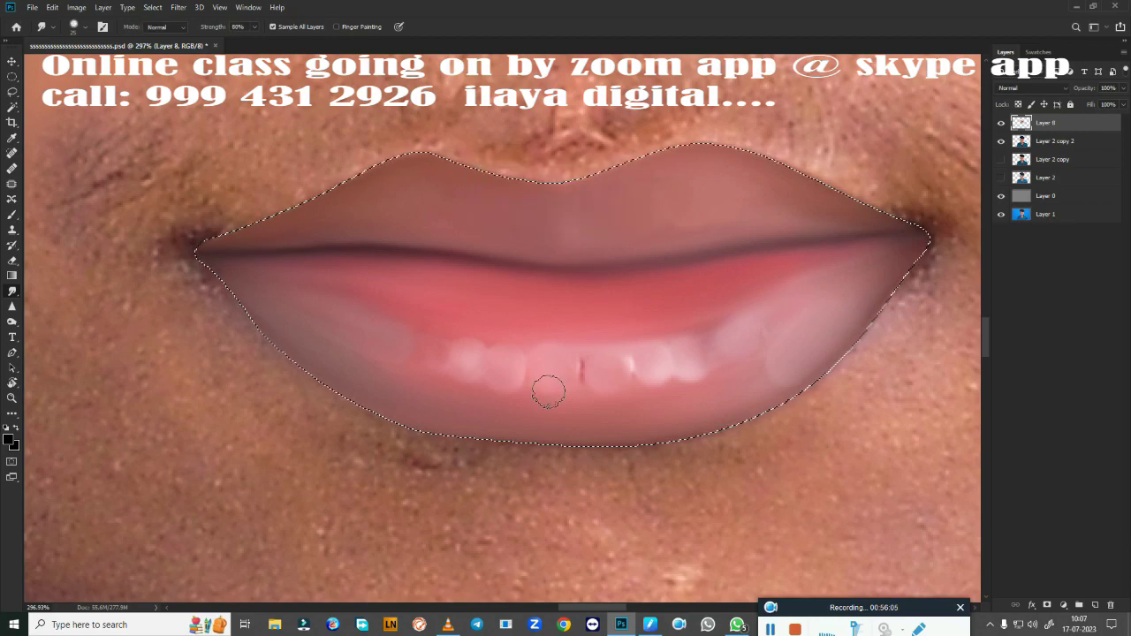
left_click_drag(547, 390, 518, 514)
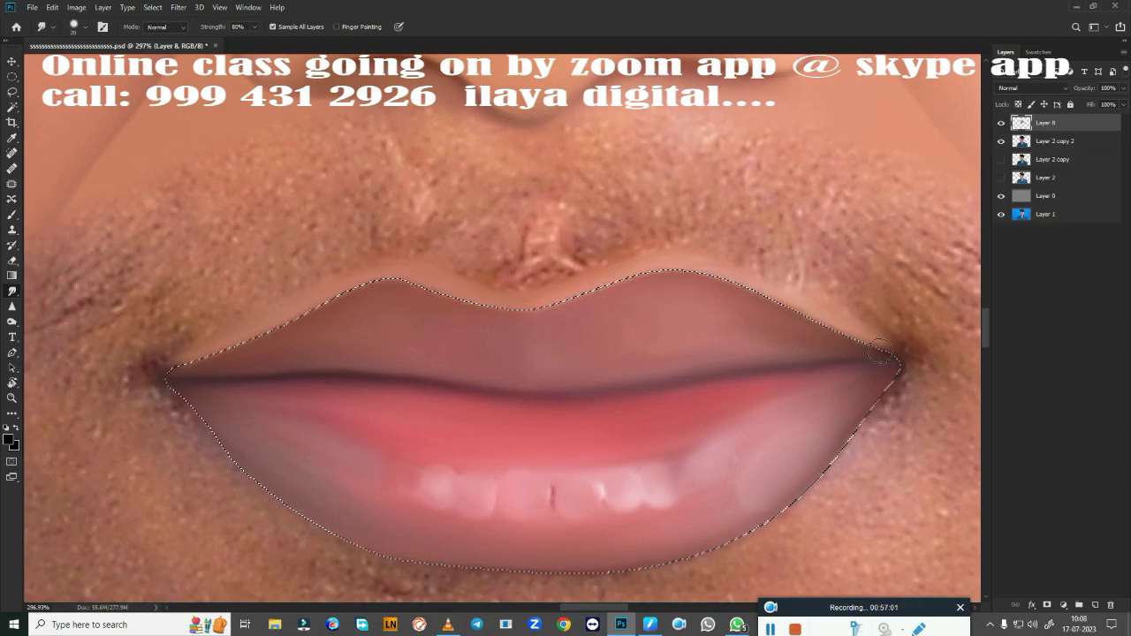
Step: Smudge the skin below the lower lip and right lip corner smooth
scroll(699, 456, "down", 3)
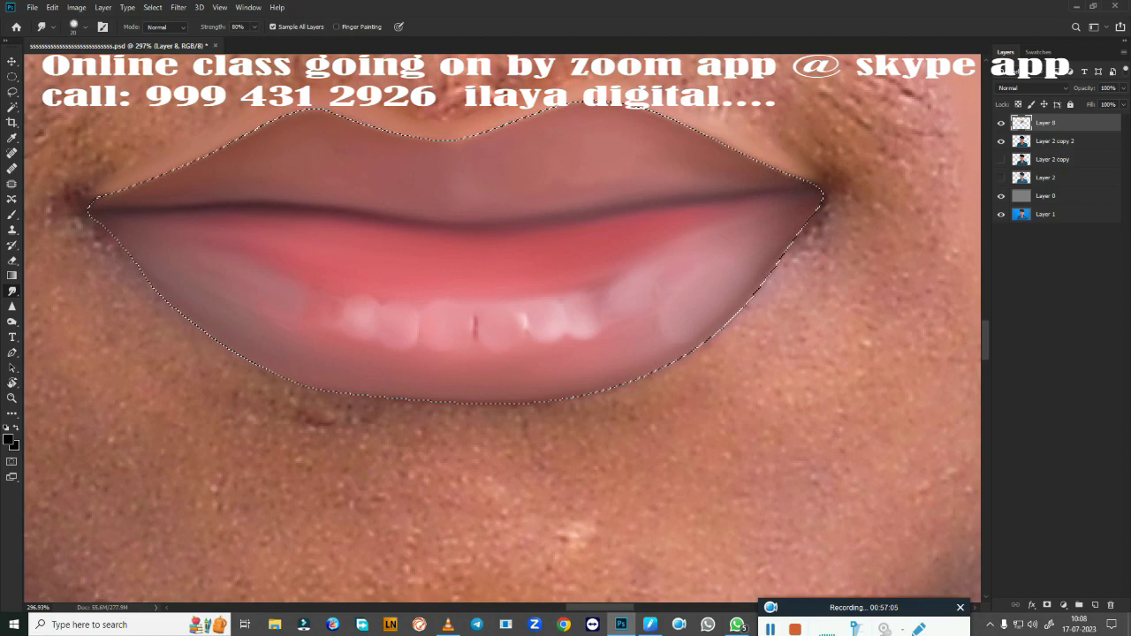
mouse_move(385, 446)
left_mouse_down()
mouse_move(468, 428)
mouse_move(574, 469)
left_mouse_up()
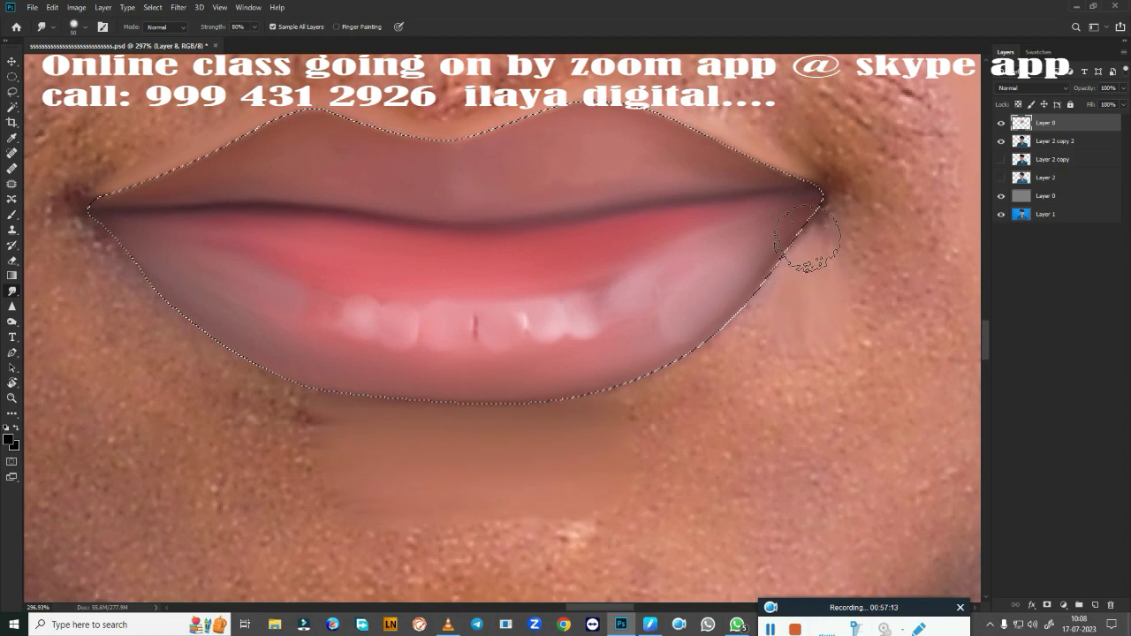
mouse_move(812, 225)
left_mouse_down()
mouse_move(782, 291)
mouse_move(807, 303)
mouse_move(750, 373)
mouse_move(773, 234)
left_mouse_up()
mouse_move(568, 409)
left_mouse_down()
mouse_move(769, 463)
mouse_move(760, 530)
left_mouse_up()
left_click_drag(681, 403, 677, 416)
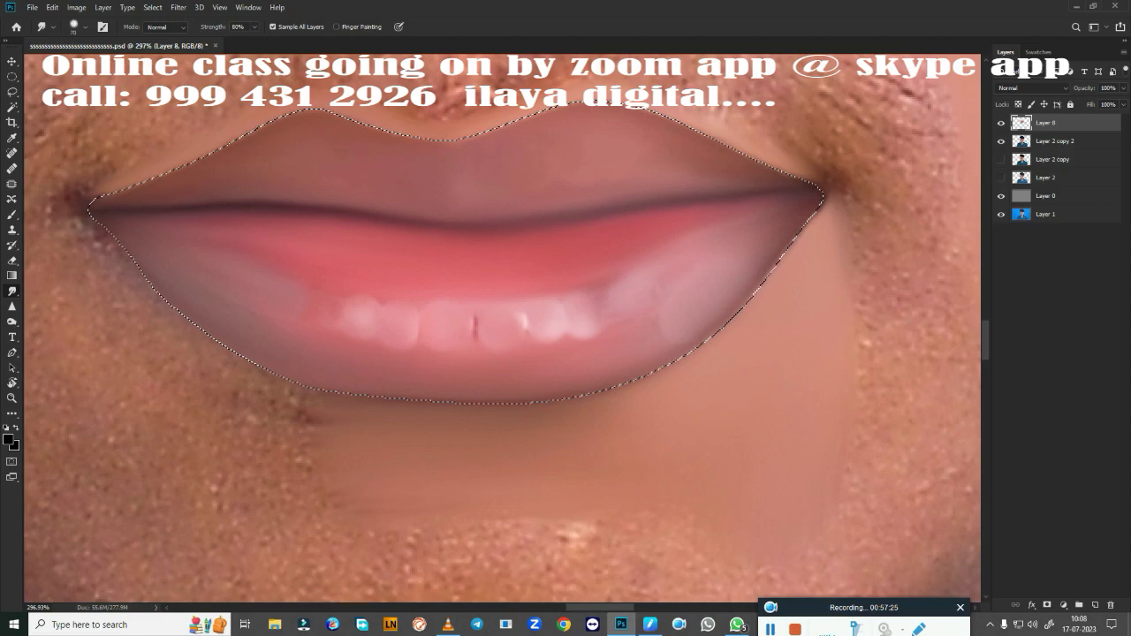
Step: Smooth the skin from the left lip corner down across the chin and jawline
mouse_move(113, 245)
left_mouse_down()
mouse_move(101, 273)
mouse_move(248, 380)
mouse_move(101, 329)
mouse_move(221, 442)
left_mouse_up()
mouse_move(114, 230)
left_mouse_down()
mouse_move(186, 327)
mouse_move(265, 477)
left_mouse_up()
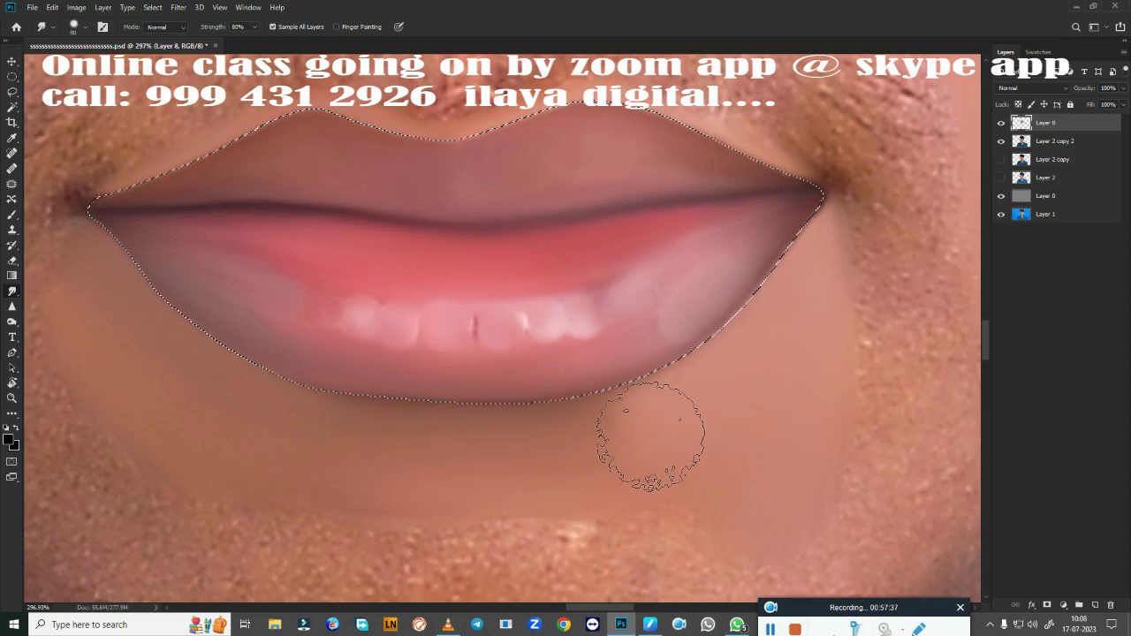
scroll(640, 331, "down", 3)
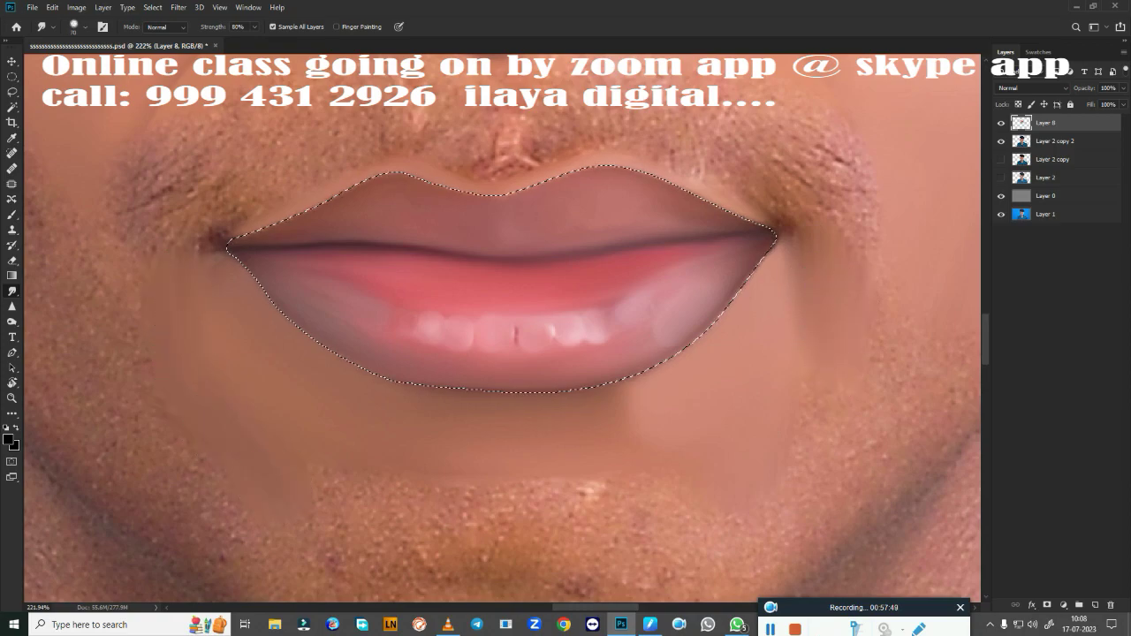
left_click_drag(415, 539, 487, 512)
scroll(619, 398, "down", 3)
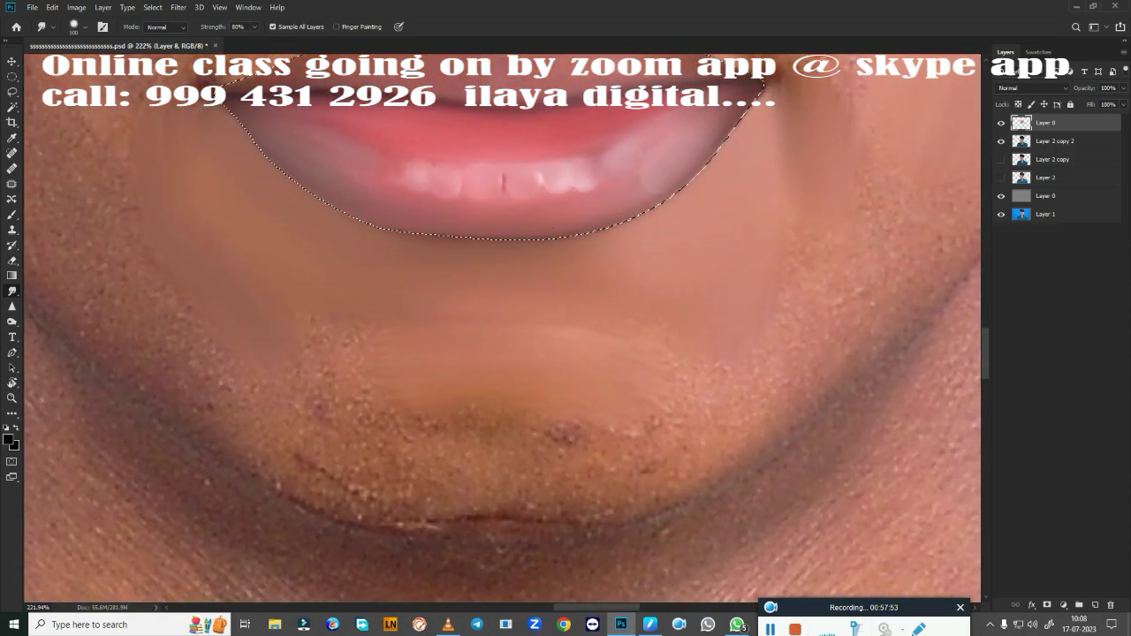
mouse_move(630, 259)
left_mouse_down()
mouse_move(404, 371)
mouse_move(424, 371)
mouse_move(426, 316)
mouse_move(323, 345)
mouse_move(391, 384)
mouse_move(479, 399)
mouse_move(450, 392)
mouse_move(673, 311)
mouse_move(548, 403)
left_mouse_up()
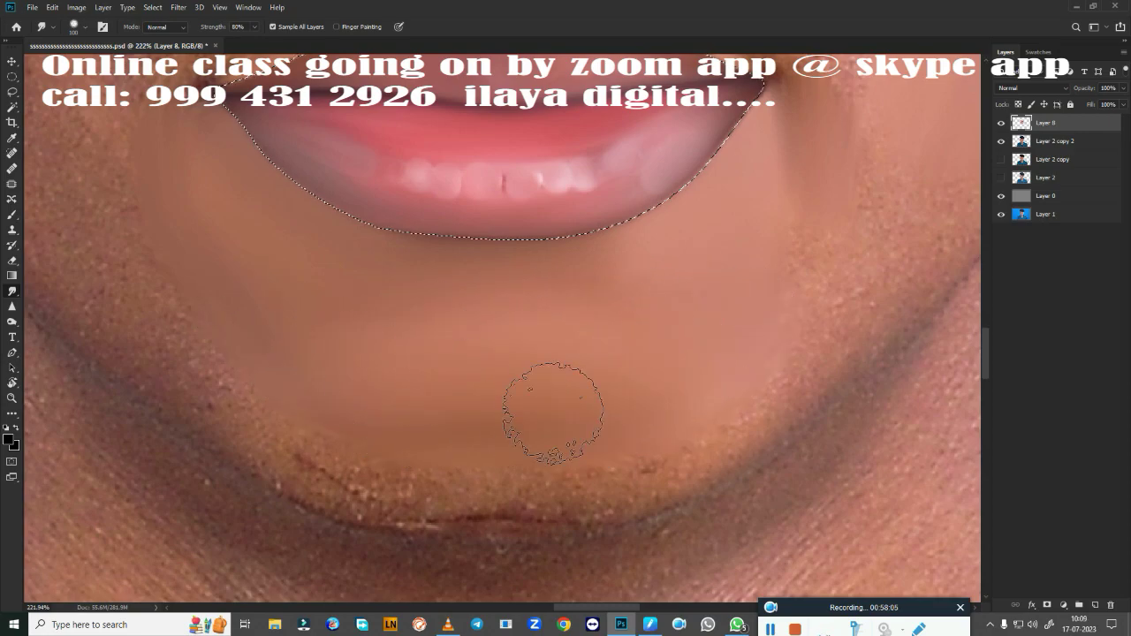
mouse_move(258, 410)
left_mouse_down()
mouse_move(391, 460)
mouse_move(672, 446)
mouse_move(618, 460)
mouse_move(378, 454)
left_mouse_up()
Step: Save the file, then soften the gap lines between the painted teeth with Smudge
key("ctrl+s")
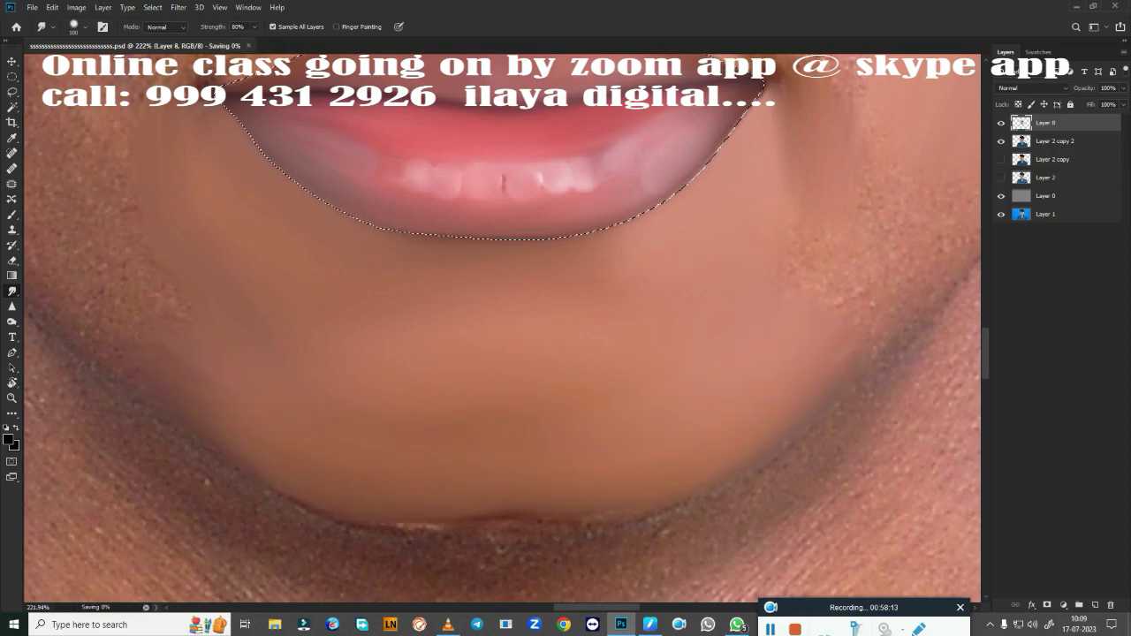
scroll(557, 481, "down", 3)
scroll(618, 256, "down", 3)
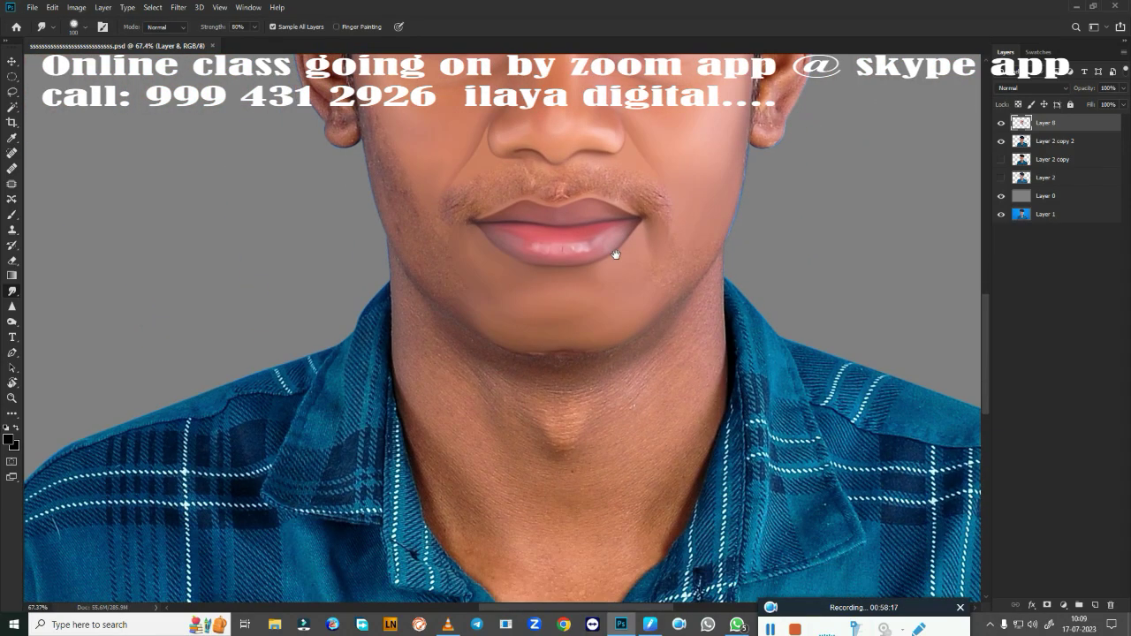
scroll(629, 356, "up", 4)
scroll(629, 356, "up", 3)
scroll(606, 384, "down", 2)
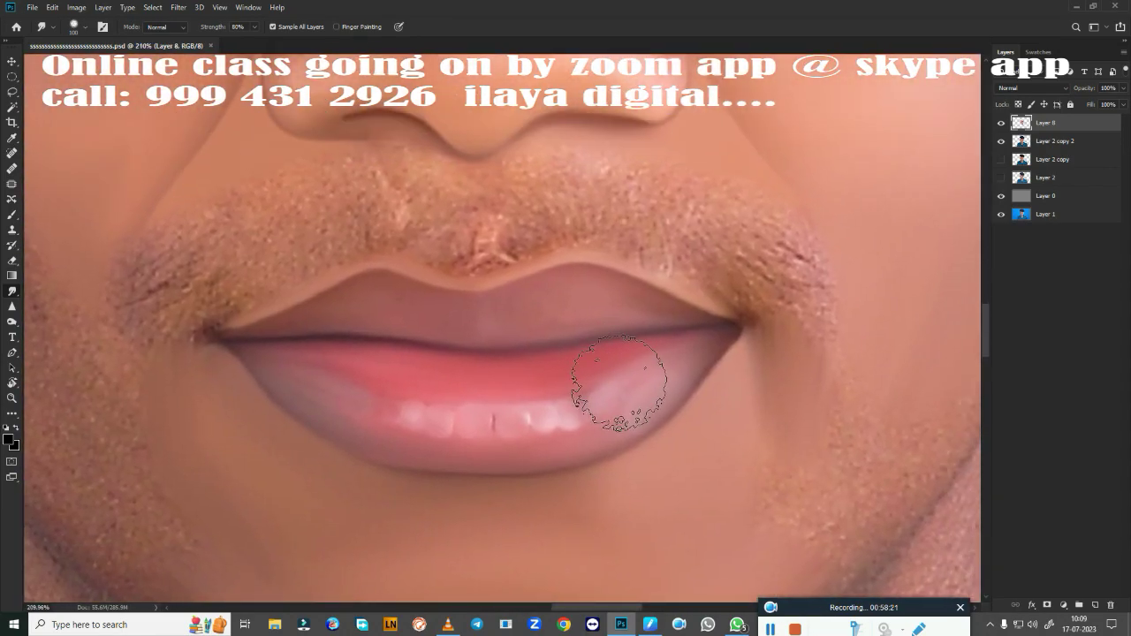
key("e")
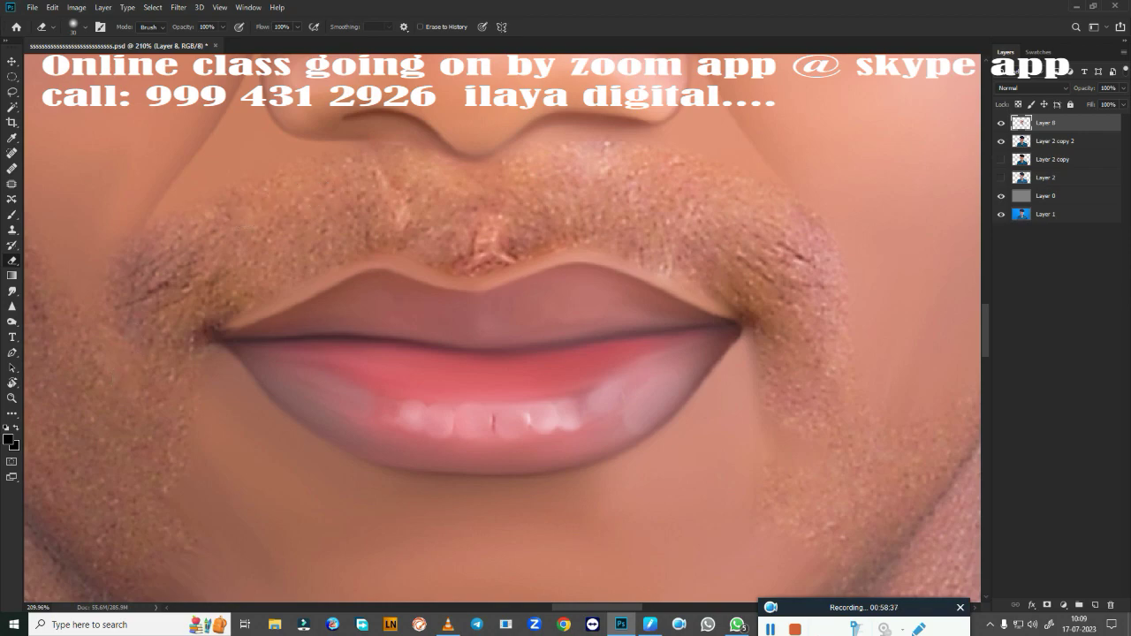
key("r")
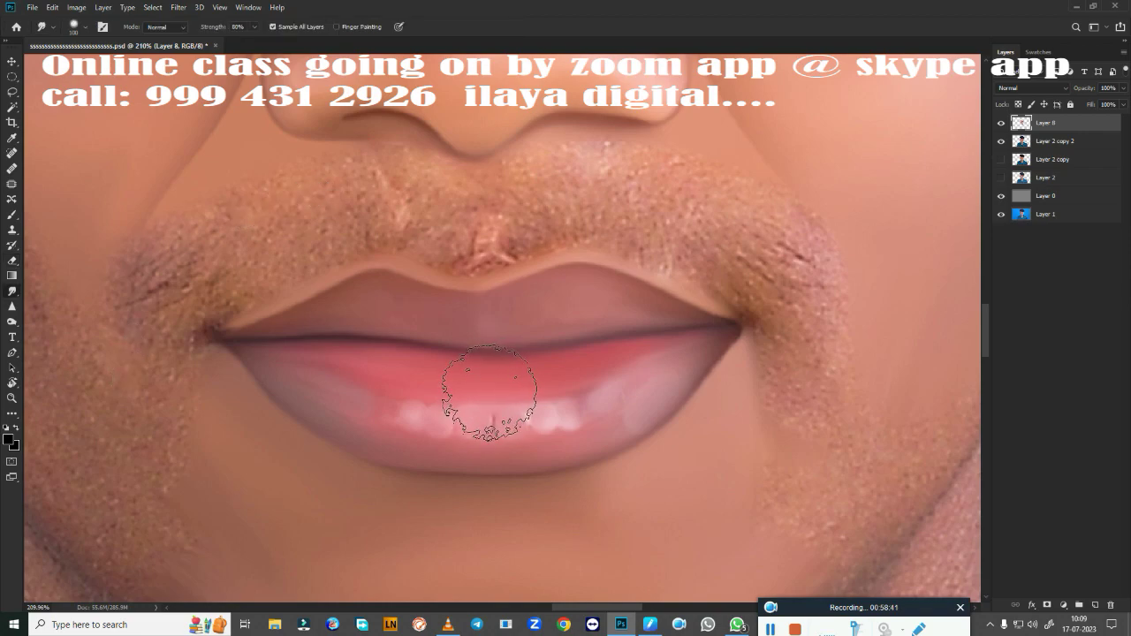
left_click_drag(489, 403, 487, 400)
scroll(493, 422, "up", 1)
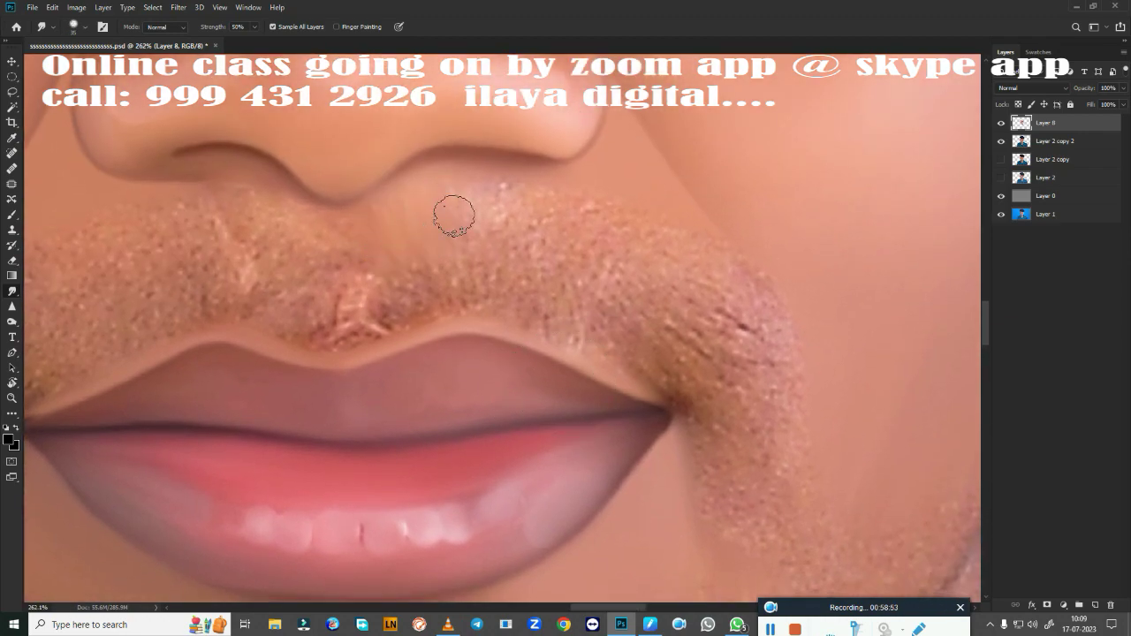
Step: Smear the moustache and stubble above the lip, philtrum and both mouth corners at 50%
mouse_move(453, 215)
left_mouse_down()
mouse_move(507, 245)
mouse_move(610, 250)
mouse_move(739, 308)
mouse_move(747, 265)
mouse_move(657, 335)
mouse_move(666, 361)
mouse_move(685, 296)
left_mouse_up()
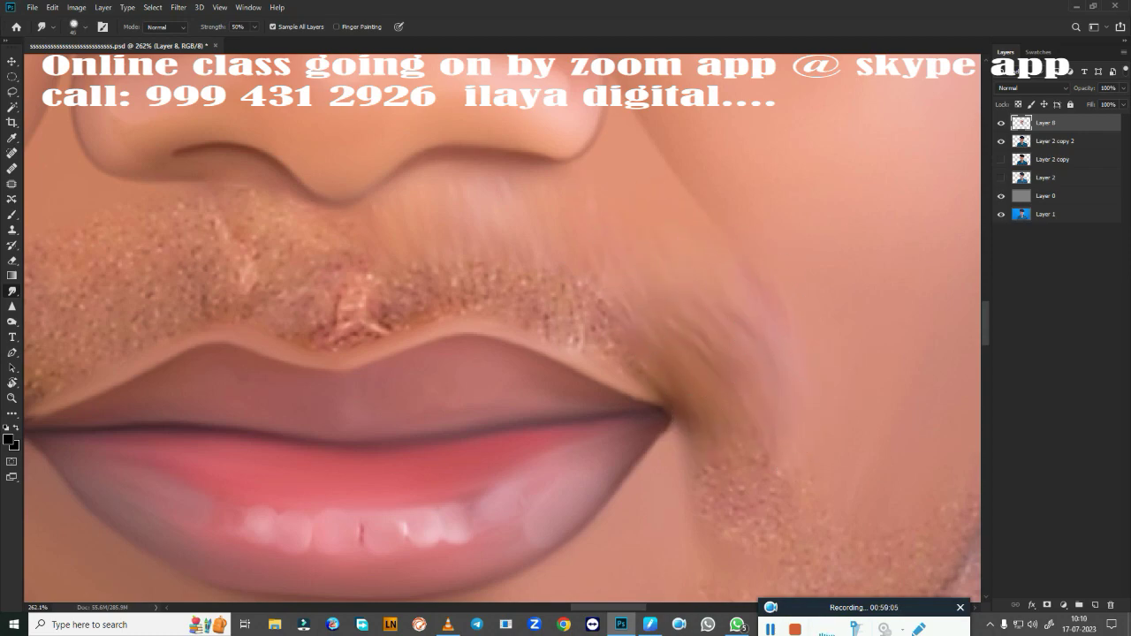
left_click_drag(720, 508, 757, 484)
mouse_move(371, 261)
left_mouse_down()
mouse_move(341, 303)
mouse_move(362, 316)
mouse_move(391, 245)
mouse_move(461, 238)
mouse_move(606, 303)
left_mouse_up()
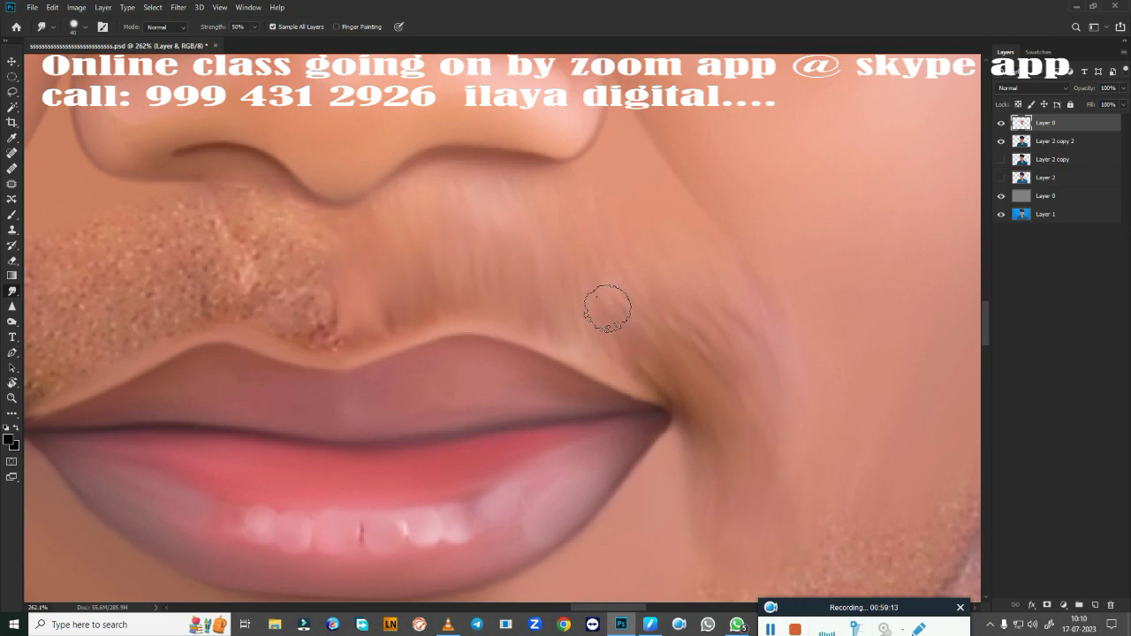
left_click_drag(565, 480, 845, 469)
mouse_move(190, 432)
left_mouse_down()
mouse_move(217, 404)
mouse_move(318, 415)
left_mouse_up()
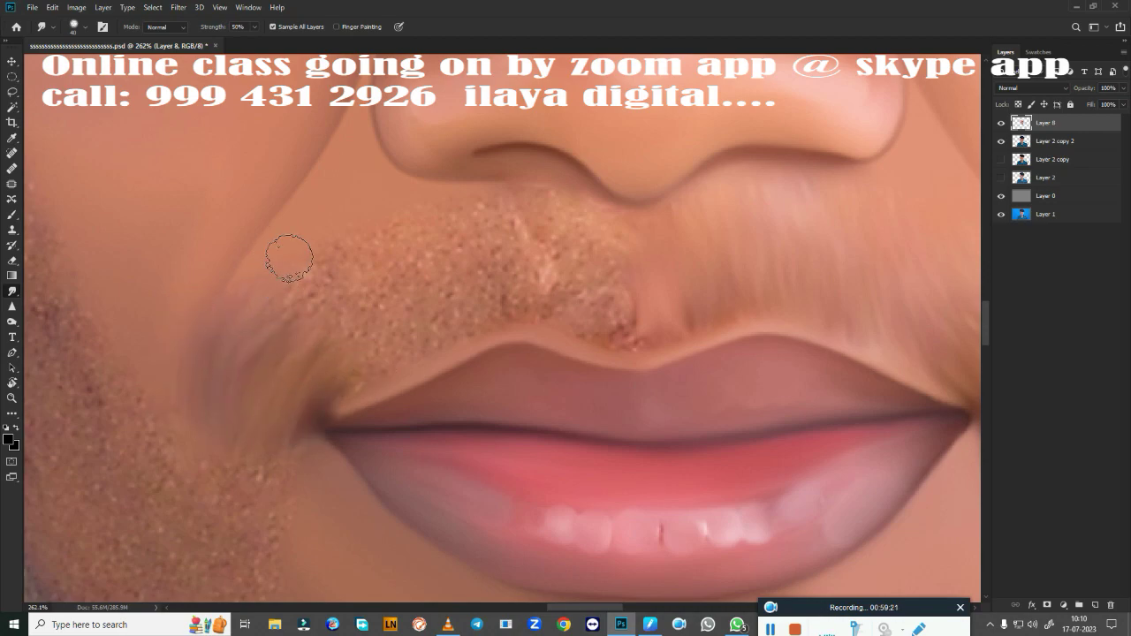
Step: Smooth the remaining upper-lip stubble and left mouth-corner patch, then zoom out to check
mouse_move(402, 262)
left_mouse_down()
mouse_move(477, 279)
mouse_move(580, 240)
mouse_move(610, 328)
mouse_move(641, 292)
left_mouse_up()
mouse_move(332, 387)
left_mouse_down()
mouse_move(429, 328)
mouse_move(545, 283)
mouse_move(521, 365)
left_mouse_up()
left_click_drag(261, 329, 365, 231)
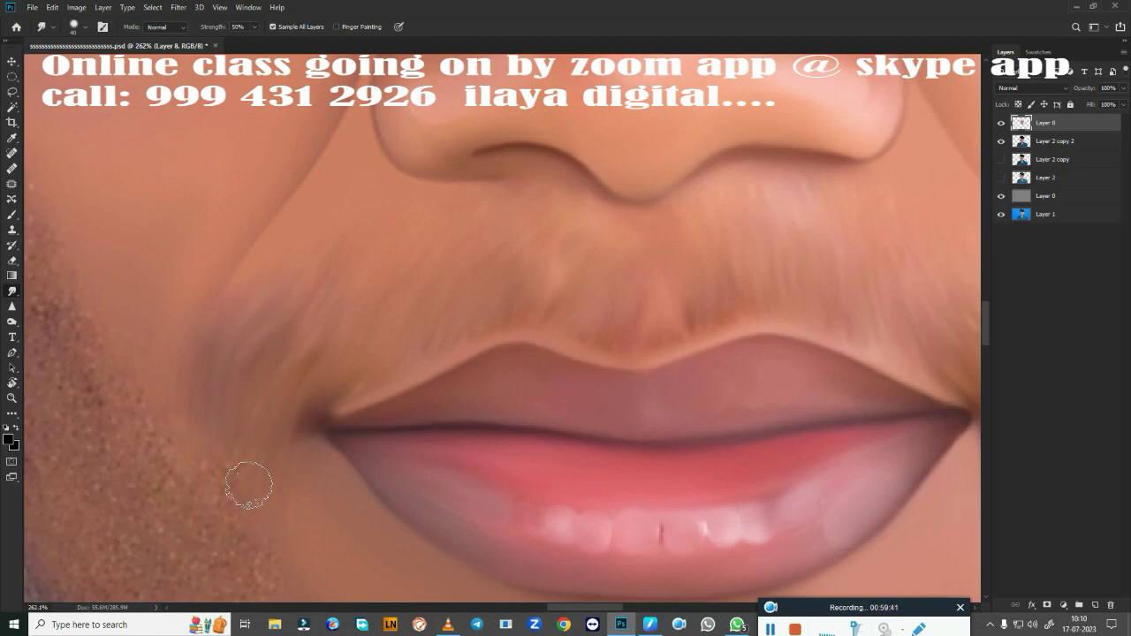
scroll(404, 416, "down", 2)
scroll(687, 412, "down", 2)
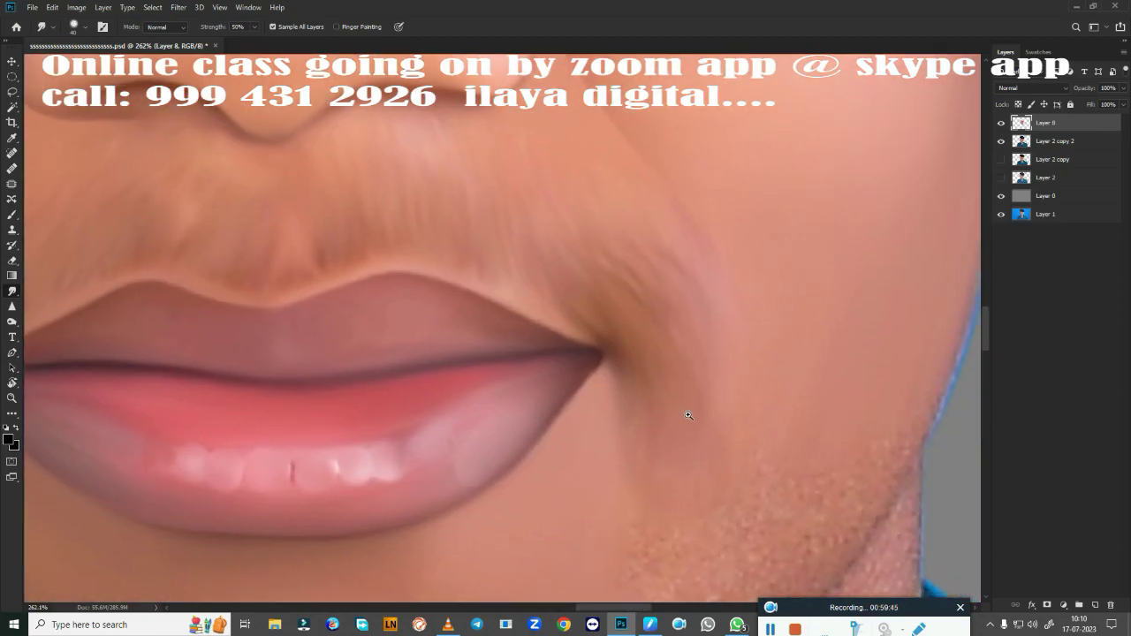
scroll(684, 373, "down", 2)
scroll(709, 361, "up", 3)
scroll(636, 386, "up", 2)
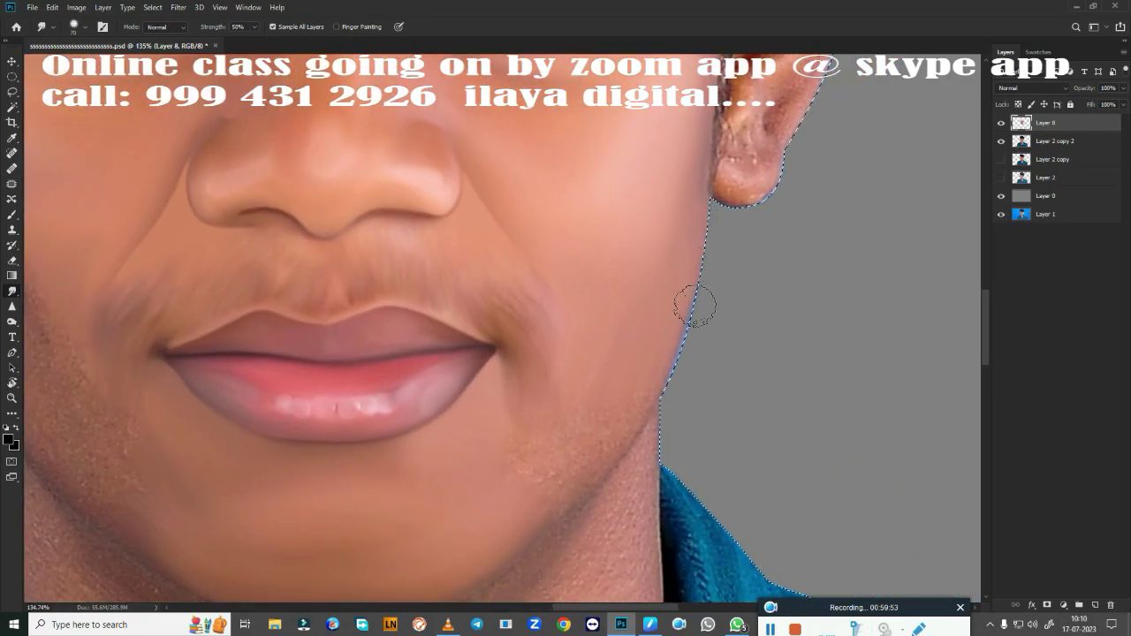
Step: Enlarge the Smudge brush and smooth the stubble dots along the left jaw and cheek
key("bracketright")
left_click_drag(176, 398, 581, 353)
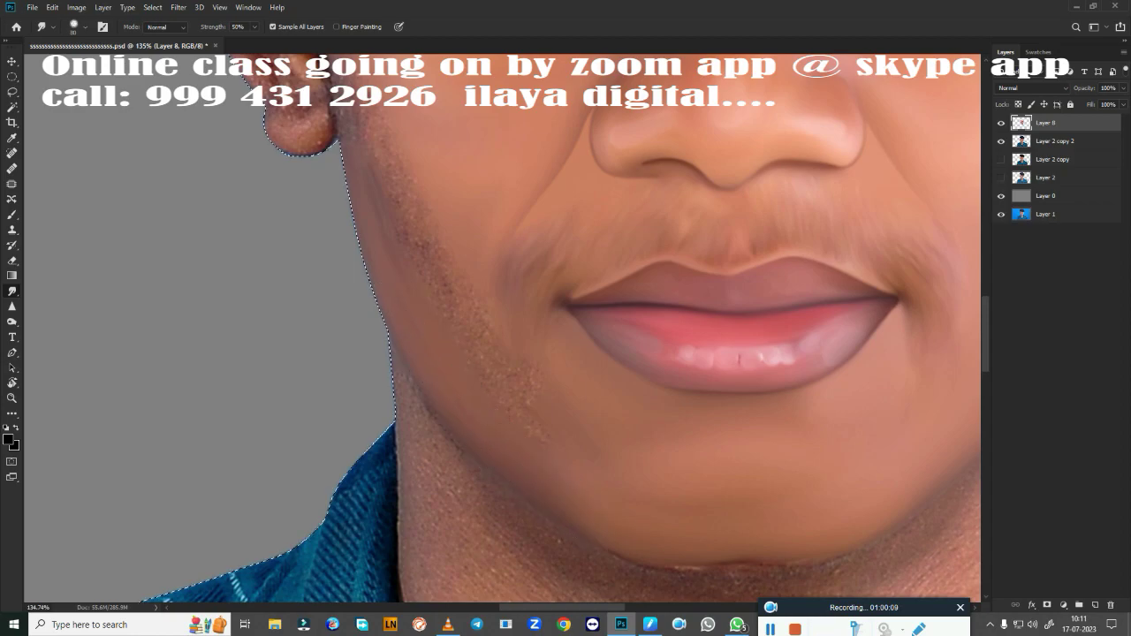
mouse_move(475, 382)
left_mouse_down()
mouse_move(417, 260)
mouse_move(428, 261)
left_mouse_up()
mouse_move(409, 214)
left_mouse_down()
mouse_move(480, 366)
mouse_move(547, 424)
left_mouse_up()
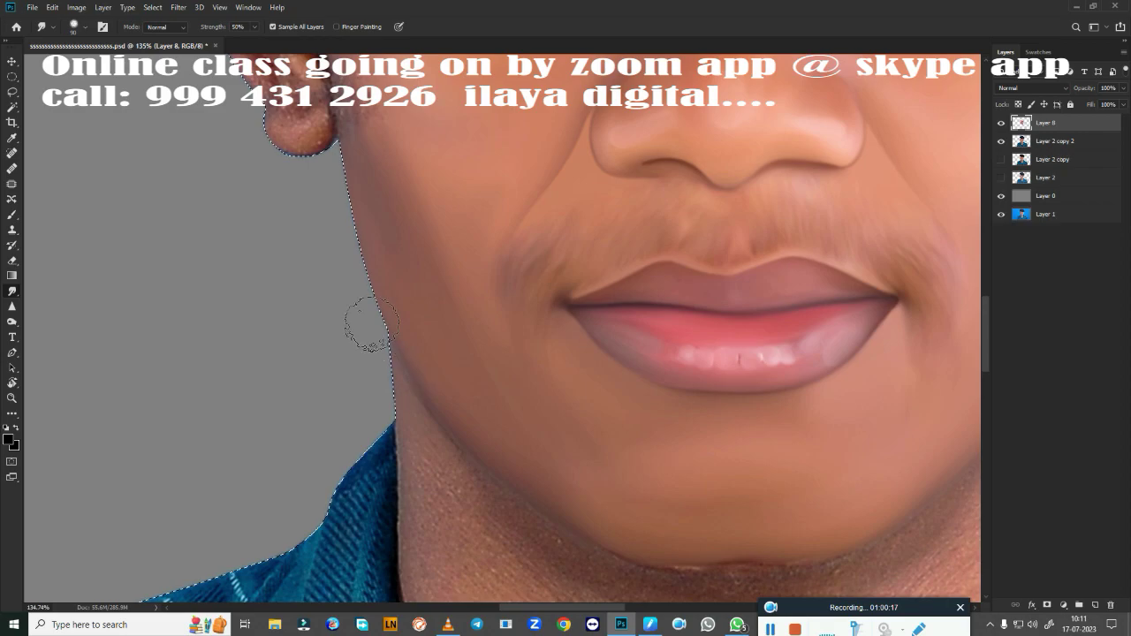
Step: With a smaller brush, smudge the left earlobe, inner ear and the hair over and behind it
scroll(365, 333, "up", 5)
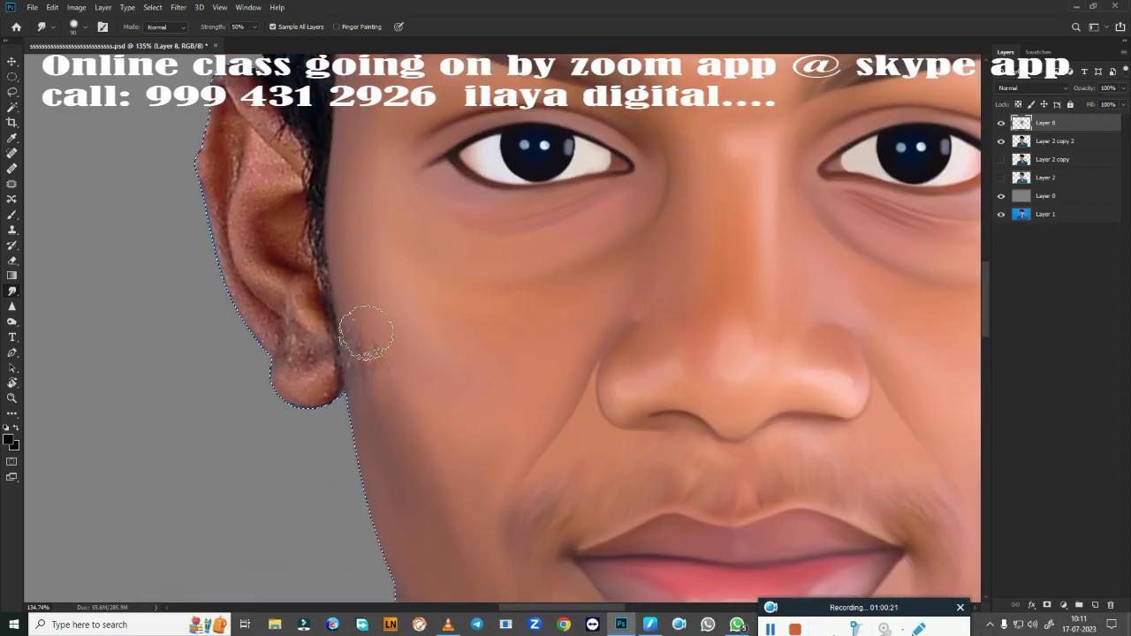
key("bracketleft")
key("bracketleft")
key("bracketleft")
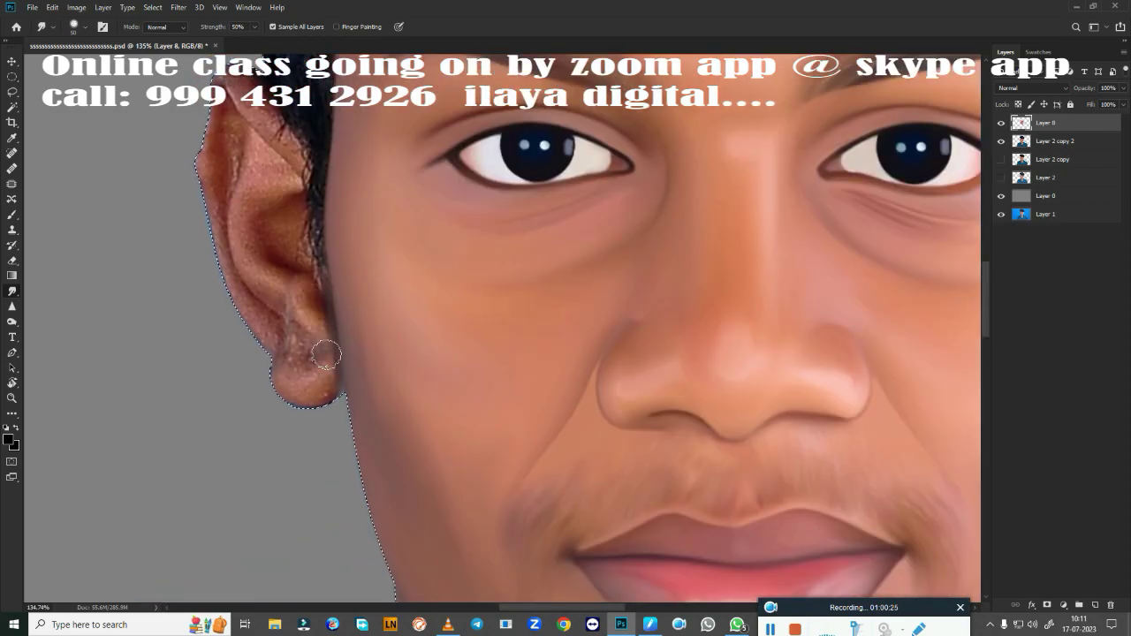
left_click_drag(326, 354, 306, 410)
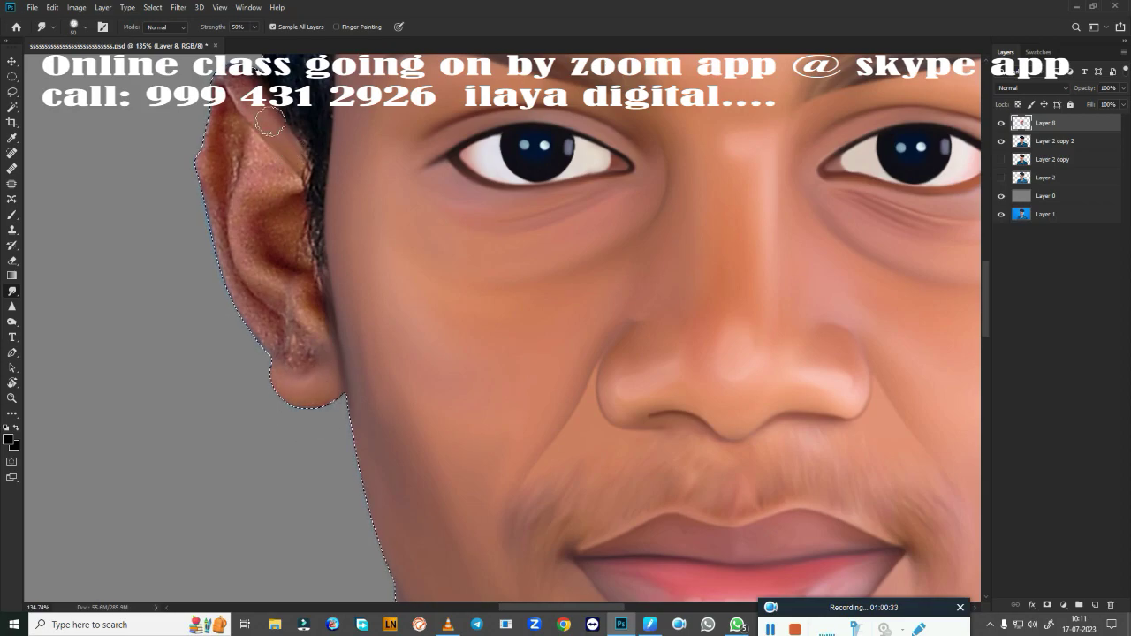
left_click_drag(271, 124, 259, 85)
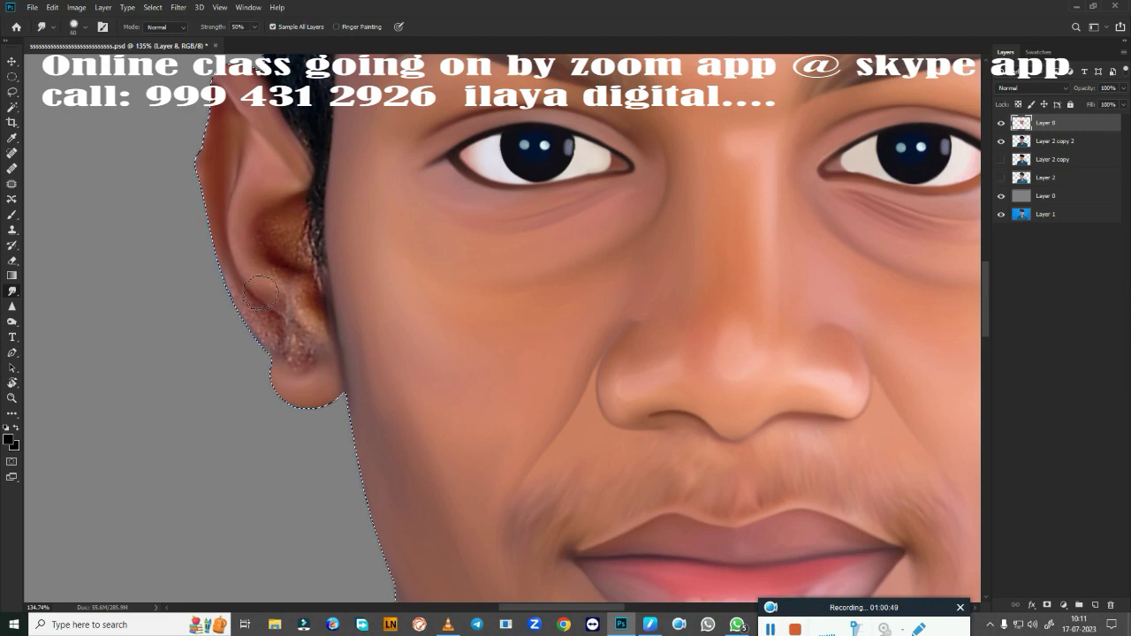
mouse_move(262, 280)
left_mouse_down()
mouse_move(291, 239)
mouse_move(312, 309)
left_mouse_up()
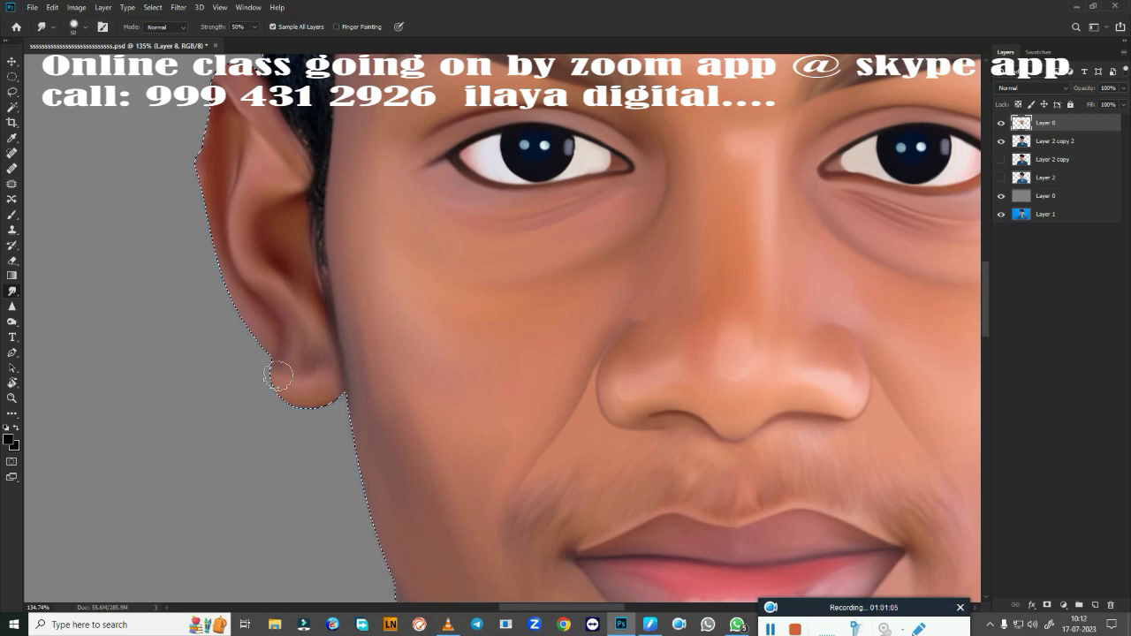
left_click_drag(277, 377, 316, 356)
left_click_drag(311, 172, 323, 270)
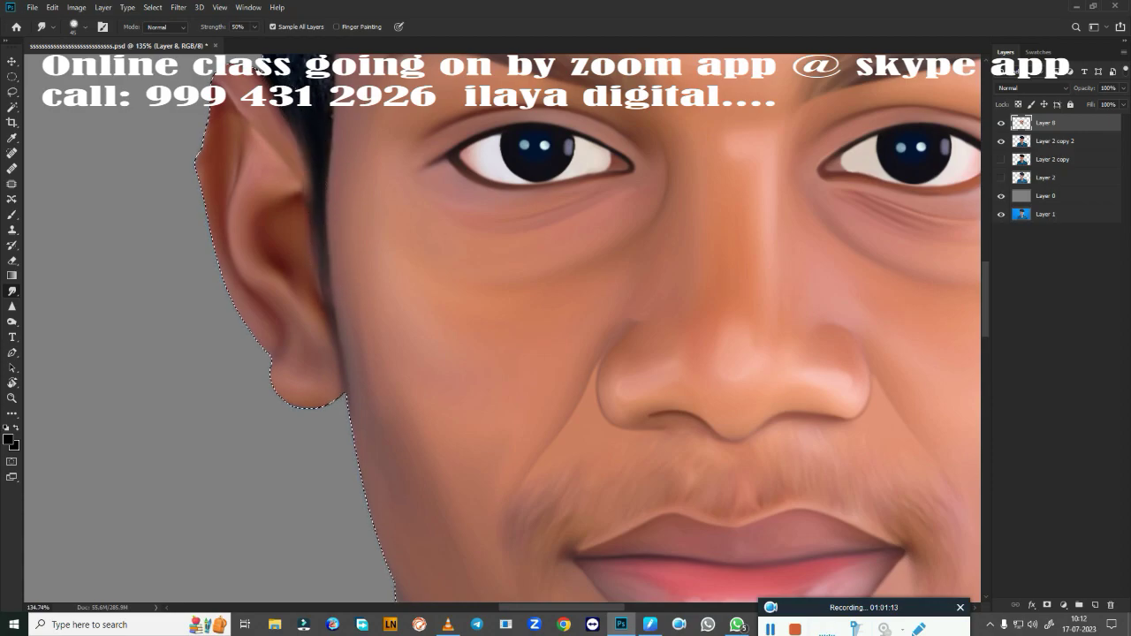
Step: Smooth the right earlobe, lower fold and dark inner ear hollow, removing the specks
scroll(752, 373, "right", 5)
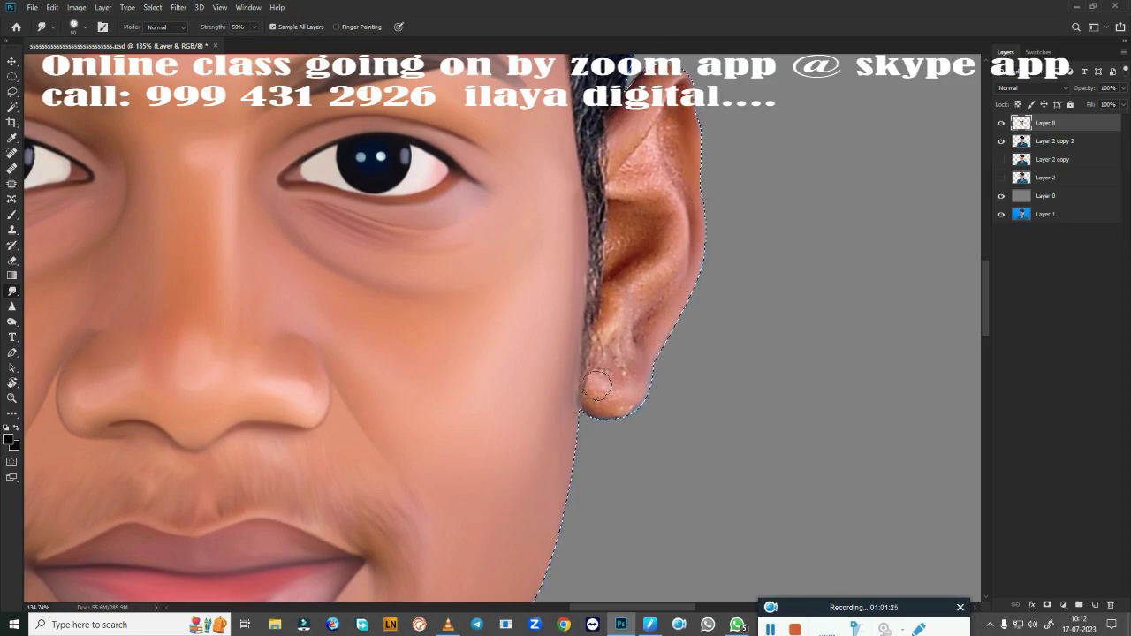
left_click_drag(597, 384, 636, 393)
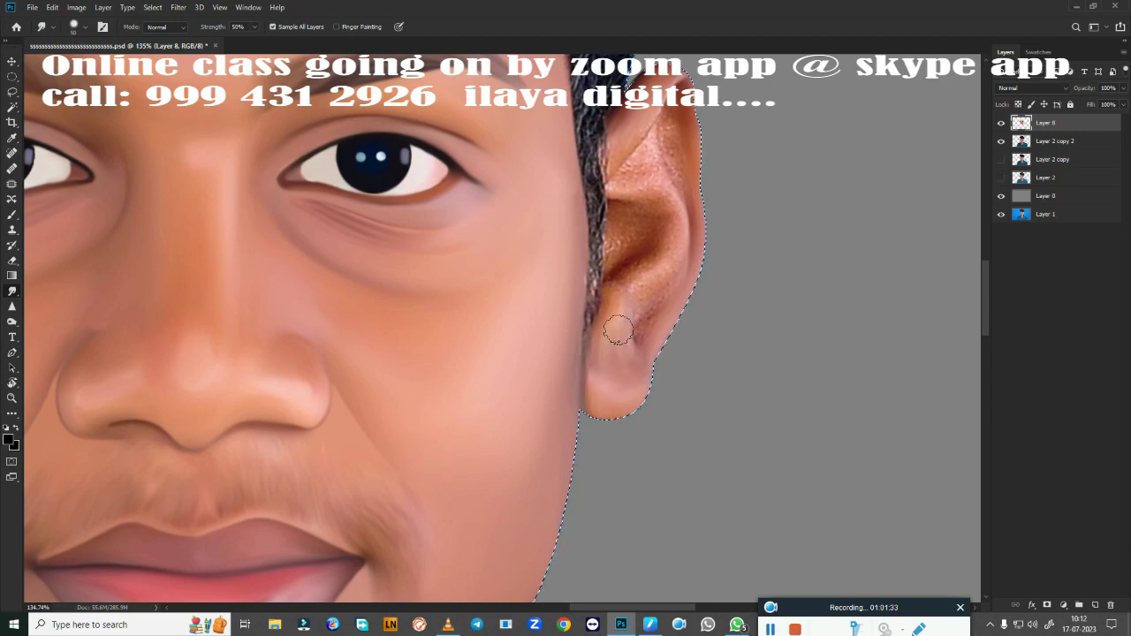
left_click_drag(618, 328, 661, 289)
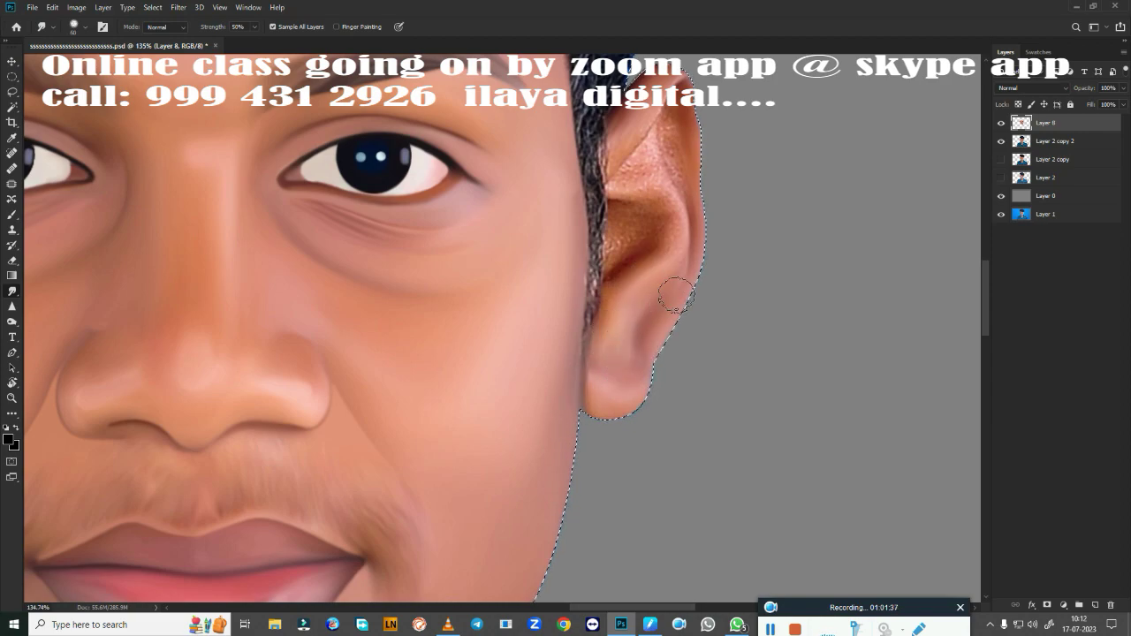
mouse_move(619, 225)
left_mouse_down()
mouse_move(618, 253)
mouse_move(651, 216)
left_mouse_up()
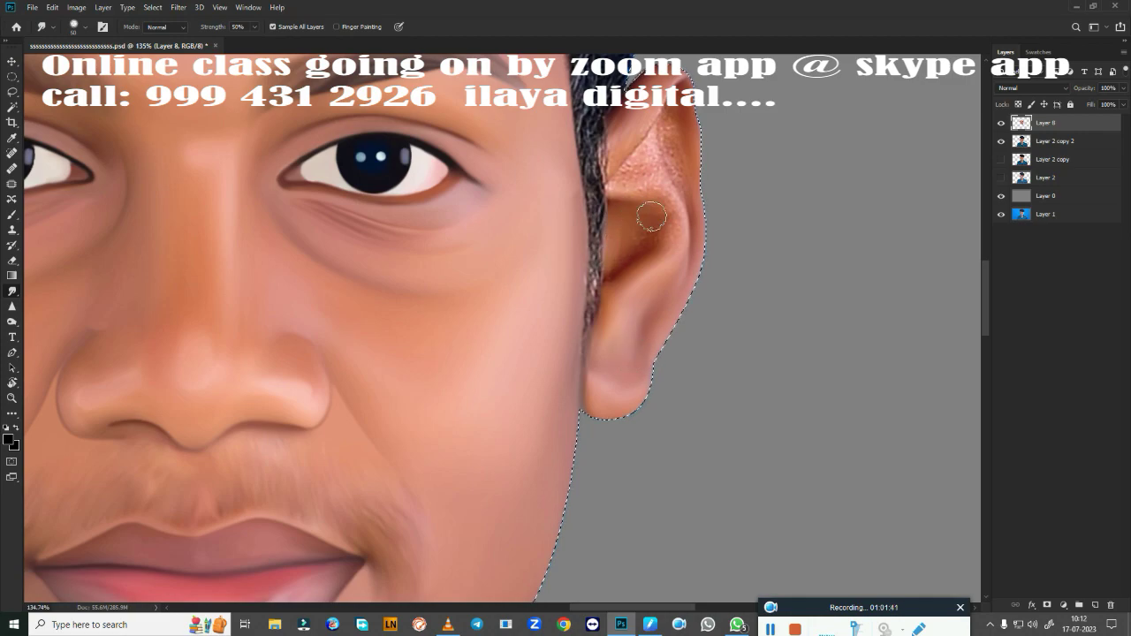
Step: Smooth the upper right ear fold and blend the hair strands along the ear's front edge
left_click_drag(626, 163, 651, 113)
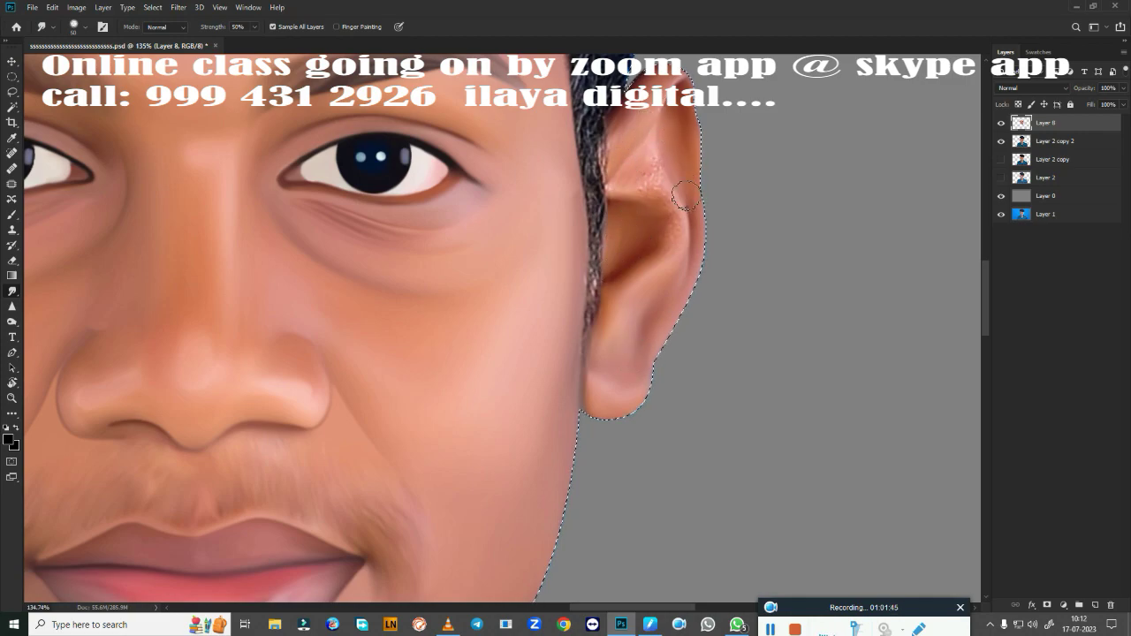
left_click_drag(635, 187, 675, 232)
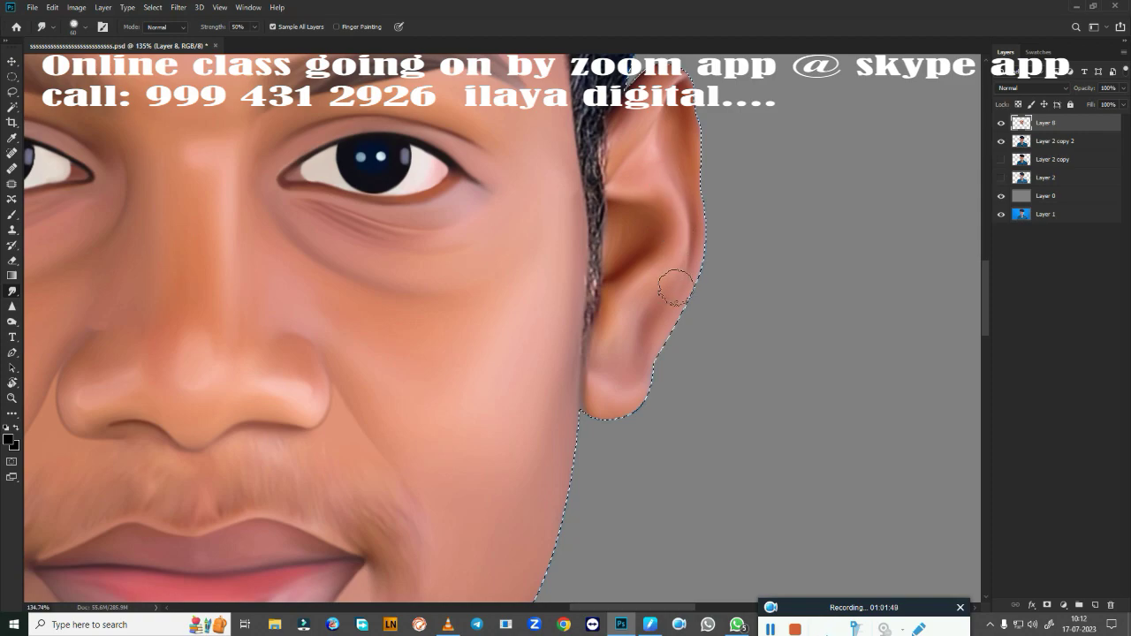
left_click_drag(628, 81, 600, 102)
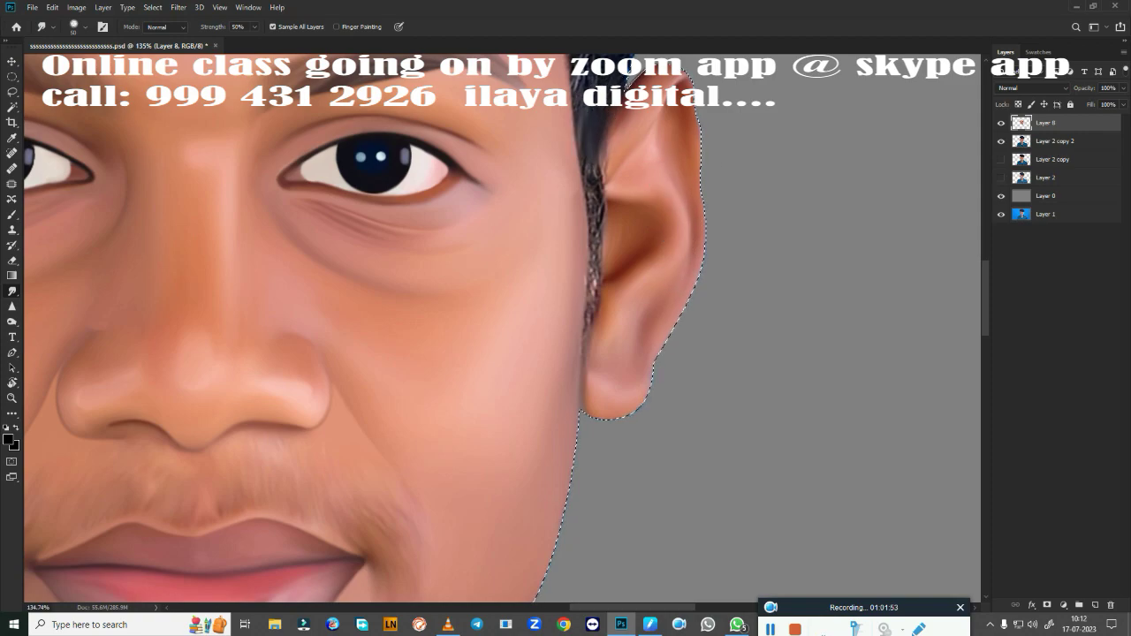
left_click_drag(597, 146, 584, 312)
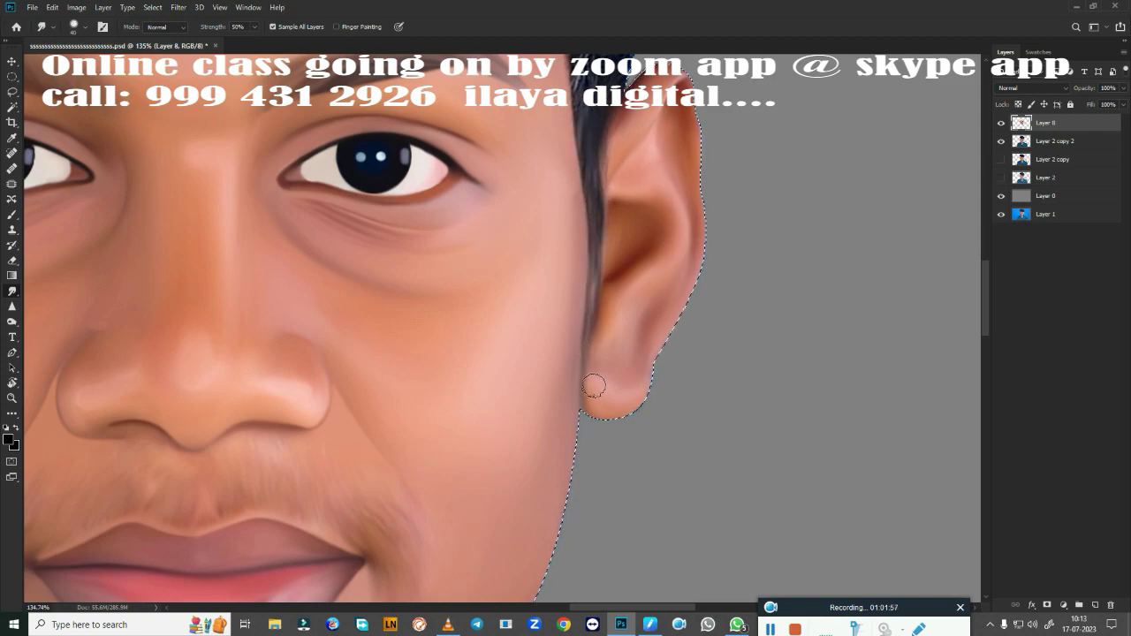